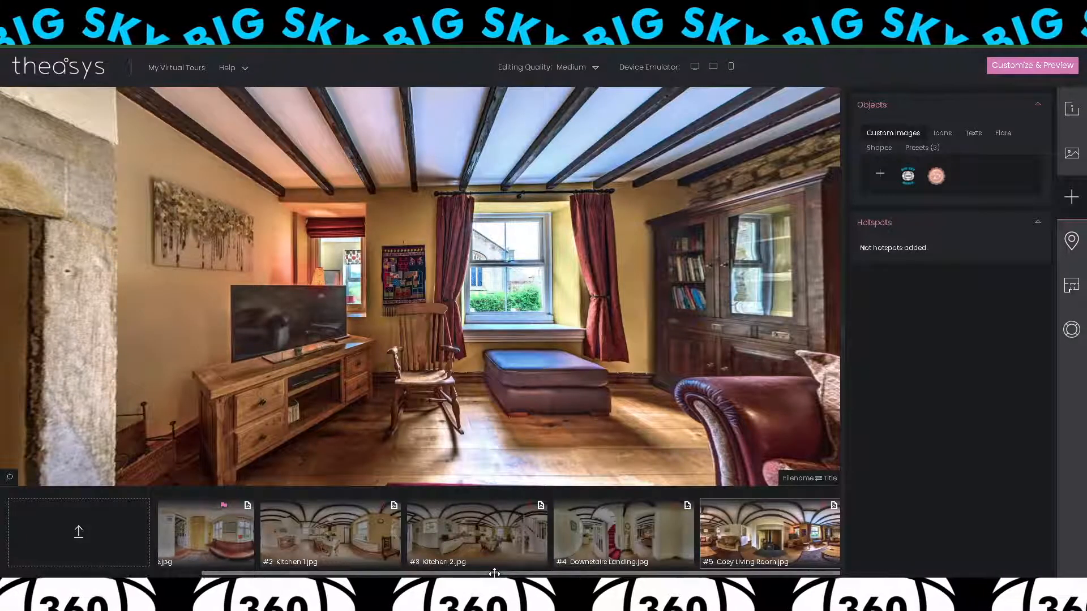
left_click_drag(494, 574, 451, 574)
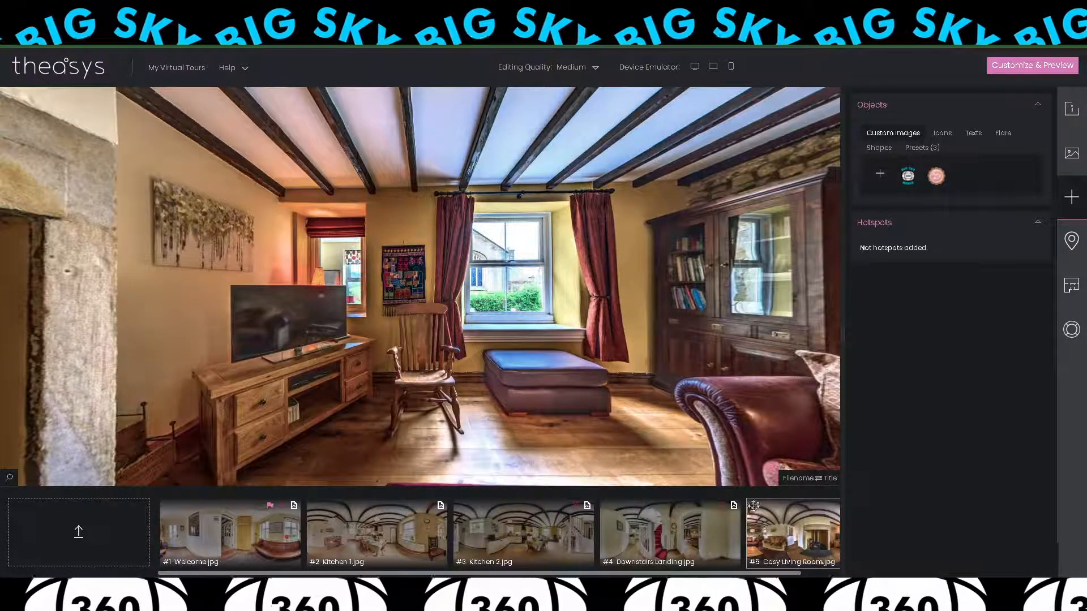
left_click_drag(756, 507, 805, 503)
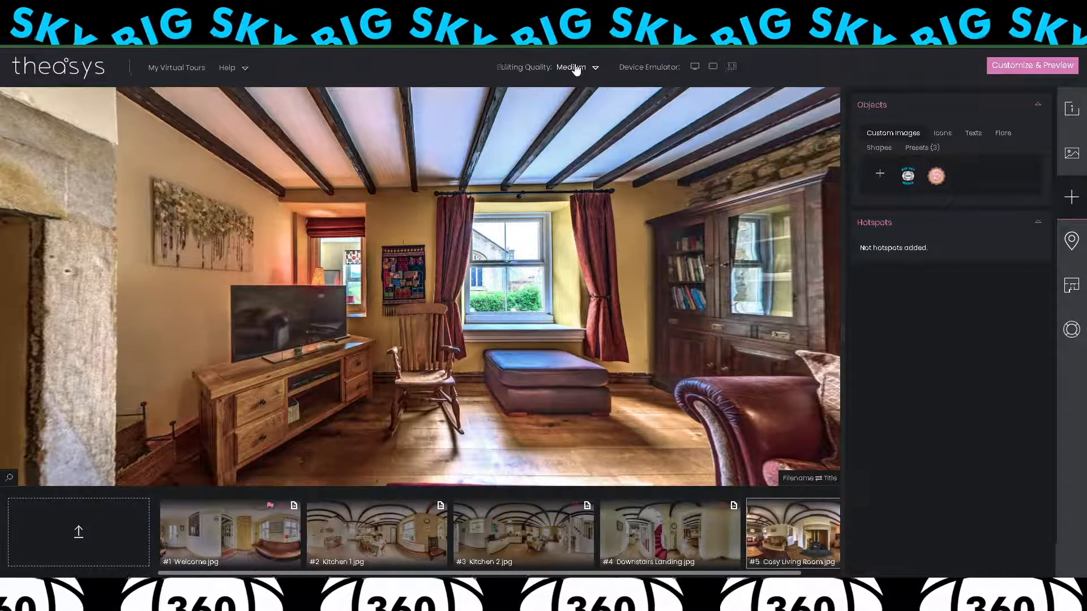
In the tour's movement settings, compare panning with smoothness off and on, leaving it enabled about halfway between Soft and Hard.
left_click(1070, 110)
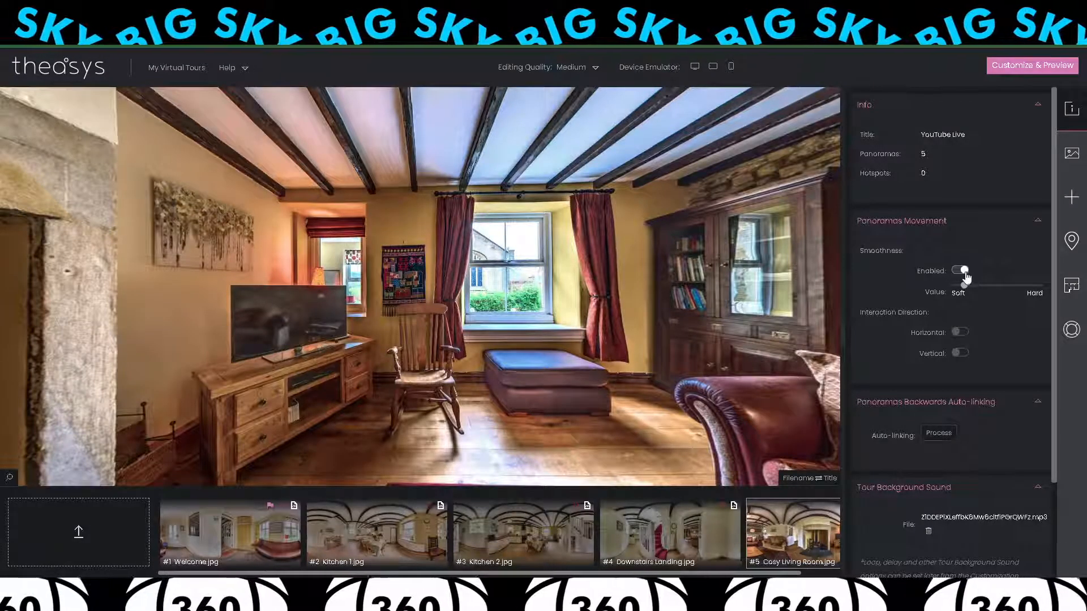
left_click_drag(539, 300, 612, 305)
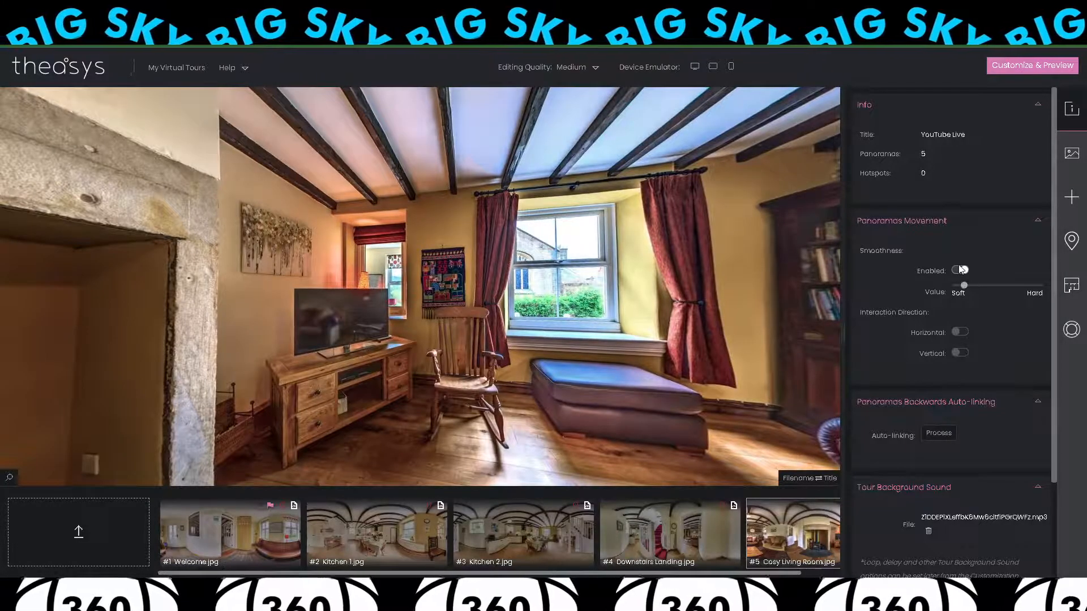
left_click(960, 271)
mouse_move(479, 305)
left_mouse_down()
mouse_move(331, 304)
mouse_move(494, 300)
left_mouse_up()
left_click(961, 271)
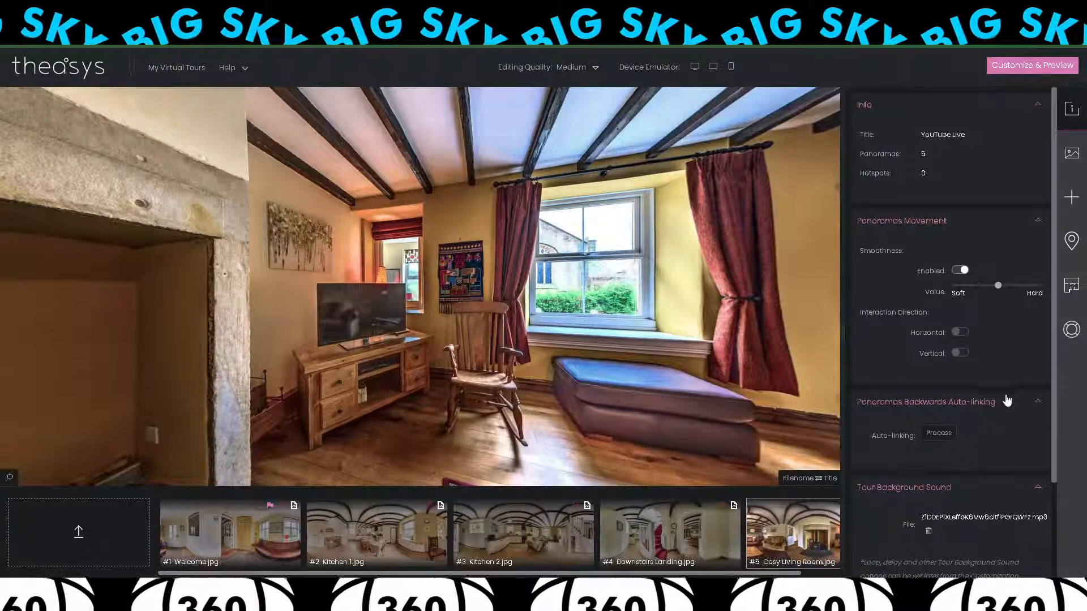
Remove the mp3 file from the tour's background sound and confirm the deletion.
scroll(1008, 392, "down", 2)
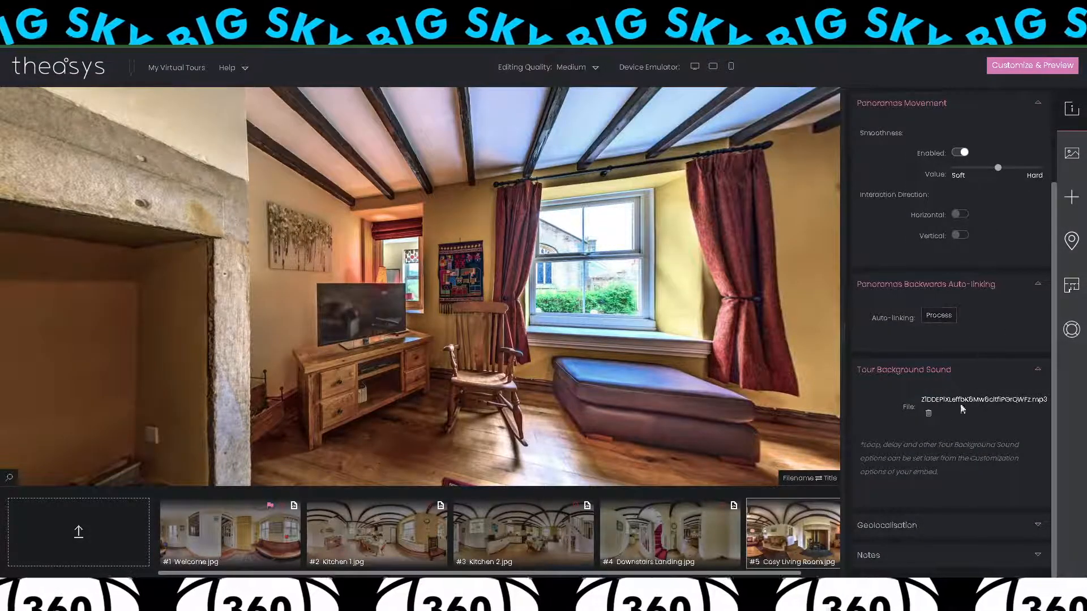
left_click(929, 418)
left_click(594, 341)
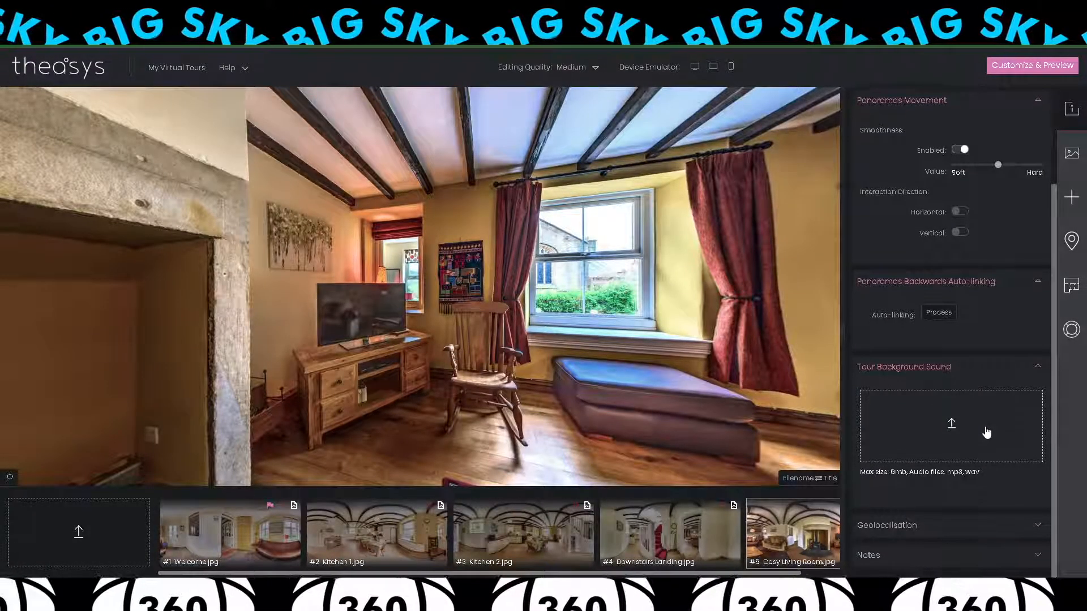
scroll(988, 432, "up", 2)
Give the Welcome.jpg panorama the title "Welcome" and save it.
left_click(1074, 154)
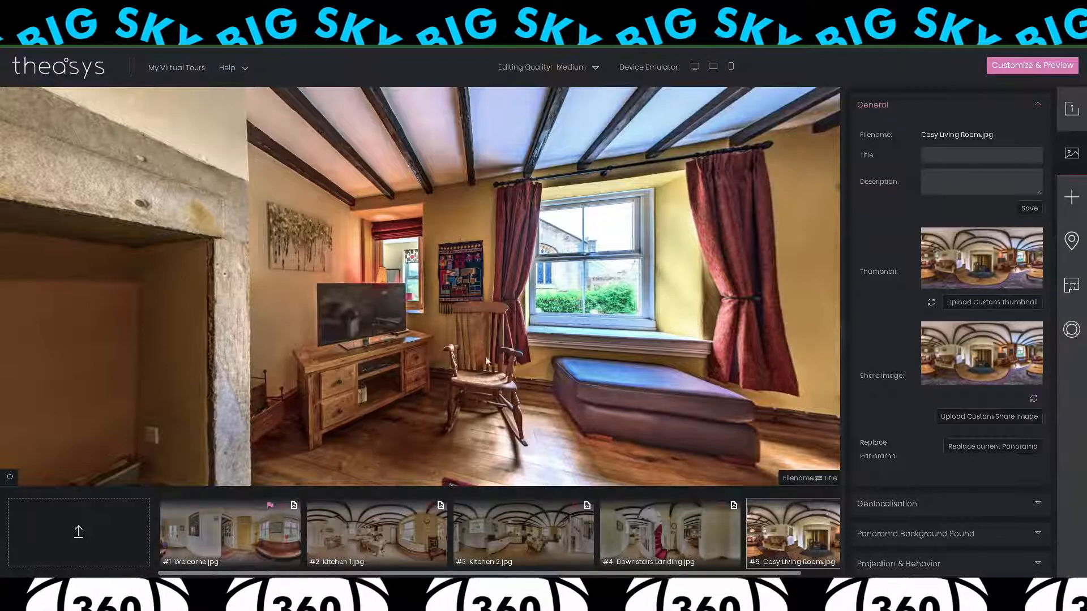
left_click(233, 532)
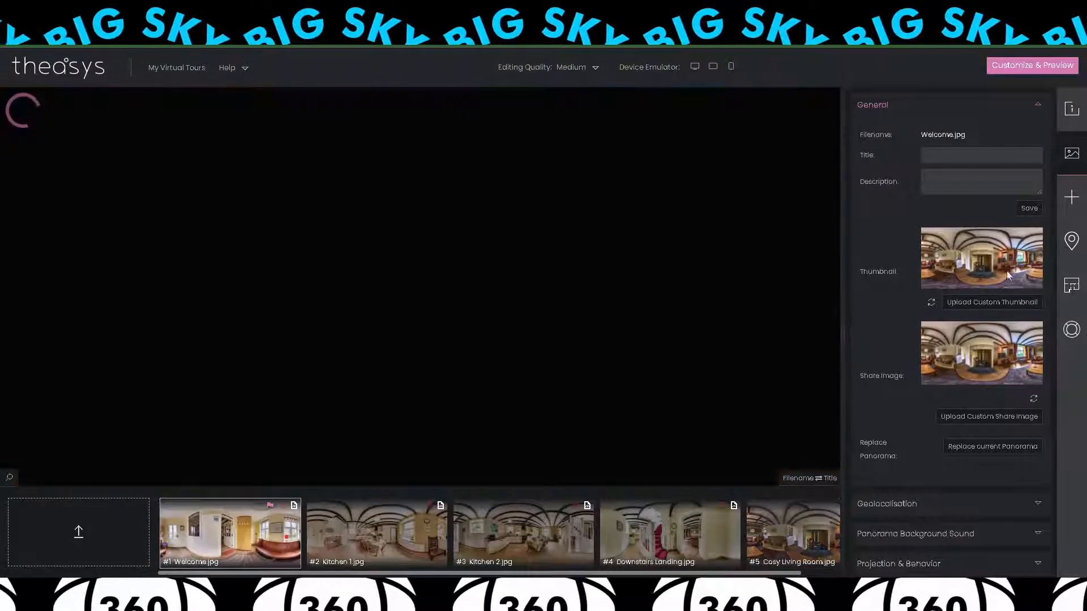
left_click(943, 156)
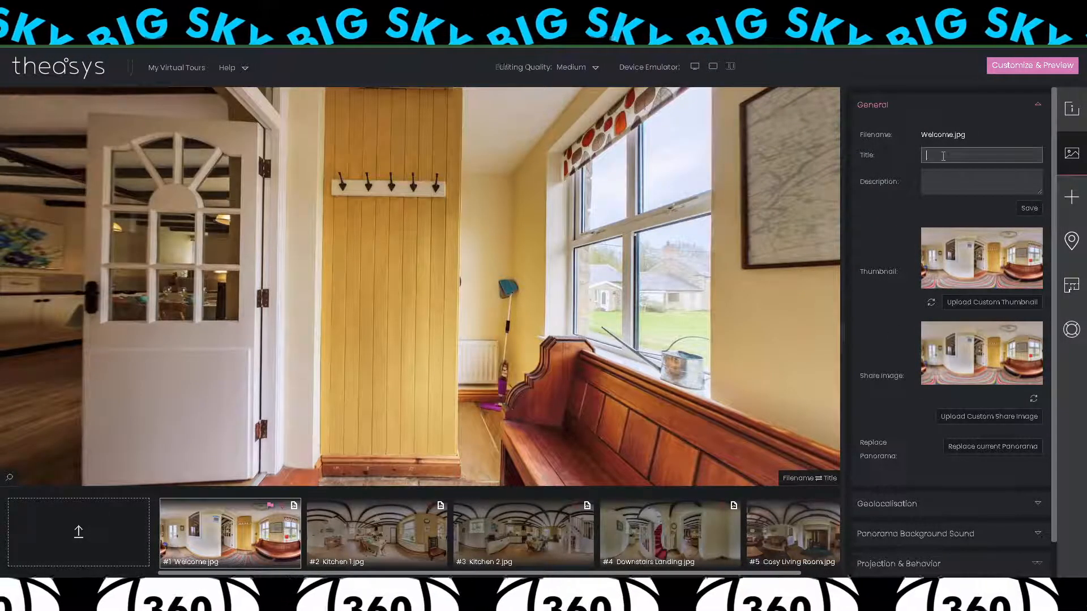
type("Welcome")
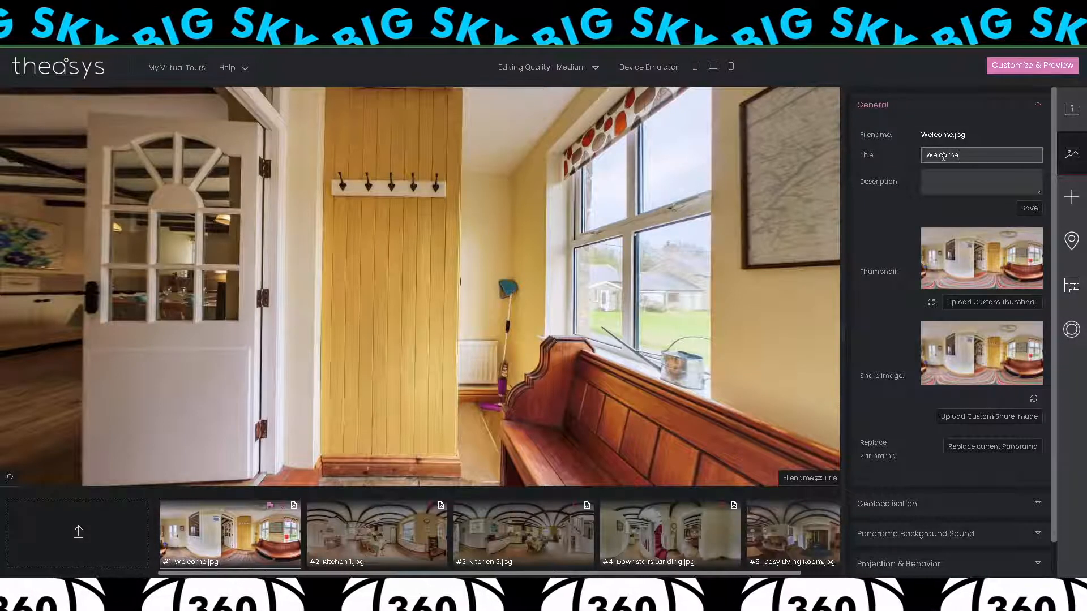
left_click(1029, 208)
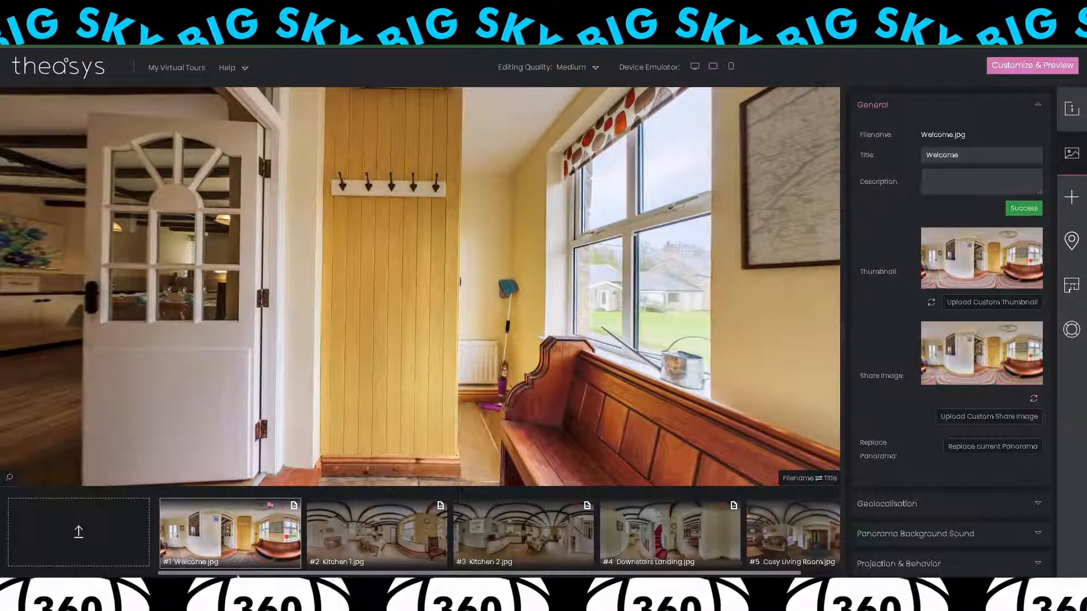
Give the Kitchen 1.jpg panorama the title "Kitchen" and save it.
left_click(364, 541)
left_click(943, 156)
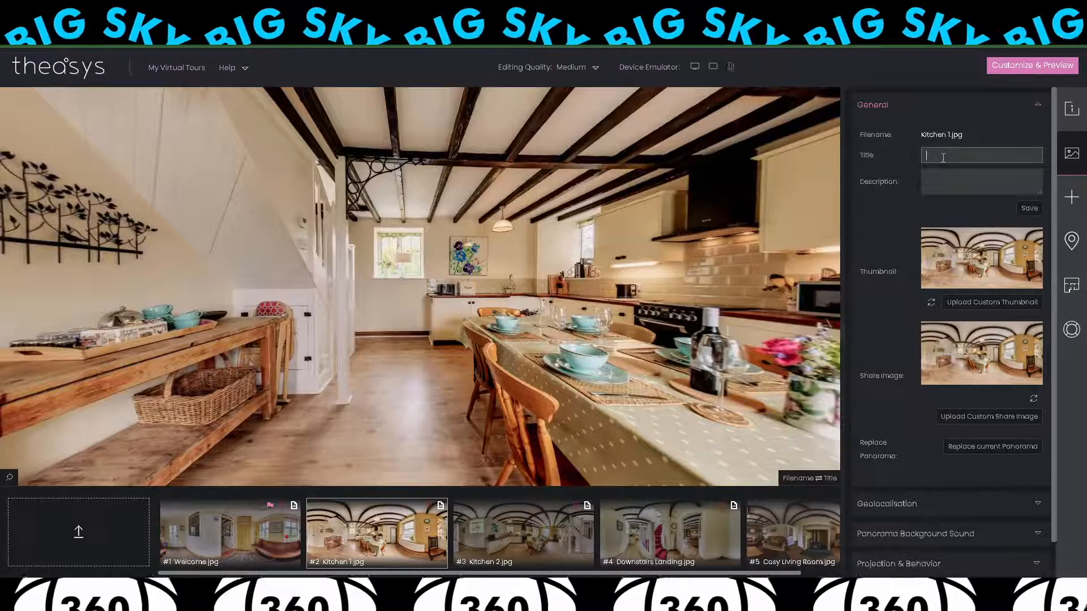
type("Kitch")
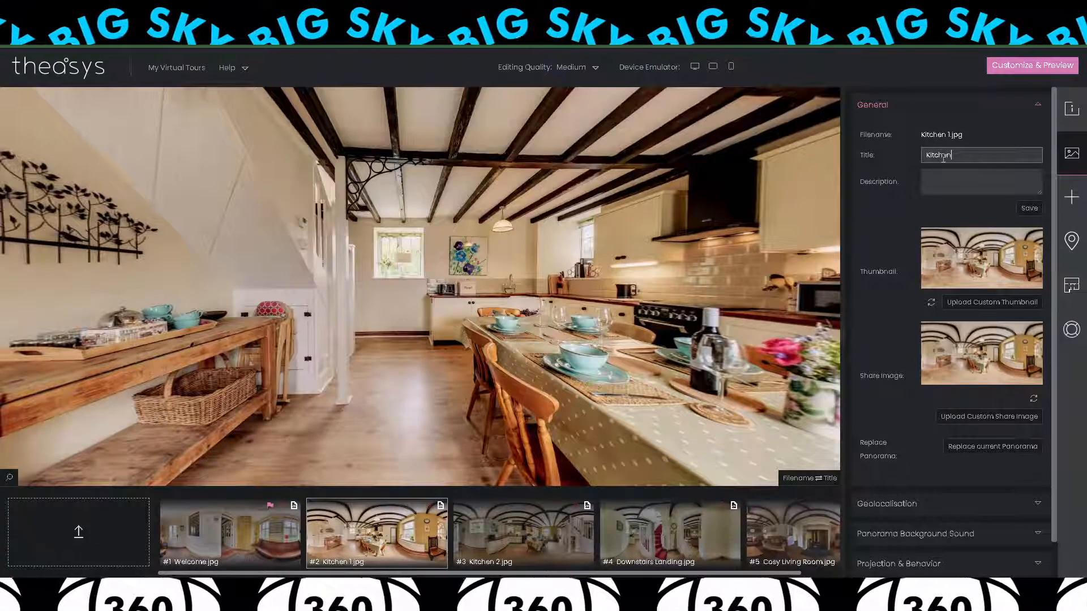
type("en")
left_click(1028, 210)
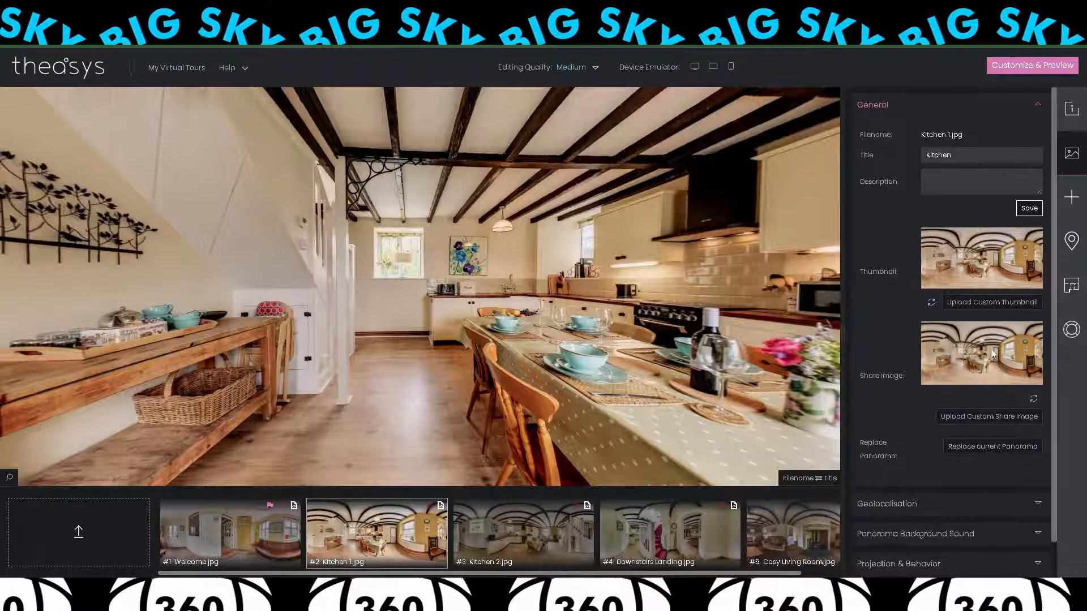
Examine the Projection & Behavior settings of the Welcome panorama, including level, pitch, default view, zoom limits and rotation.
scroll(1053, 334, "down", 1)
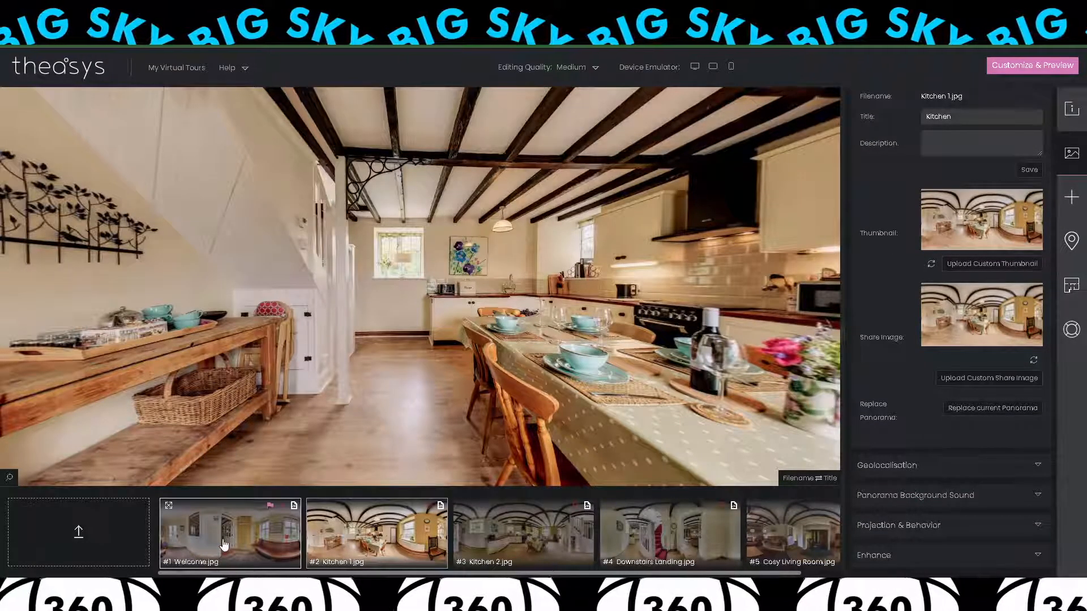
left_click(244, 531)
left_click(1033, 524)
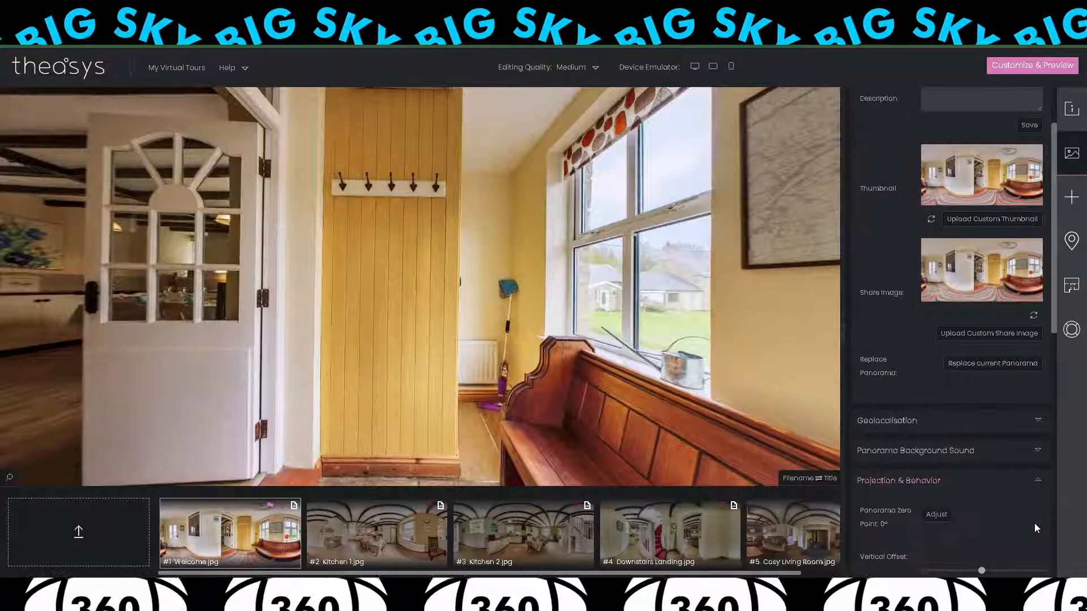
left_click_drag(1056, 305, 1072, 491)
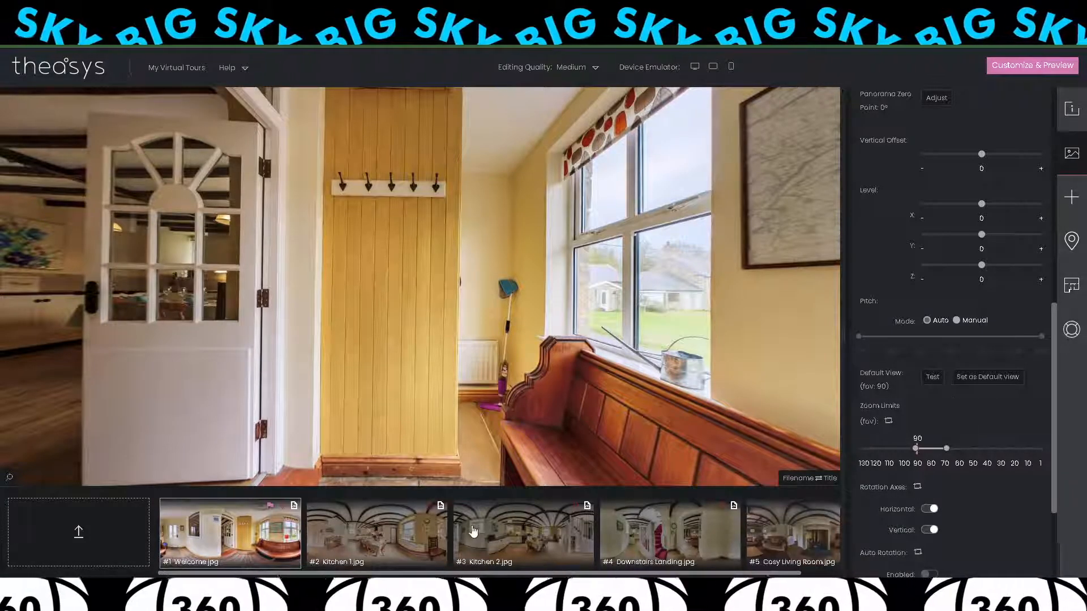
Check the opening view of each of the other panoramas, from Kitchen 1 to Cosy Living Room, and return to Welcome.
left_click(425, 538)
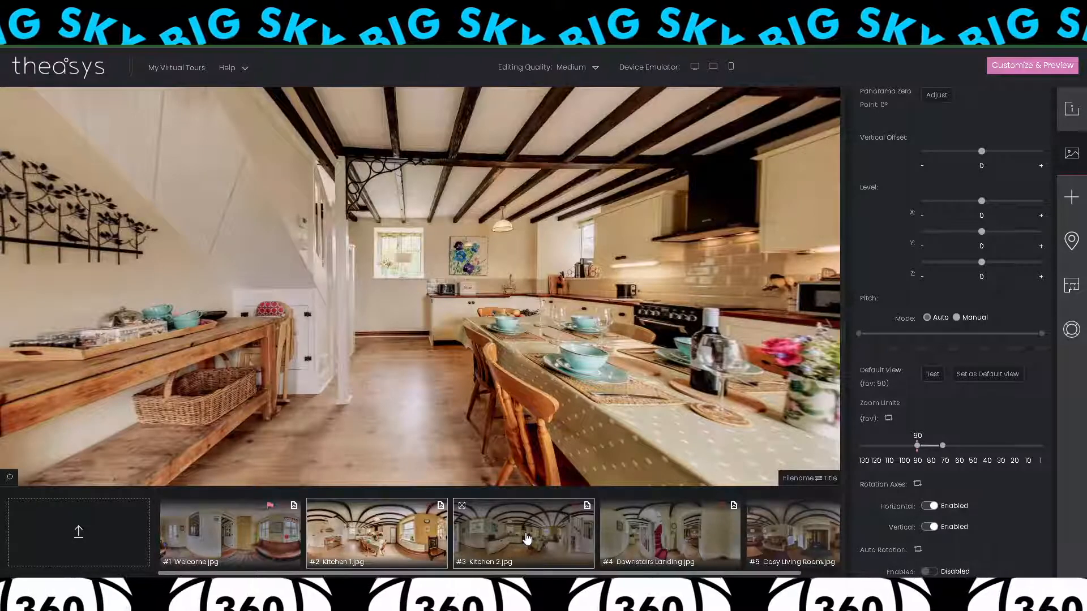
left_click(527, 538)
left_click(624, 544)
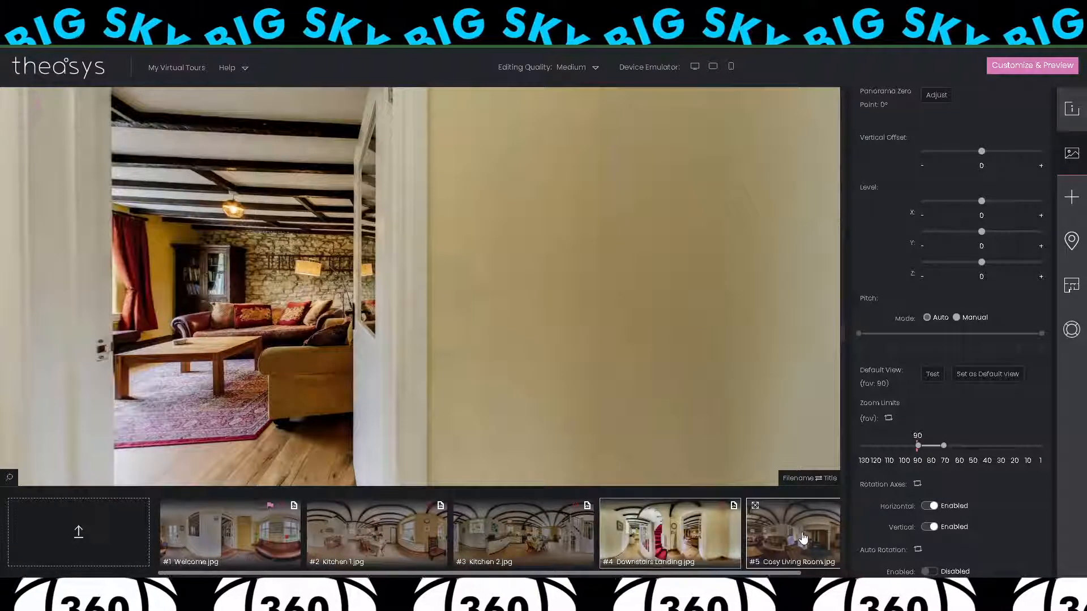
left_click(804, 538)
left_click(255, 551)
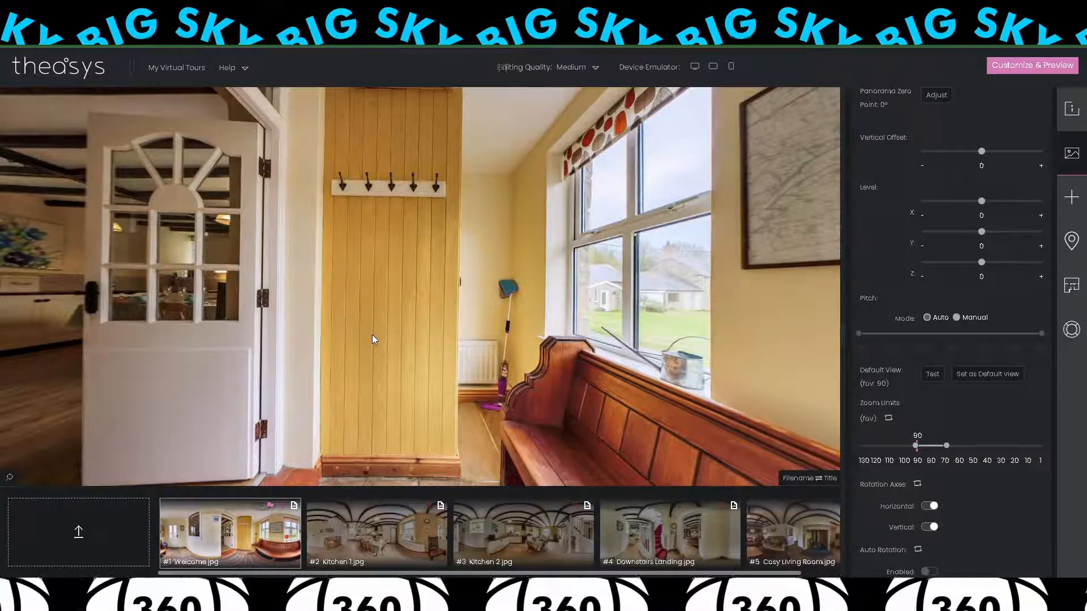
Look around the Welcome panorama and set its default view facing the coat hooks, with the glazed door and window bench alongside.
left_click_drag(781, 336, 408, 325)
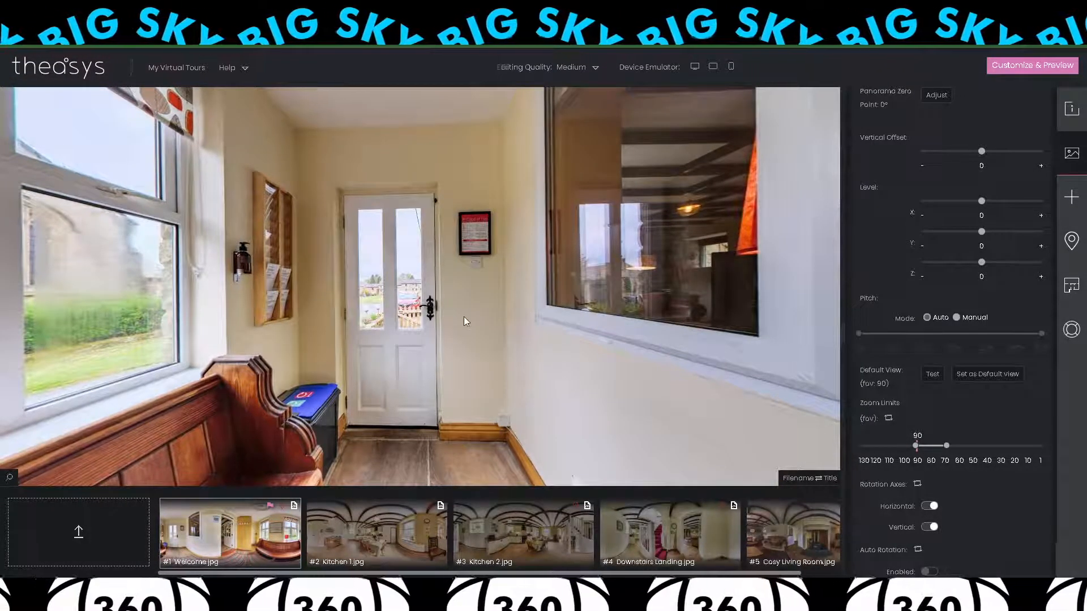
left_click_drag(543, 344, 421, 342)
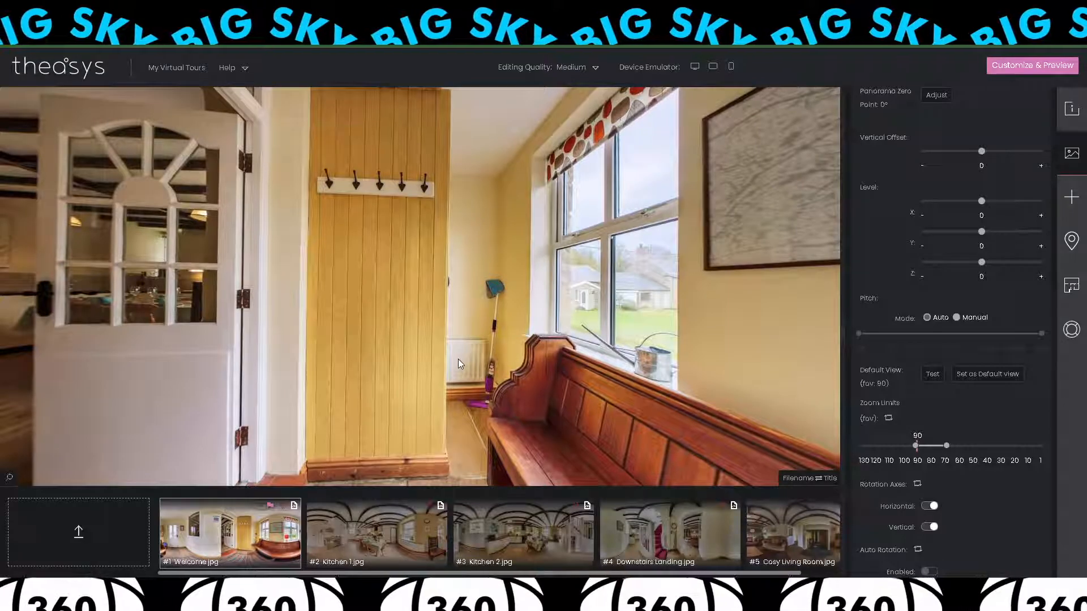
left_click_drag(458, 359, 469, 359)
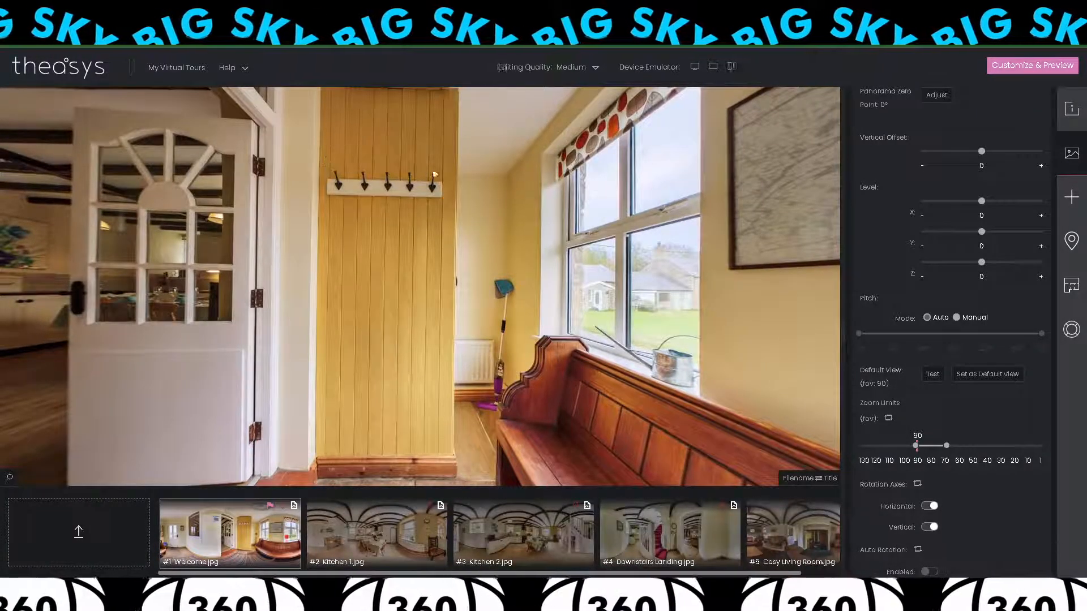
right_click(396, 274)
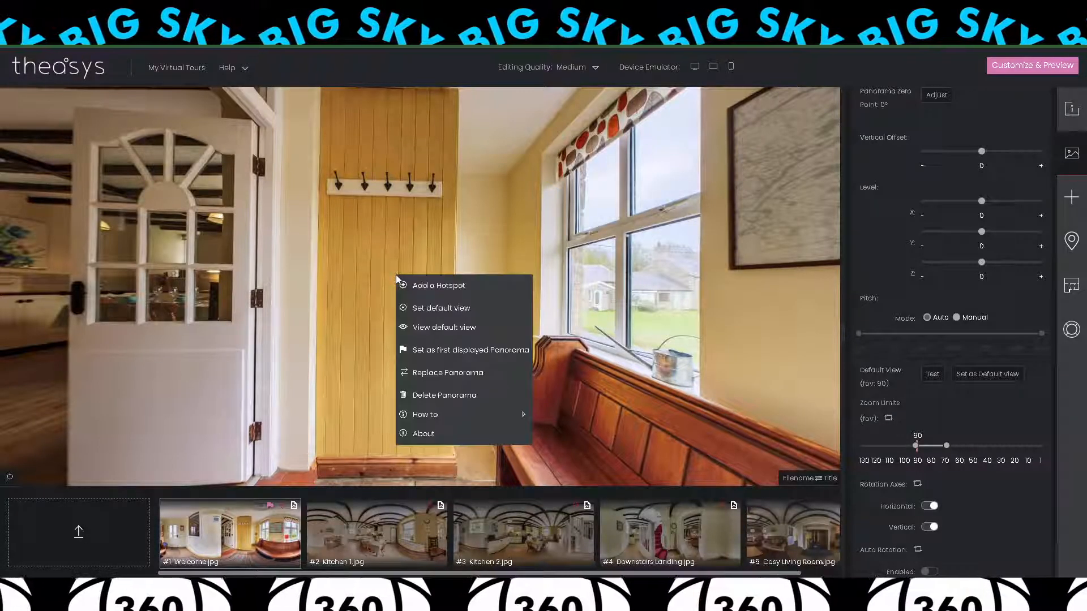
left_click(444, 309)
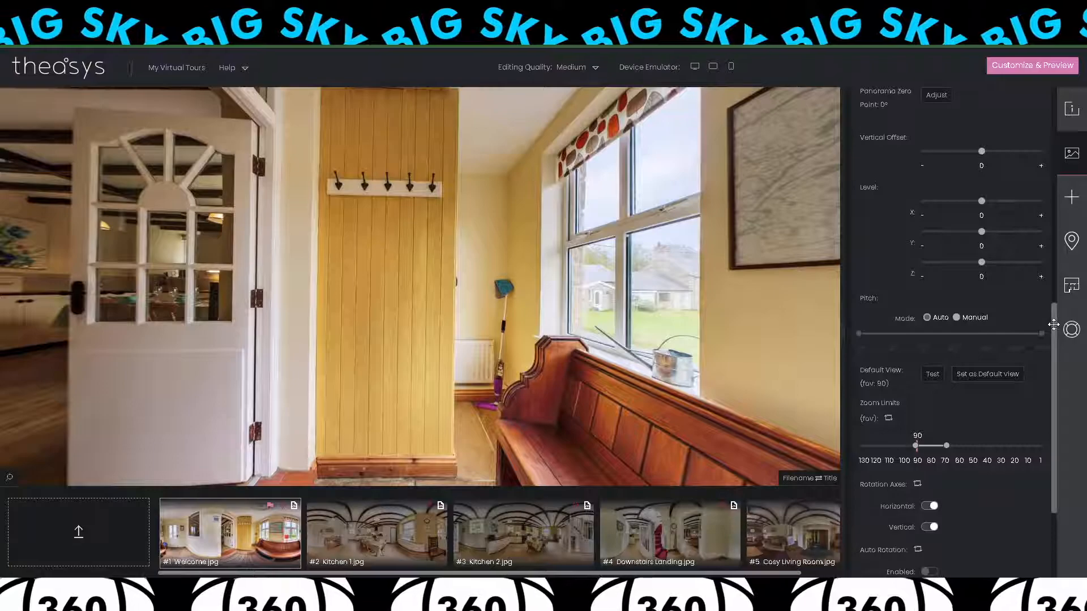
Enable image enhancements for the Welcome panorama.
scroll(1053, 355, "down", 1)
left_click_drag(1053, 355, 1061, 396)
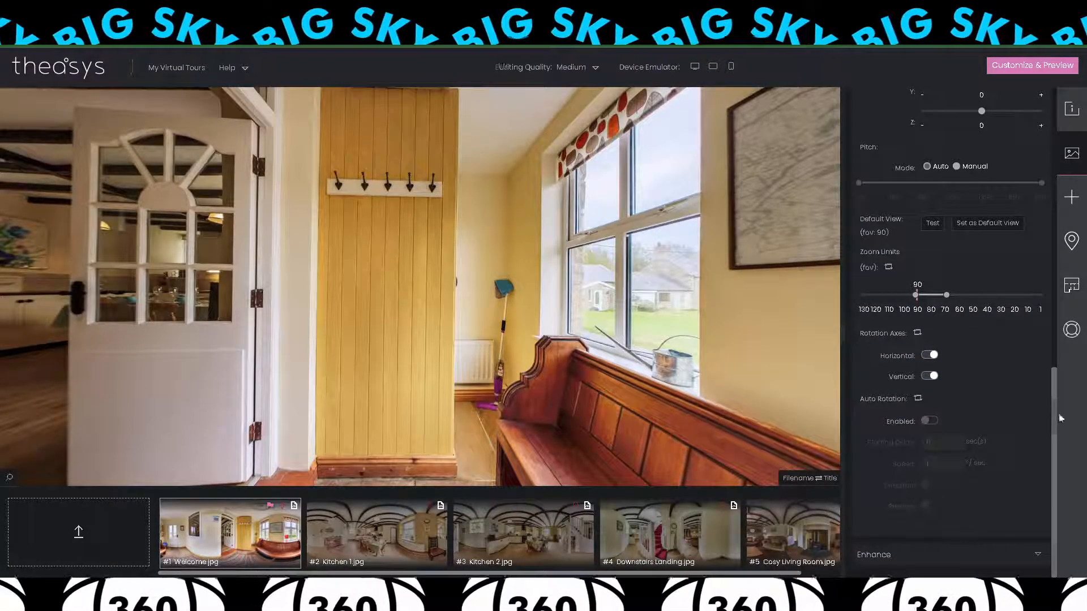
left_click(1039, 556)
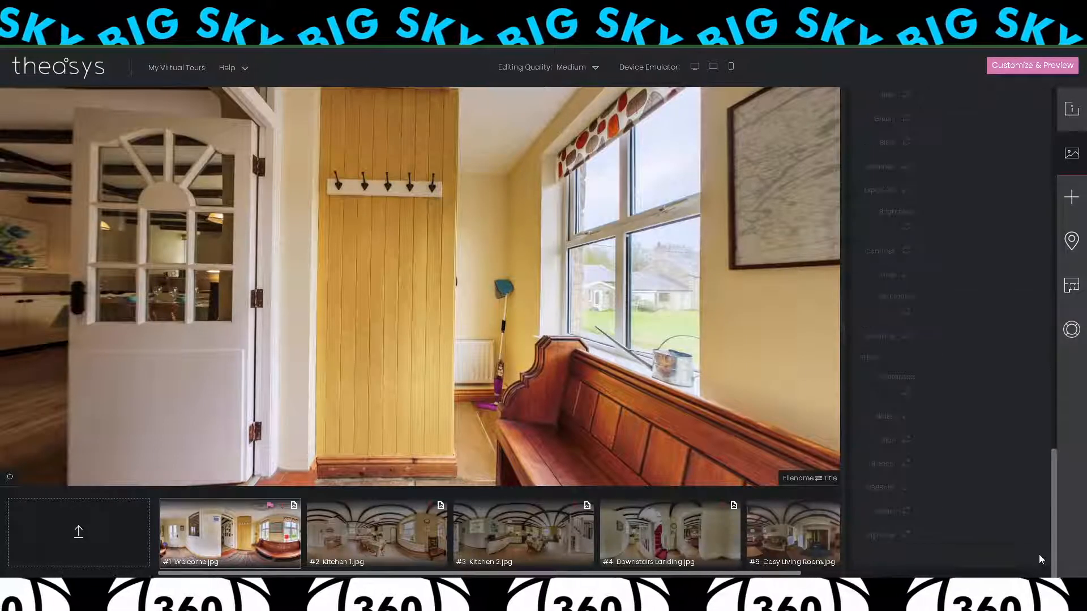
left_click_drag(1055, 471, 1051, 365)
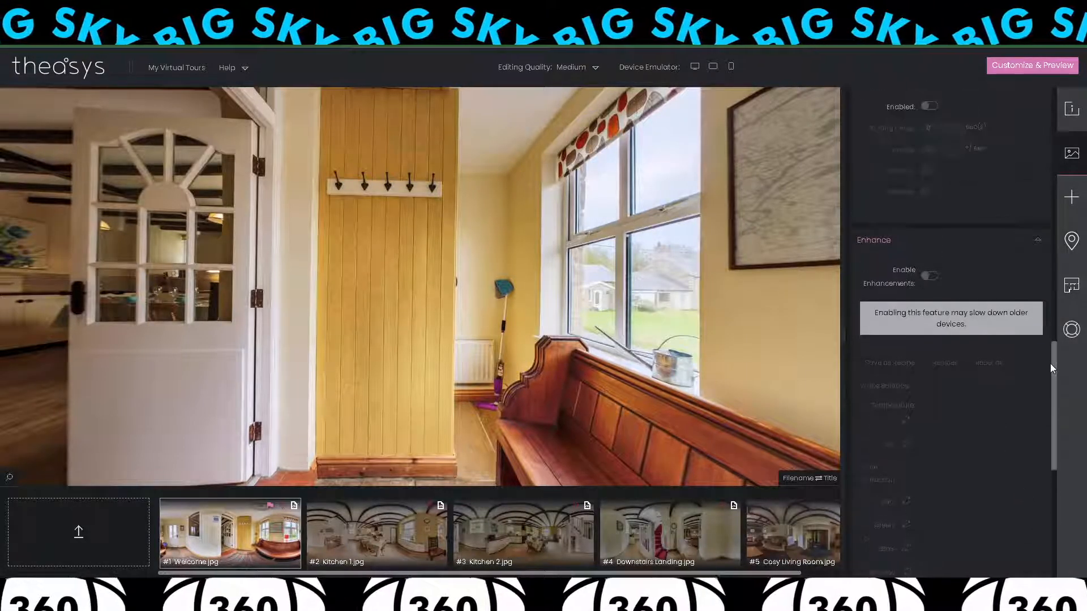
left_click(926, 280)
left_click_drag(1053, 360, 1065, 315)
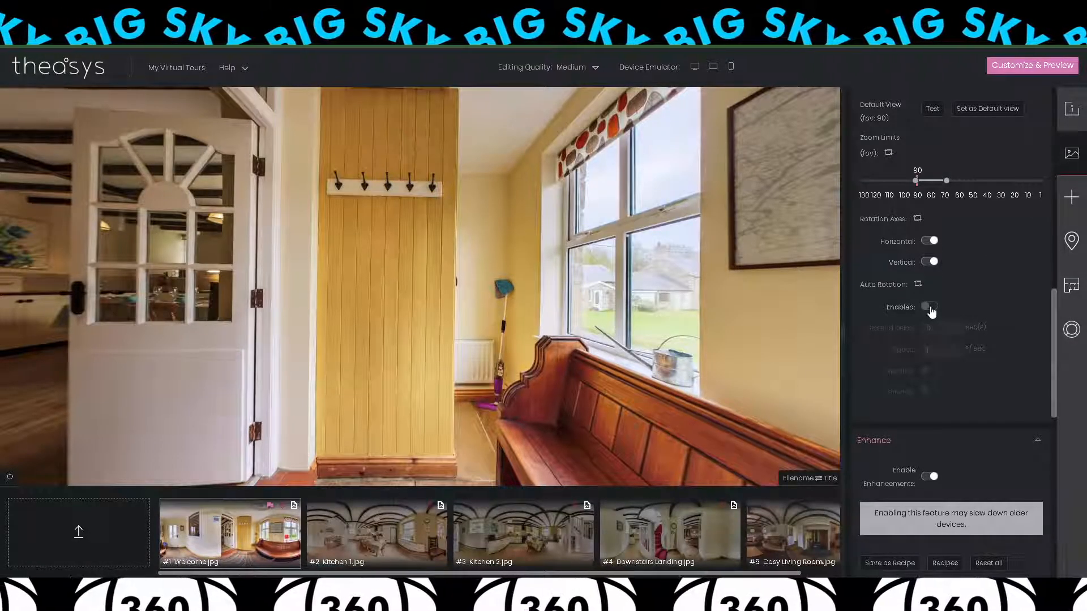
Widen the settings area slightly and raise the Welcome panorama's Sharpness filter a little above its minimum.
left_click_drag(1054, 308, 1062, 395)
scroll(1062, 402, "down", 3)
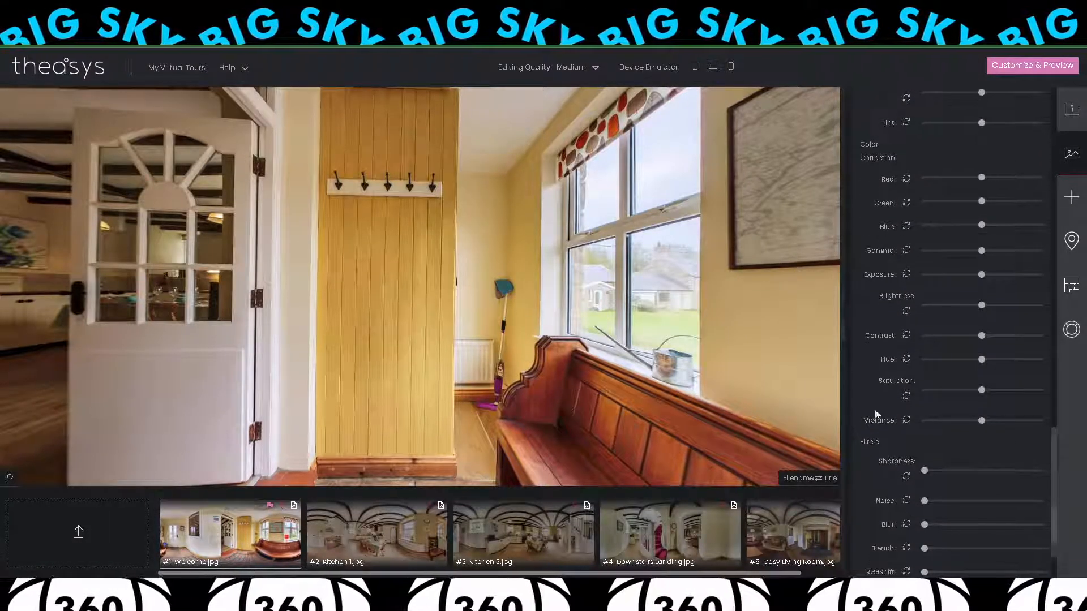
left_click_drag(841, 339, 814, 340)
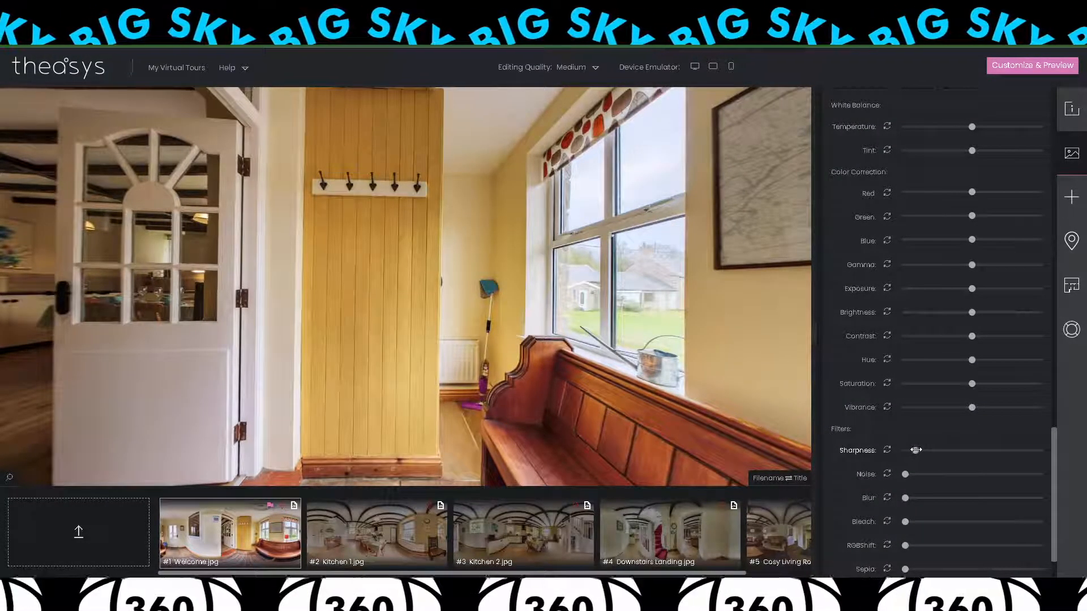
left_click_drag(915, 450, 918, 450)
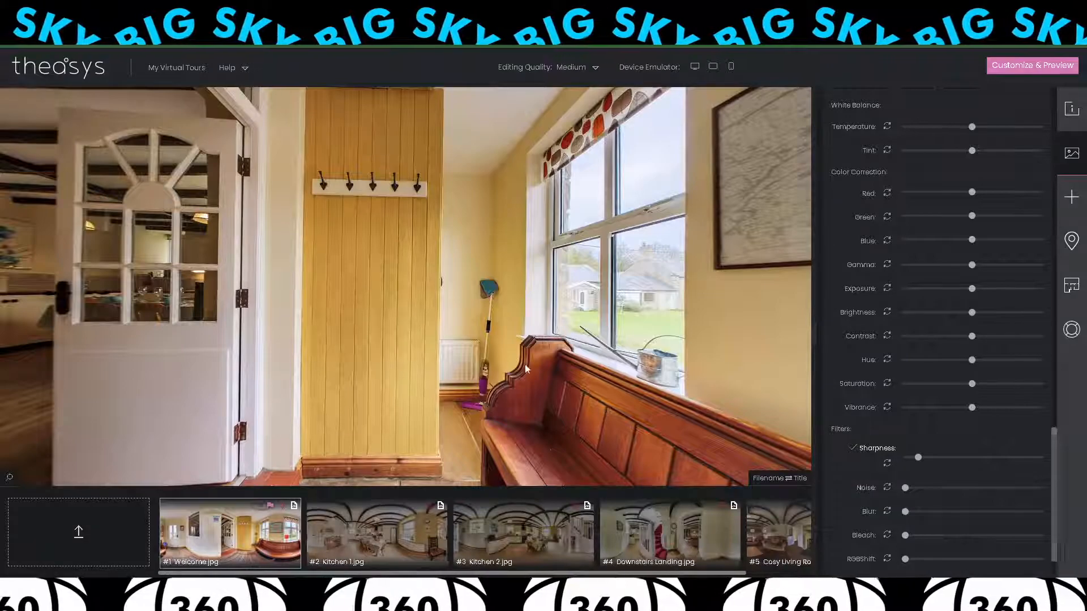
Set the Kitchen 1 panorama's default view looking down the kitchen, with the side table and the laid dining table both in frame.
left_click(363, 538)
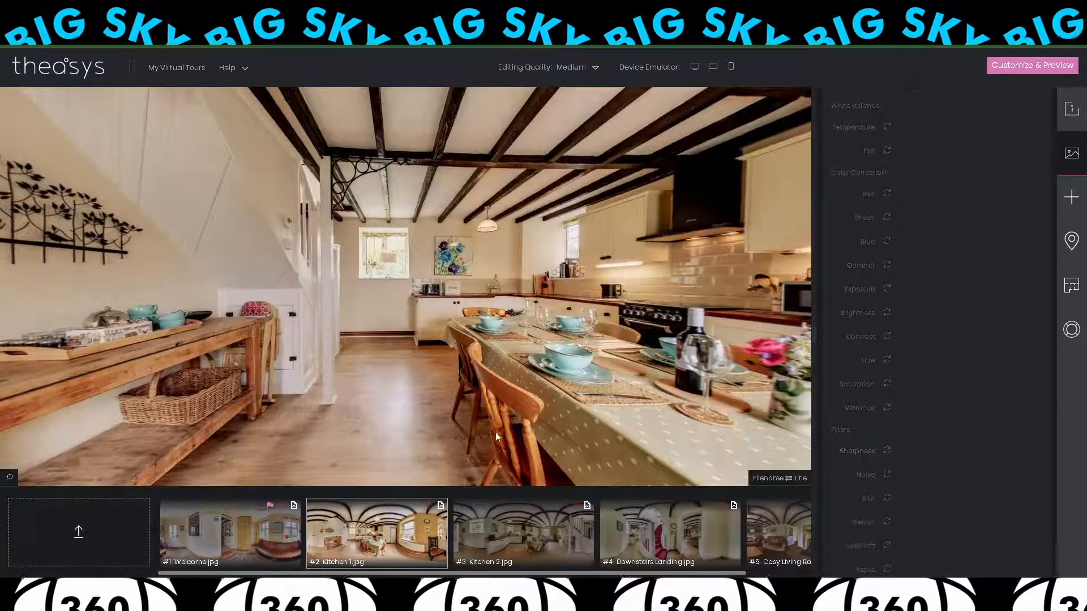
left_click_drag(534, 390, 504, 388)
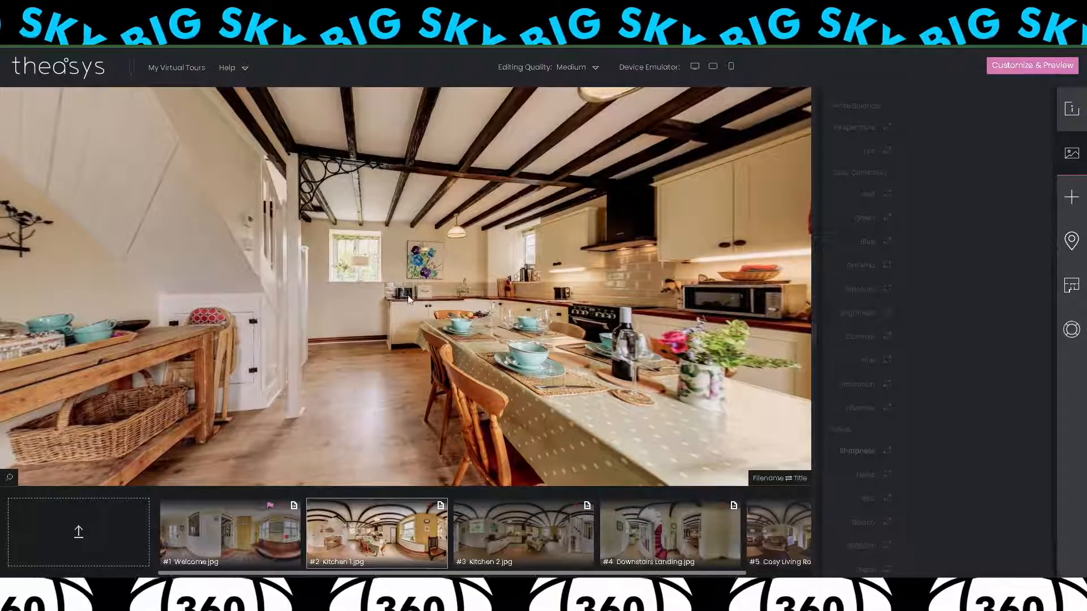
right_click(408, 290)
left_click_drag(373, 328, 396, 328)
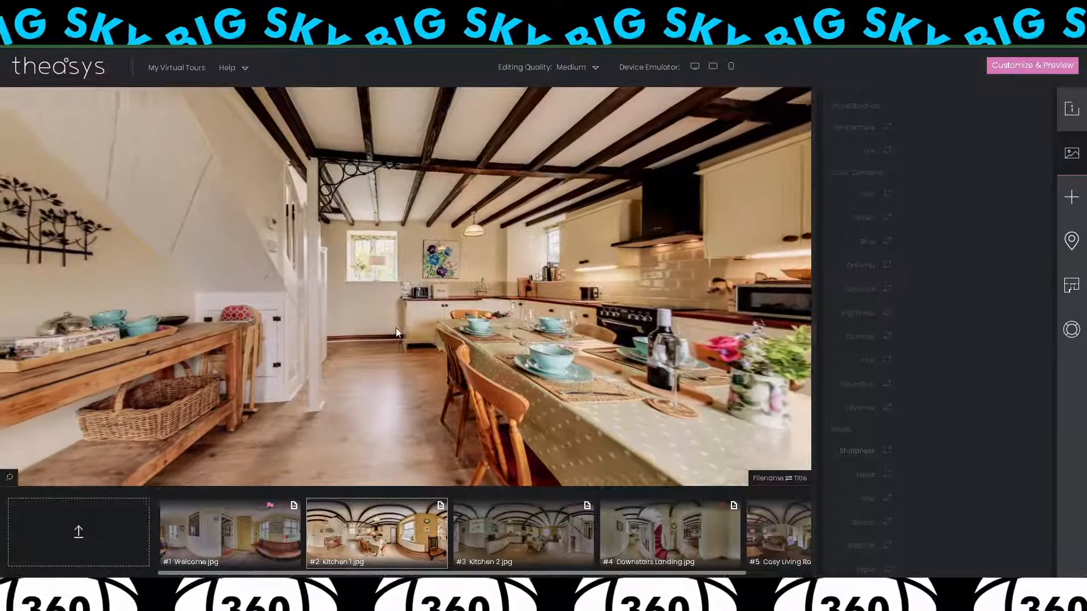
right_click(396, 328)
left_click(443, 381)
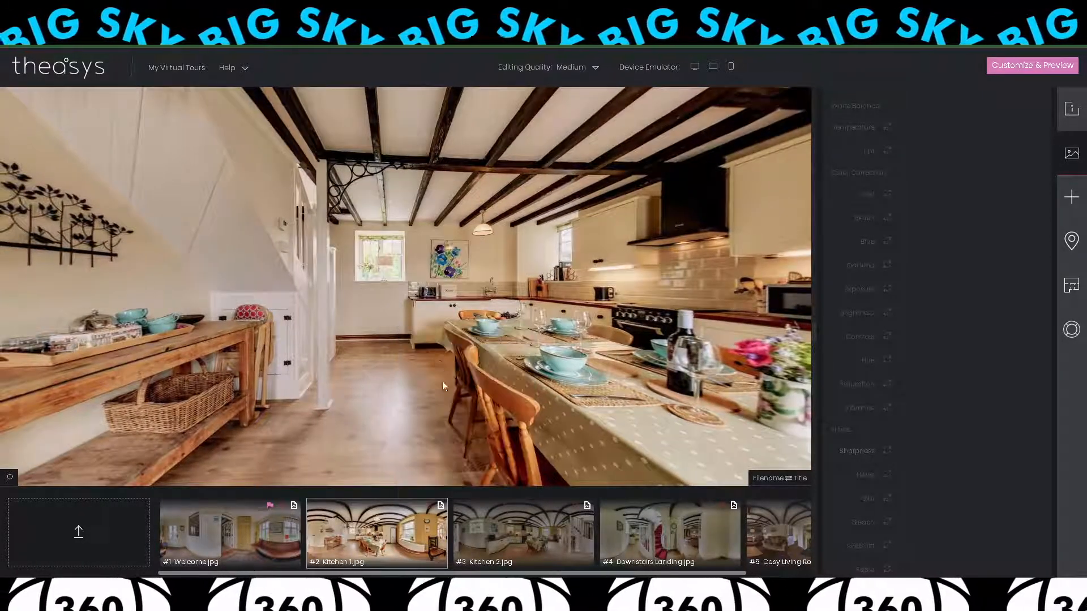
Set the Kitchen 2 panorama's default view facing the white staircase, with the passage beside it in frame.
left_click(501, 550)
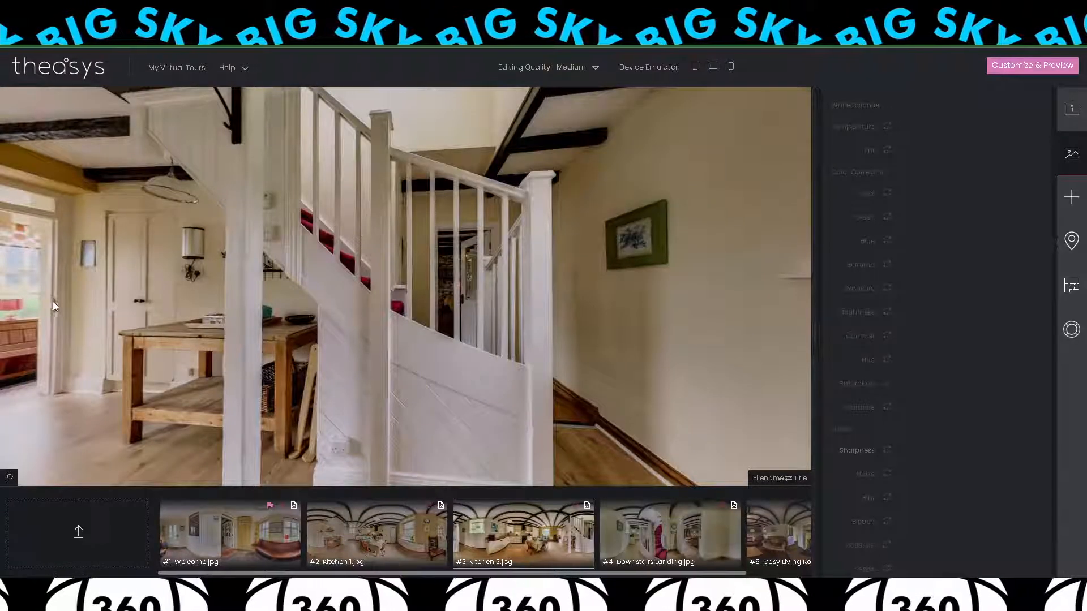
right_click(522, 353)
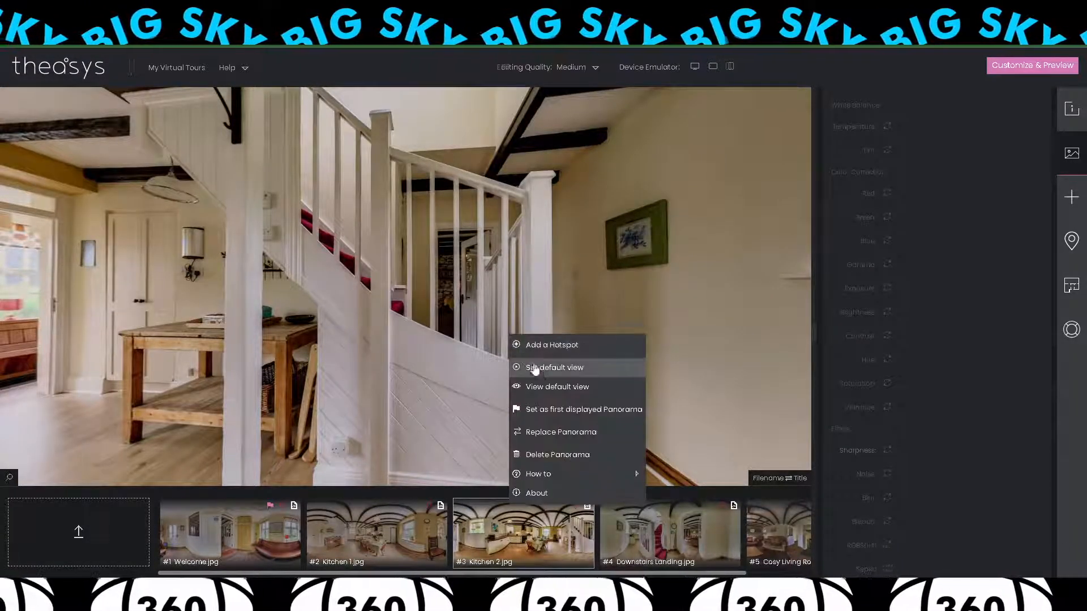
left_click(540, 368)
Set the Downstairs Landing panorama's default view with the open living room doorway beside the plain wall.
left_click(669, 550)
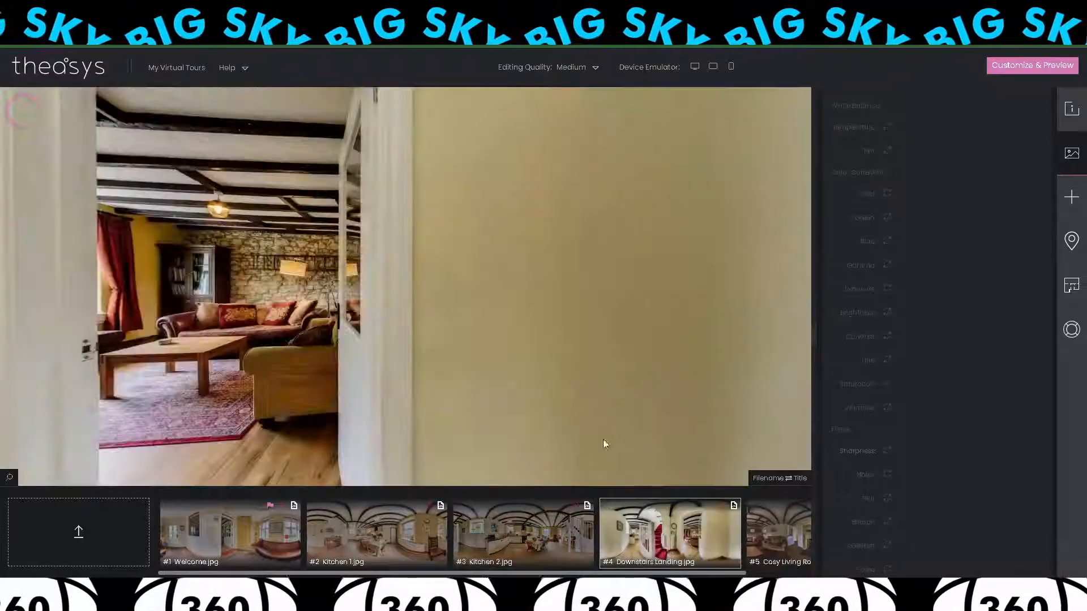
right_click(322, 321)
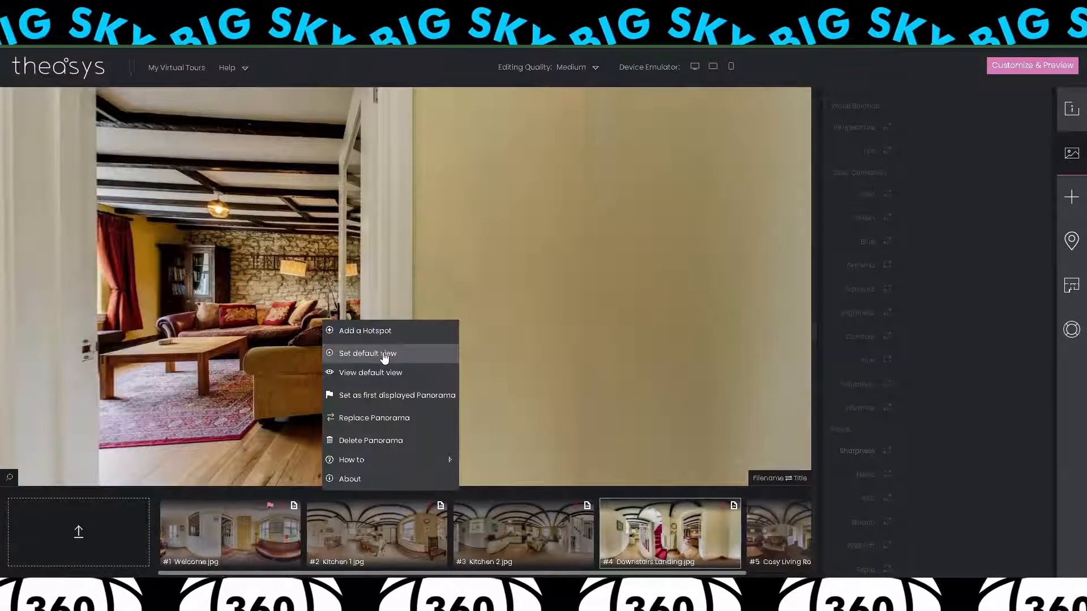
left_click(380, 351)
Set the Cosy Living Room panorama's default view facing the curtained window between the television and the bookcase.
left_click(796, 535)
right_click(429, 303)
left_click(468, 338)
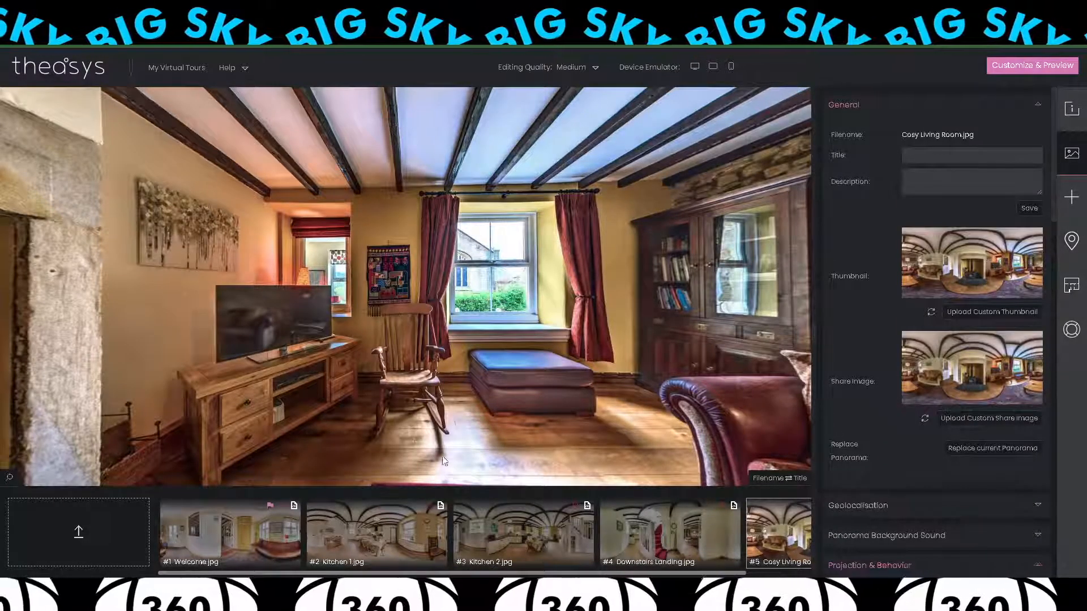
Check the default view of every panorama in order, from Welcome to Cosy Living Room.
left_click(232, 538)
left_click(337, 546)
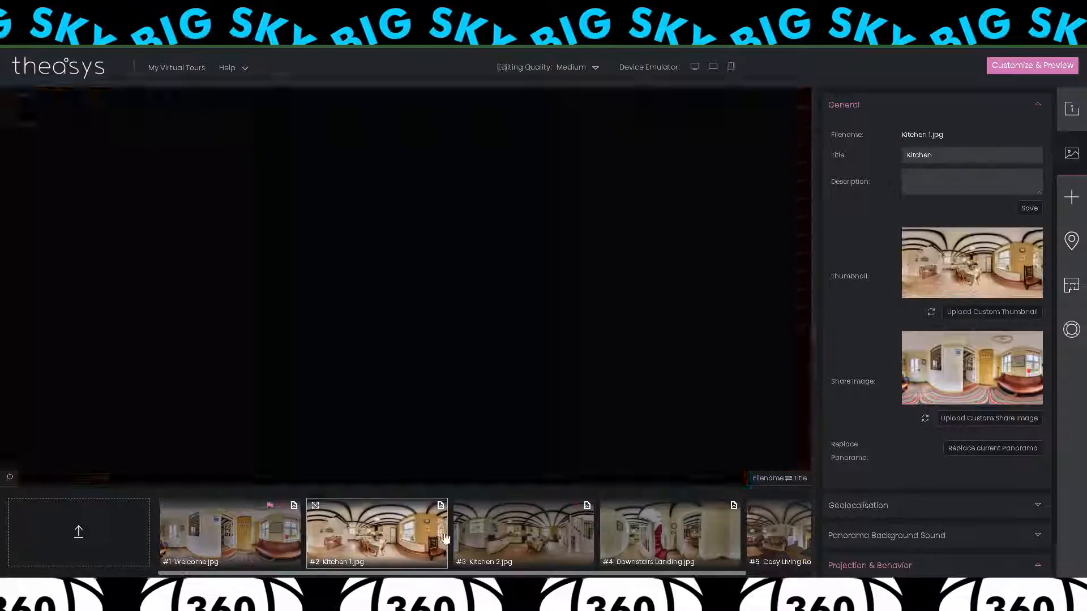
left_click(507, 537)
left_click(673, 534)
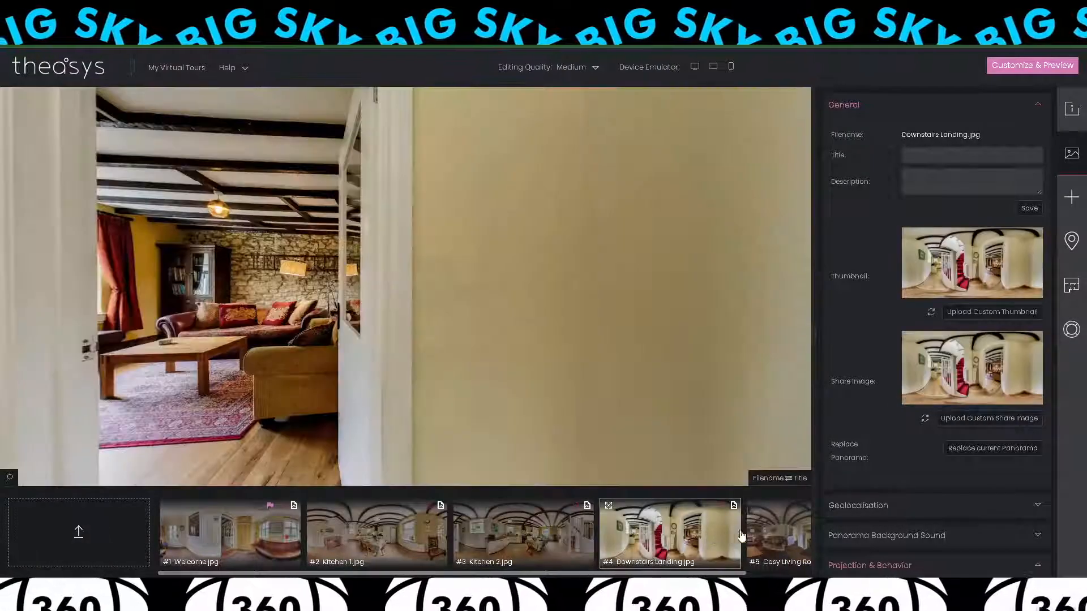
left_click(793, 535)
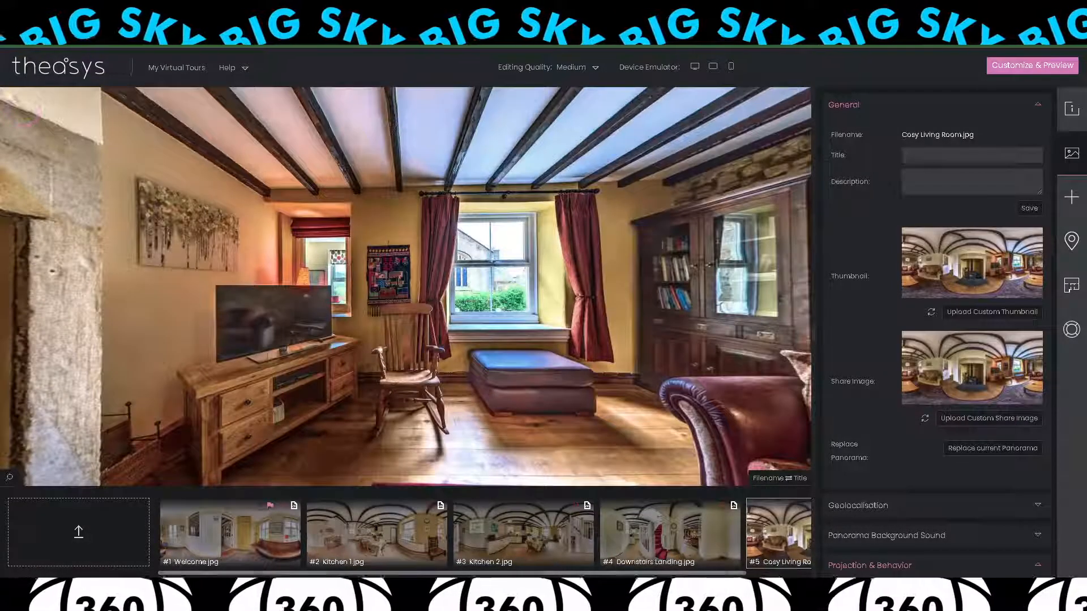
Find the FontAwesome icons matching "arrow" and place the circled up arrow at the foot of the glazed door in Welcome.
left_click(1072, 198)
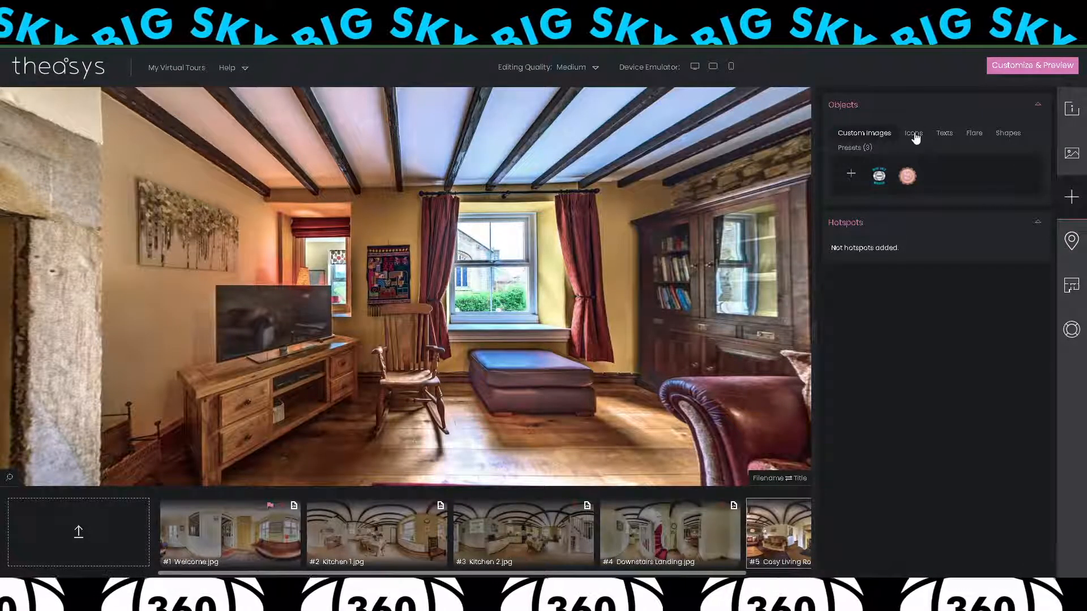
left_click(204, 550)
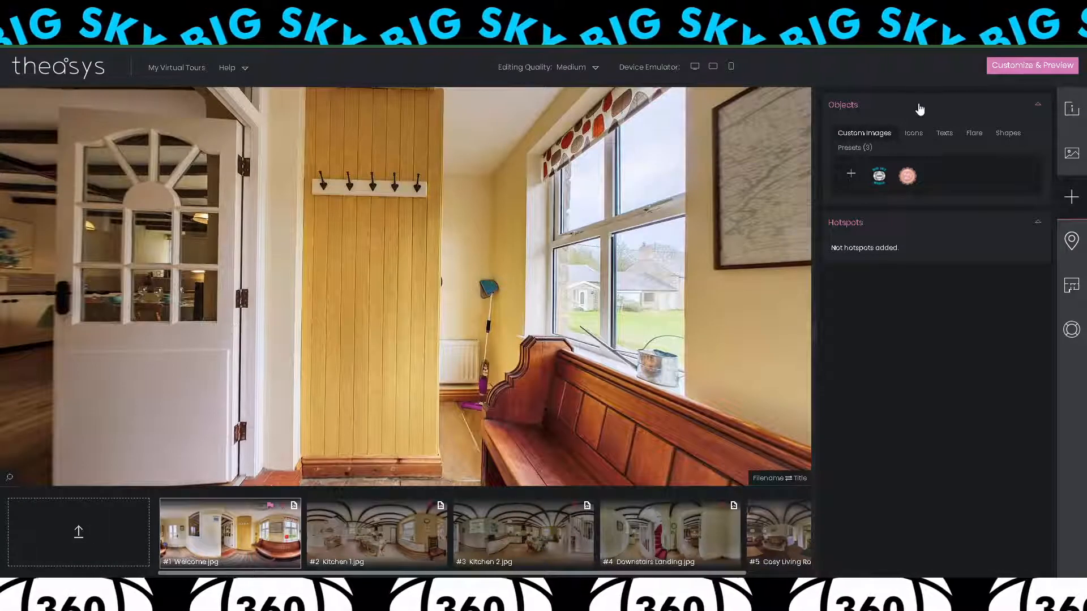
left_click(915, 136)
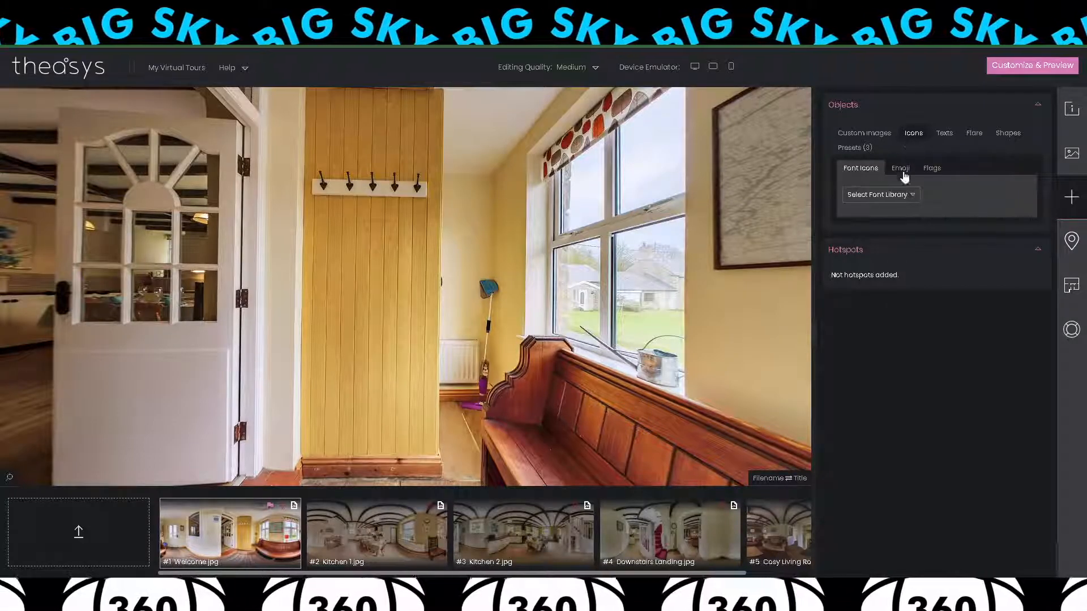
left_click(887, 220)
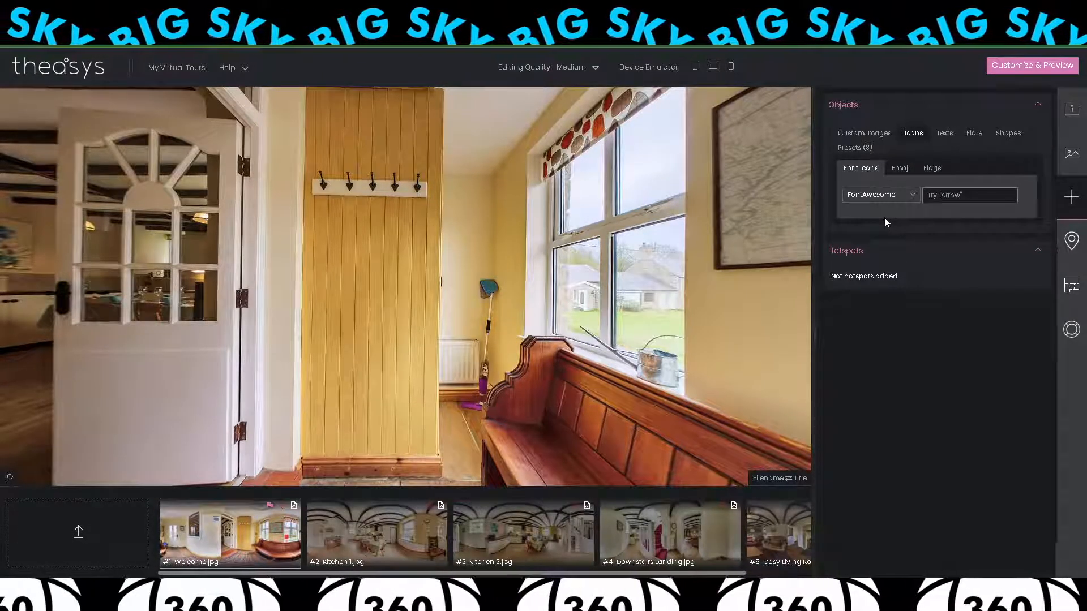
left_click(942, 194)
type("arrow")
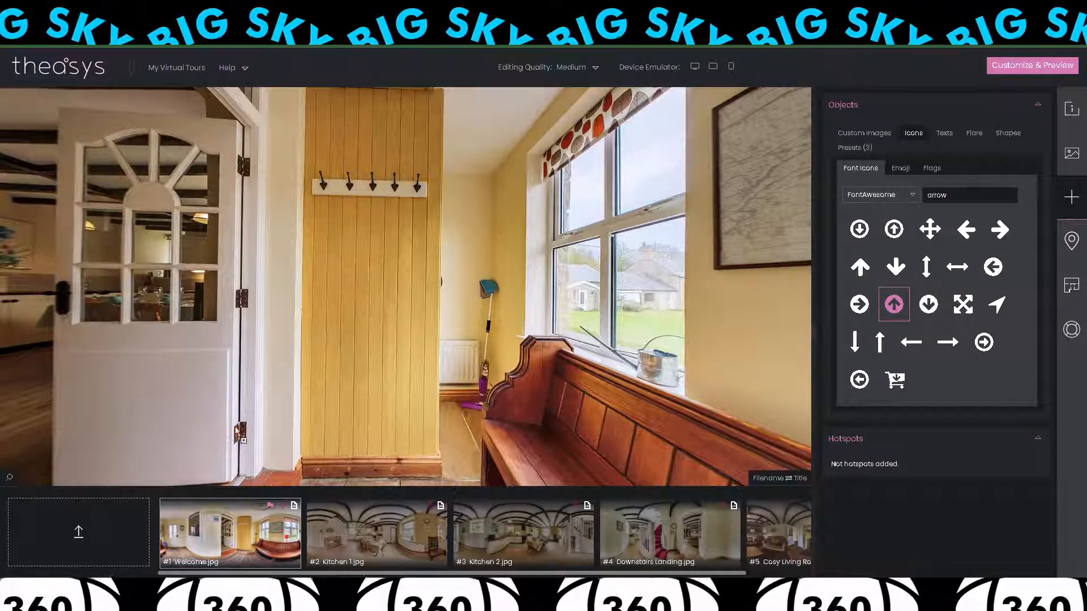
left_click_drag(193, 442, 193, 442)
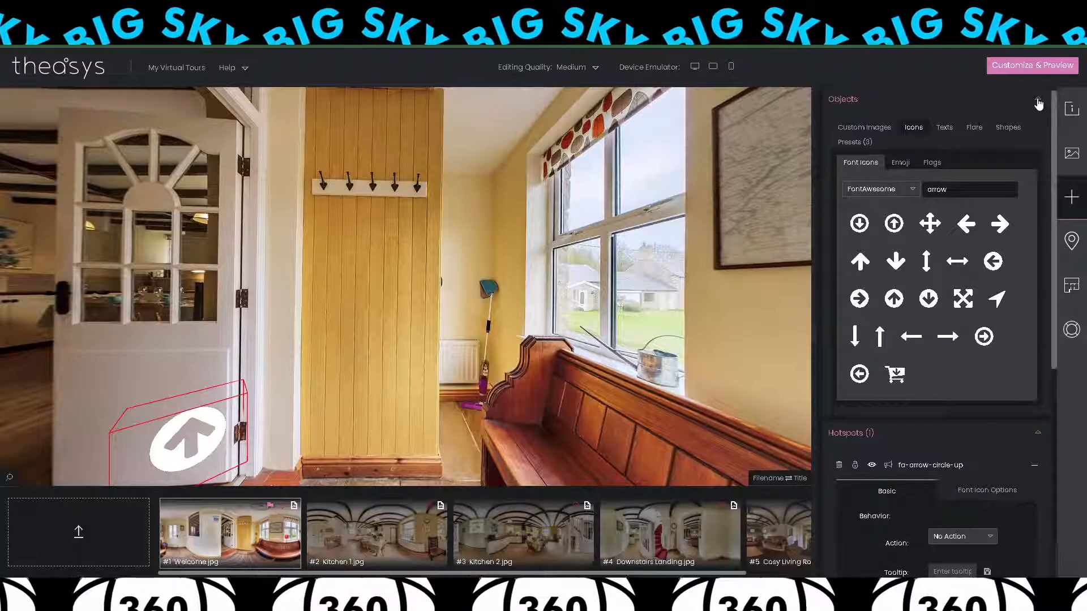
Link the Welcome arrow hotspot to Kitchen 1 and turn its arrival view to face the dining table, at a yaw of about 170.
left_click(1038, 100)
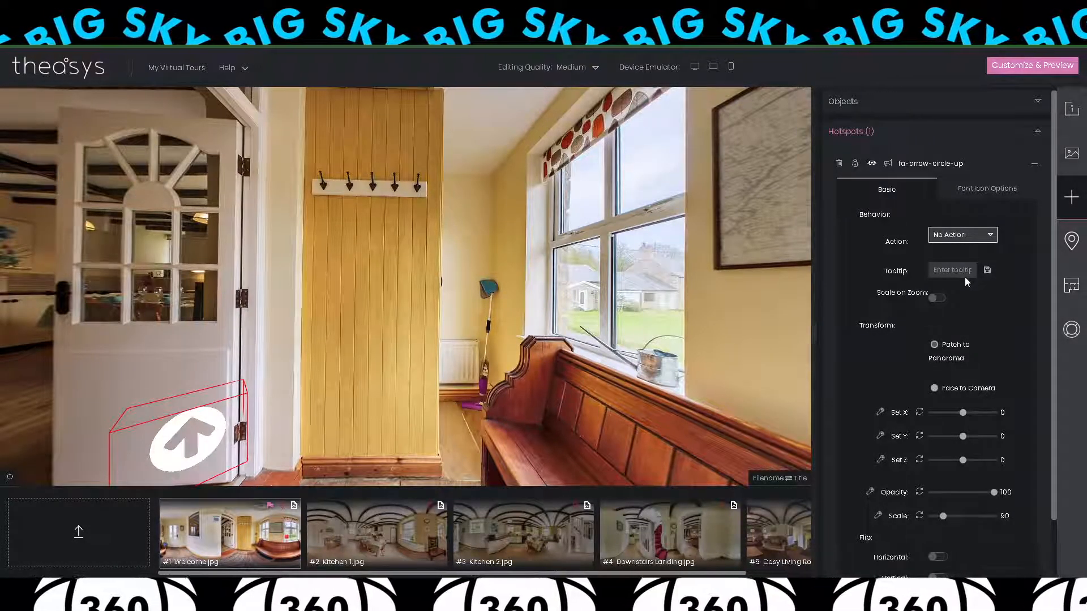
left_click(966, 257)
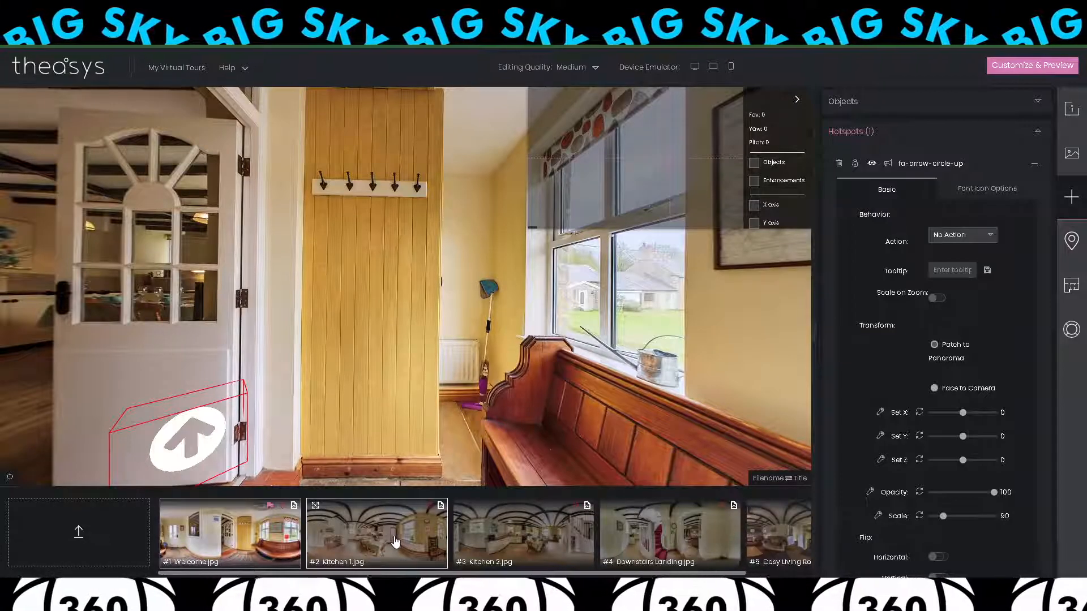
left_click_drag(395, 542, 202, 438)
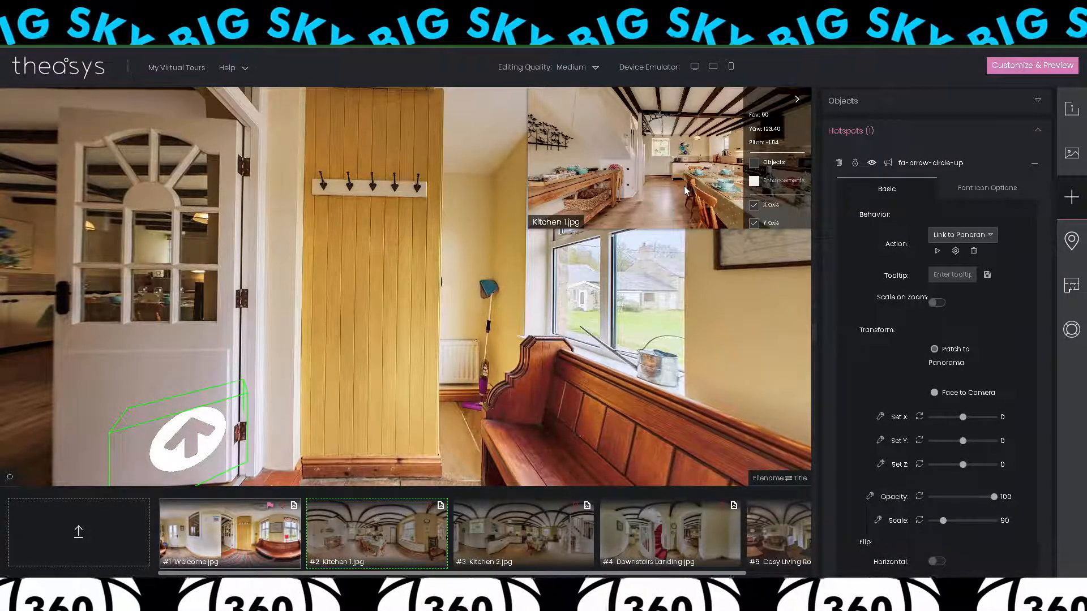
left_click_drag(686, 190, 533, 185)
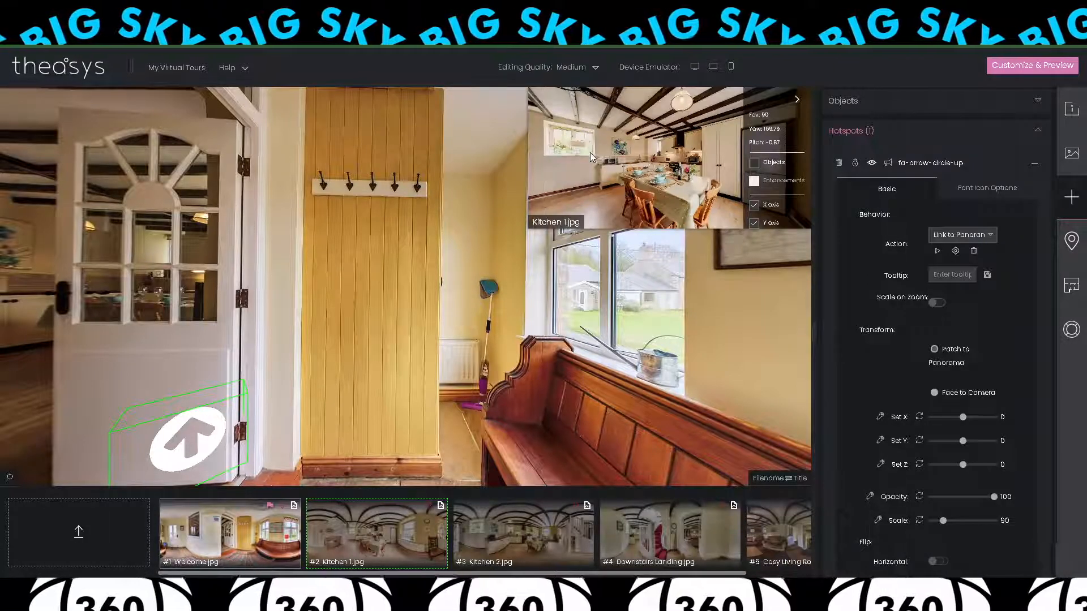
left_click_drag(590, 152, 580, 153)
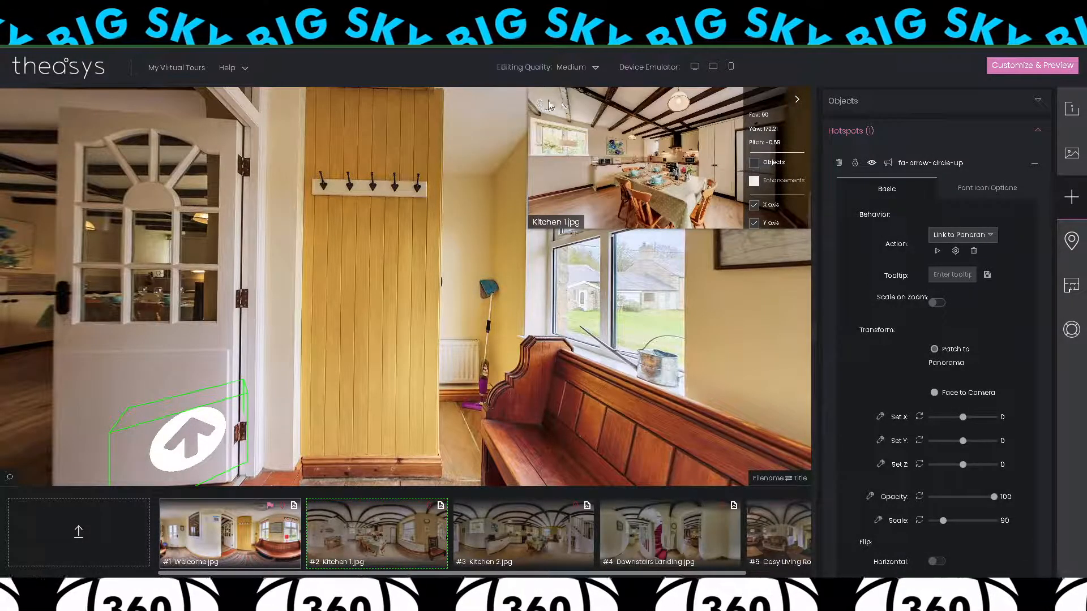
left_click_drag(563, 149, 571, 148)
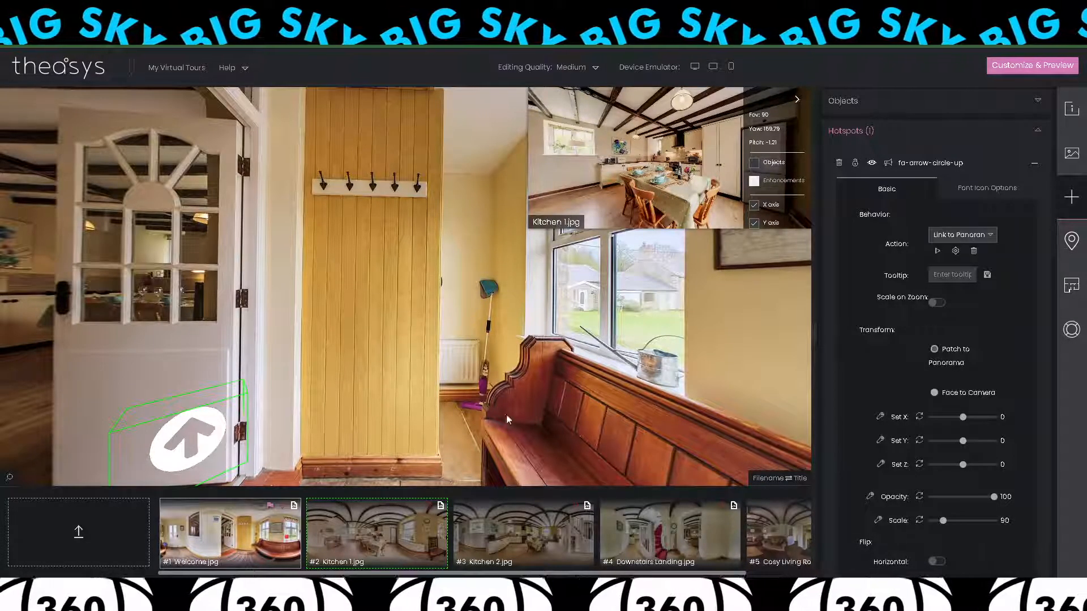
Place a circled up arrow on Kitchen 1's floor, link it to Kitchen 2 and turn the arrival view toward the dining table.
left_click(380, 538)
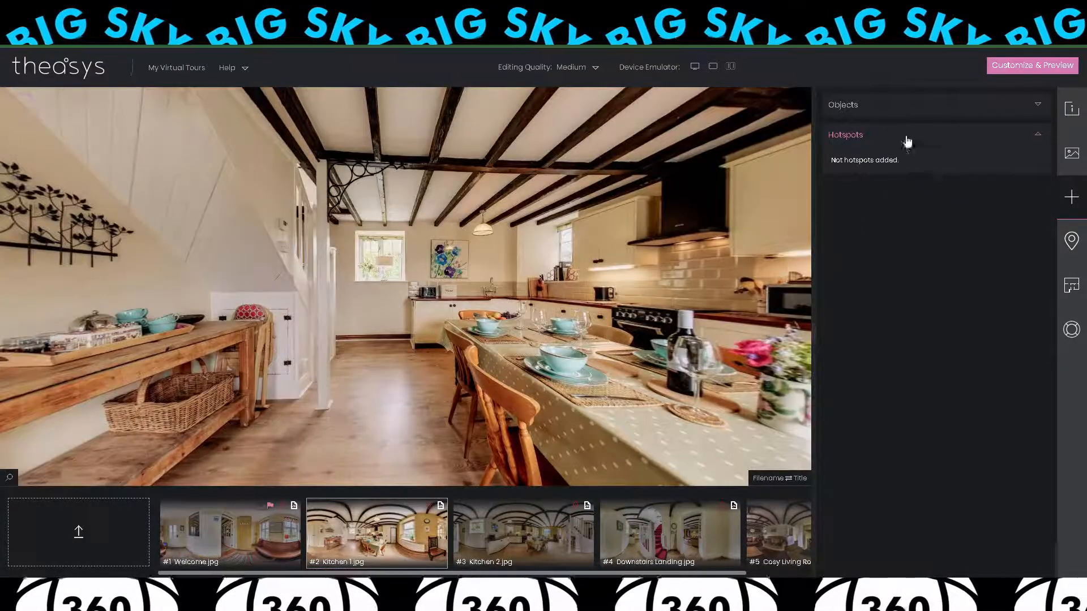
left_click(1039, 107)
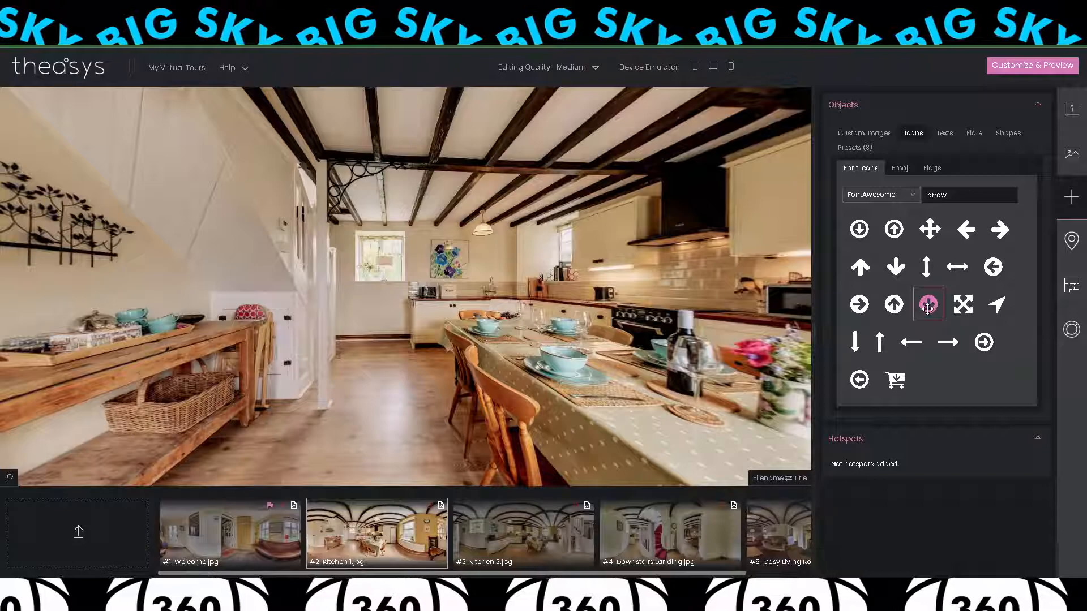
left_click_drag(895, 307, 388, 385)
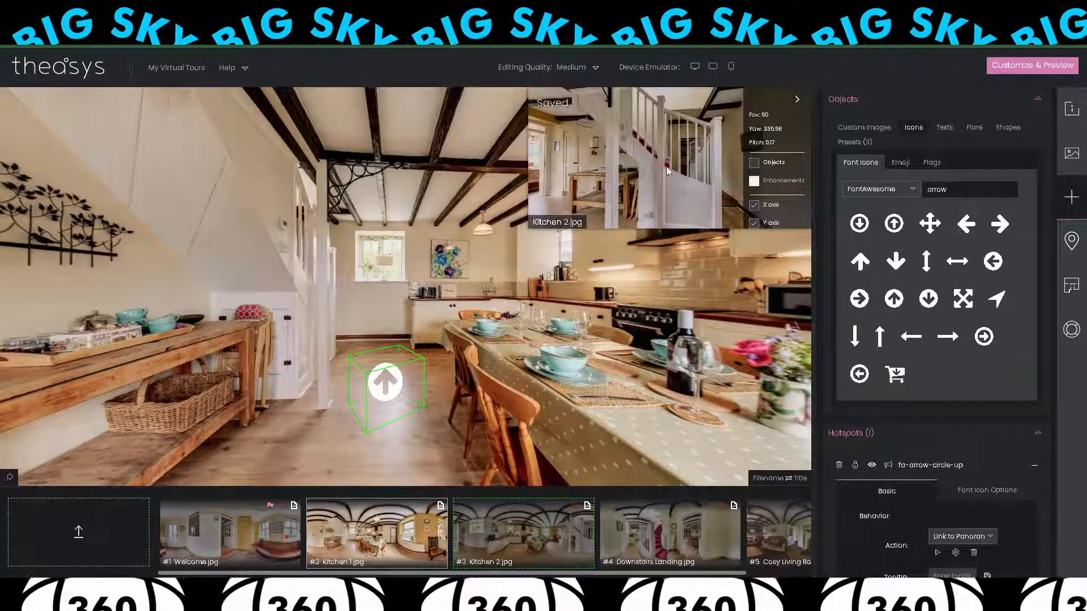
mouse_move(701, 174)
left_mouse_down()
mouse_move(674, 183)
mouse_move(702, 187)
left_mouse_up()
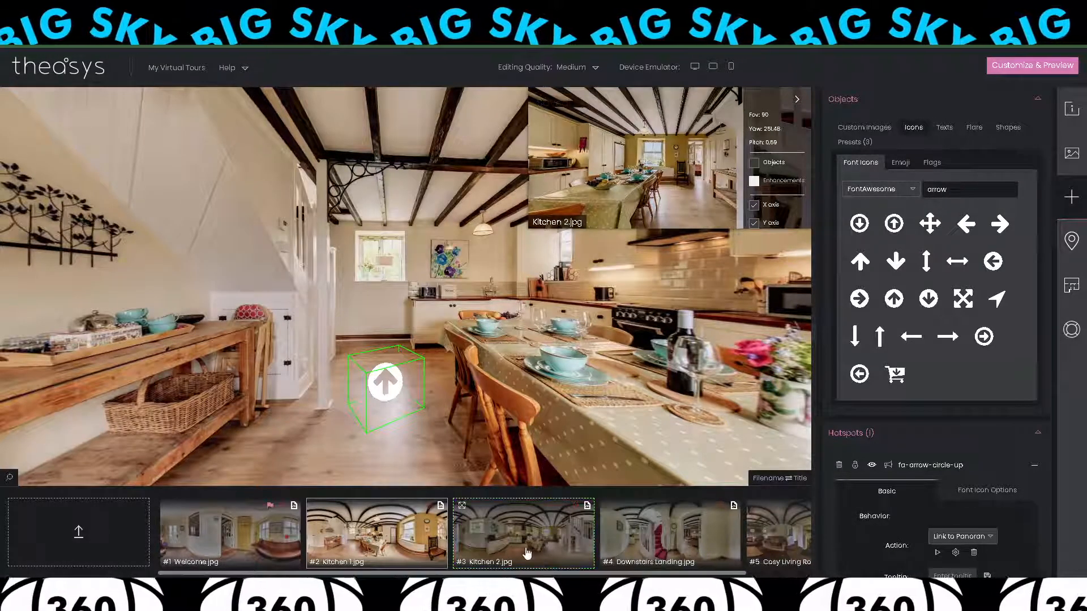
Place a circled up arrow beside Kitchen 2's staircase, linked to Downstairs Landing with the arrival view facing the living room doorway.
left_click(527, 554)
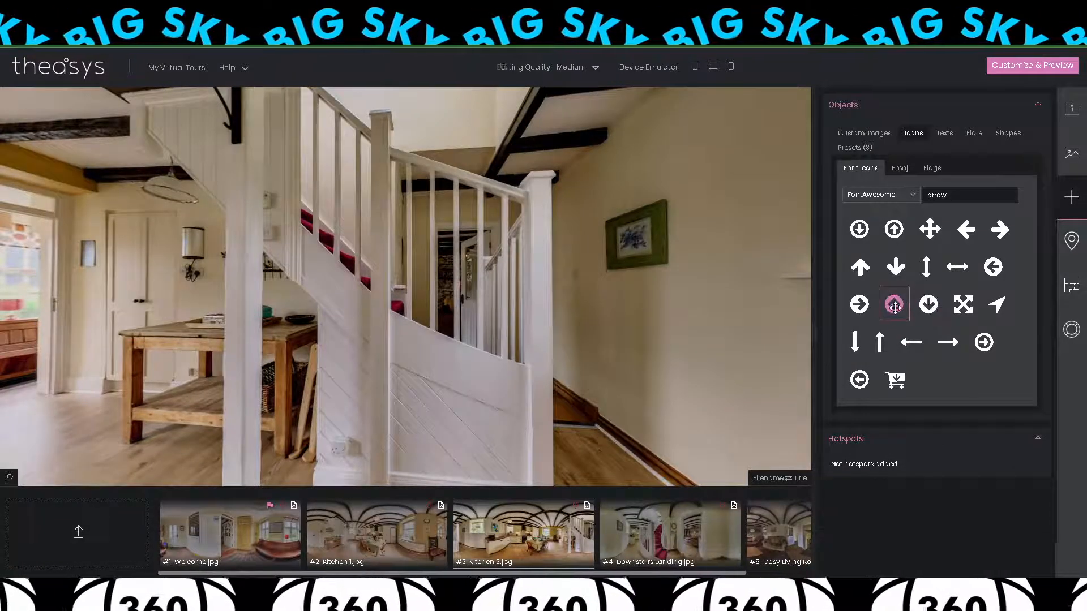
left_click_drag(589, 419, 600, 420)
left_click_drag(634, 175, 707, 175)
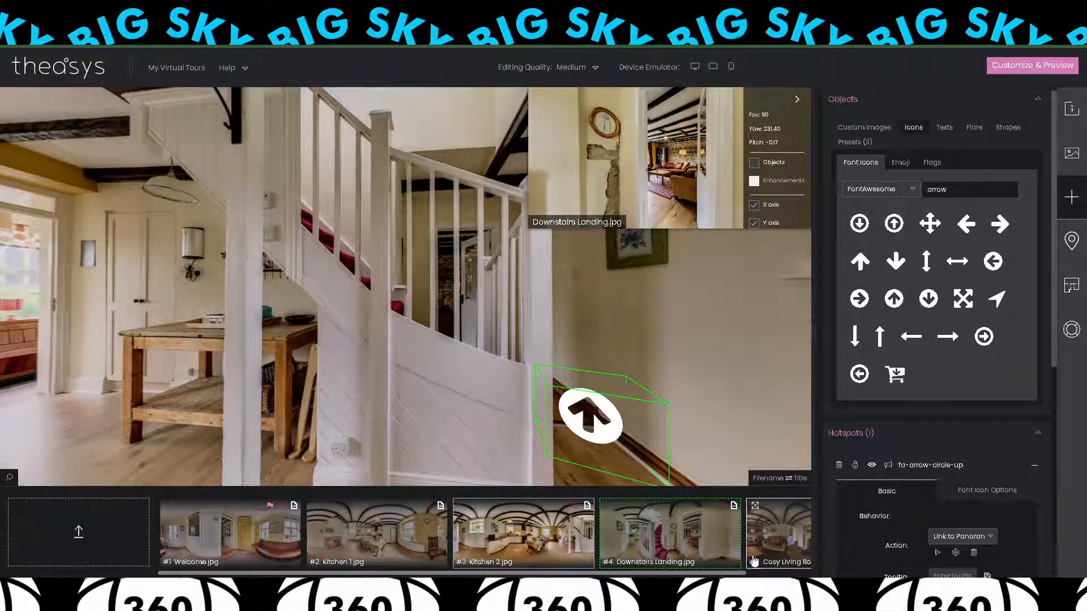
Place a circled up arrow in Downstairs Landing's living room doorway, linked to Cosy Living Room with the arrival view facing the window.
left_click(674, 553)
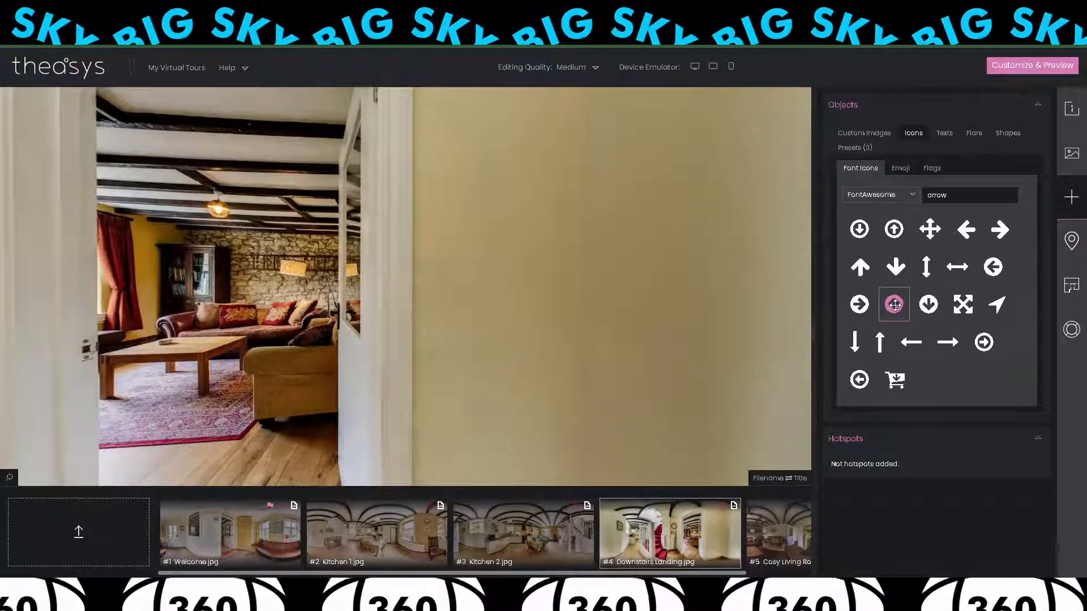
left_click_drag(227, 379, 225, 378)
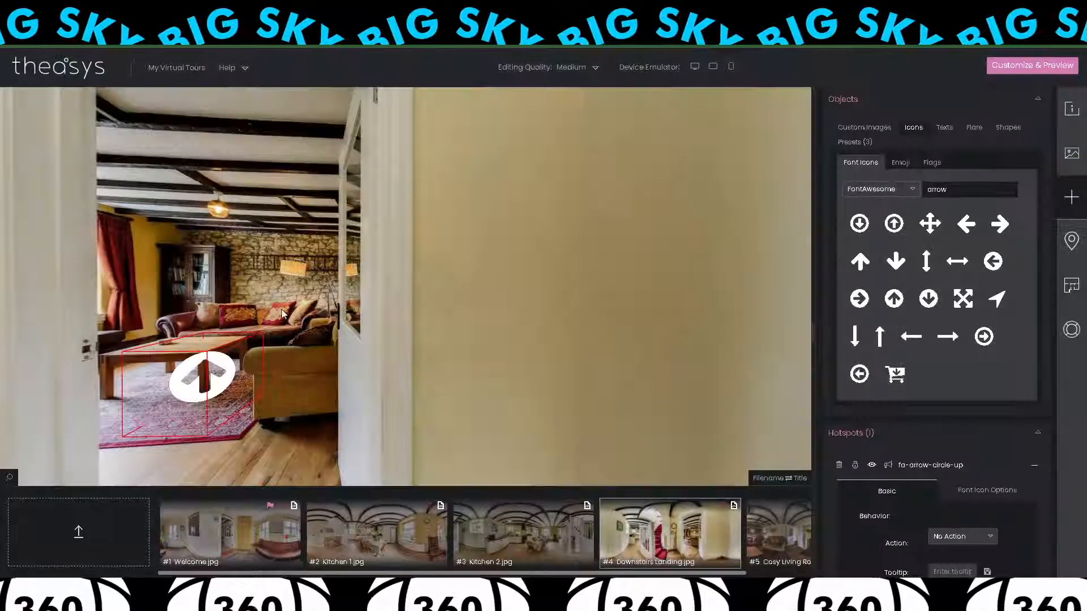
left_click_drag(252, 308, 391, 308)
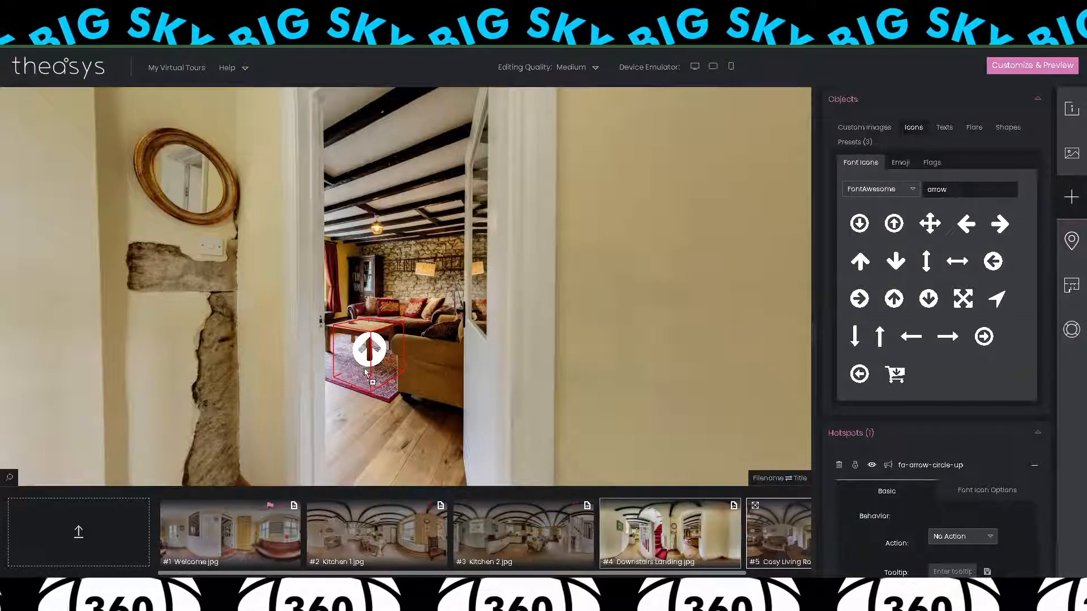
left_click_drag(358, 367, 359, 367)
left_click_drag(675, 180, 638, 178)
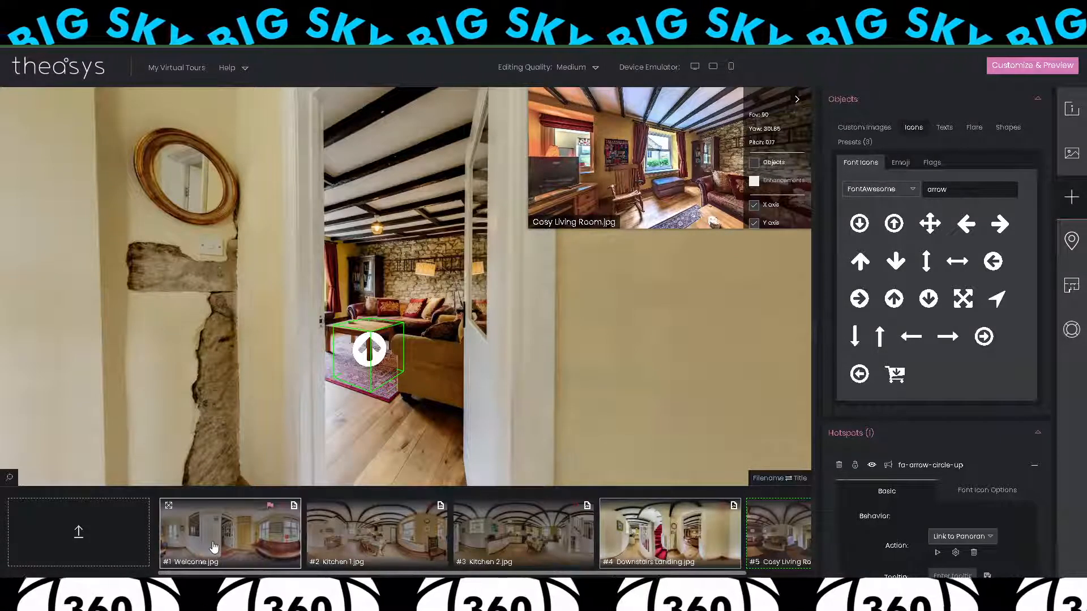
Review the linked panoramas in order from Welcome through Kitchen 1, Kitchen 2 and Downstairs Landing to Cosy Living Room.
left_click(213, 547)
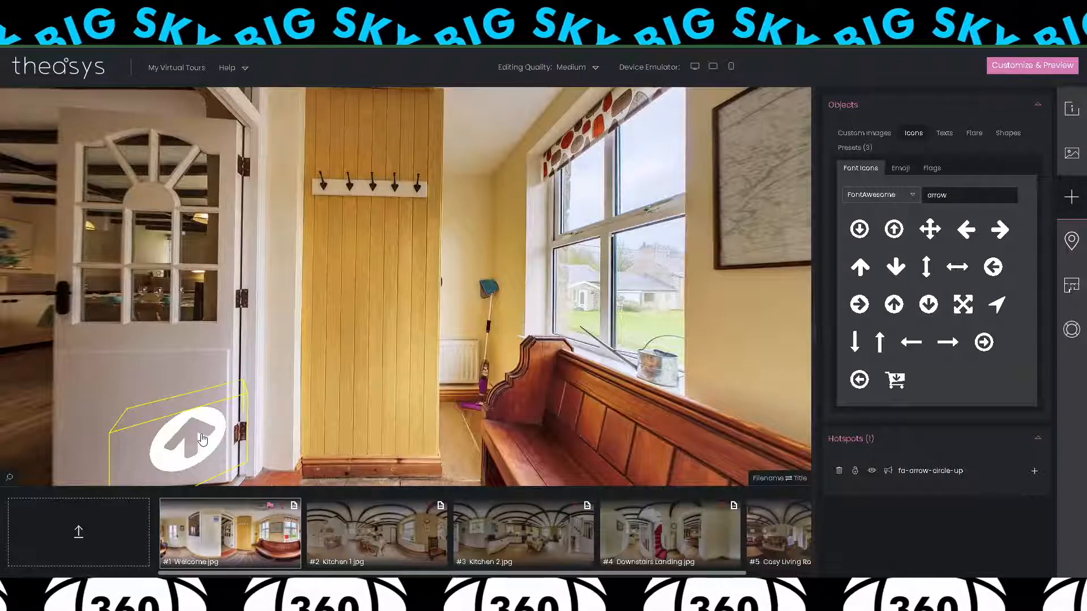
left_click(380, 537)
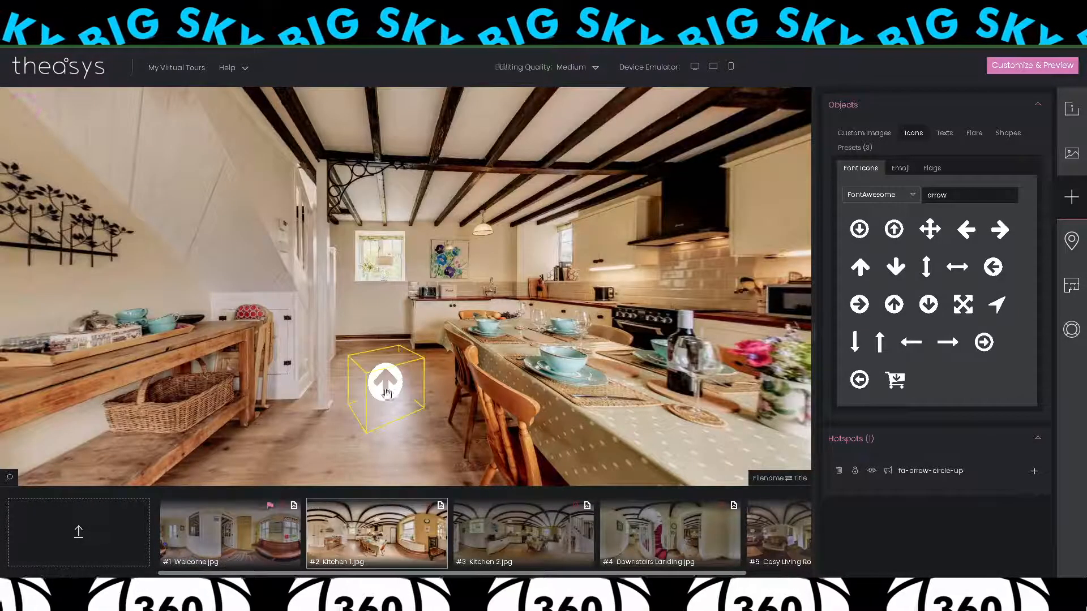
left_click(385, 390)
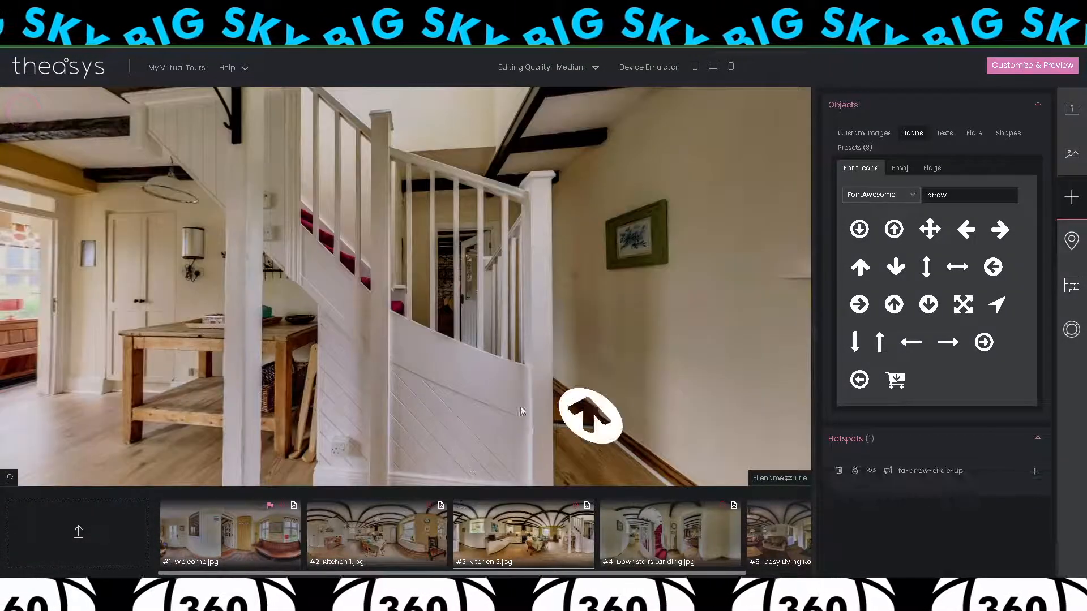
left_click(583, 417)
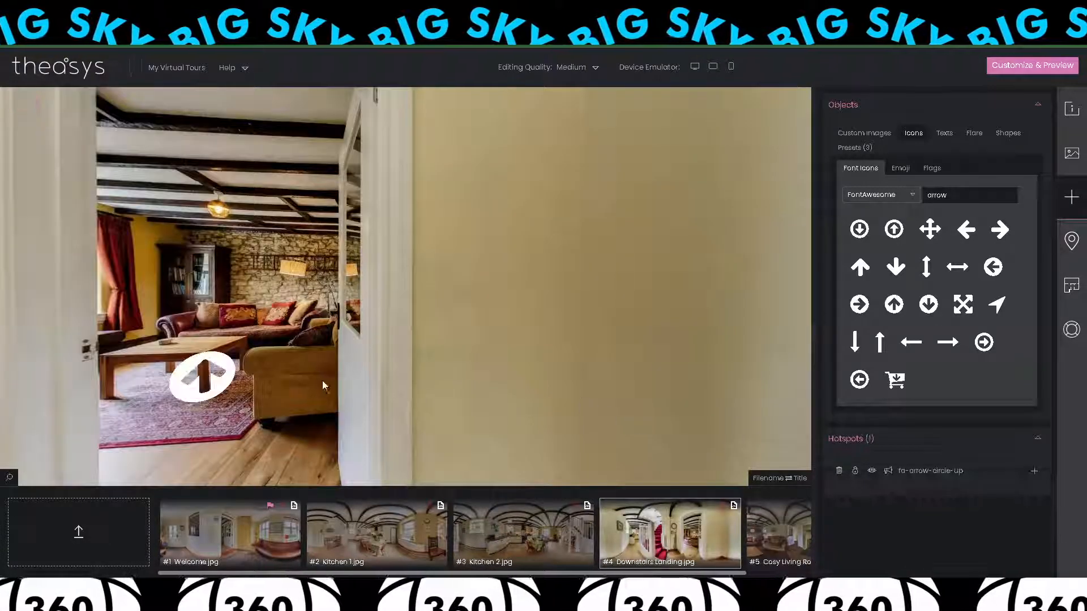
left_click(792, 548)
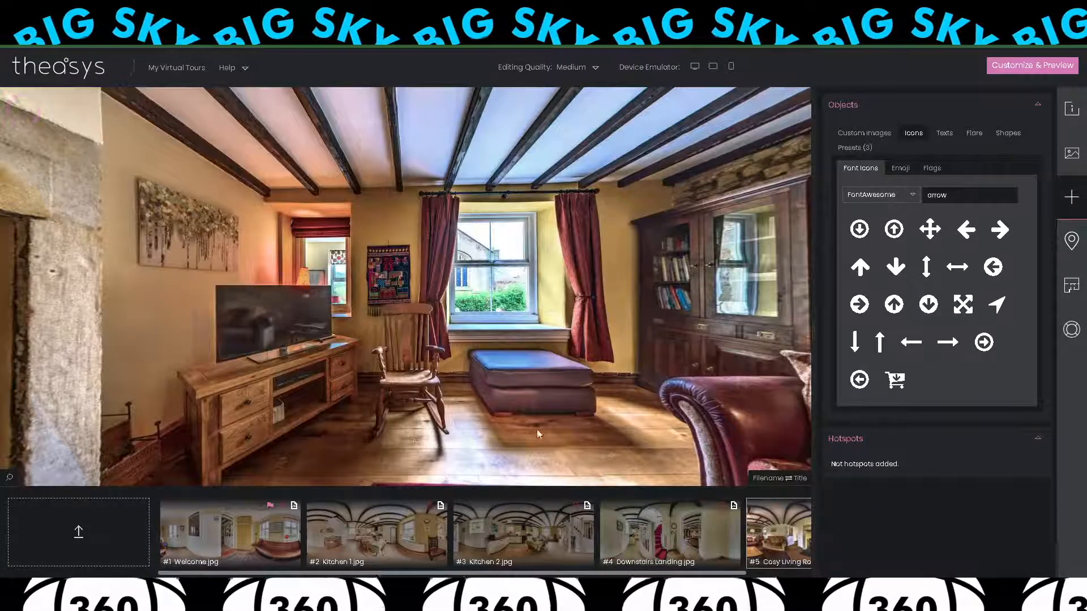
Move Welcome's arrow hotspot off the white door and onto the wooden floor in the kitchen doorway.
left_click(249, 534)
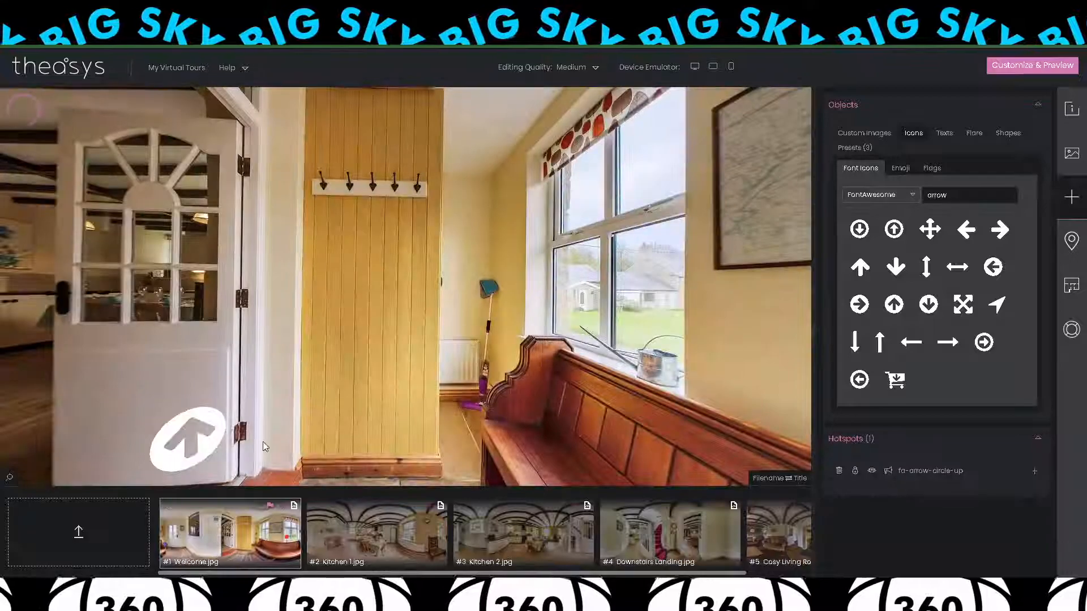
left_click_drag(346, 353, 474, 348)
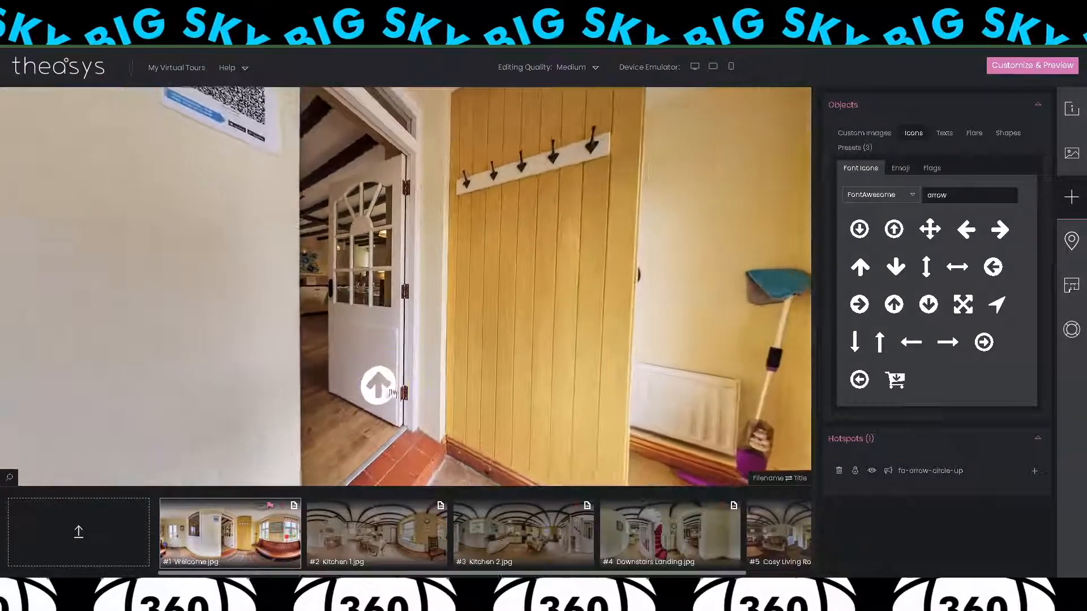
left_click(381, 393)
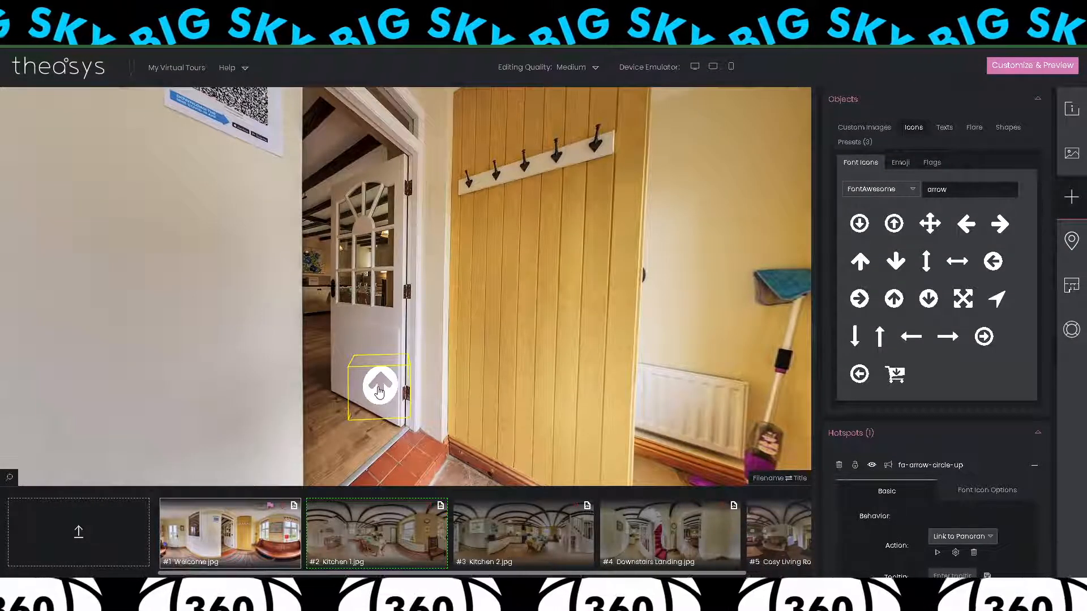
right_click(379, 393)
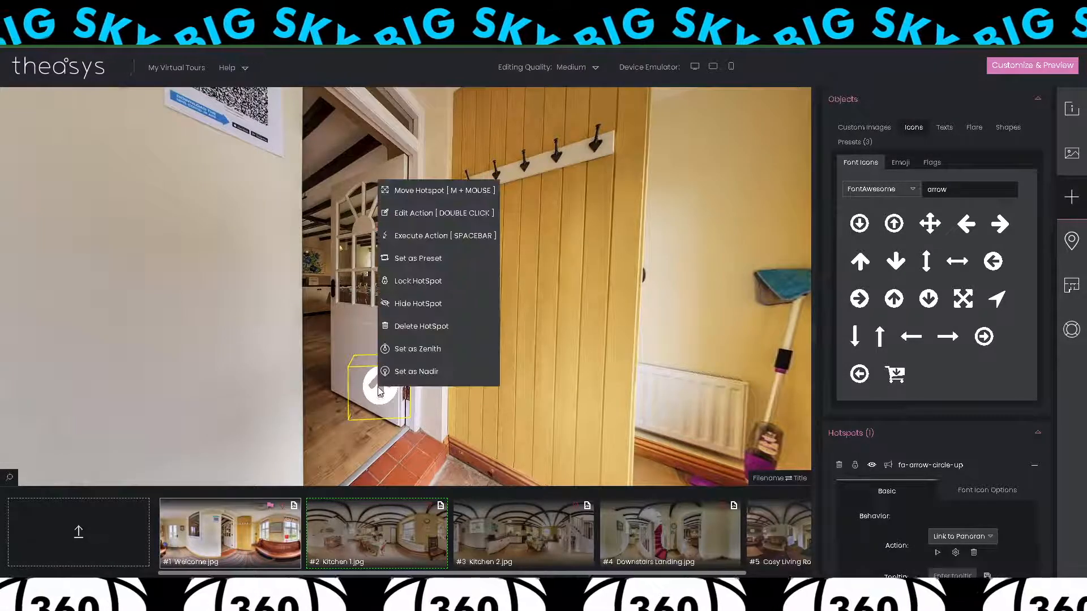
left_click(441, 188)
left_click_drag(380, 389, 349, 416)
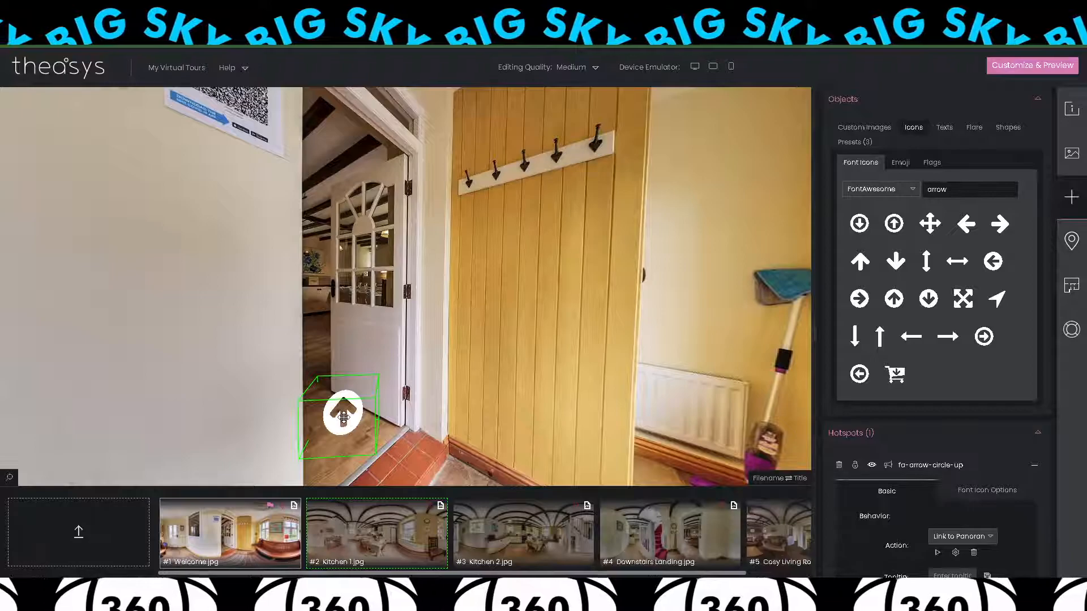
Open the link action of Welcome's doorway arrow to check its Kitchen 1 arrival view, and review the hotspot's options.
right_click(344, 418)
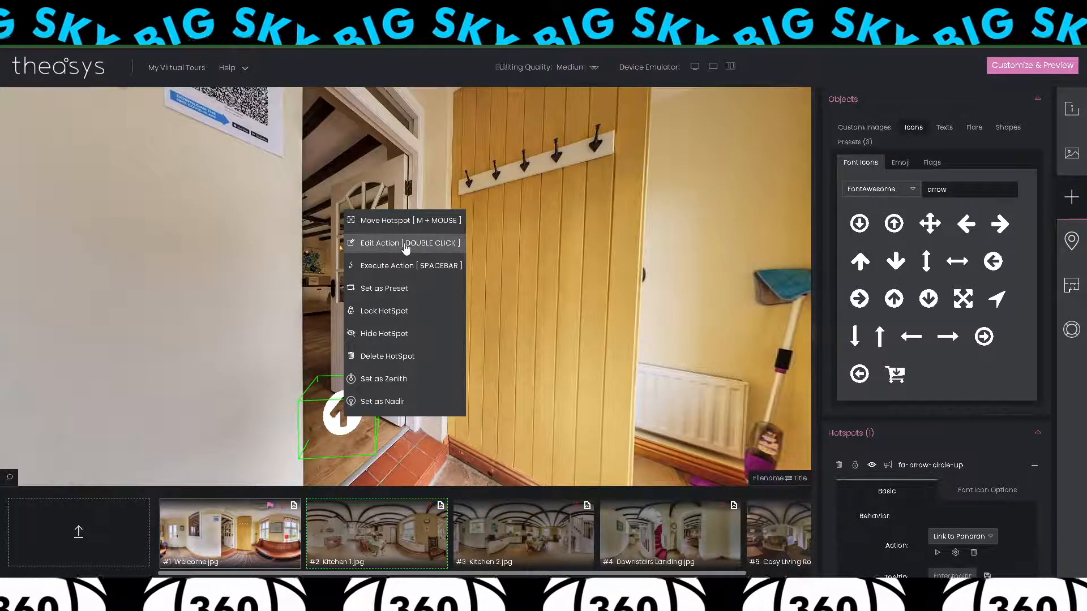
left_click(406, 243)
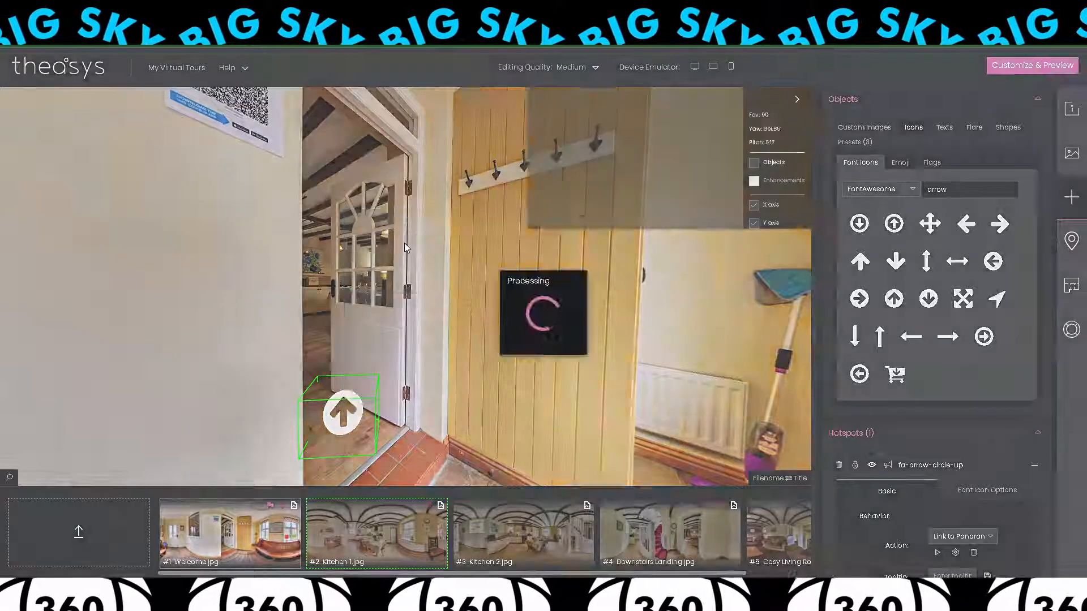
left_click(363, 412)
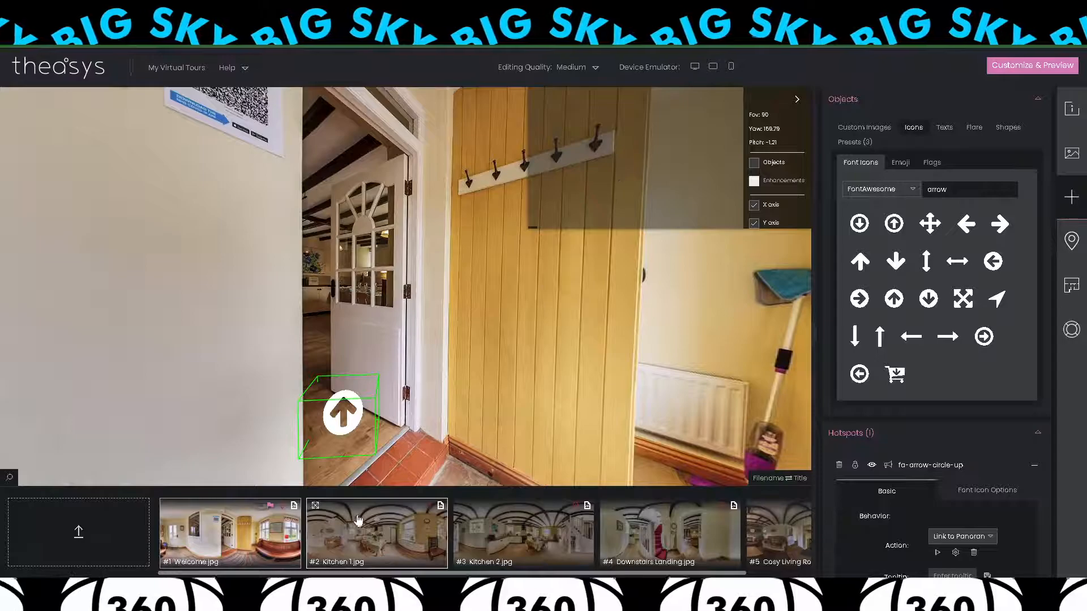
left_click_drag(337, 420, 336, 418)
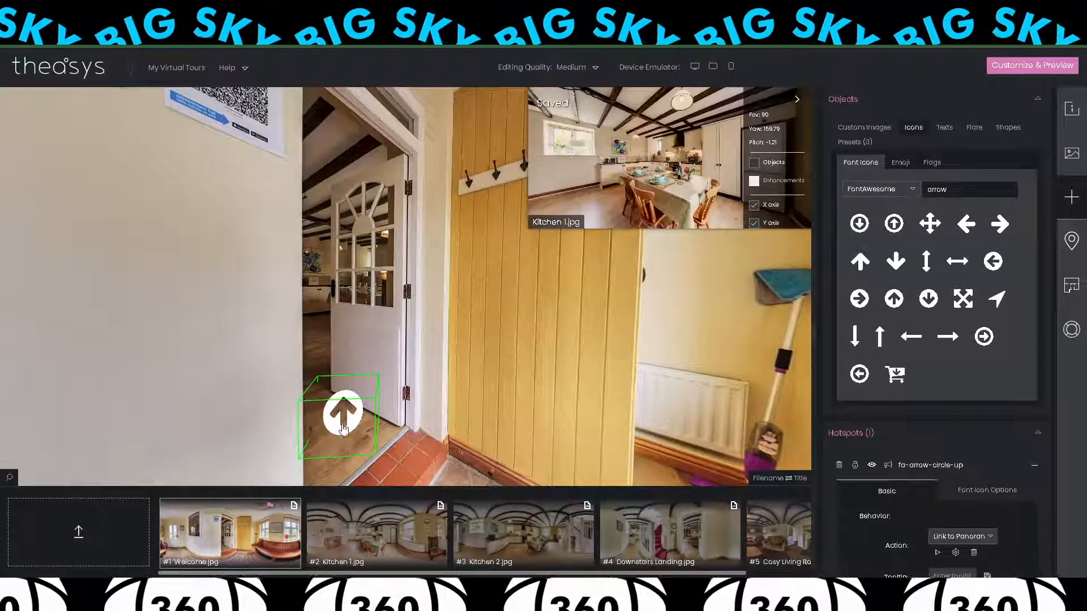
right_click(344, 417)
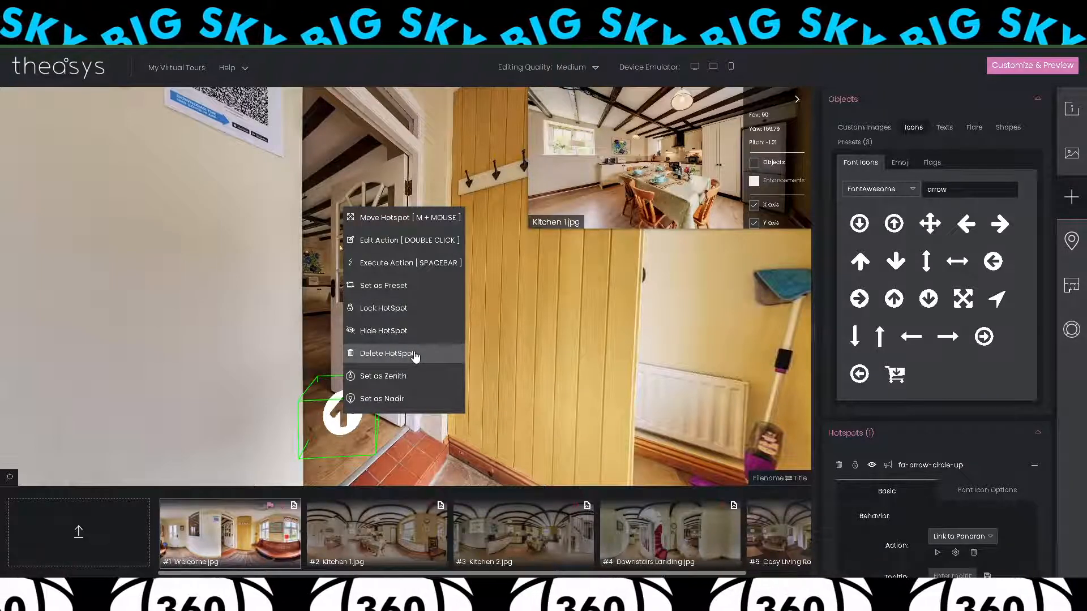
left_click(627, 416)
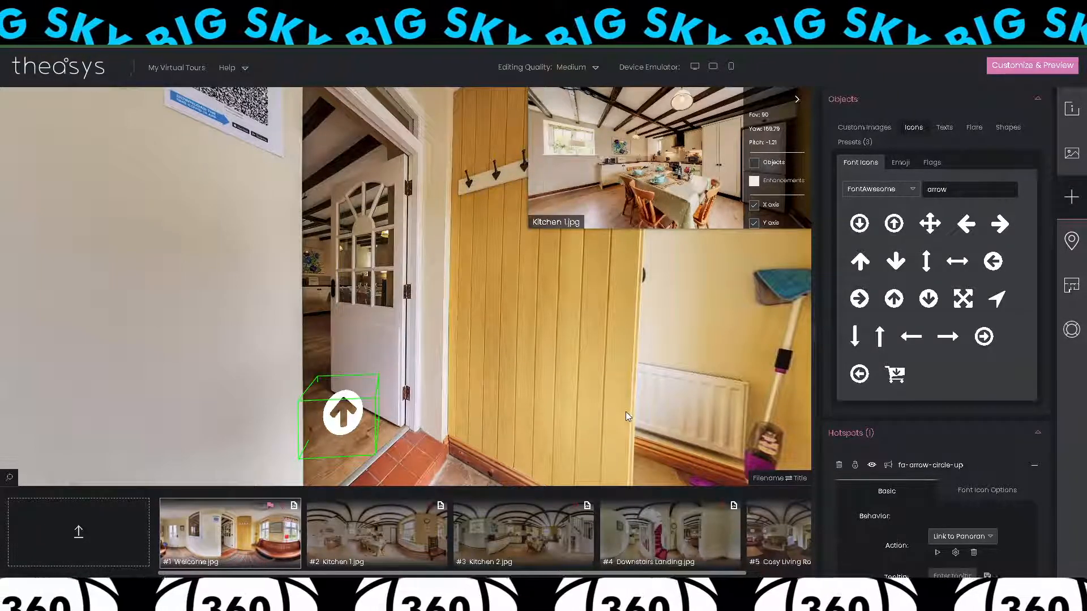
Upload the Church Cottage logo as a custom image and place it on the tall cupboards in Kitchen 1.
left_click_drag(368, 324, 526, 331)
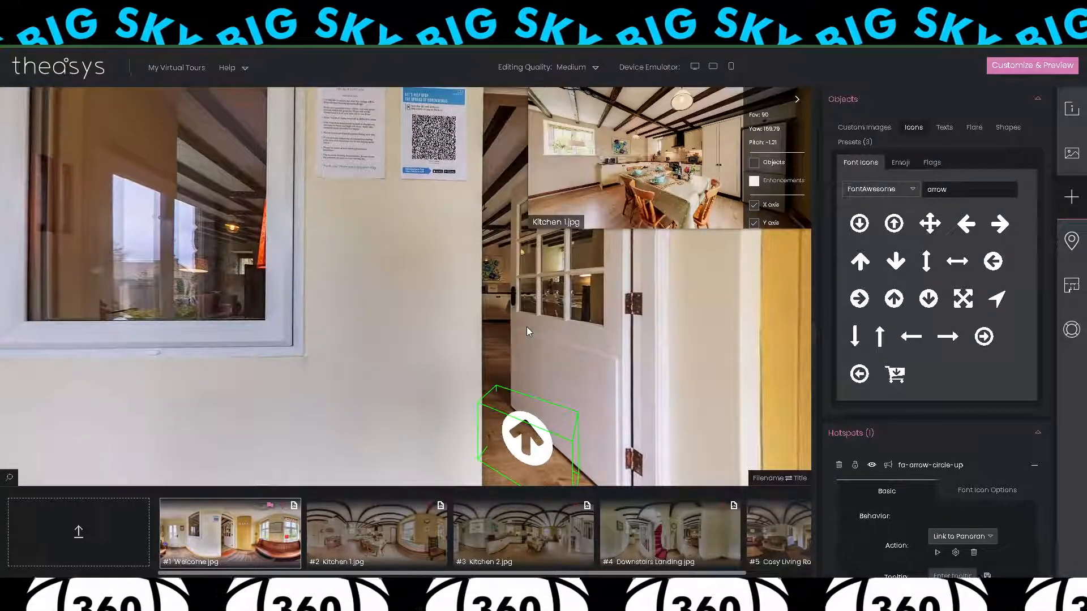
left_click(384, 551)
left_click_drag(617, 357, 396, 206)
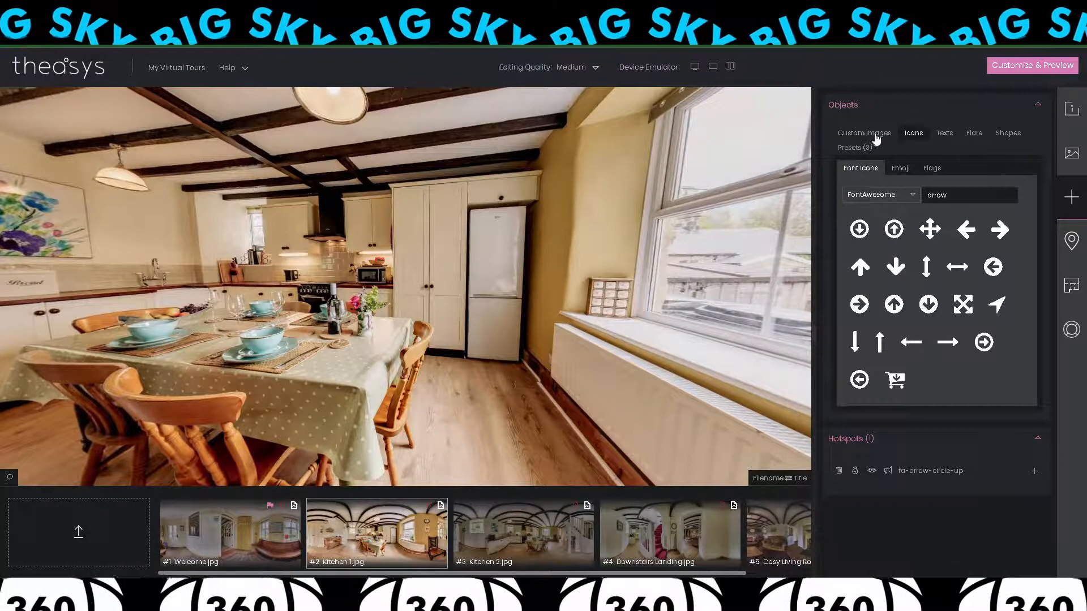
left_click(876, 134)
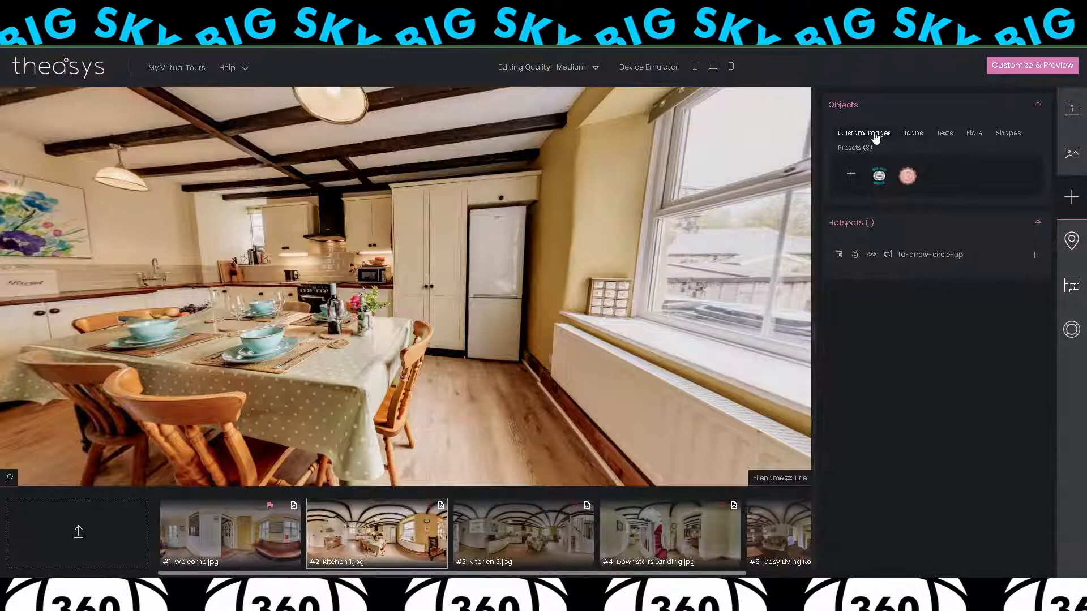
left_click(852, 176)
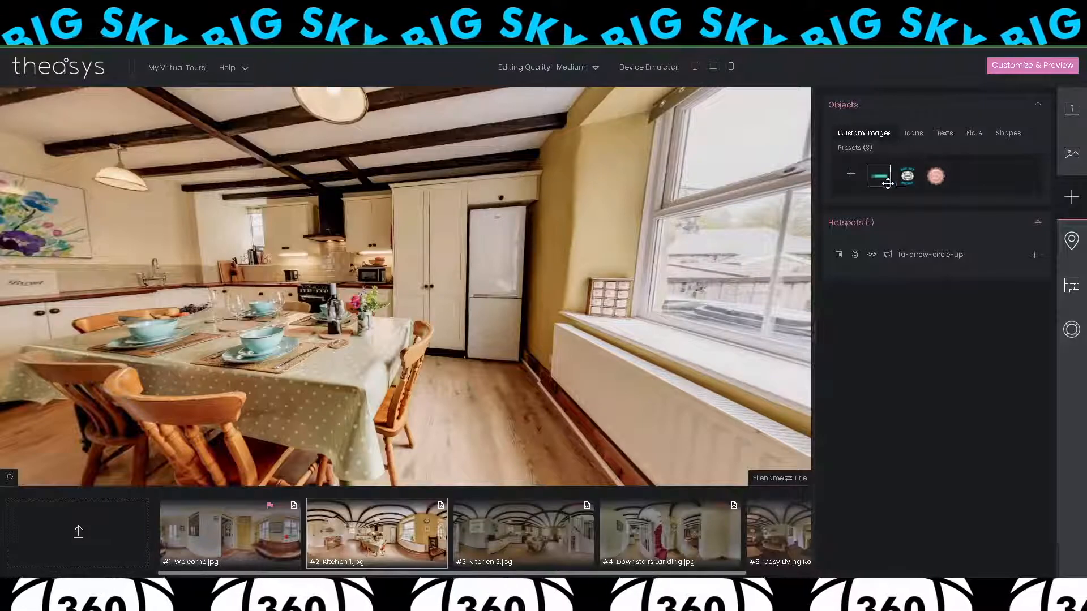
left_click_drag(884, 178, 426, 194)
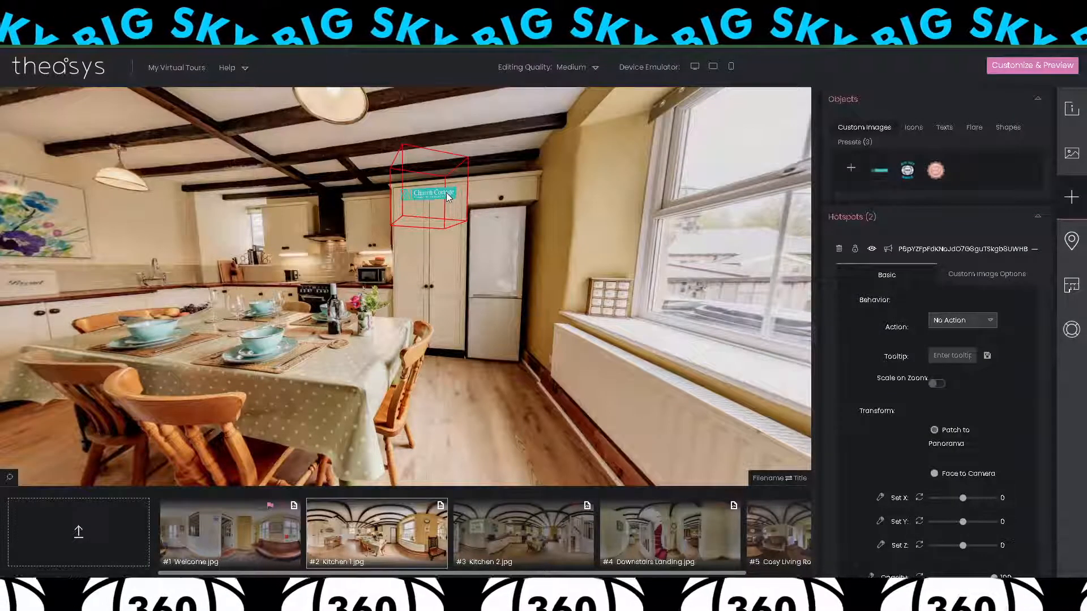
Shift the Church Cottage logo slightly toward the fridge and set its scale to 160.
scroll(1048, 349, "down", 2)
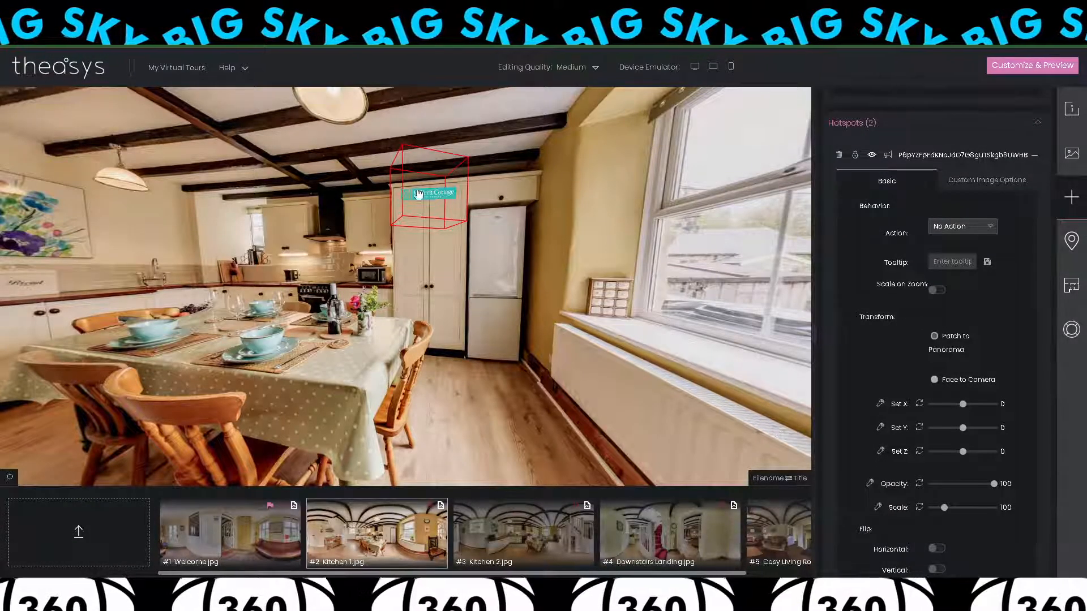
right_click(426, 196)
left_click(428, 199)
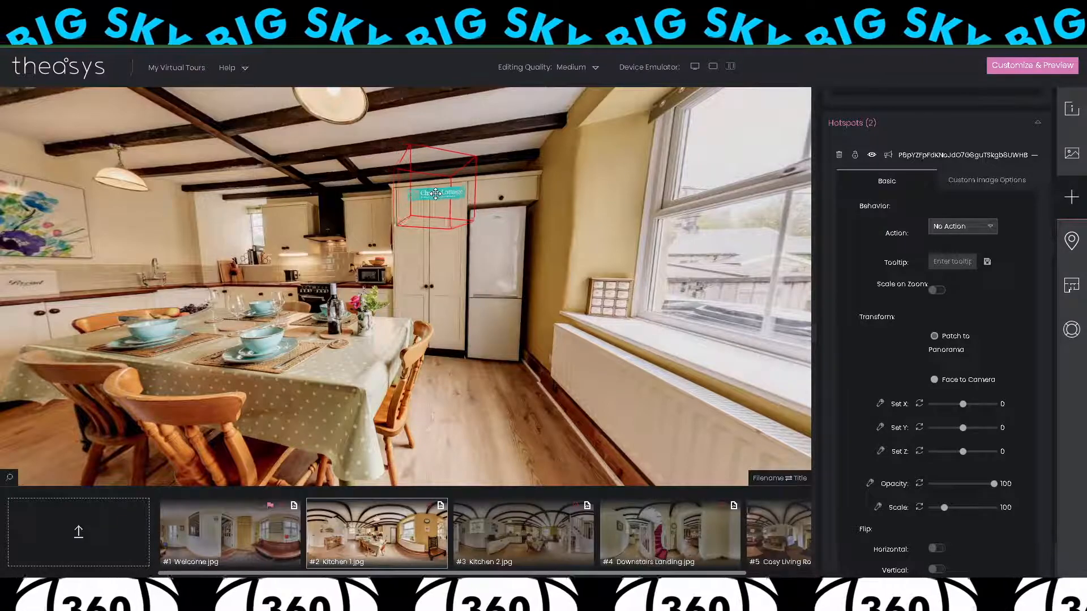
left_click(439, 193)
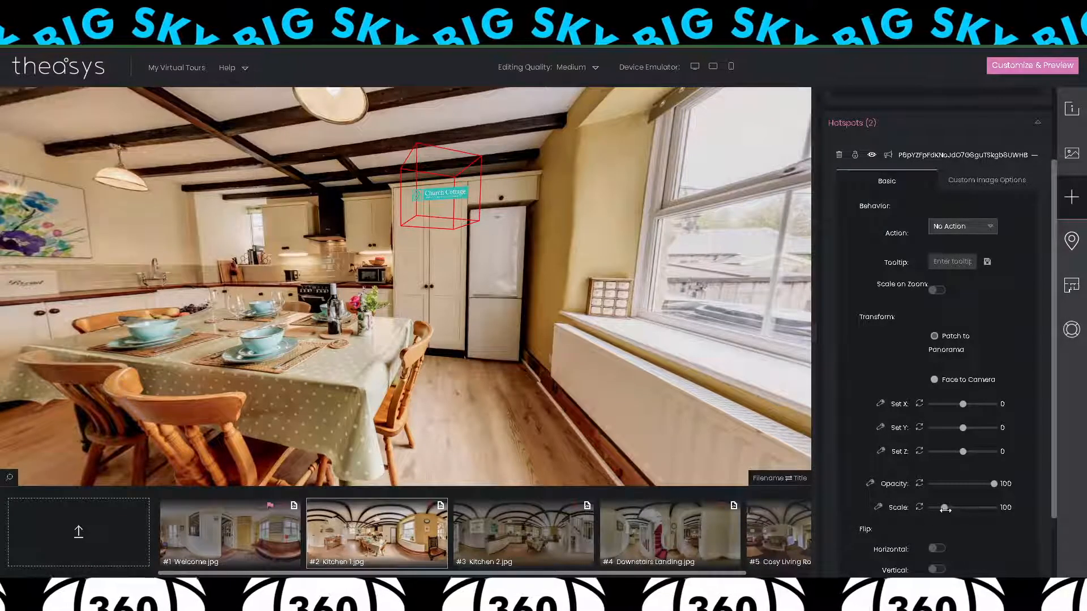
left_click_drag(945, 508, 952, 509)
mouse_move(487, 382)
left_mouse_down()
mouse_move(427, 384)
mouse_move(524, 378)
mouse_move(502, 378)
left_mouse_up()
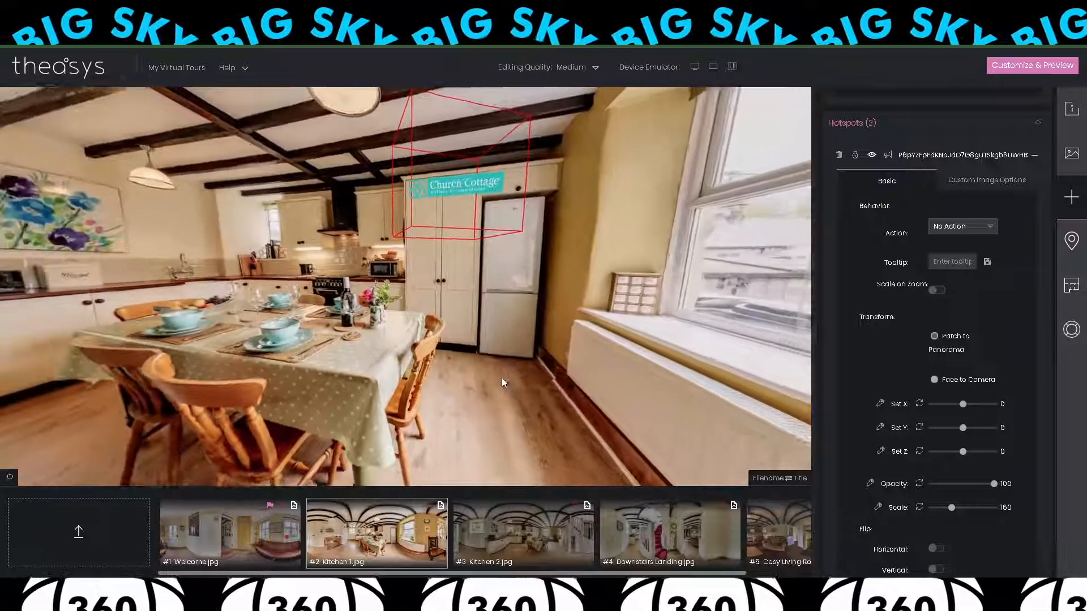
left_click(963, 228)
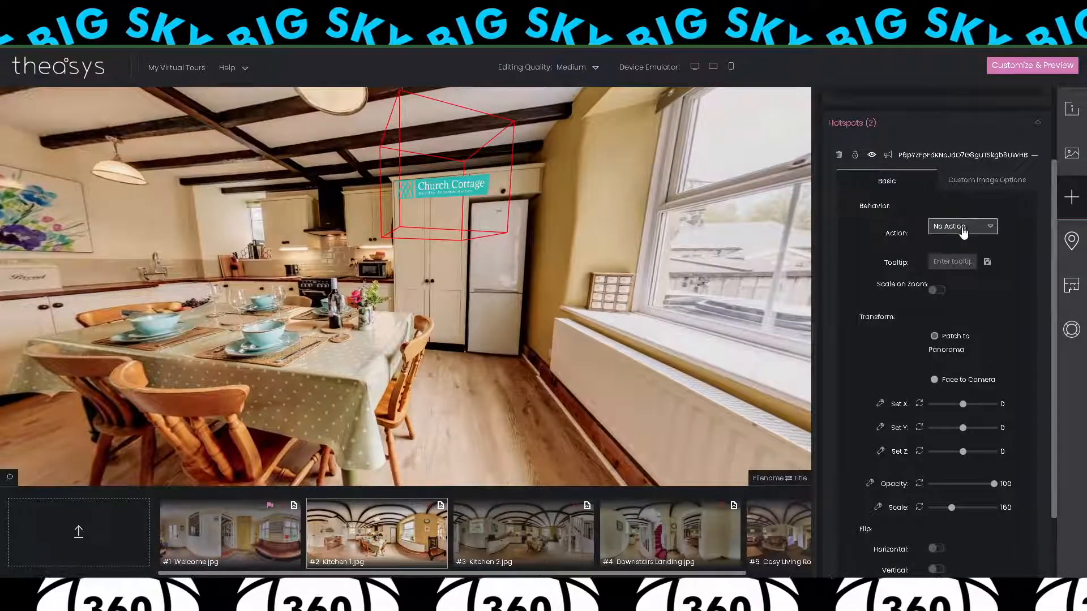
left_click(959, 260)
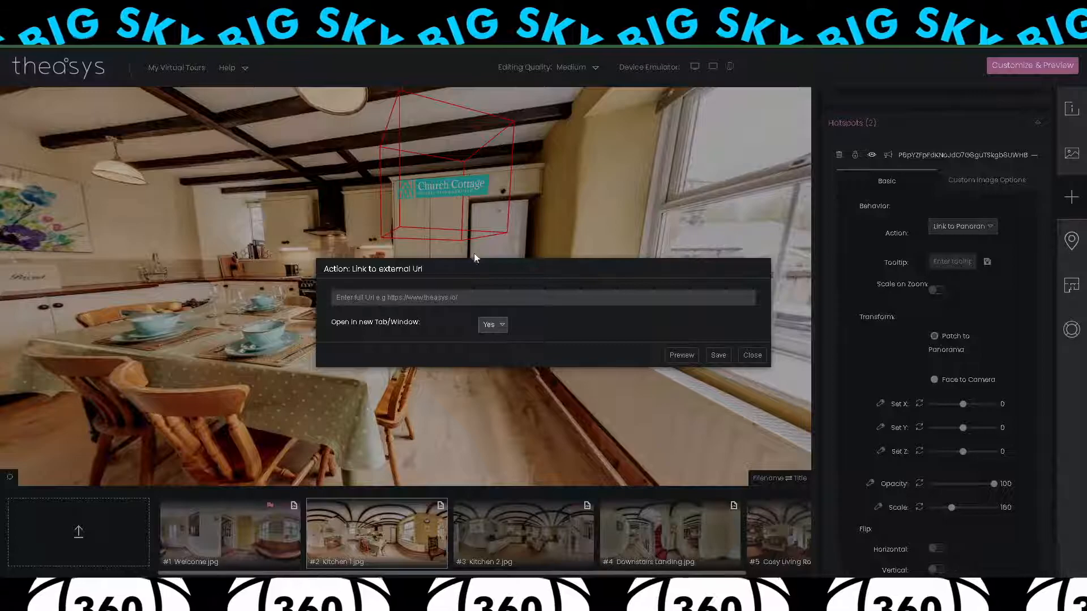
left_click(395, 298)
type("https://churchcottagewall.co.uk/")
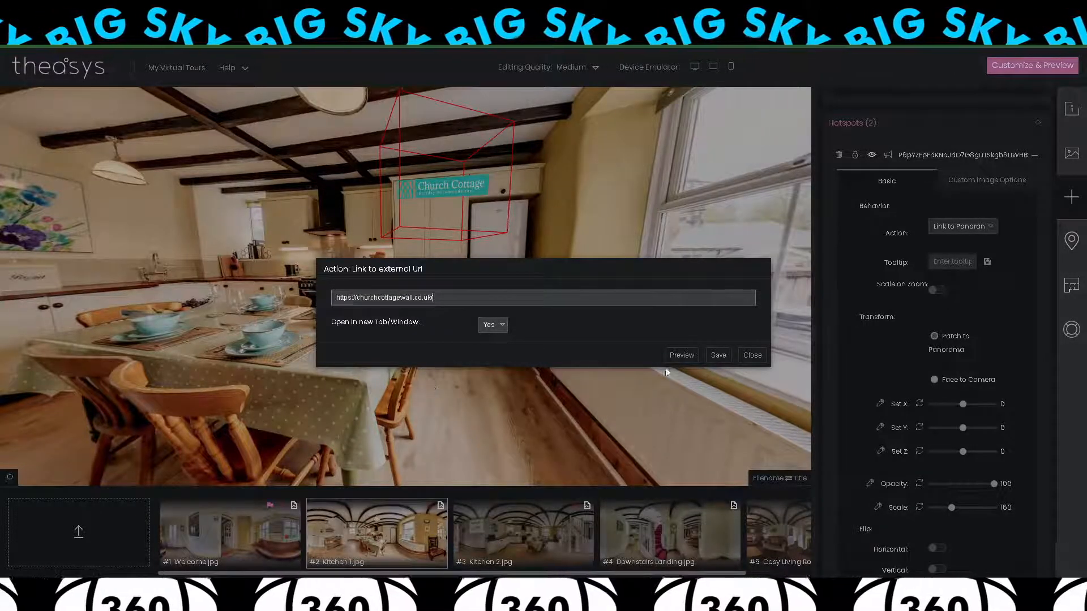
left_click(718, 355)
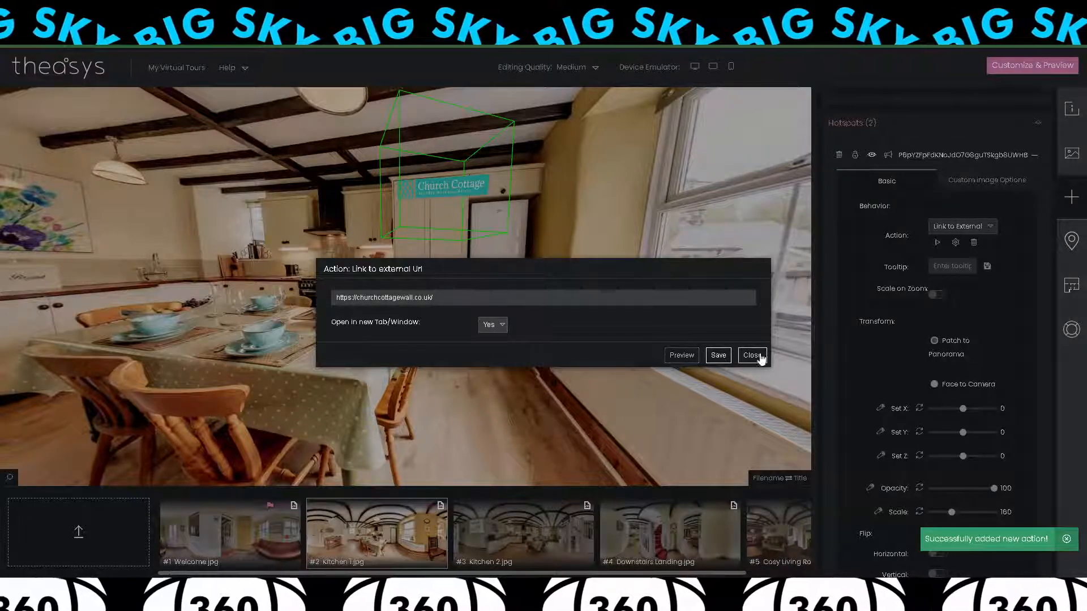
left_click(753, 355)
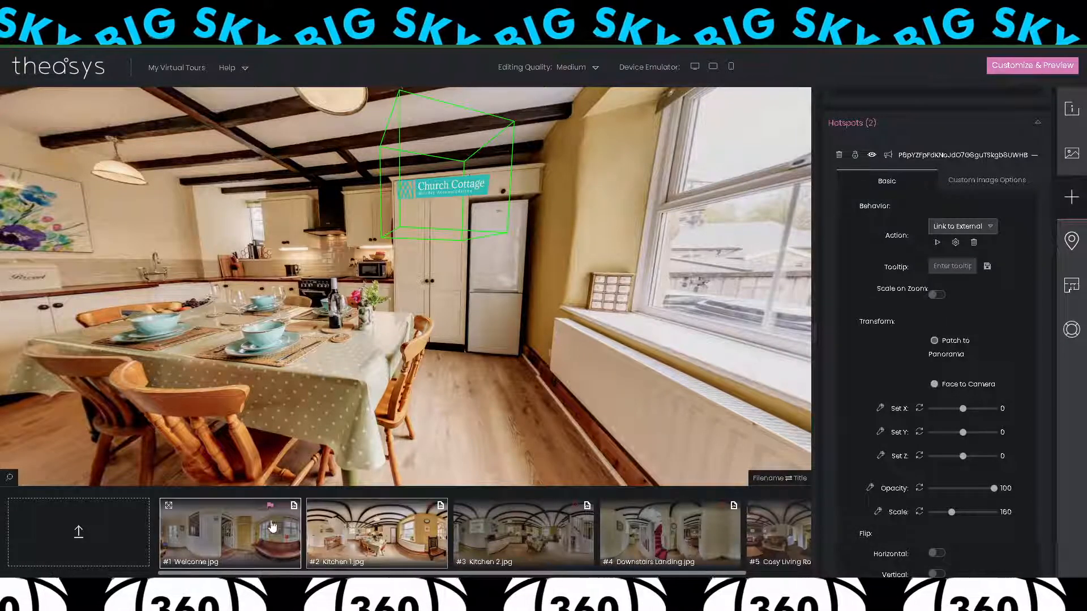
Place the Big Sky 360 Media logo on Welcome's striped floor mat and set its scale to 142.
left_click(299, 502)
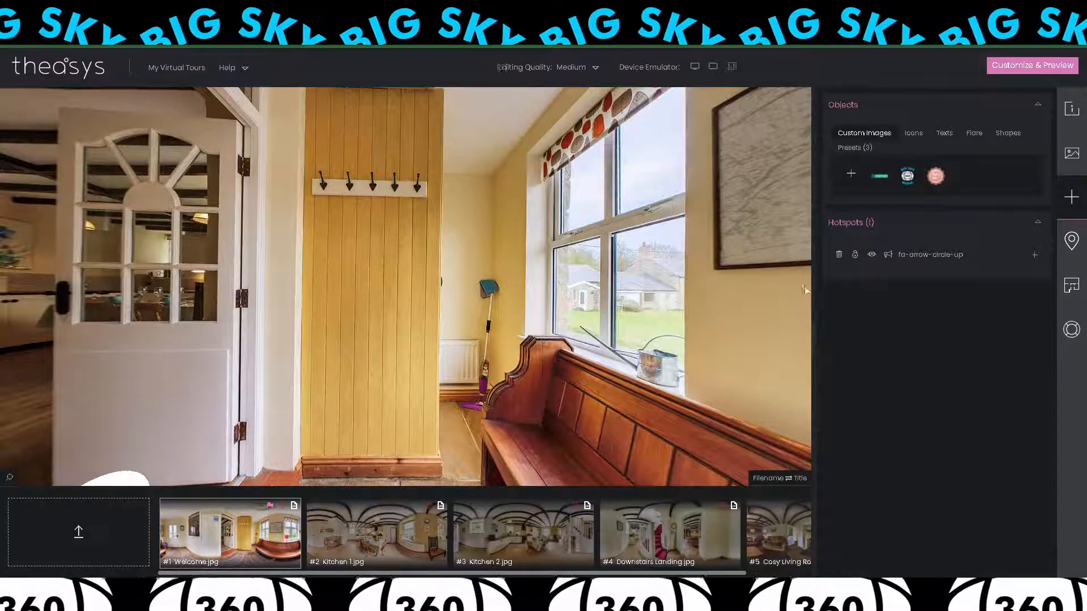
left_click_drag(501, 392, 441, 349)
left_click_drag(908, 176, 393, 287)
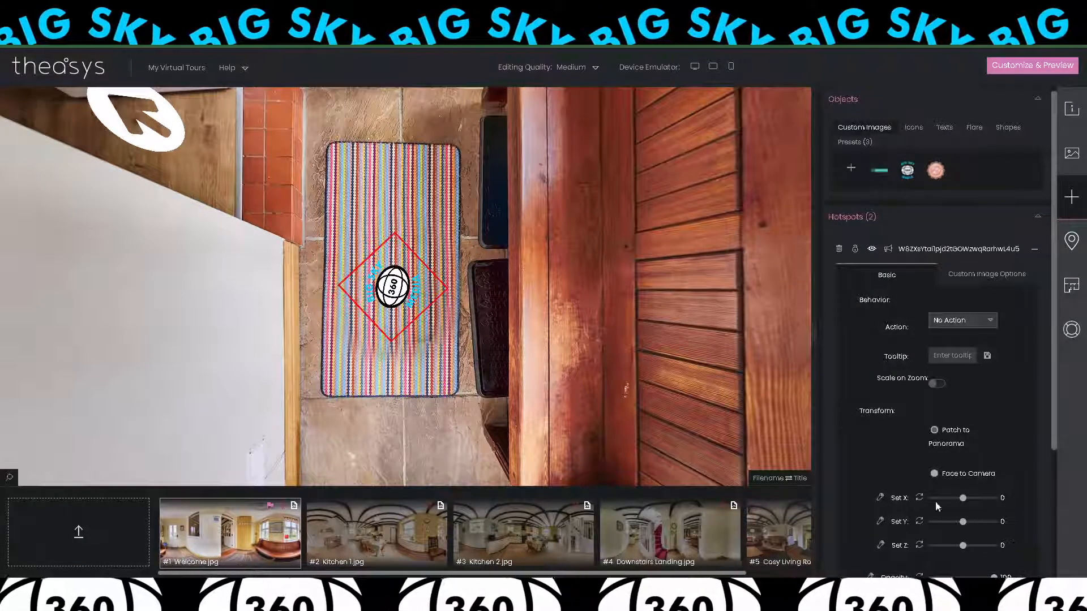
scroll(989, 437, "down", 3)
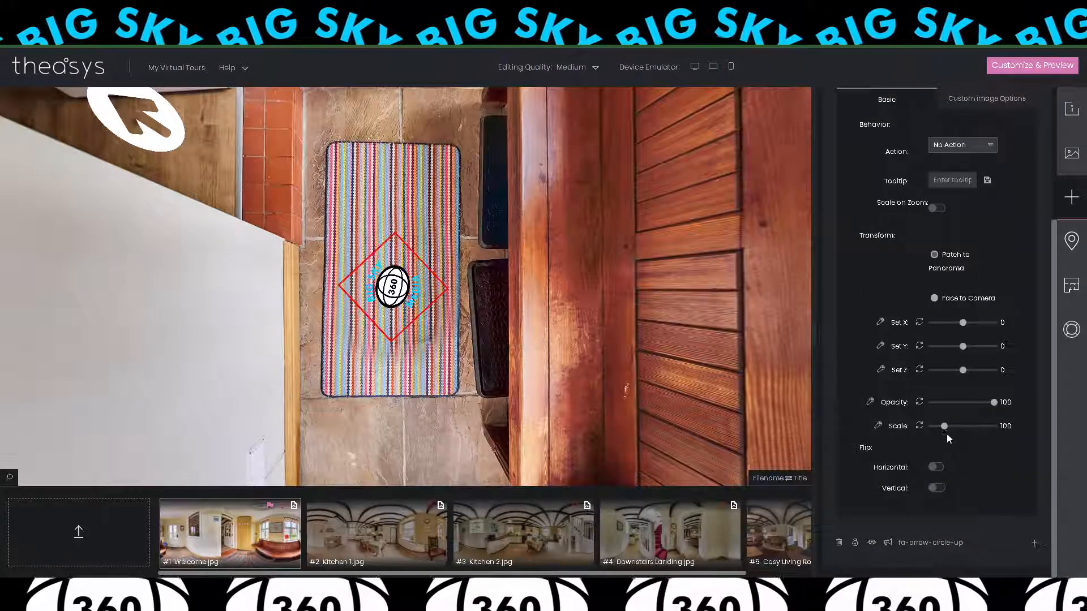
left_click_drag(945, 426, 952, 426)
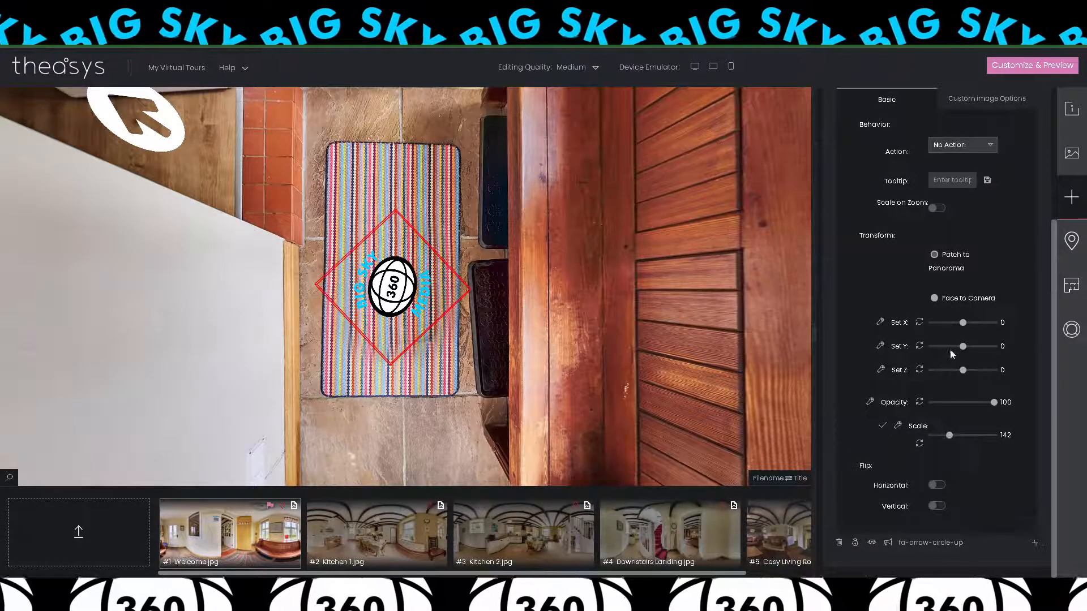
Reset the floor-mat logo's Y rotation and set its Z rotation to -75.
left_click_drag(966, 347, 962, 347)
left_click(920, 347)
left_click_drag(963, 370, 950, 370)
Try the Big Sky 360 Media logo as Welcome's zenith, and unset it from the zenith.
right_click(400, 292)
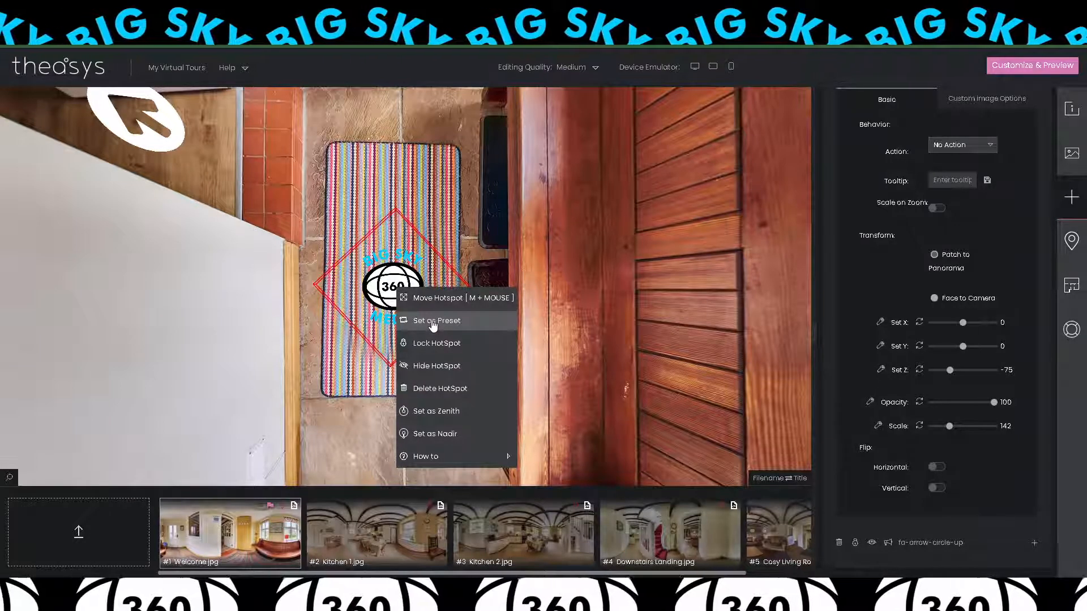
left_click(427, 411)
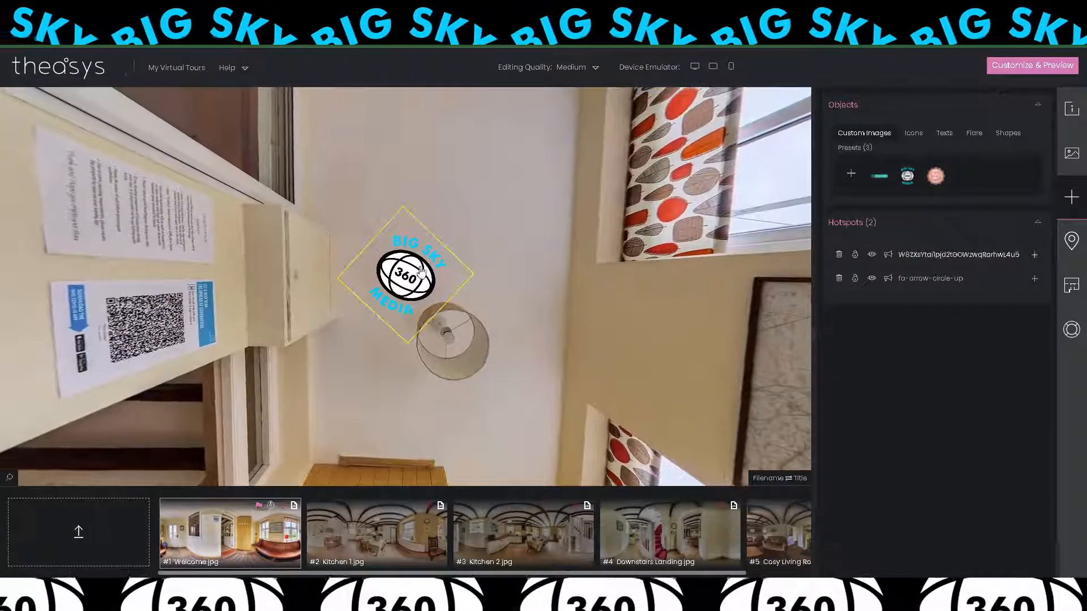
right_click(417, 266)
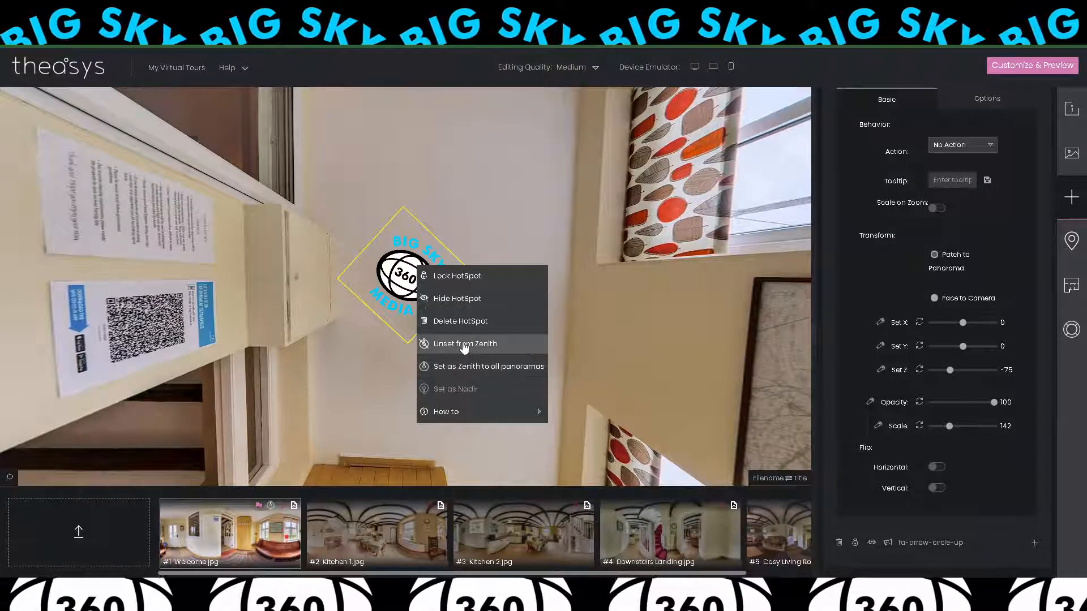
left_click(463, 342)
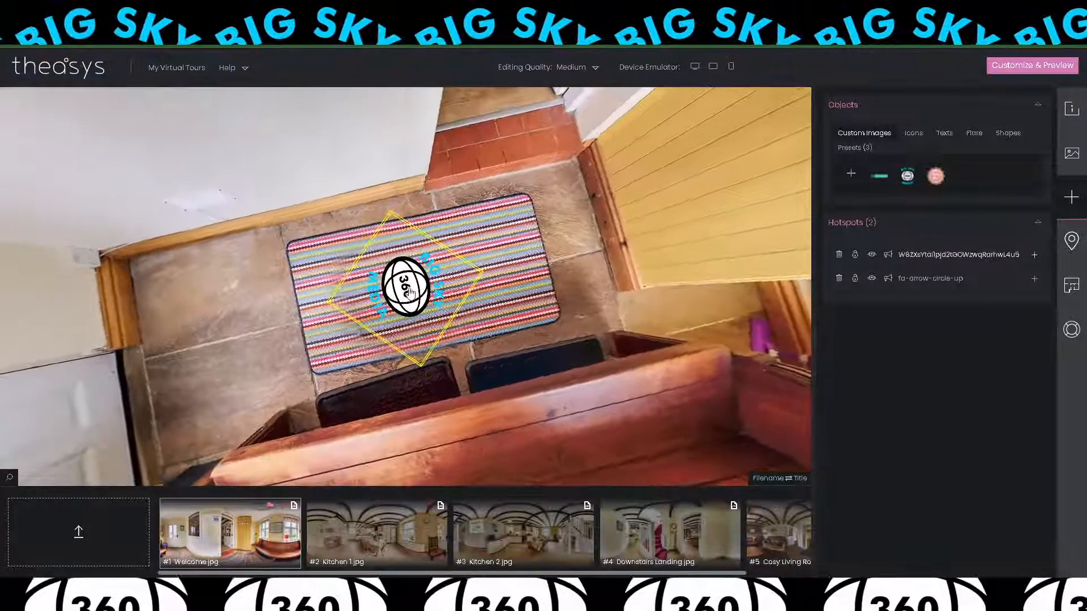
Set the Big Sky 360 Media logo as Welcome's nadir and change its Z rotation to 49.
right_click(411, 291)
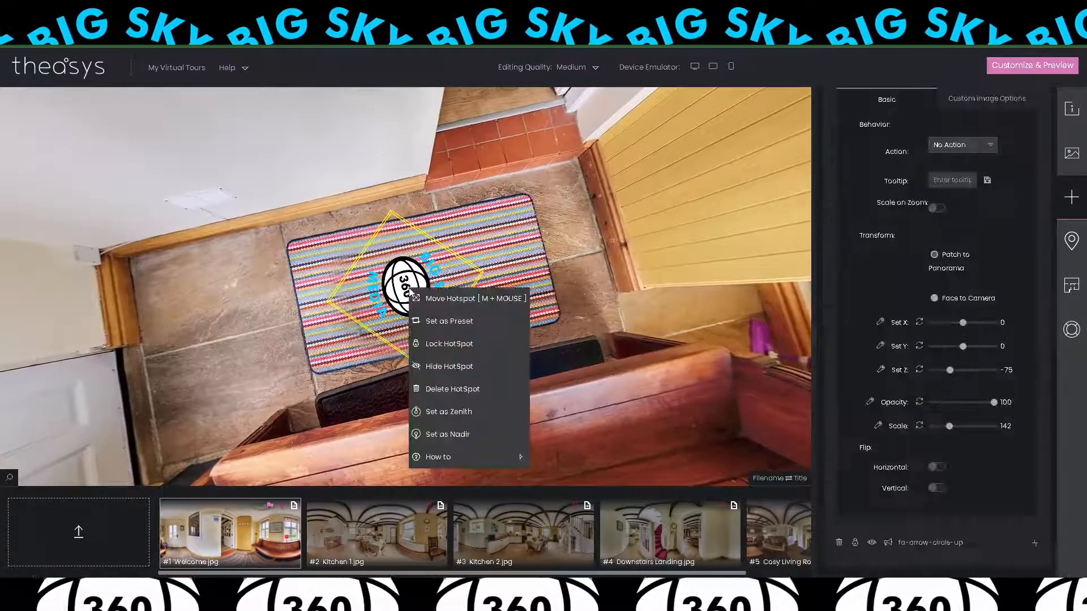
left_click(460, 435)
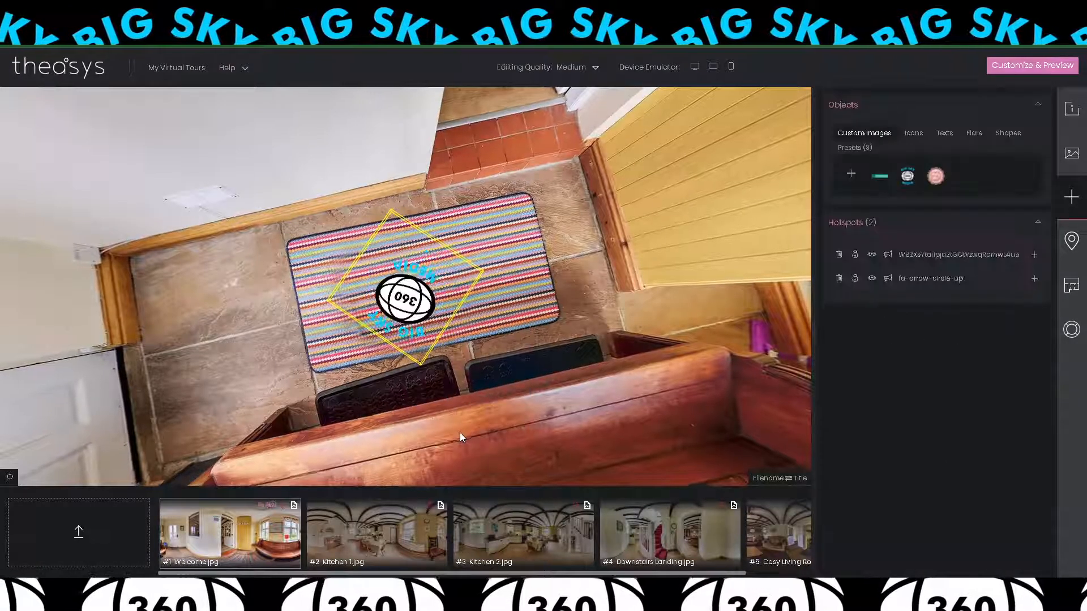
left_click(413, 313)
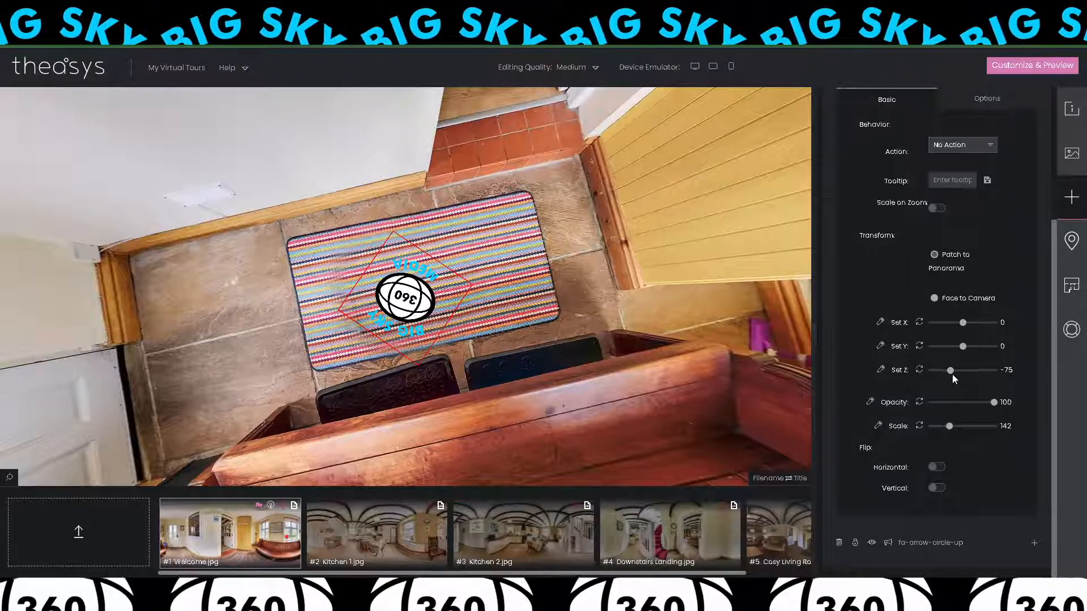
left_click_drag(950, 371, 971, 370)
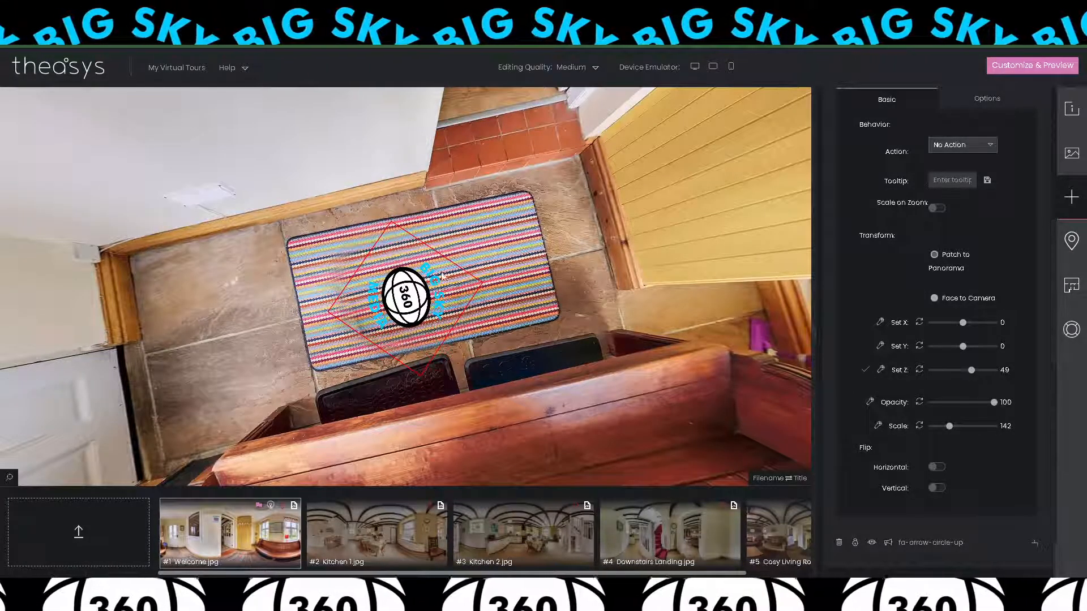
Apply the Big Sky 360 Media logo as the nadir of all panoramas in the tour.
right_click(407, 297)
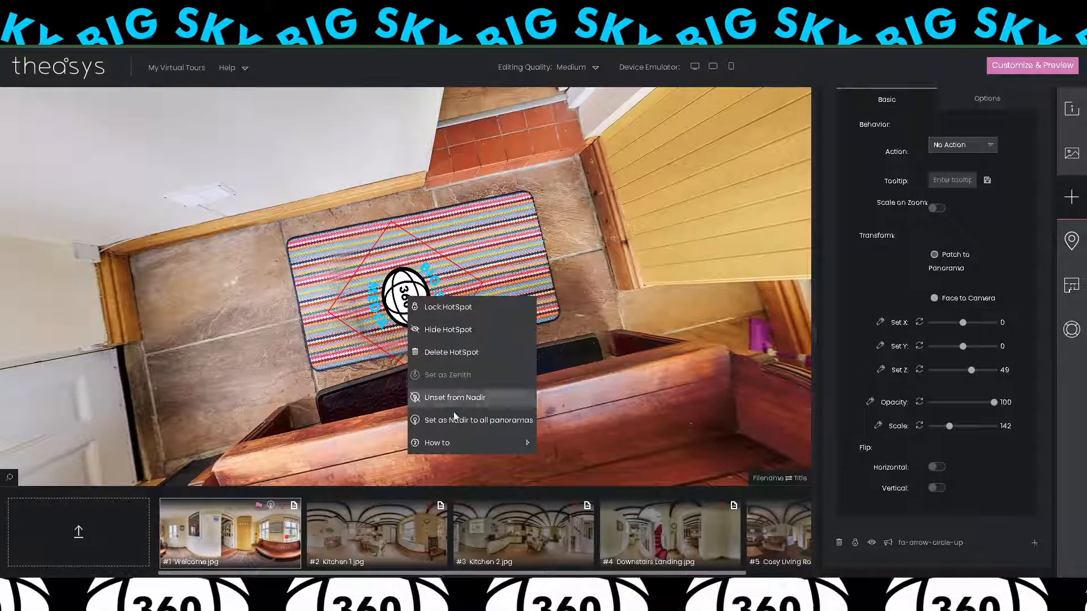
left_click(482, 422)
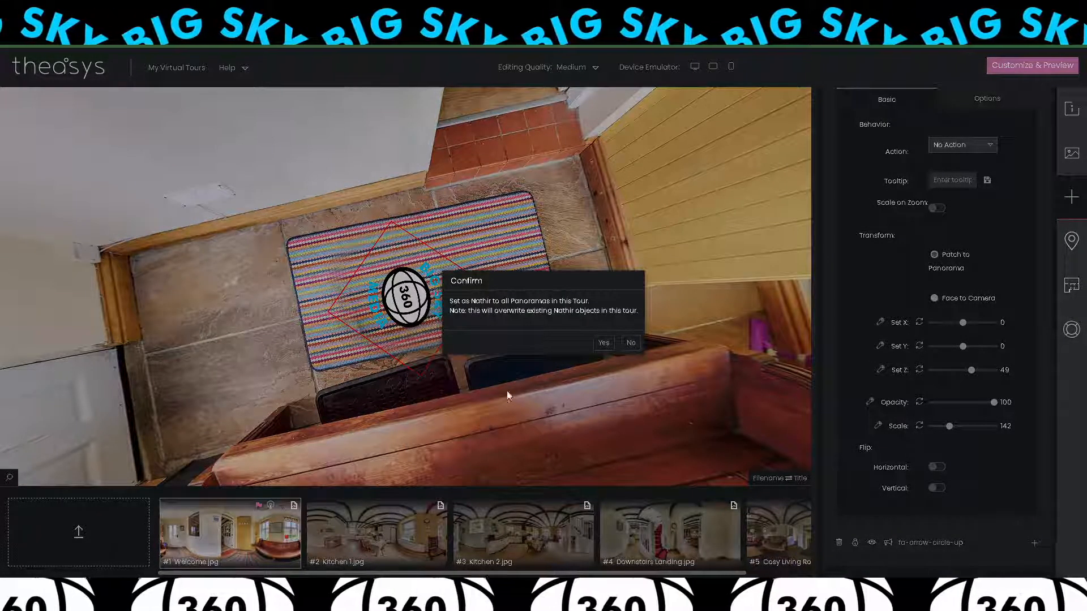
left_click(604, 341)
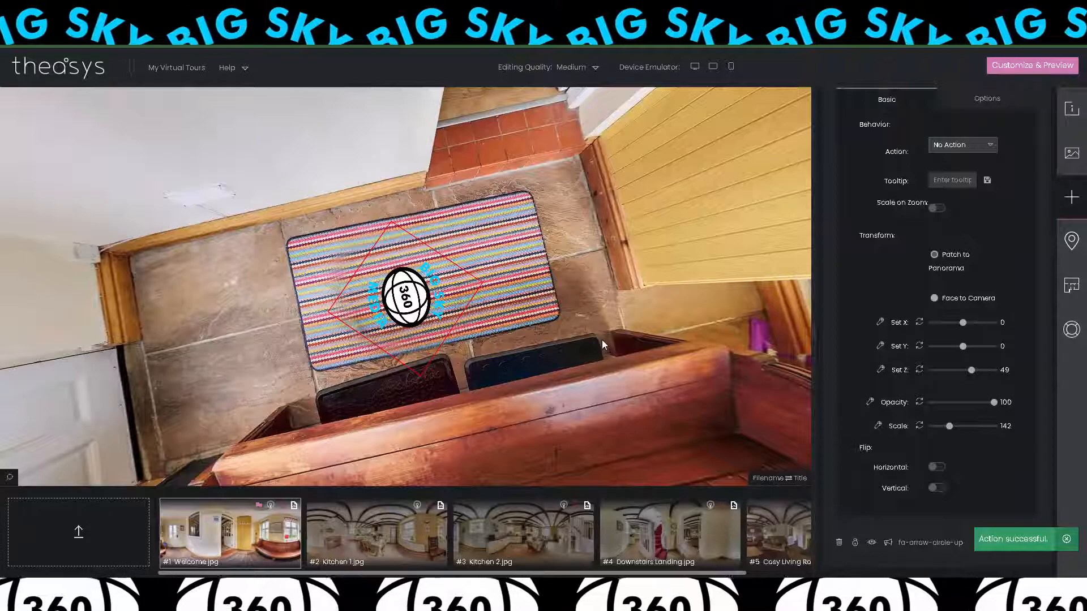
left_click(965, 181)
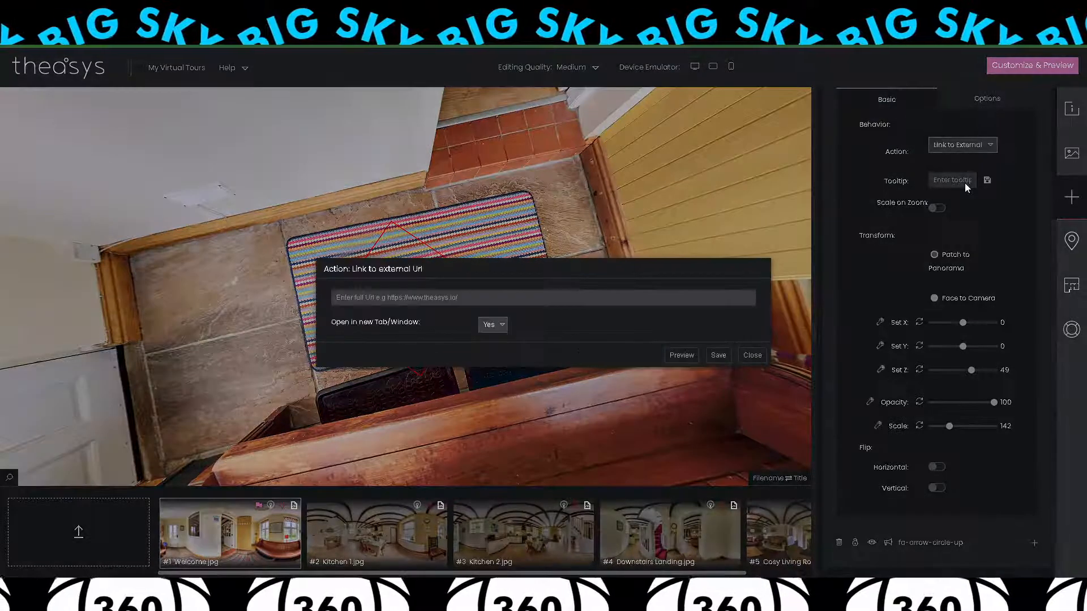
left_click(369, 300)
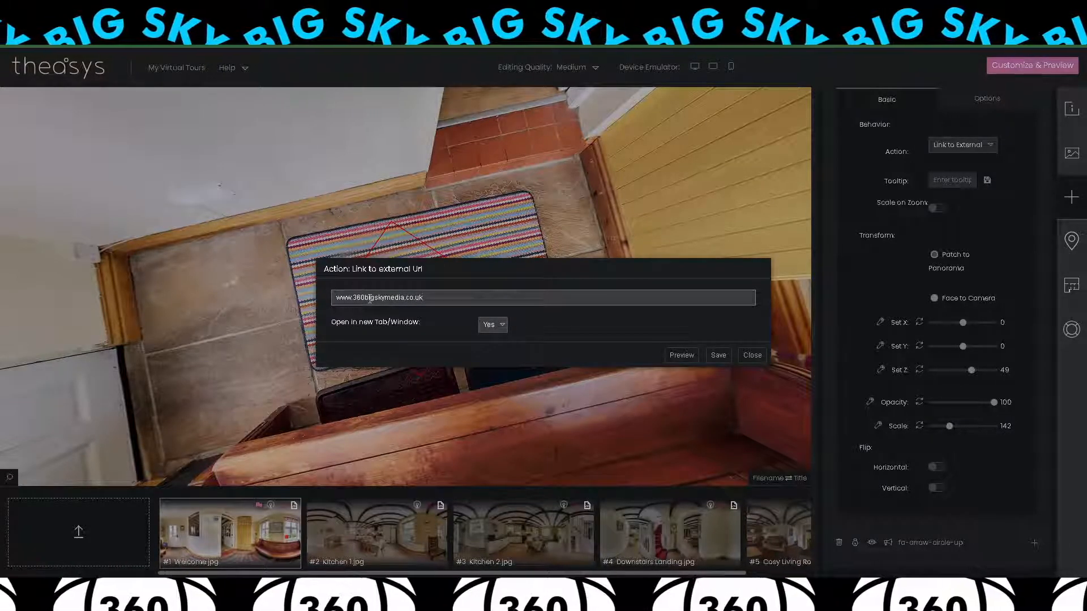
left_click(725, 358)
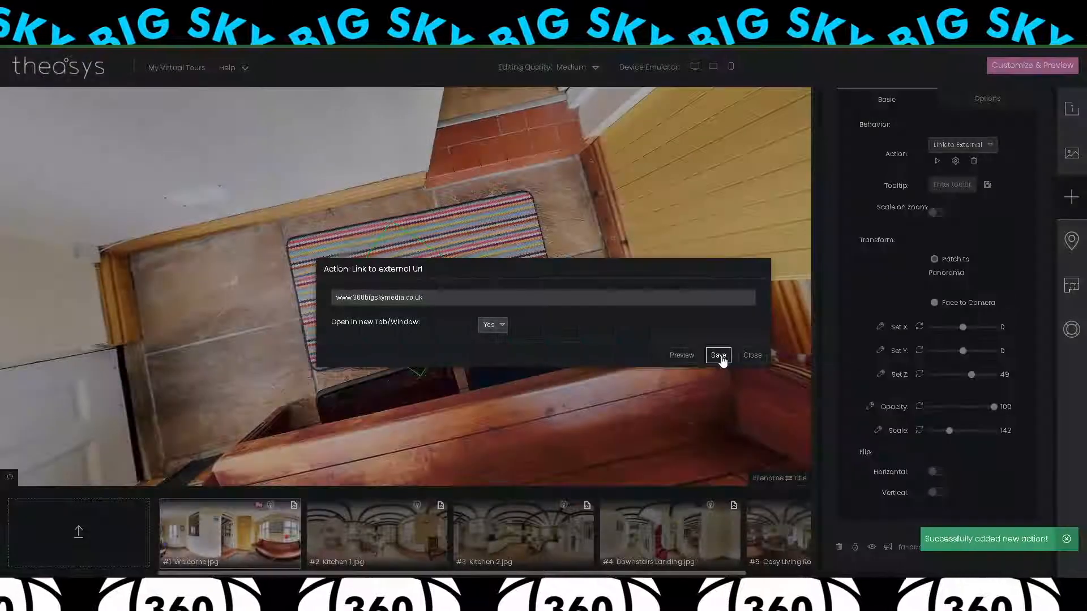
left_click(752, 357)
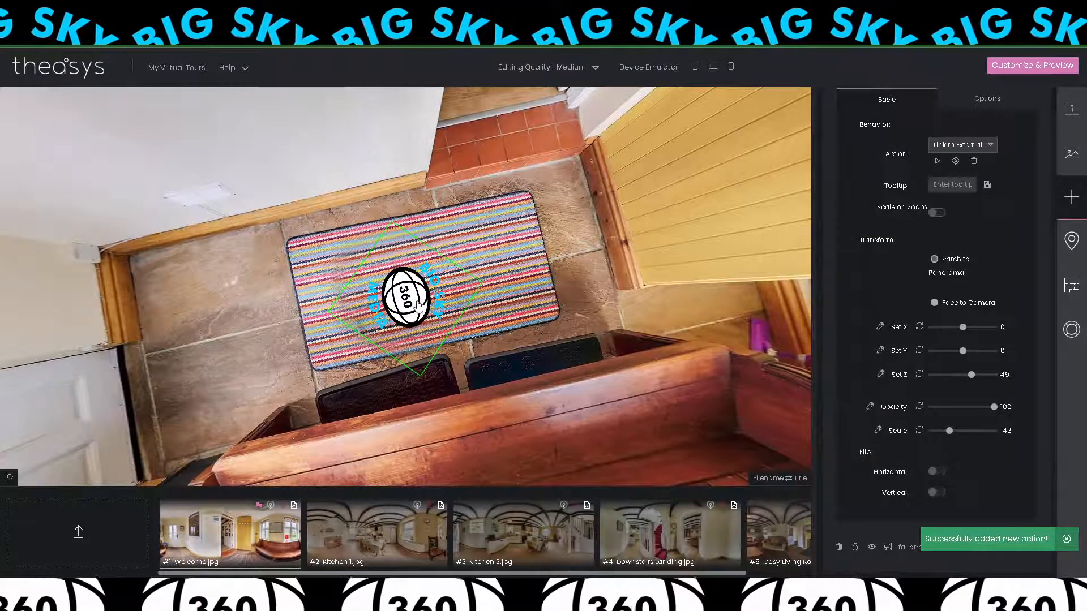
Run the backwards auto-linking process for the tour's panoramas from the project properties.
left_click_drag(538, 198, 519, 390)
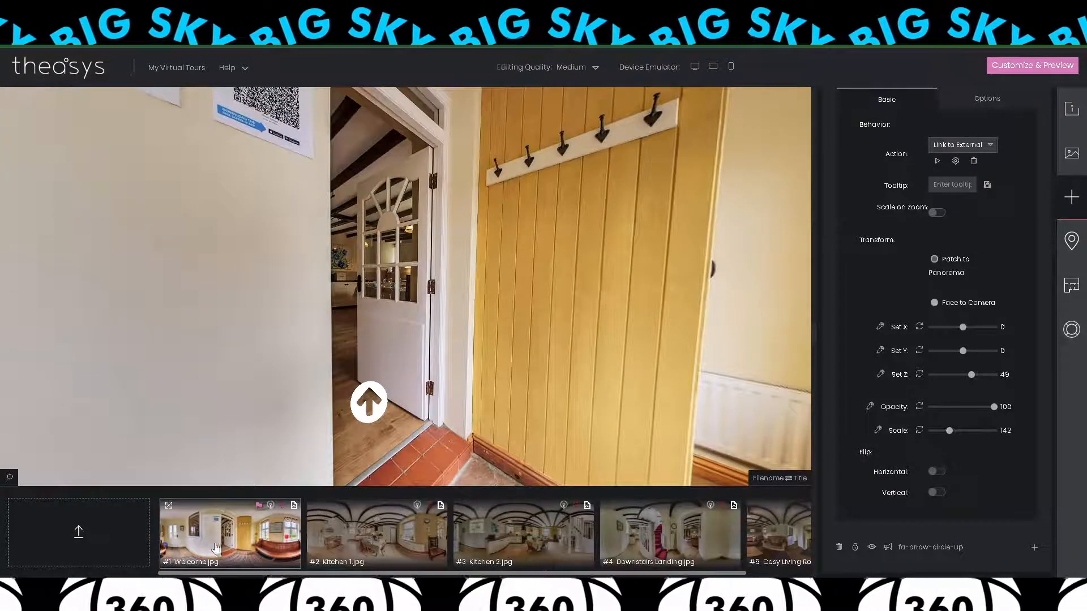
left_click(384, 538)
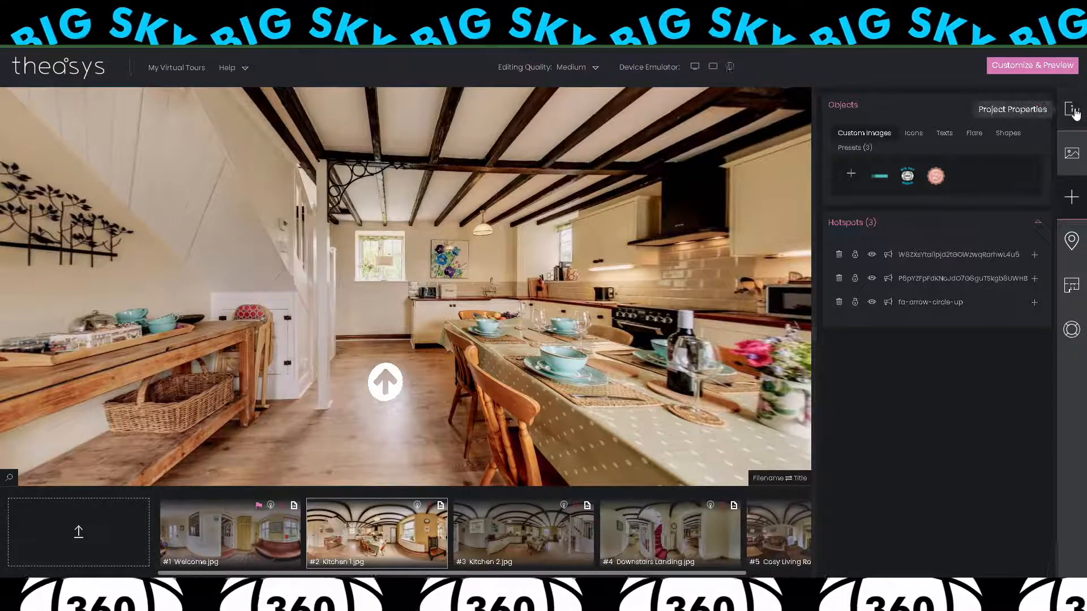
left_click(1072, 110)
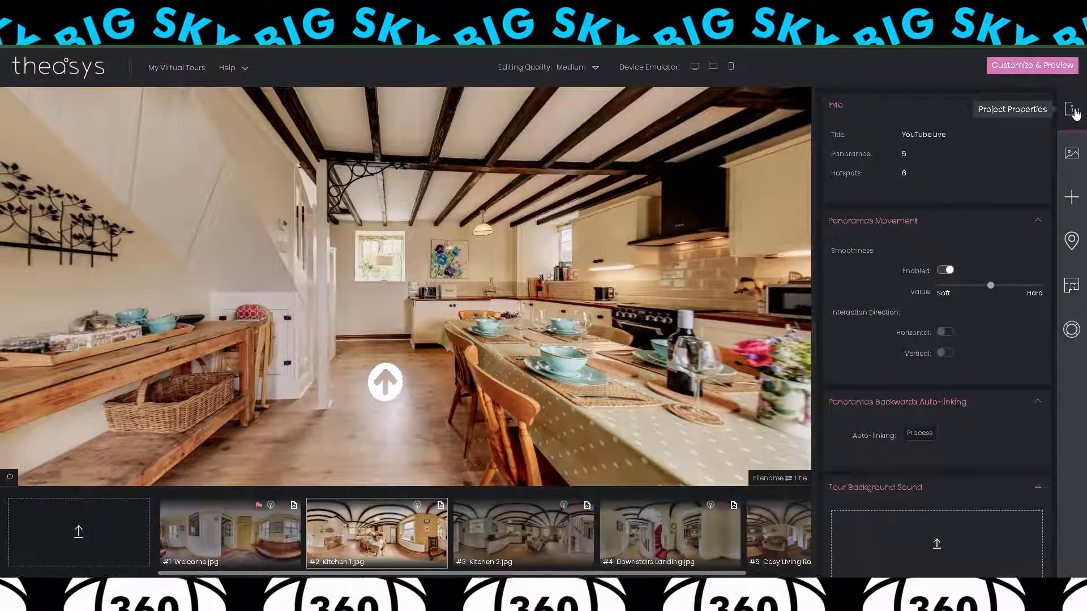
left_click(925, 434)
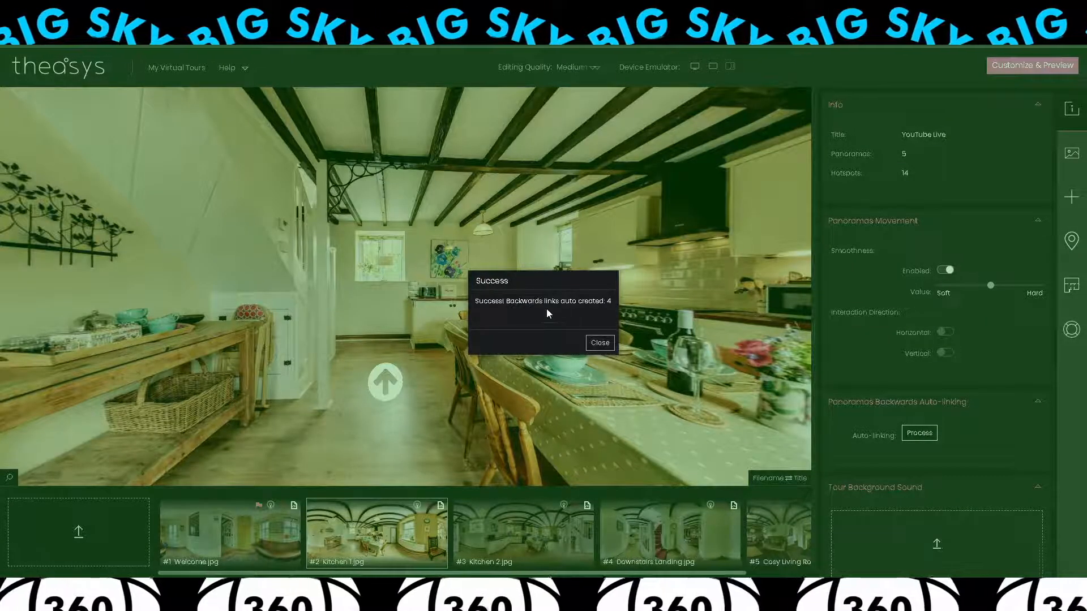
left_click(600, 343)
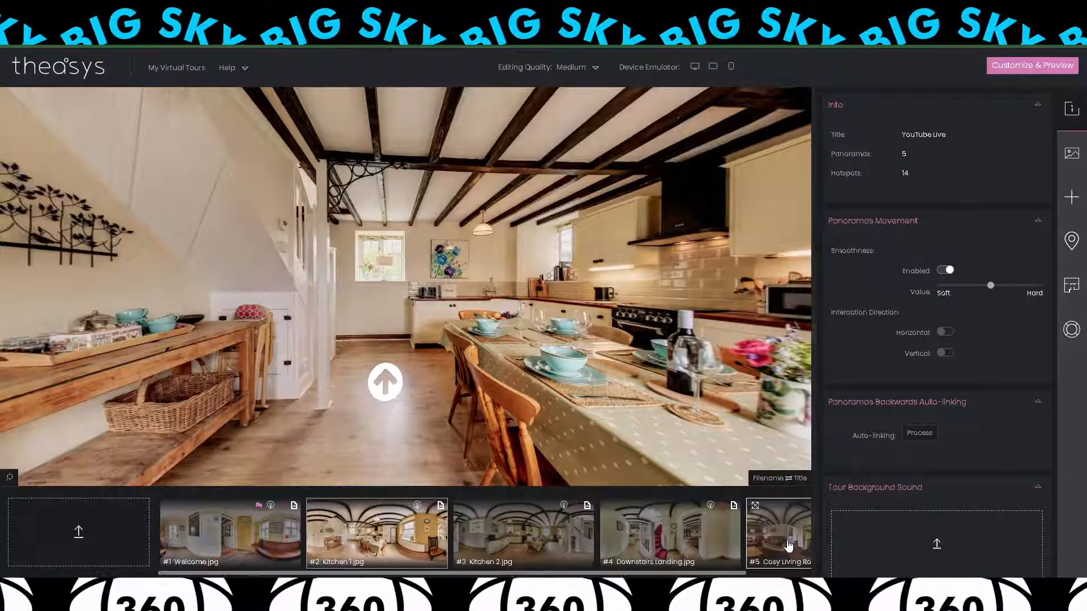
Look through the panoramas from Cosy Living Room back to Welcome to check them after the auto-linking.
left_click(789, 545)
left_click(669, 535)
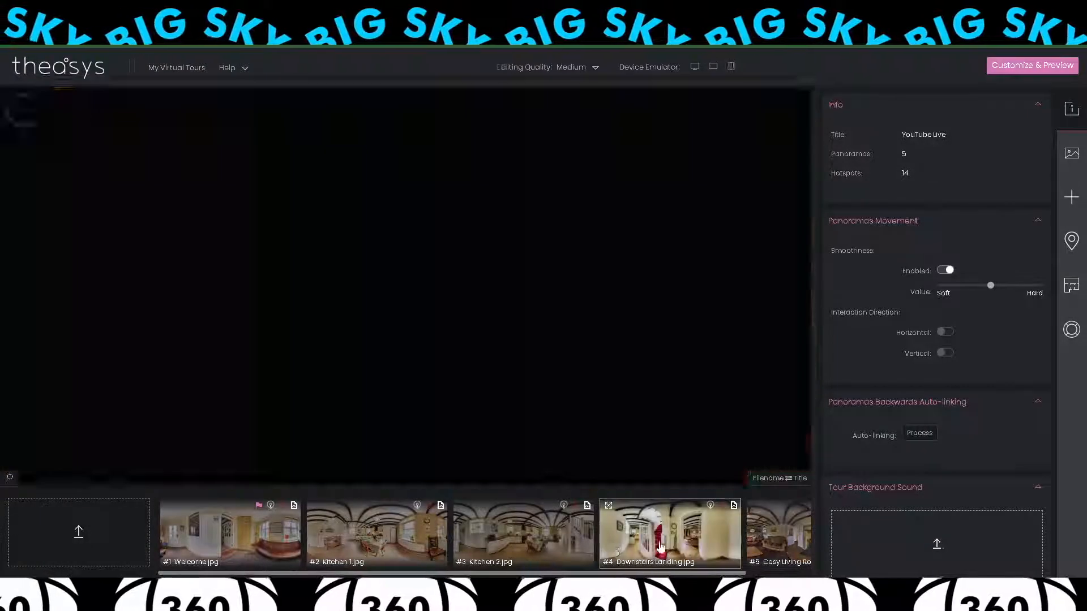
left_click(527, 551)
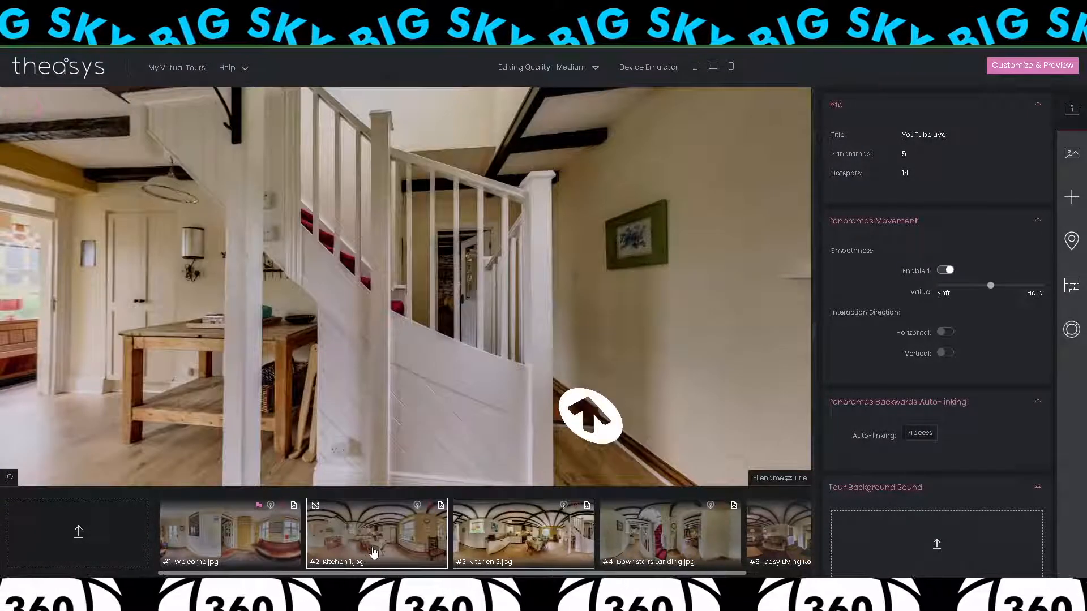
left_click(374, 552)
left_click(220, 542)
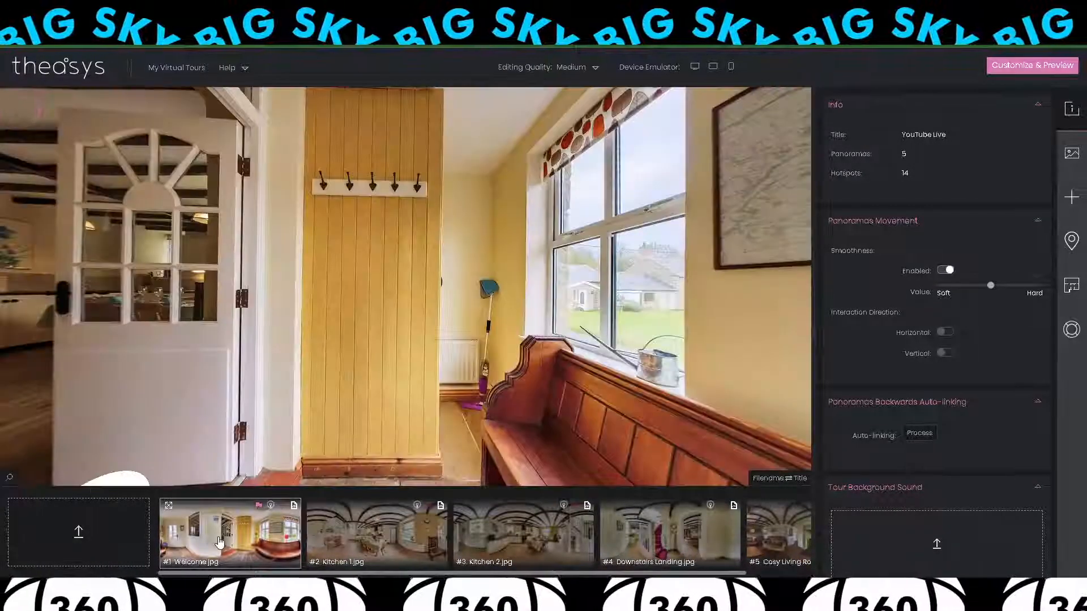
Move Kitchen 1's backward arrow to Welcome off the glazed door and onto the floor of the doorway.
left_click(382, 535)
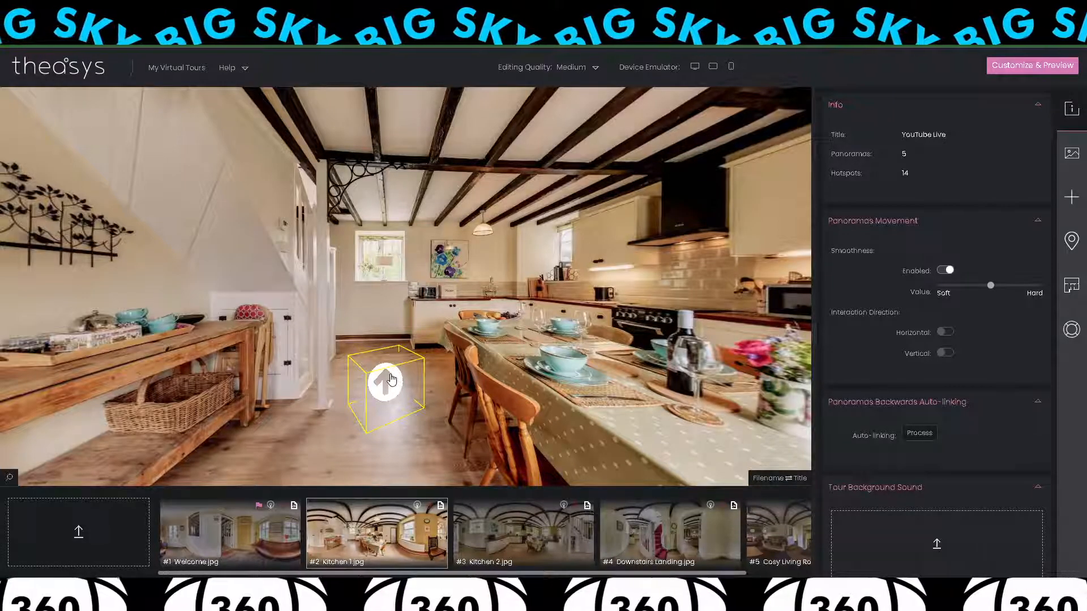
left_click_drag(369, 270, 639, 292)
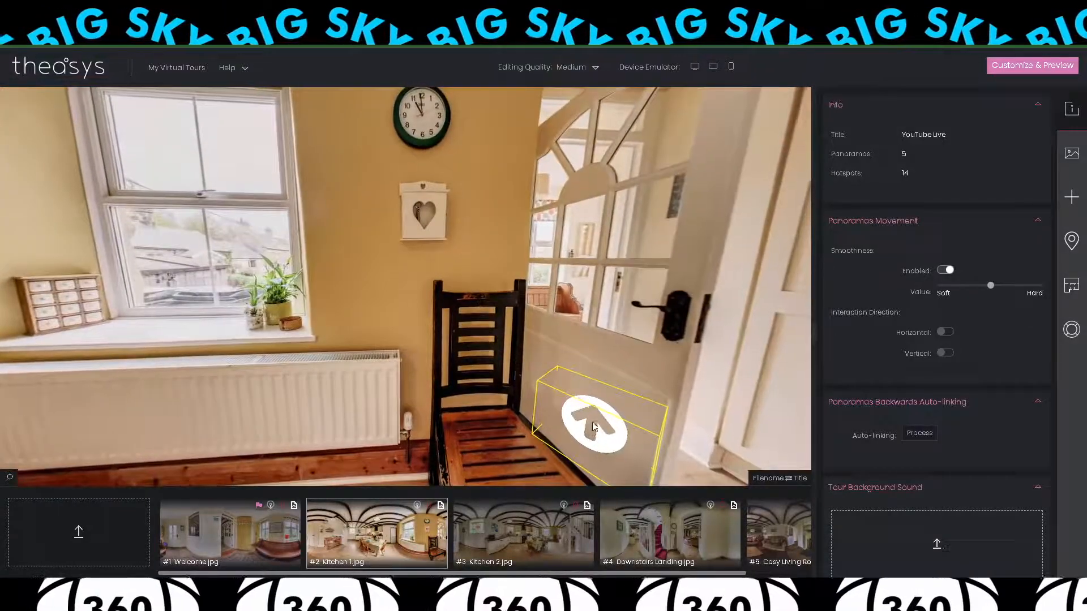
right_click(592, 422)
left_click(702, 225)
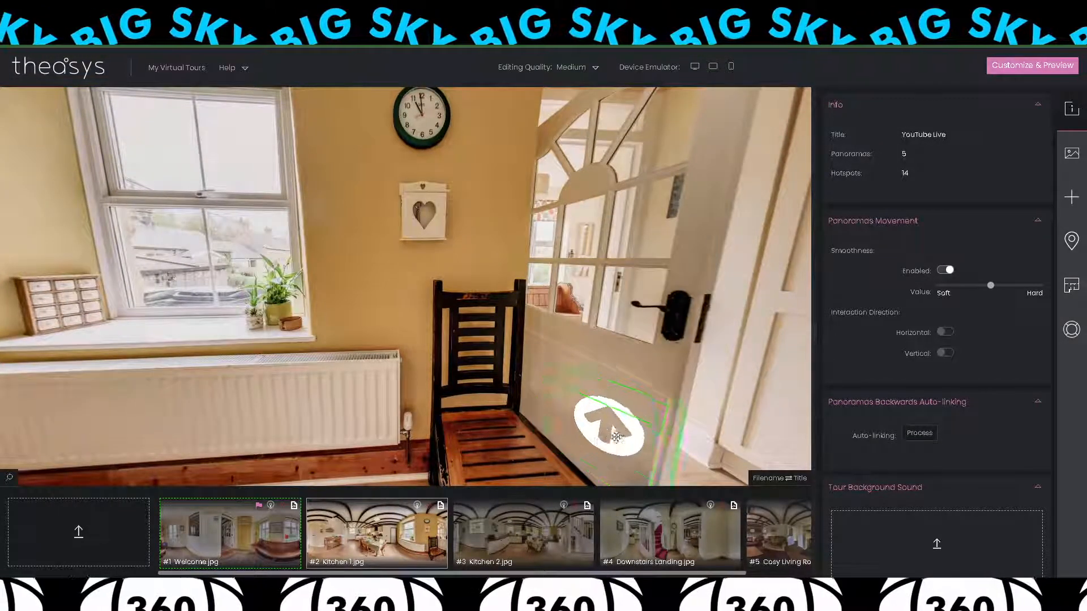
left_click(678, 457)
Move Kitchen 2's backward arrow to Kitchen 1 from the wall by the worktop to the floor beside the dining table.
left_click(546, 529)
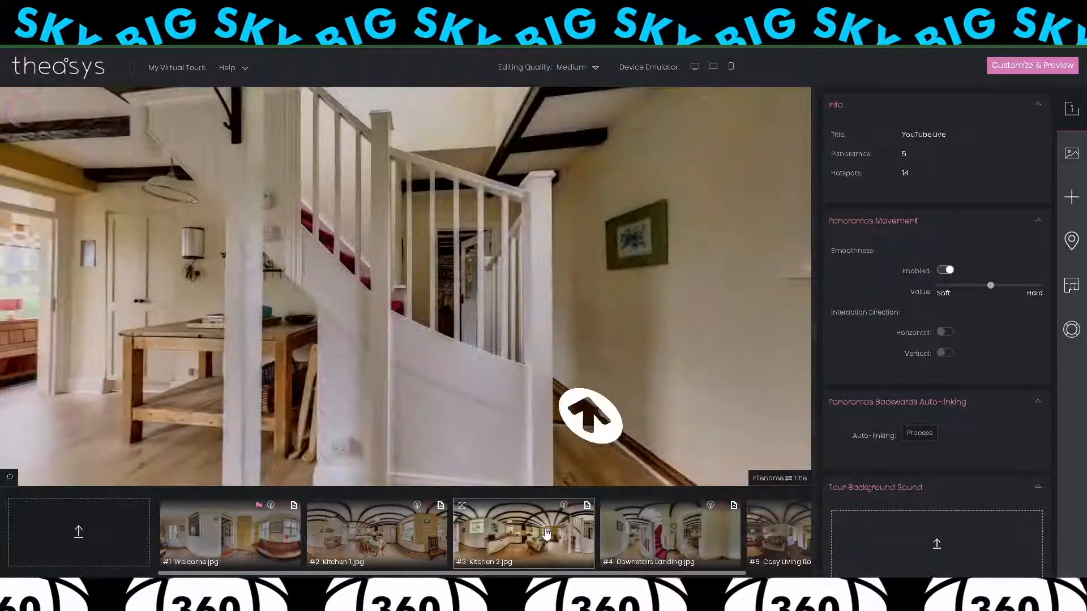
left_click_drag(501, 400, 687, 402)
left_click_drag(559, 410, 701, 405)
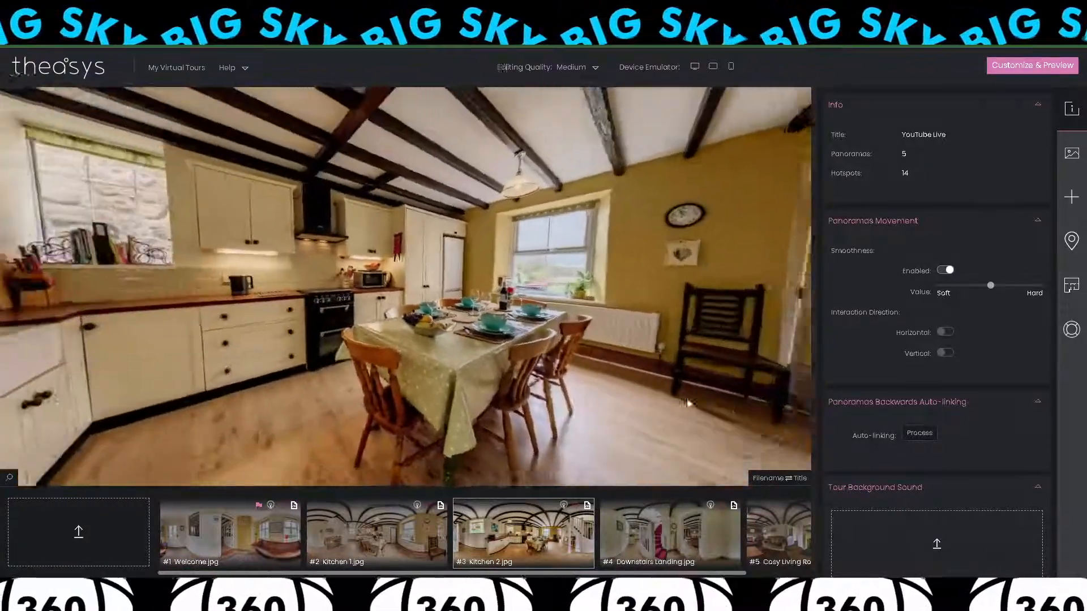
left_click_drag(578, 376, 747, 376)
left_click_drag(640, 378, 869, 374)
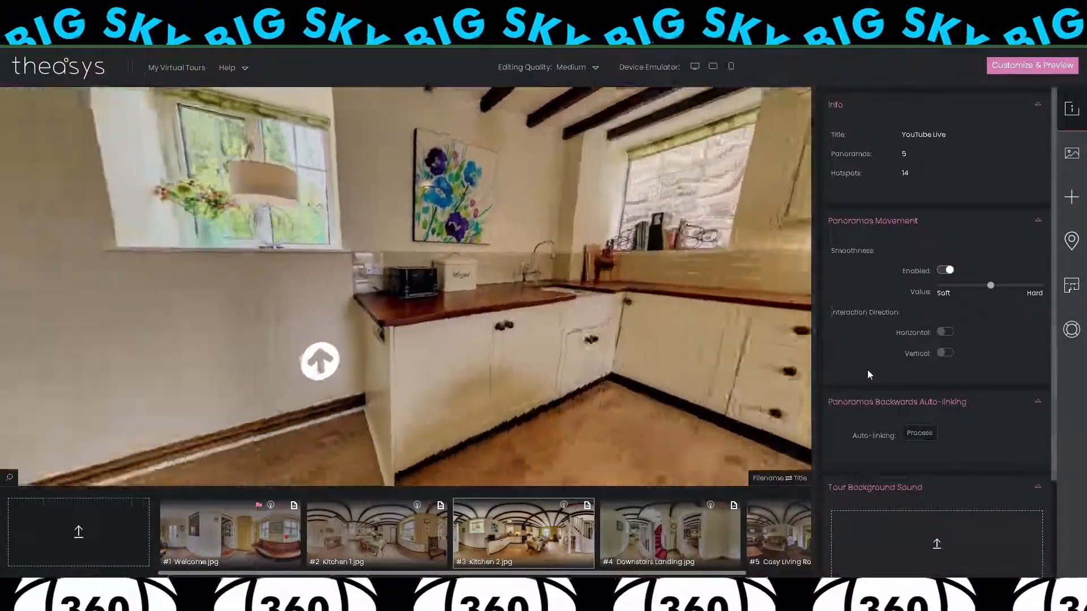
left_click_drag(683, 384, 790, 378)
right_click(557, 368)
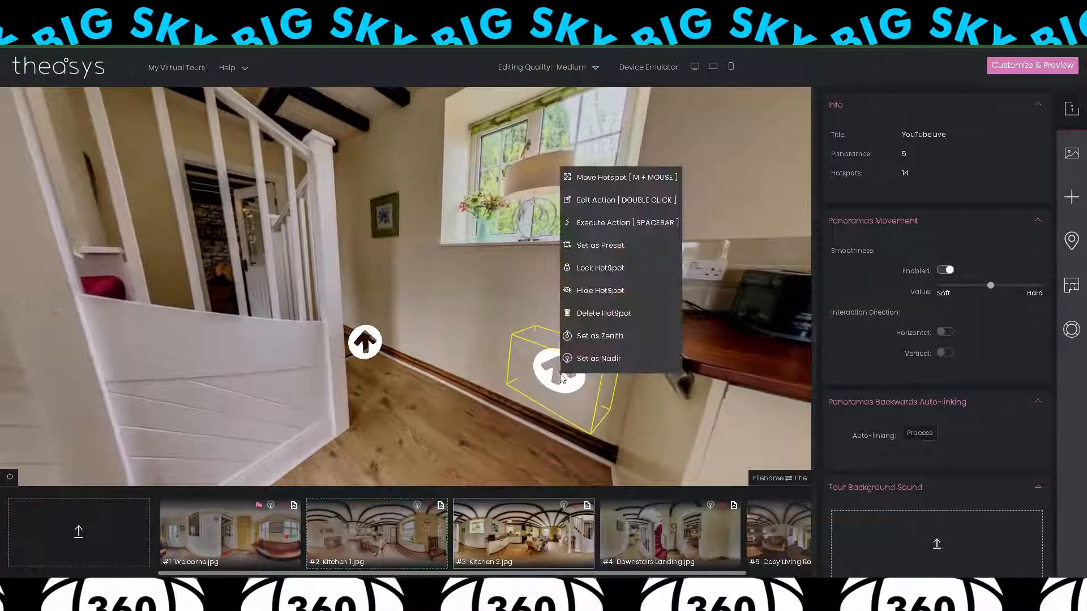
left_click(611, 177)
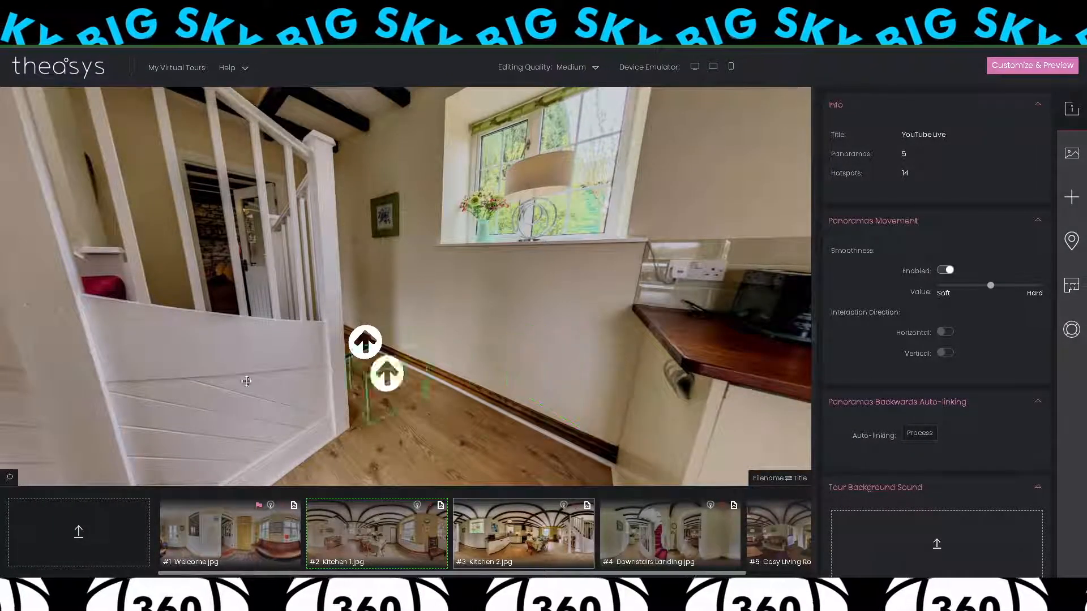
left_click_drag(206, 320, 597, 364)
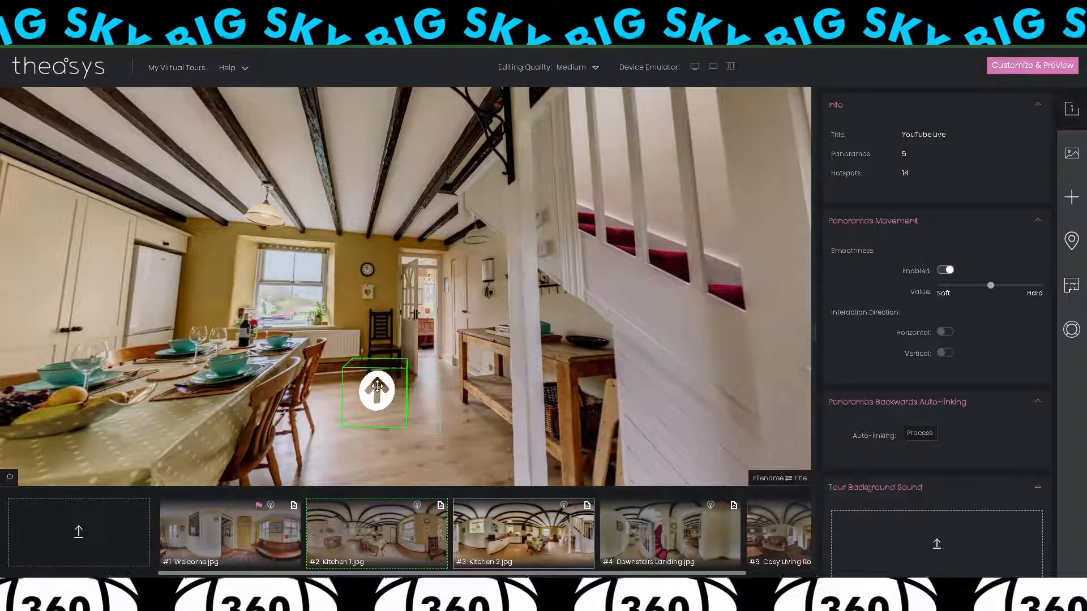
left_click(524, 545)
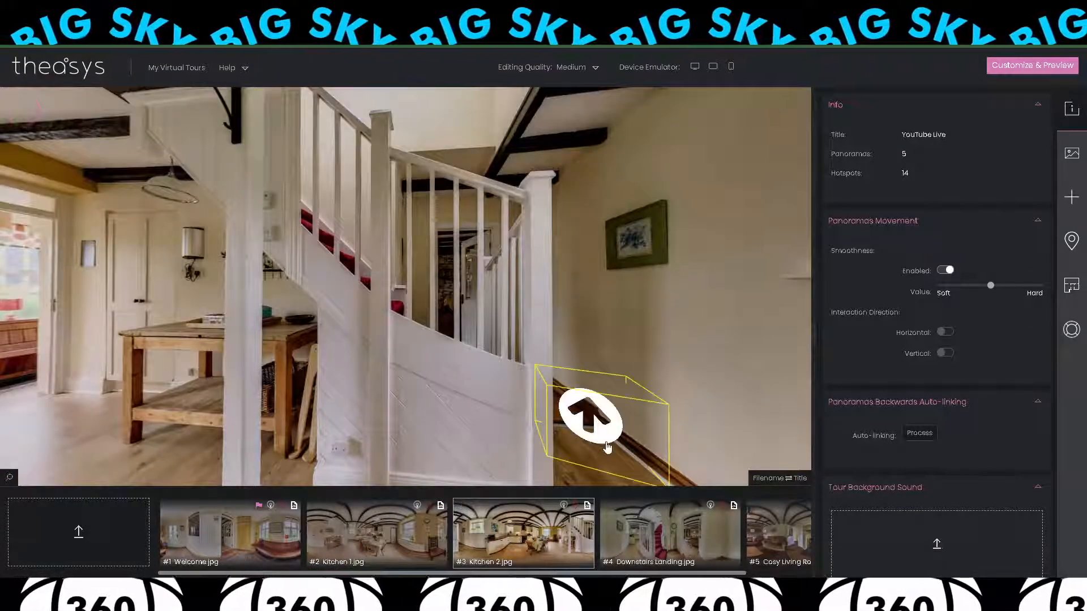
left_click_drag(436, 428, 688, 428)
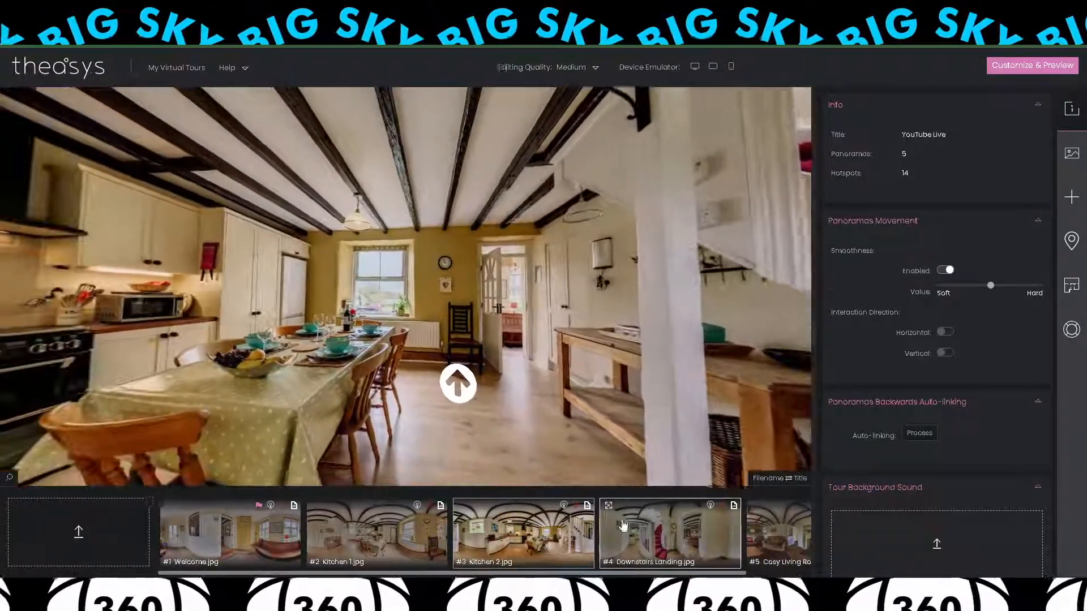
Move Downstairs Landing's backward arrow to Kitchen 2 off the wall and onto the hallway floor leading to the kitchen.
left_click(642, 538)
left_click_drag(412, 357, 558, 378)
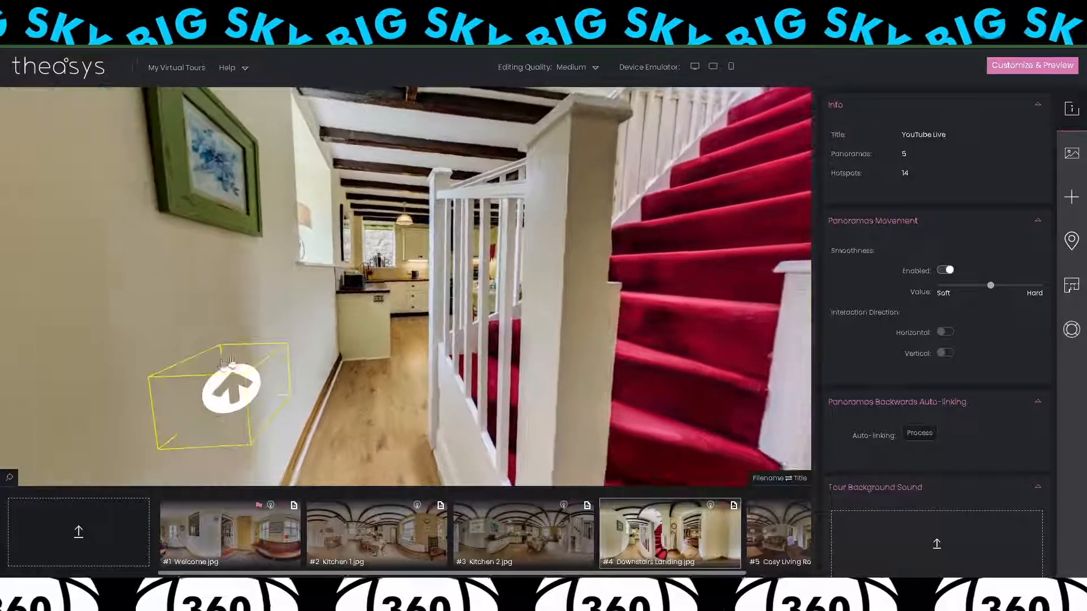
right_click(236, 376)
left_click(304, 183)
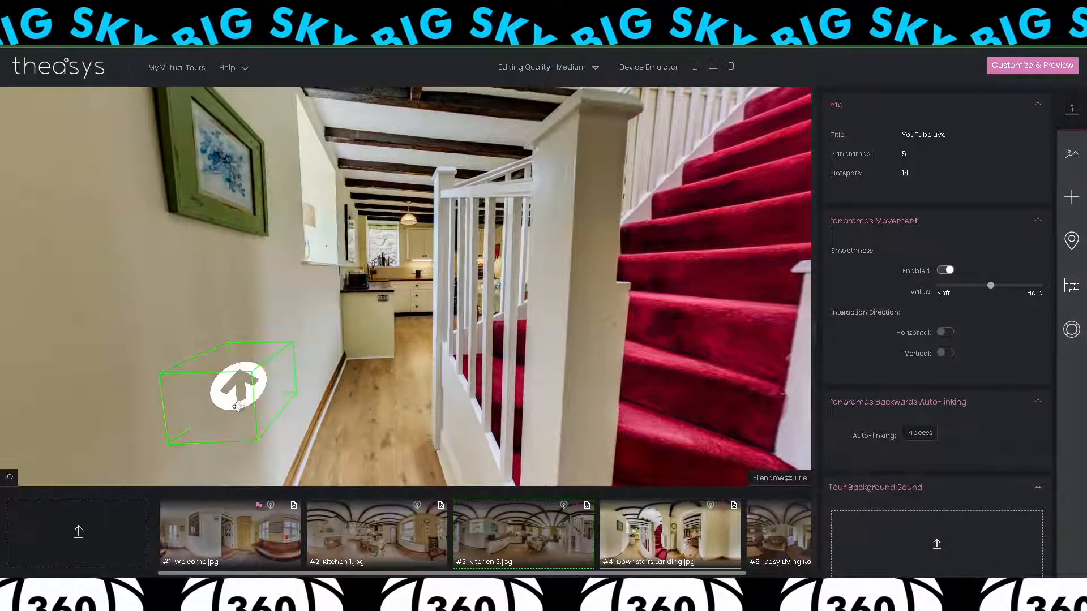
Move Cosy Living Room's backward arrow to Downstairs Landing off the open door and onto the floor of the doorway.
left_click(771, 542)
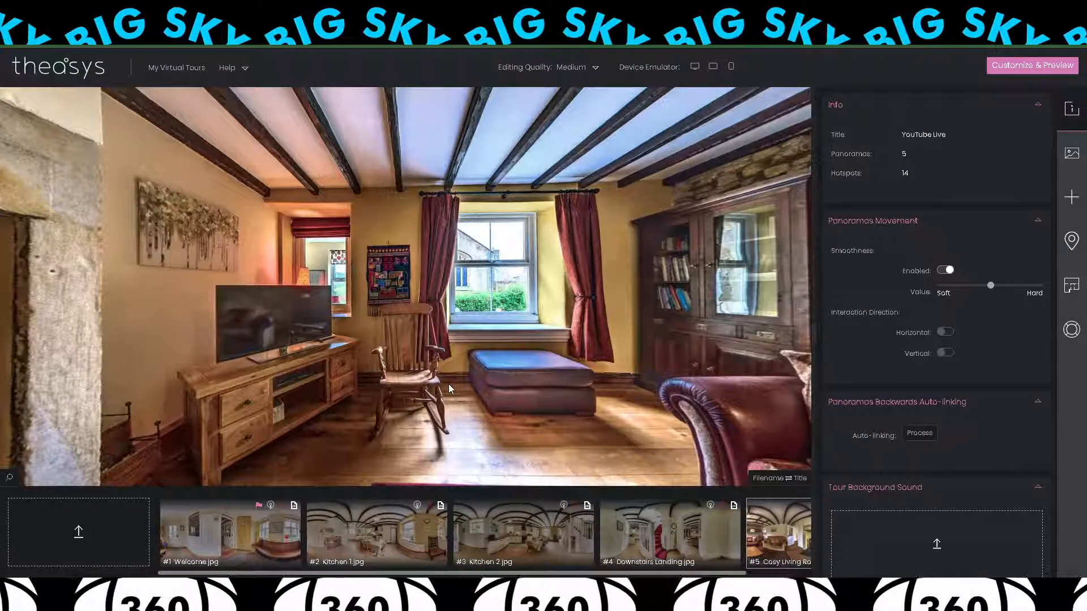
left_click_drag(450, 389, 607, 396)
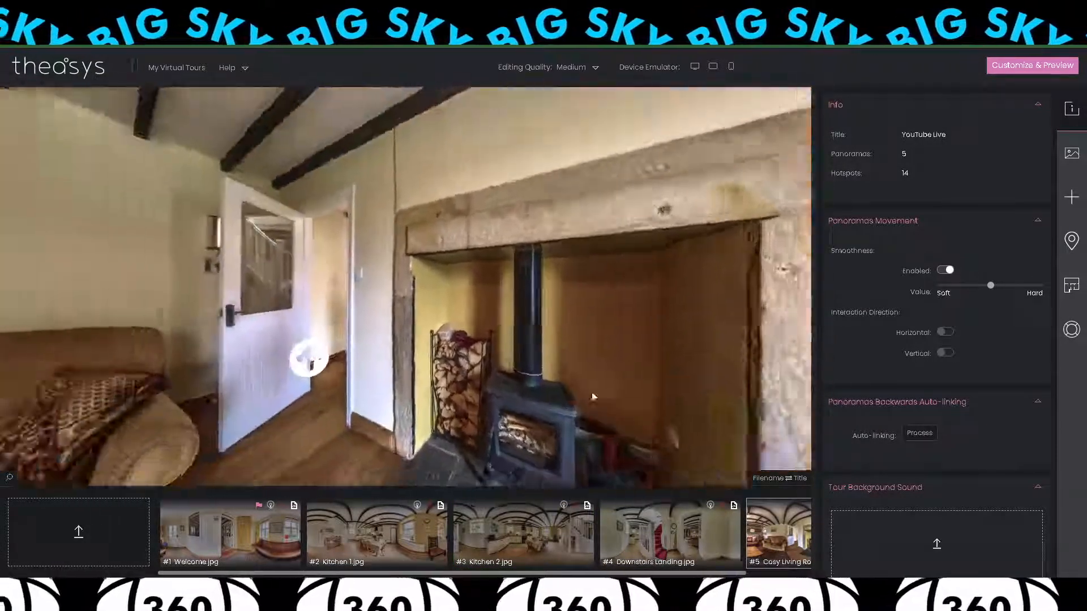
right_click(363, 356)
left_click(397, 367)
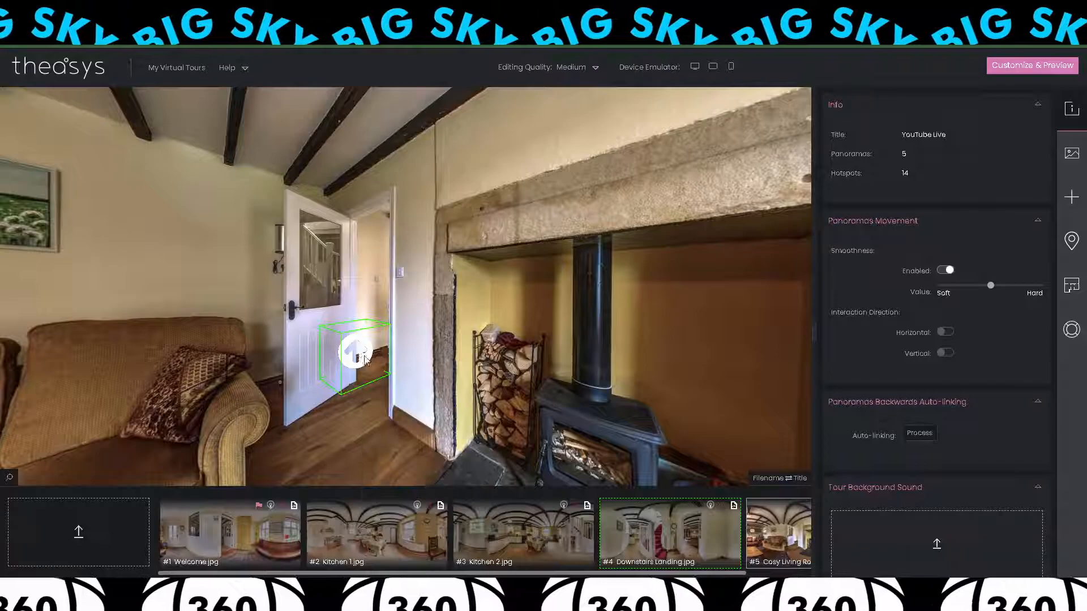
Set the Downstairs Landing arrival view of Cosy Living Room's arrow to face the hallway towards the kitchen, at a yaw of about 82.
left_click(238, 540)
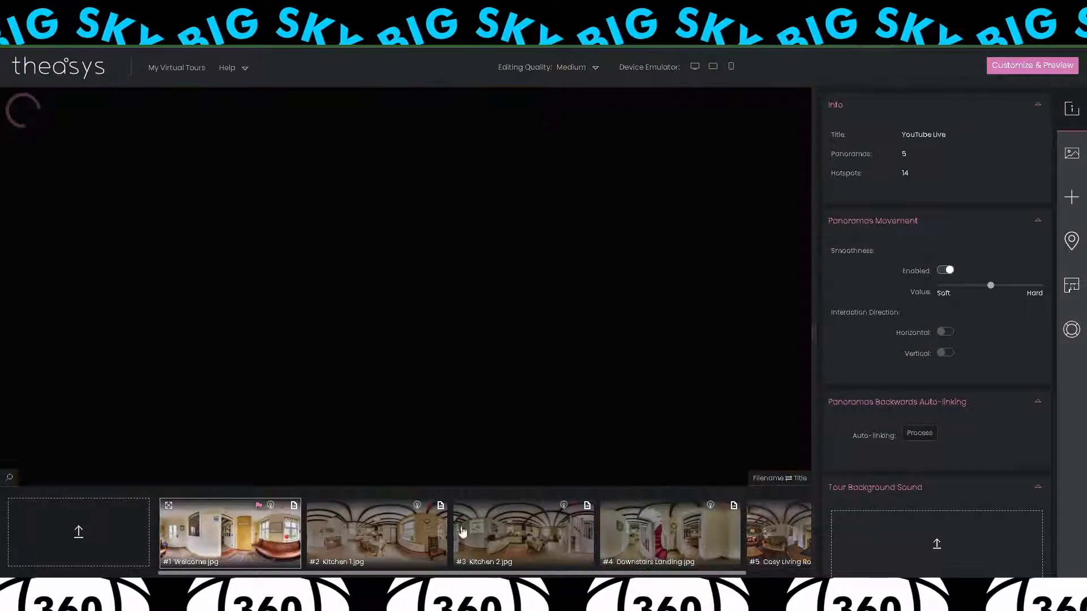
left_click(776, 534)
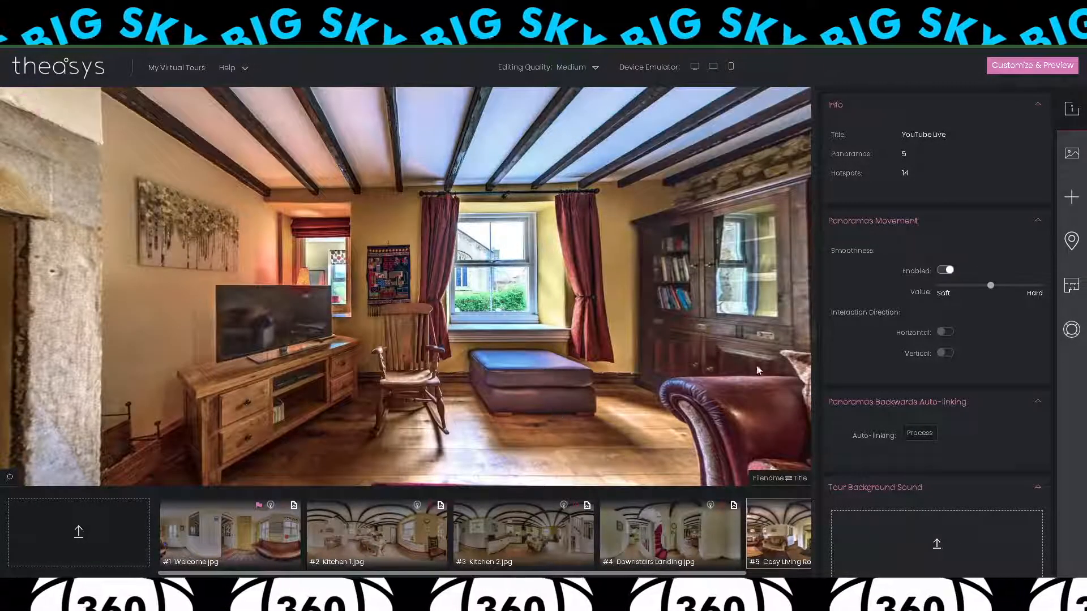
left_click(1072, 196)
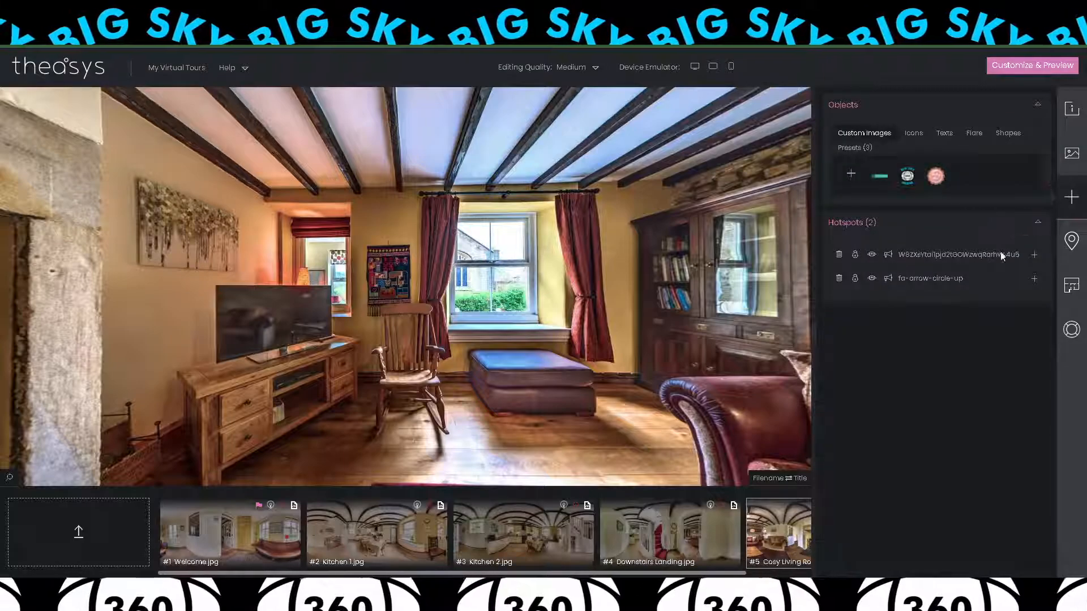
left_click(933, 277)
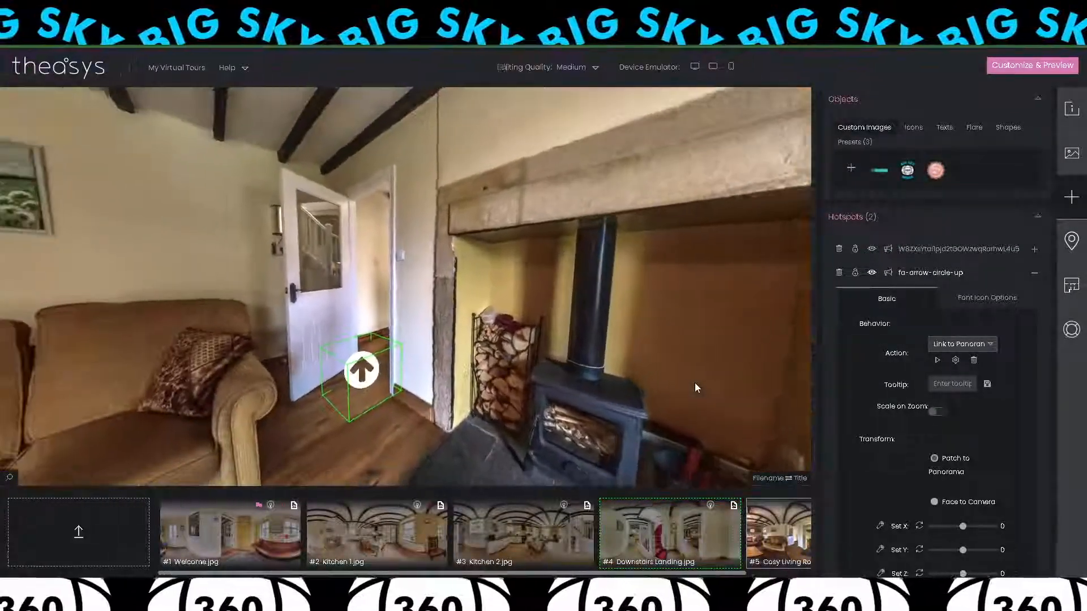
left_click(375, 371)
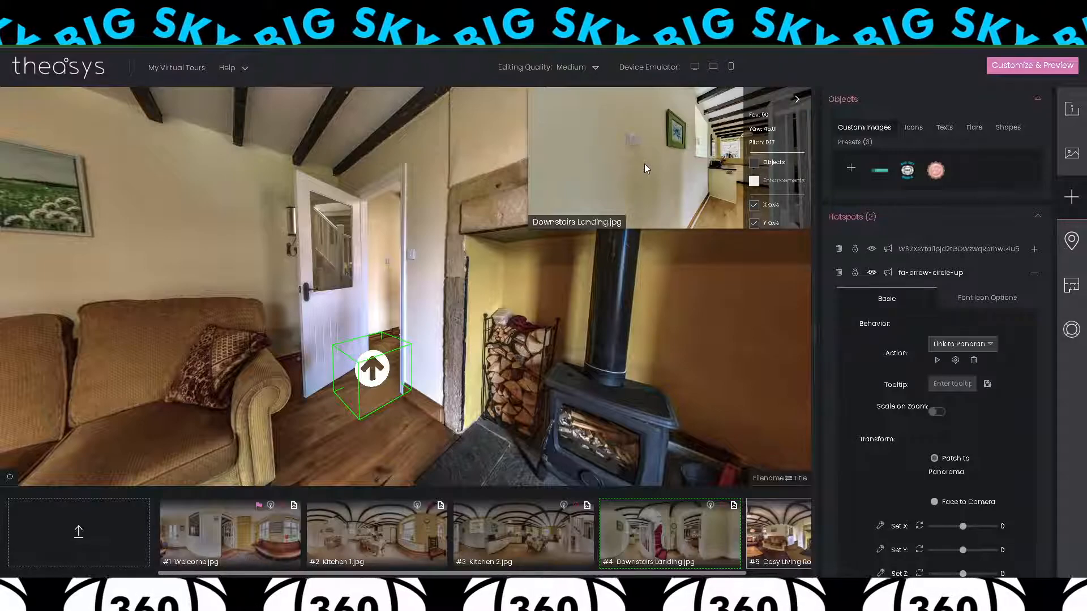
left_click_drag(682, 175, 614, 170)
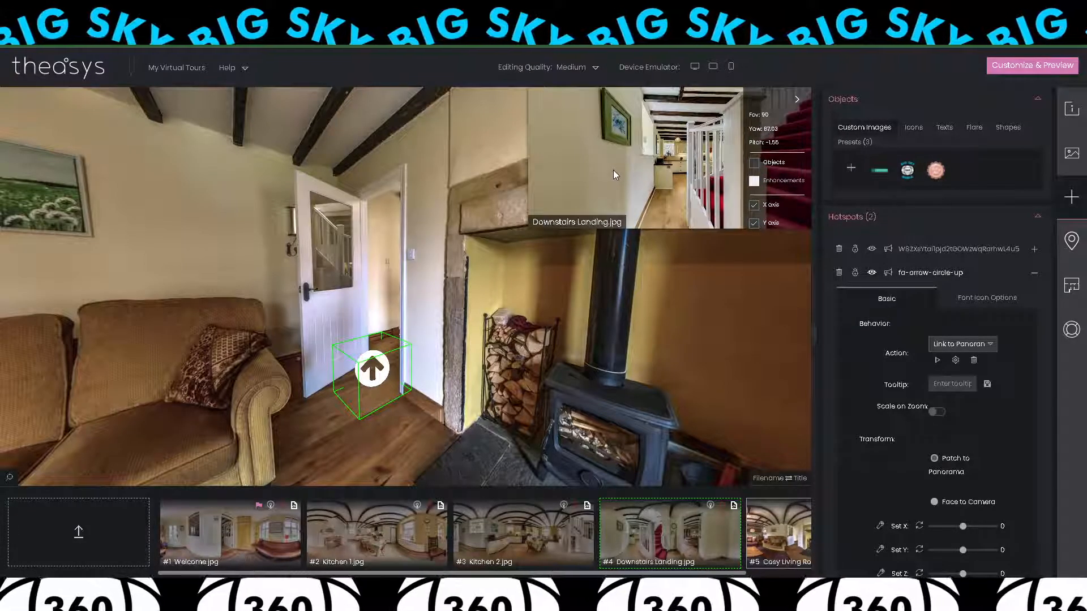
Set the Kitchen 2 arrival view of Downstairs Landing's backward arrow to face the dining table, at a yaw of about 209.
left_click(663, 545)
left_click_drag(383, 363, 753, 368)
left_click(378, 403)
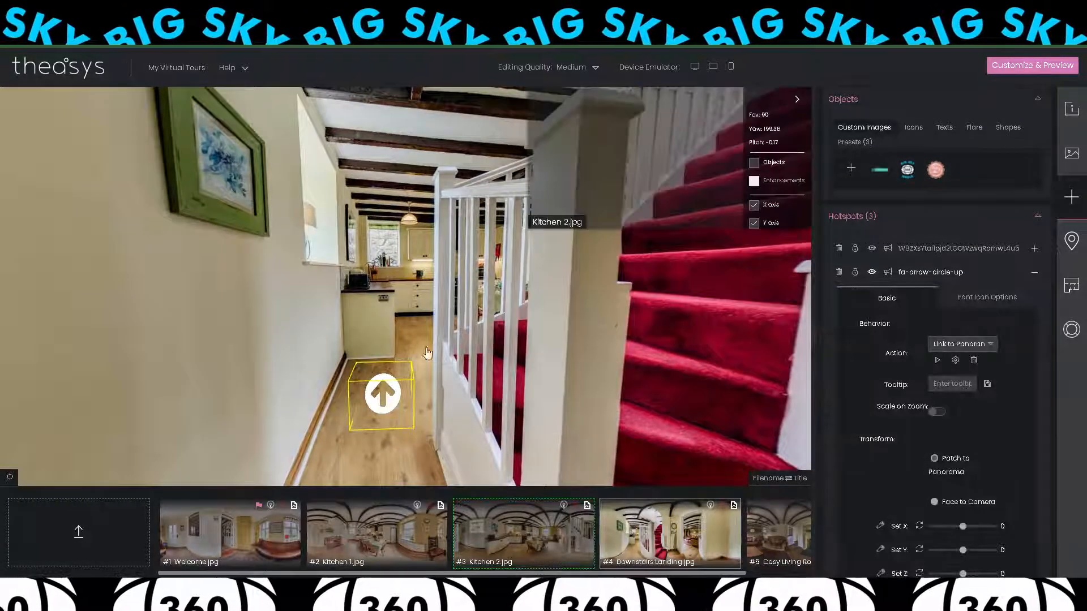
left_click_drag(648, 178, 644, 177)
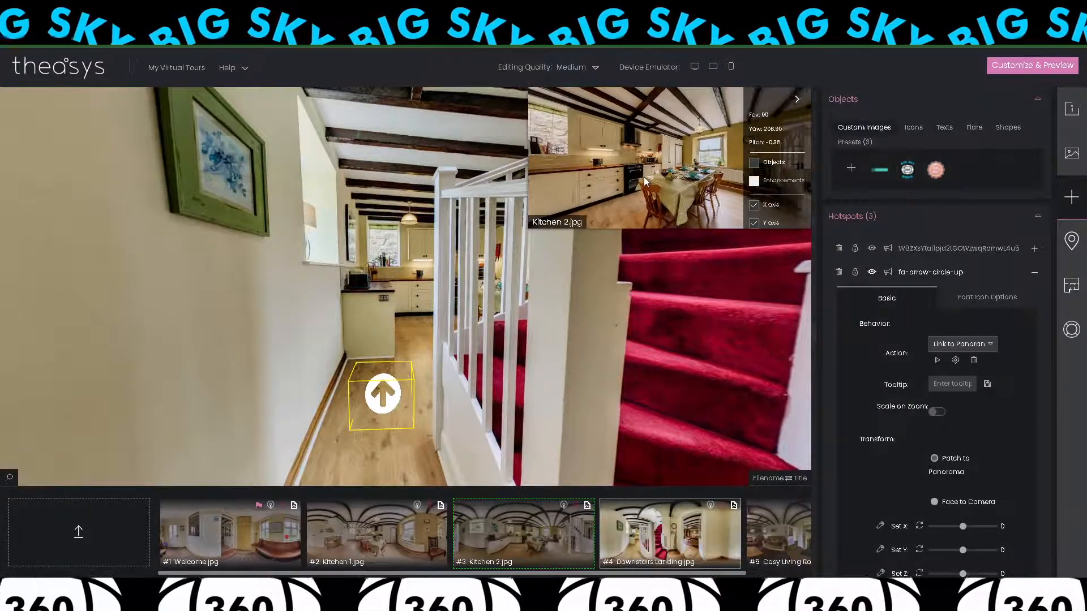
Set the Kitchen 1 arrival view of Kitchen 2's backward arrow to face the chair and glazed door, at a yaw of about 344.
left_click(536, 538)
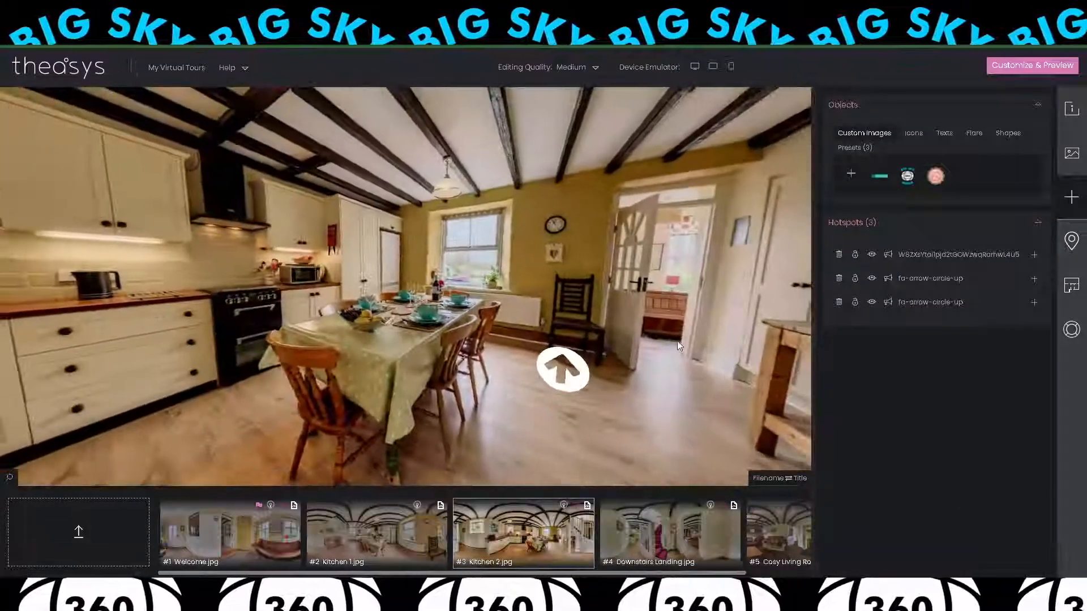
left_click(563, 369)
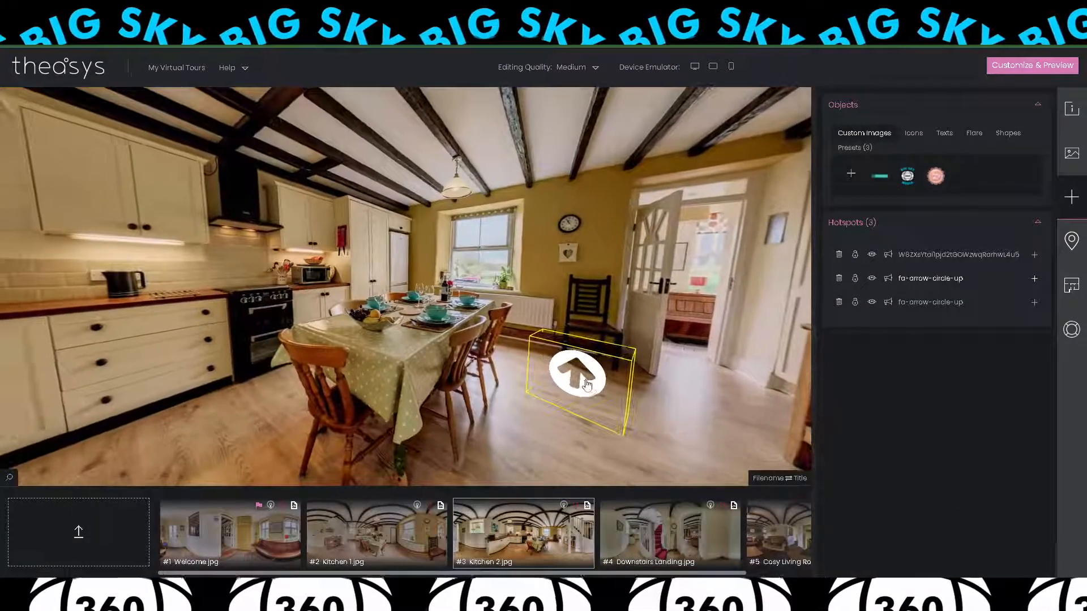
left_click_drag(671, 172, 610, 179)
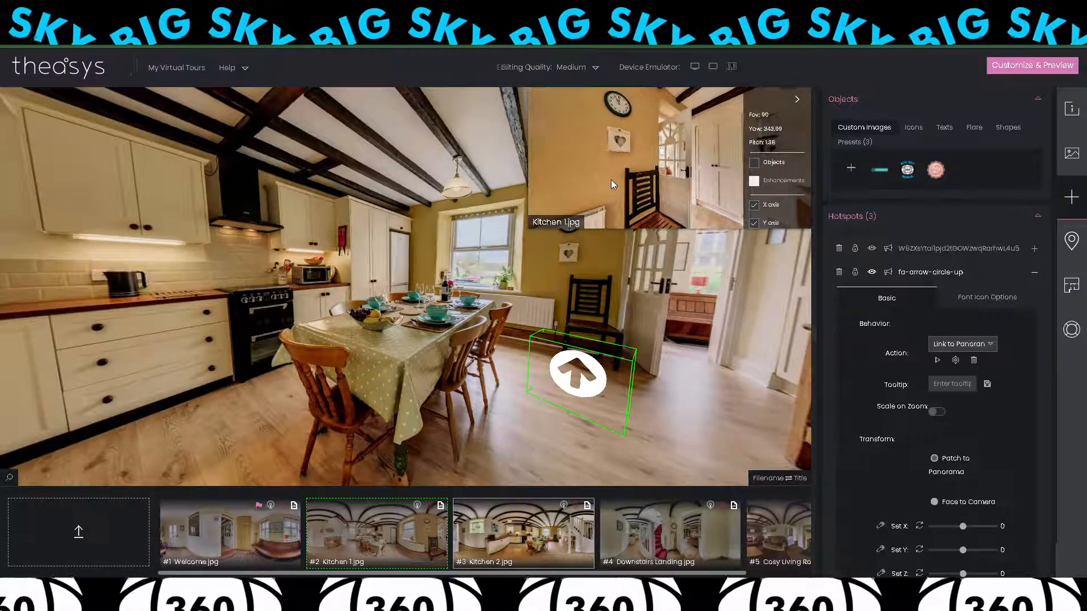
Set the Welcome arrival view of Kitchen 1's backward arrow to face the bench and front door, at a yaw of about 359.
left_click(388, 535)
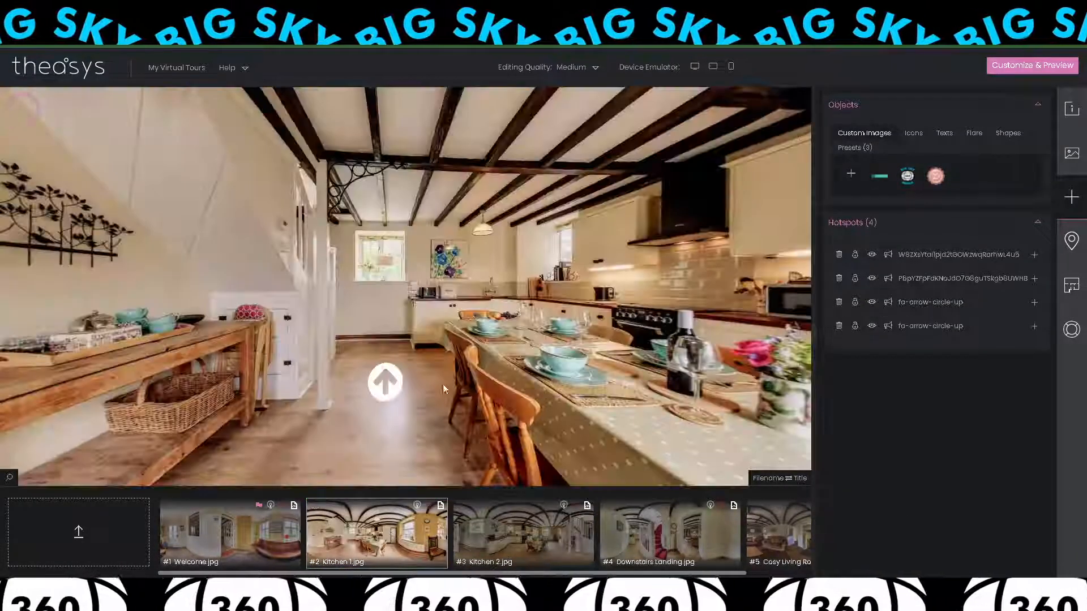
left_click_drag(583, 359, 256, 353)
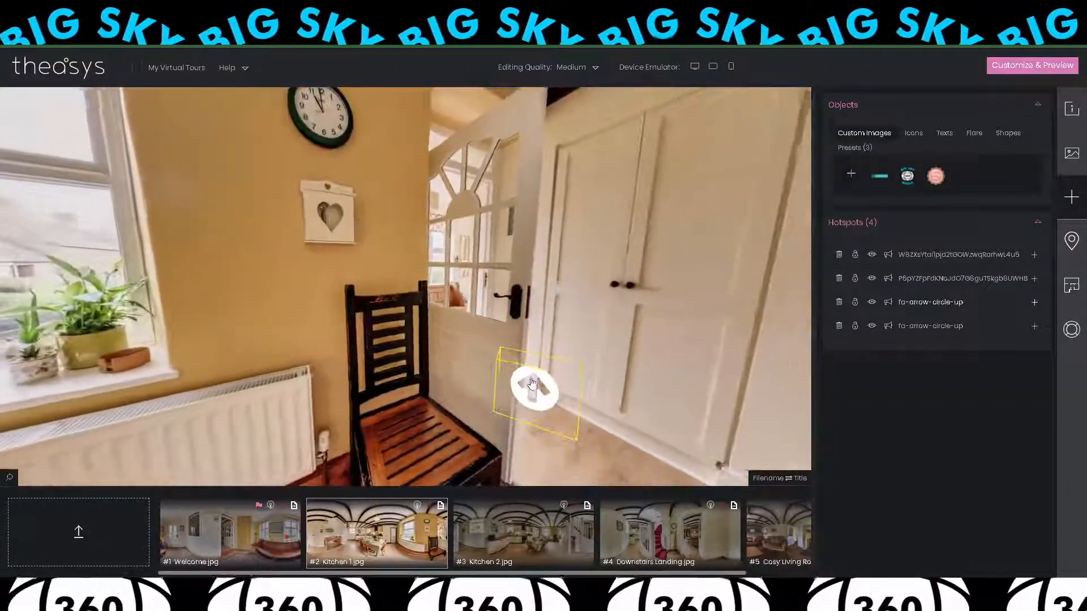
left_click(530, 388)
left_click_drag(661, 183, 626, 181)
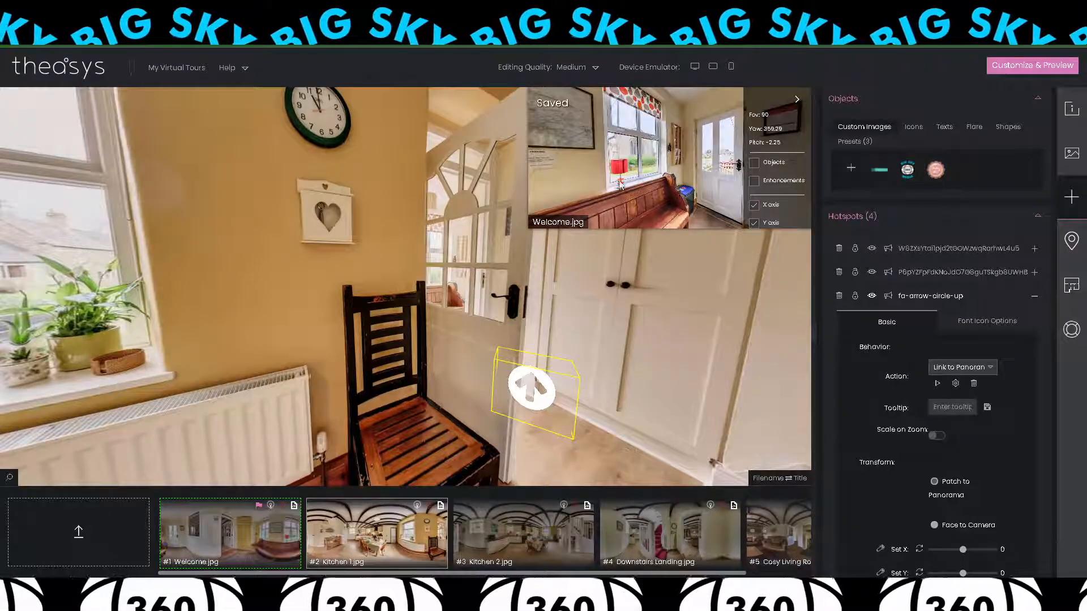
Upload the Premier Cottages Member logo as a custom image and place it on Welcome's wooden panel below the coat hooks.
left_click(213, 539)
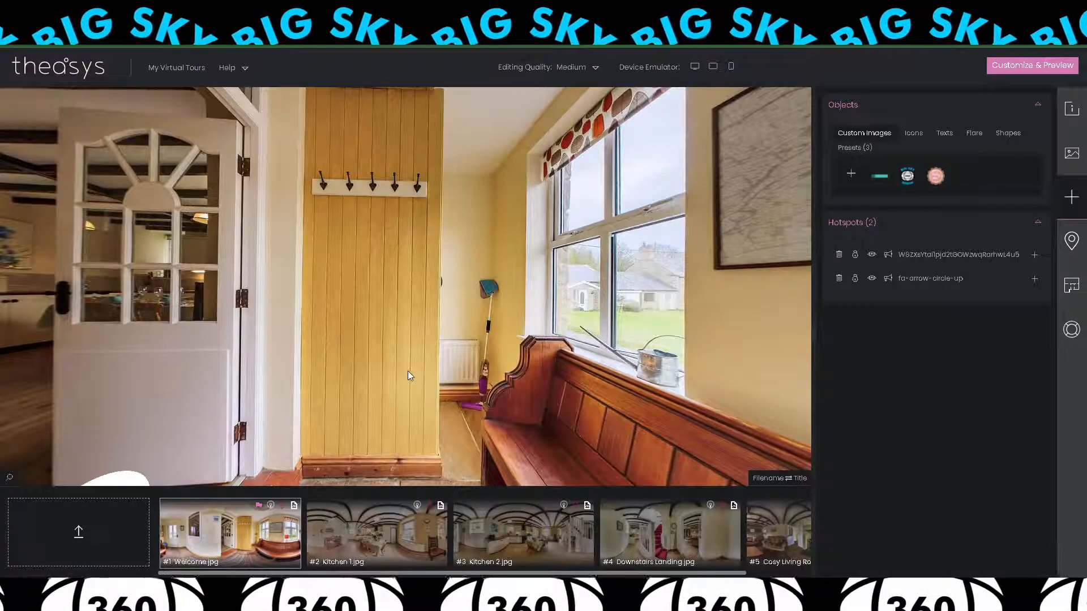
left_click(851, 173)
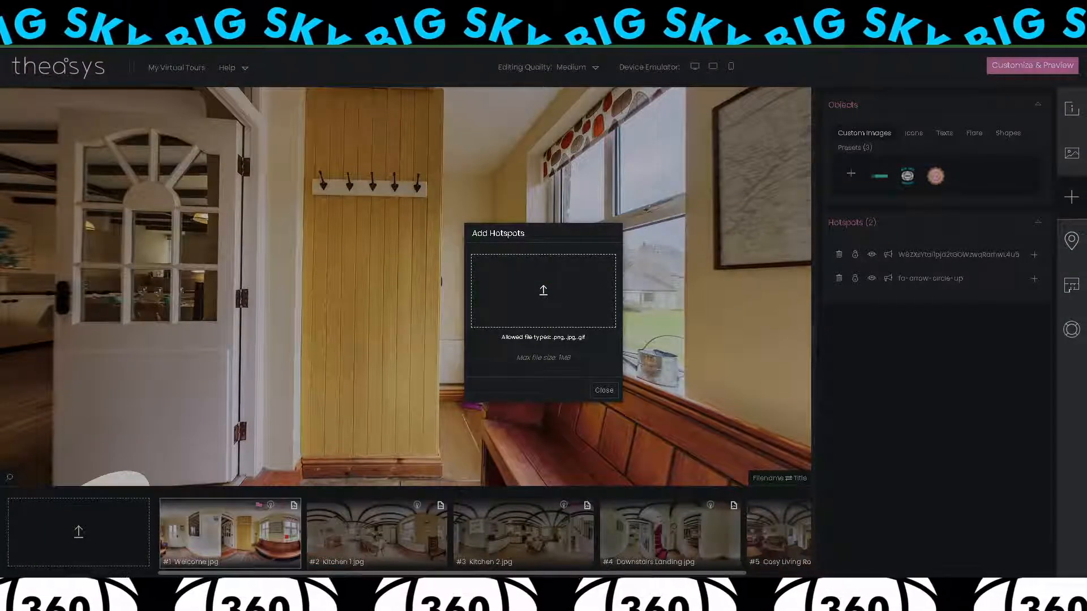
double_click(453, 83)
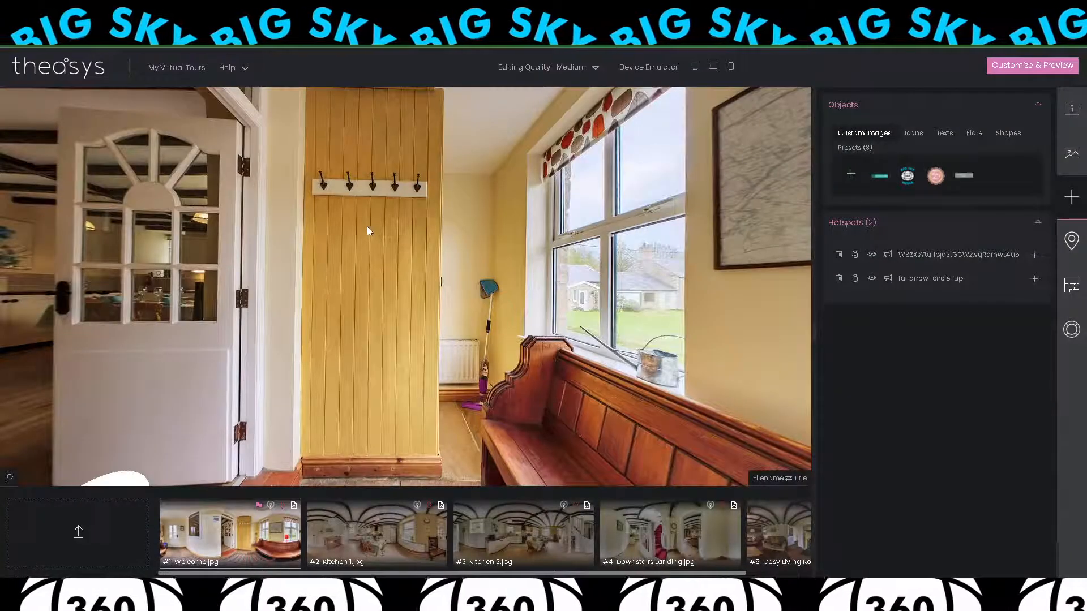
left_click_drag(956, 176, 369, 233)
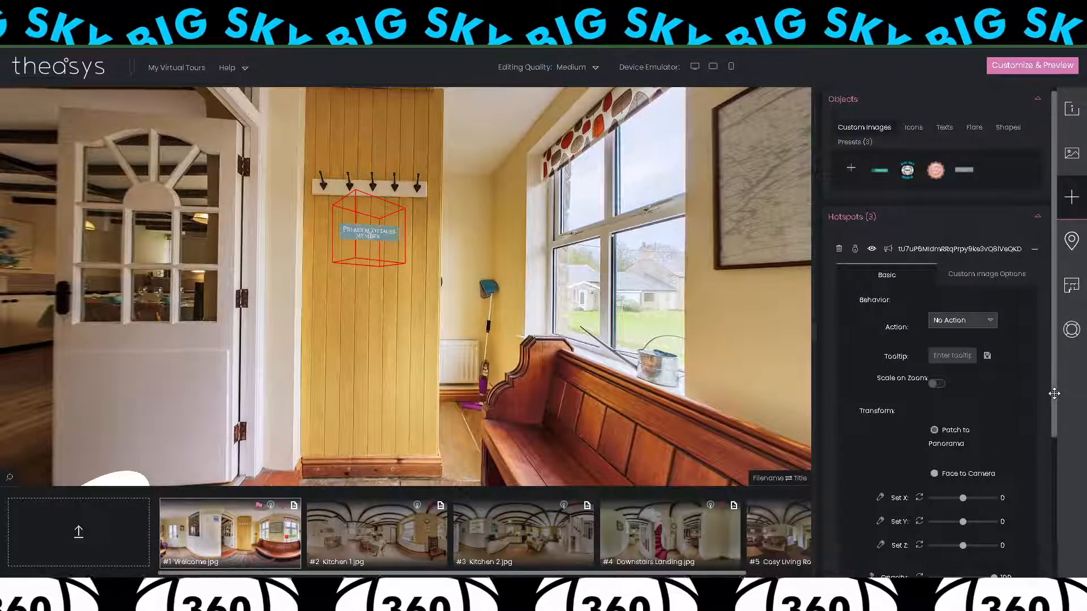
Scale the Premier Cottages Member logo to 196 and set its X rotation to -16.
scroll(987, 508, "down", 2)
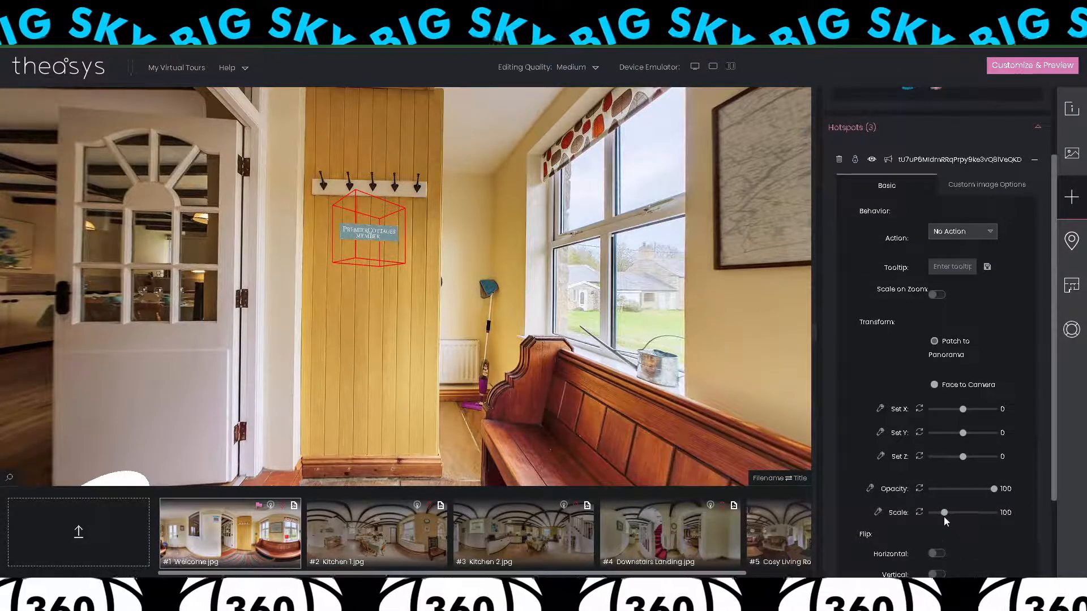
left_click_drag(944, 512, 956, 513)
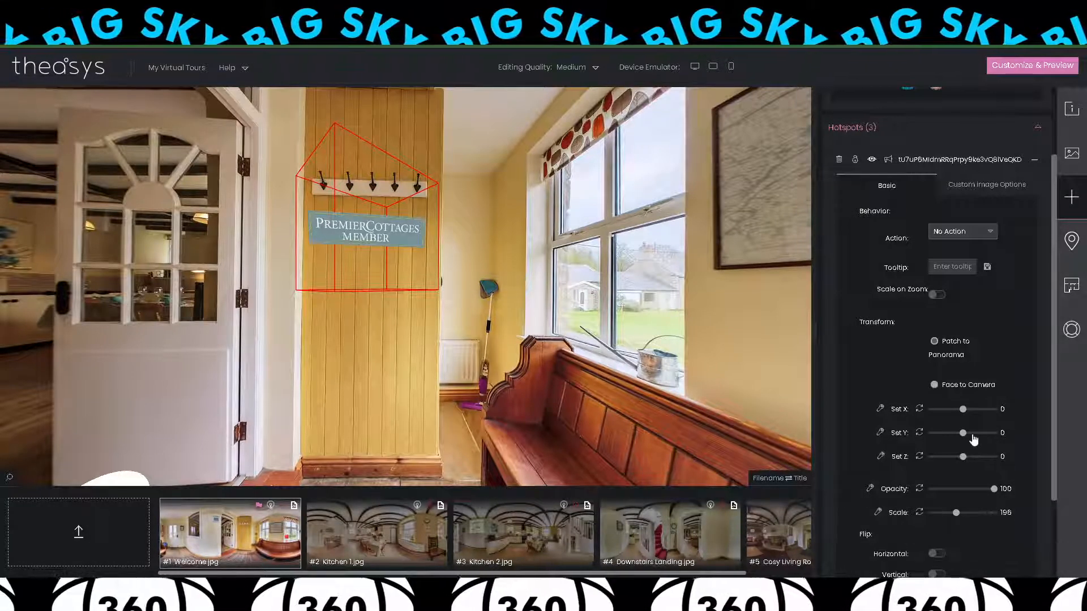
left_click_drag(963, 433, 961, 410)
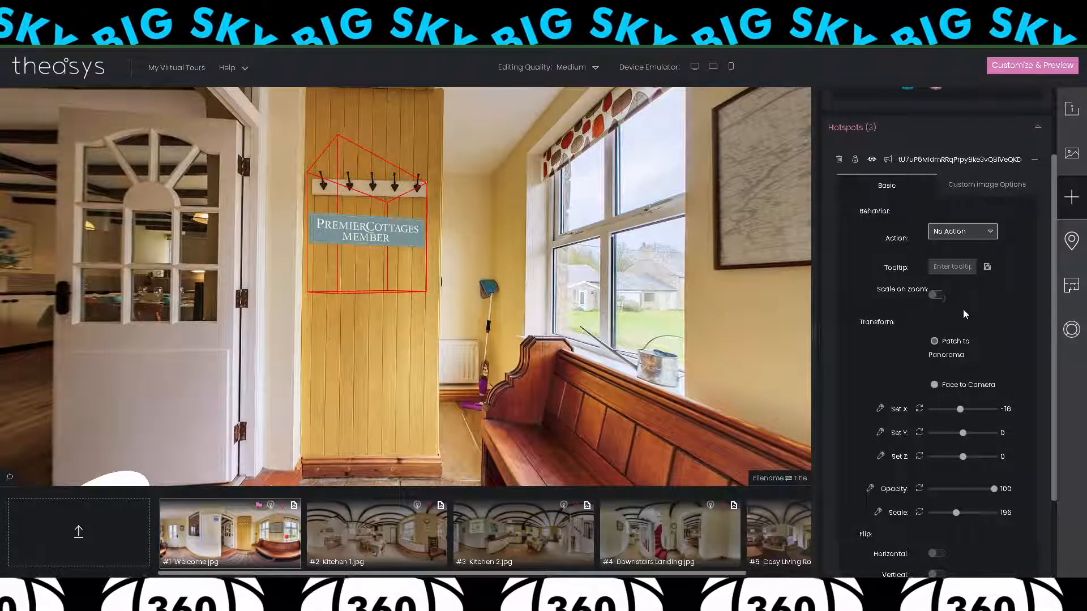
Choose an info panel action for the logo and copy the "Welcome to Church Cottage" heading and bold introduction from the cottage website.
left_click(955, 271)
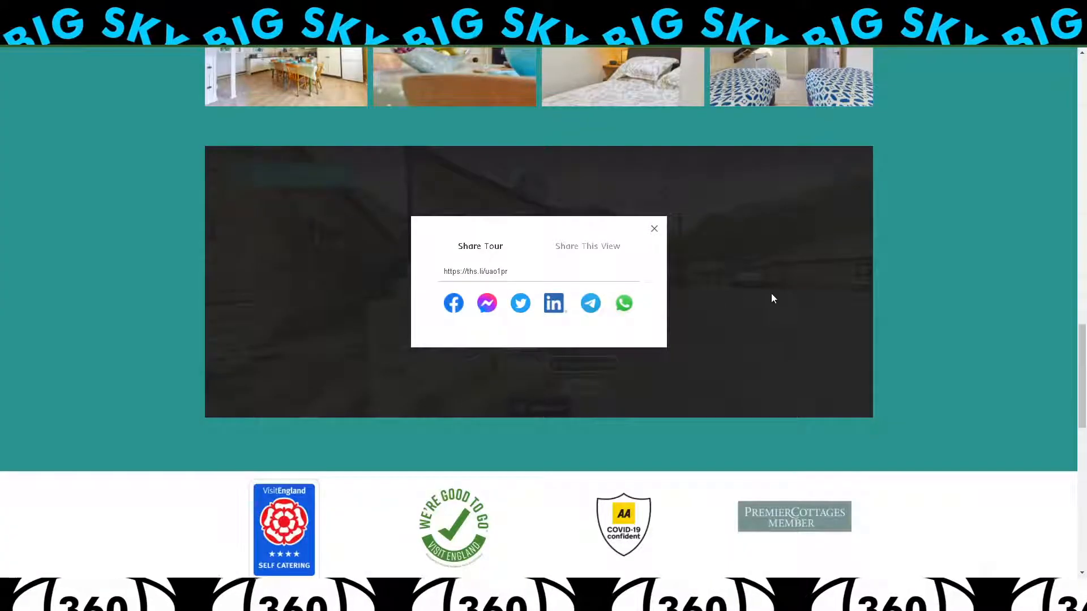
scroll(771, 298, "up", 20)
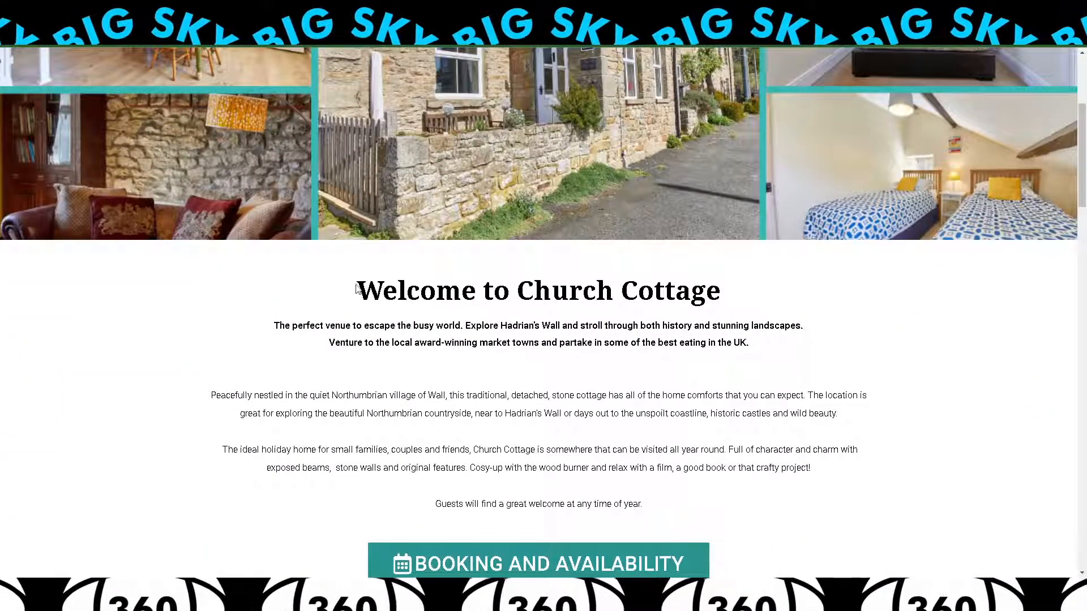
left_click_drag(357, 289, 810, 381)
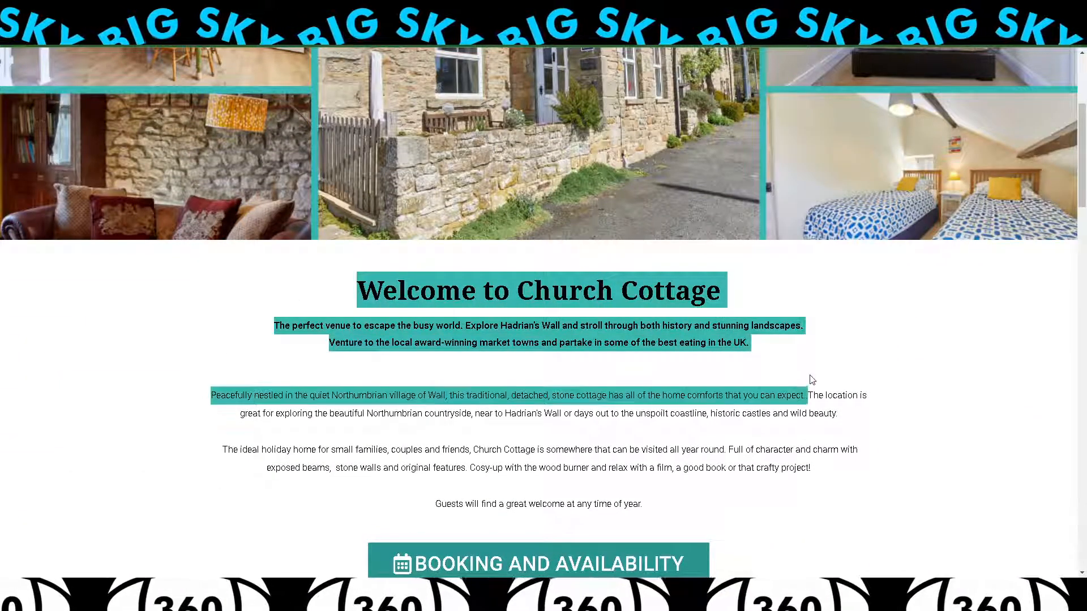
left_click(771, 357)
left_click_drag(734, 341, 315, 299)
key("ctrl+c")
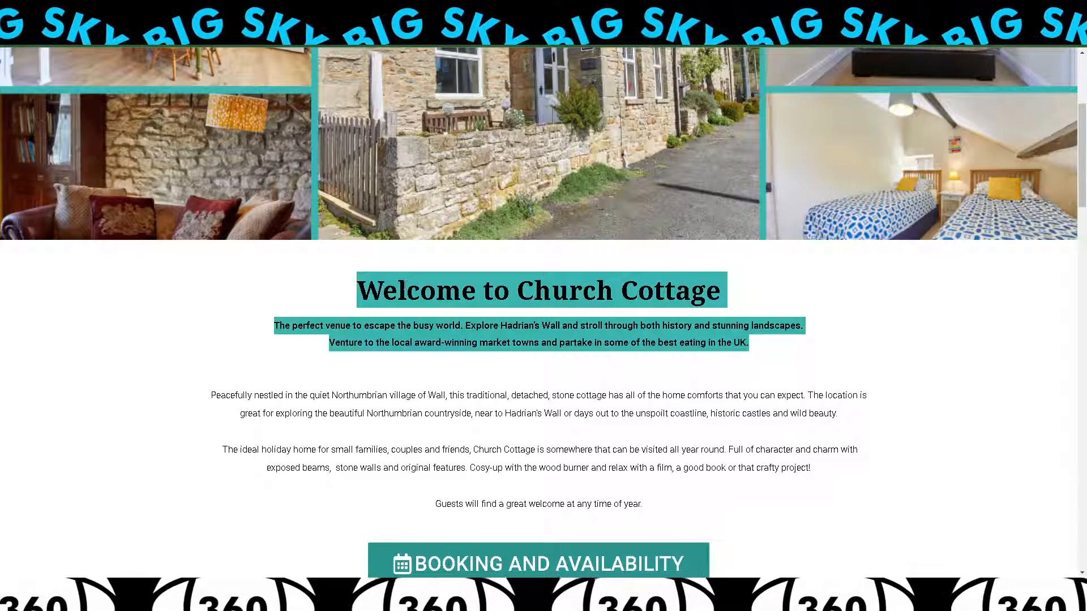
Paste the copied Church Cottage welcome text into the logo's info panel and save the action.
key("ctrl+Tab")
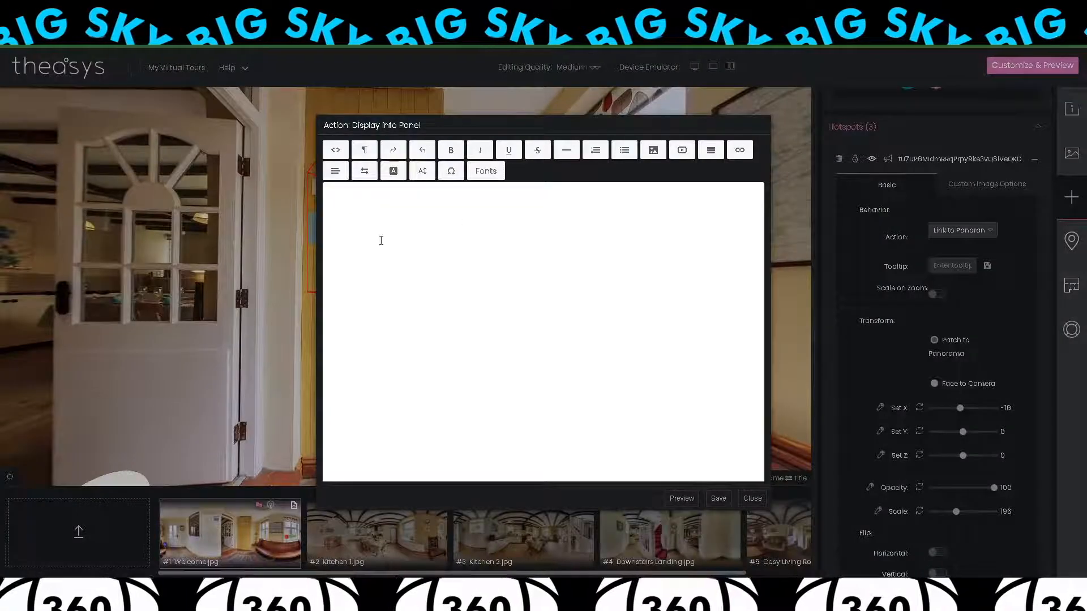
key("ctrl+v")
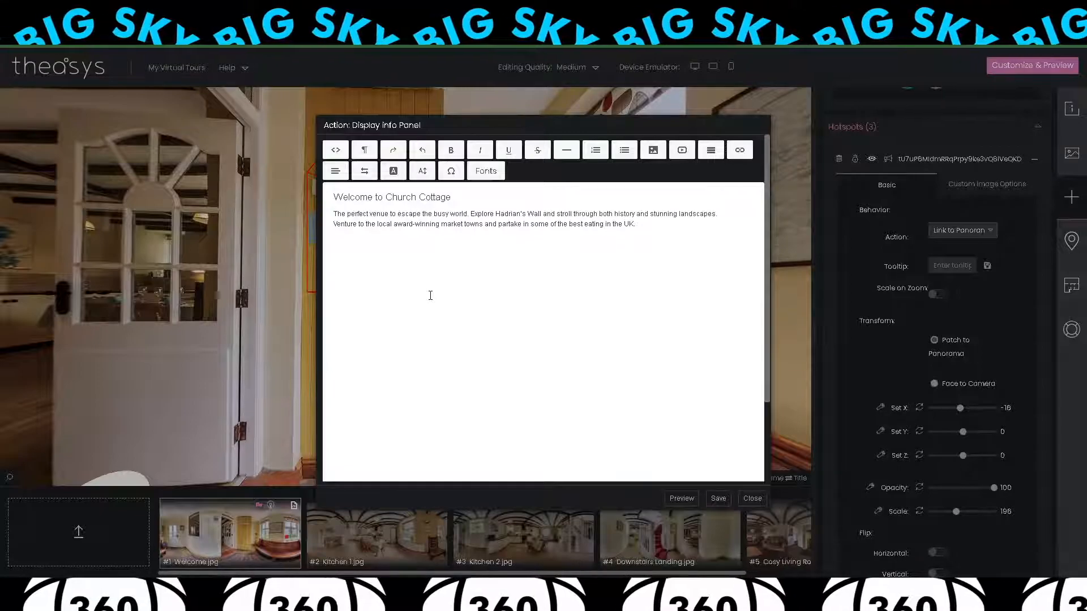
left_click(708, 502)
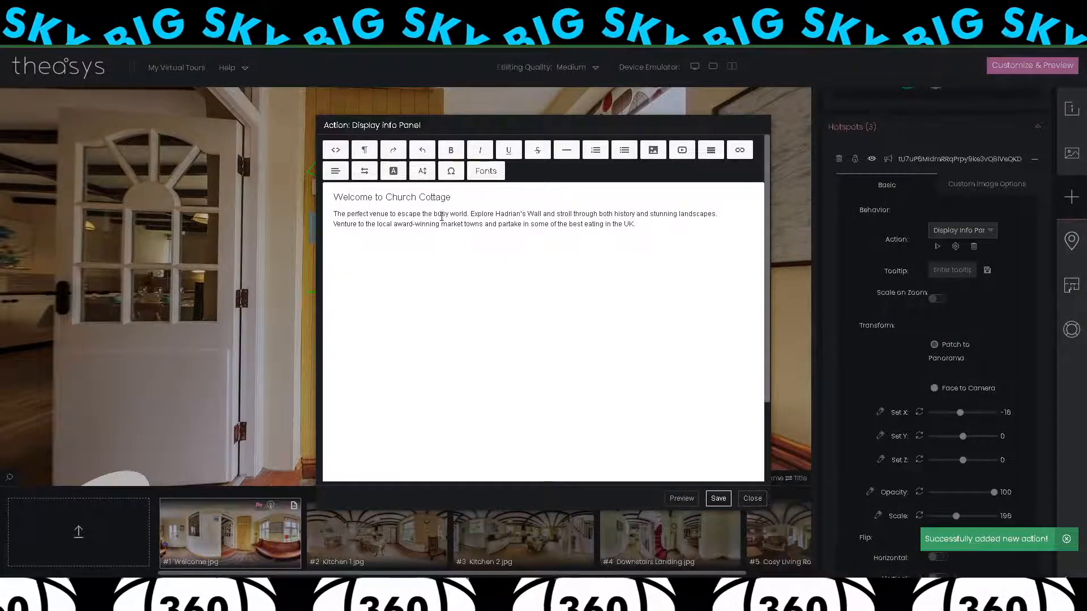
View the image upload option of the info panel editor without adding a picture.
left_click(653, 151)
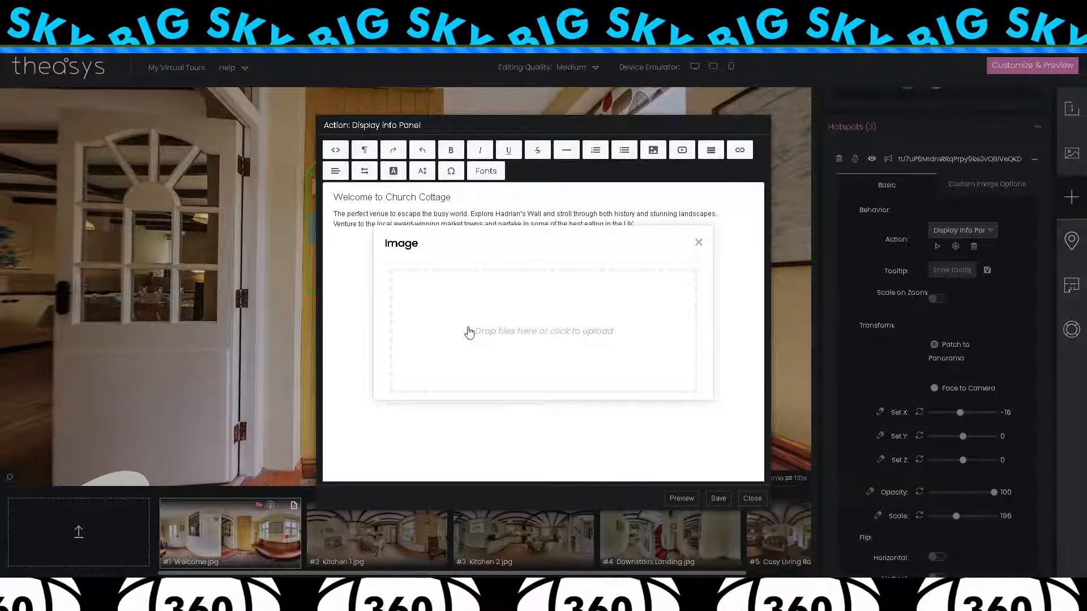
left_click(699, 243)
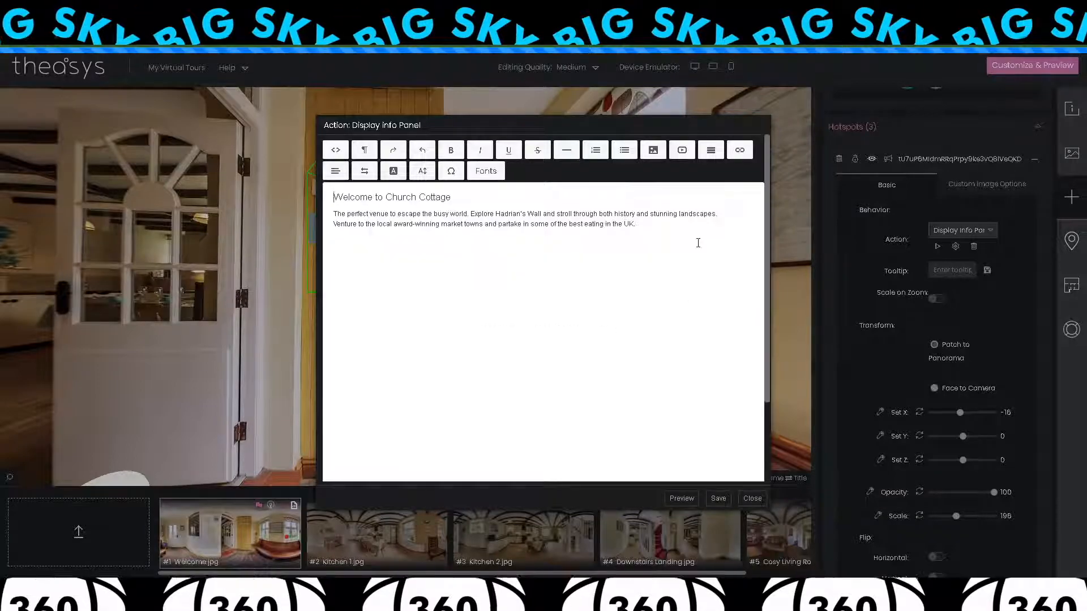
Save the Church Cottage info panel action and close its editor.
left_click(718, 499)
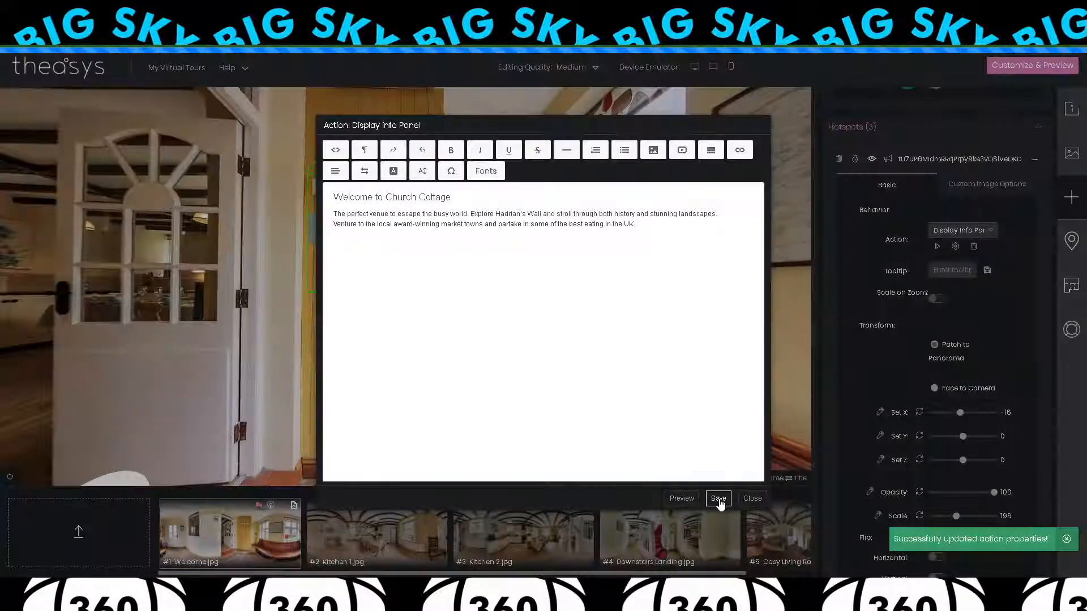
left_click(753, 499)
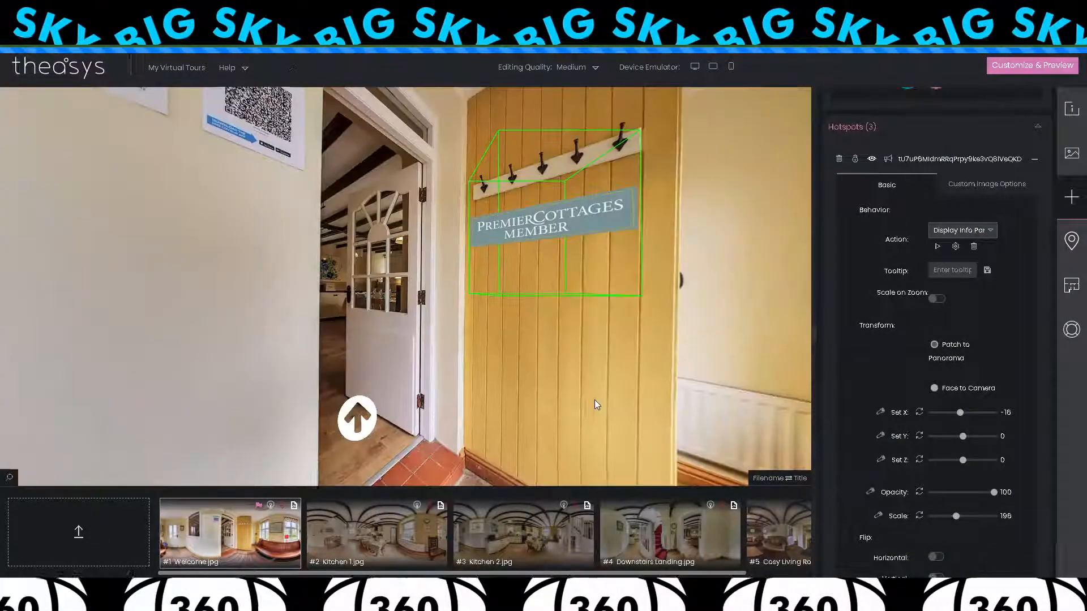
left_click_drag(595, 399, 541, 406)
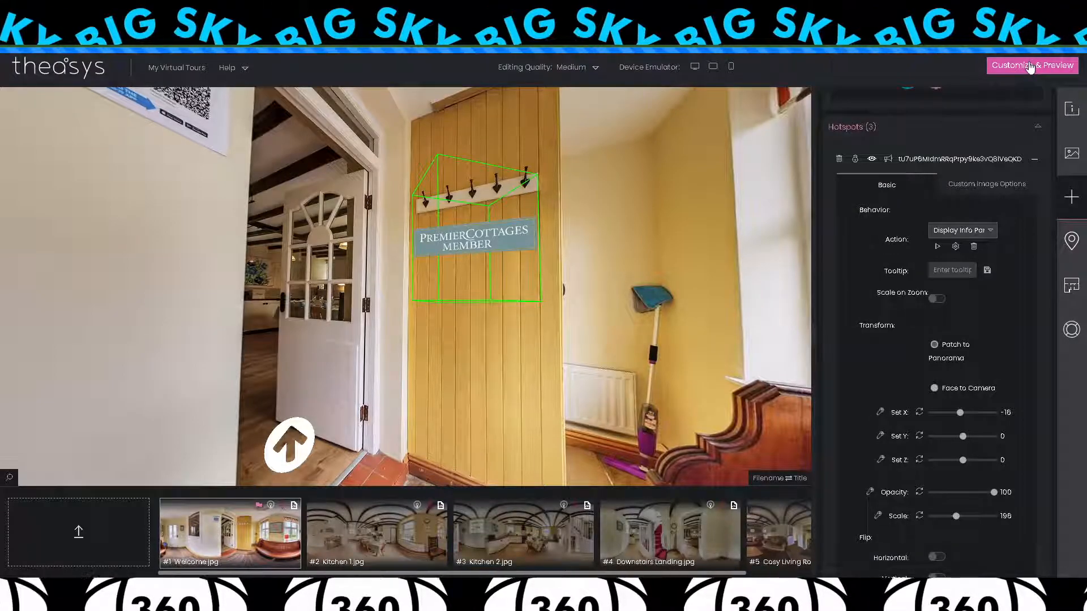
Open the customization options of the YouTube Live embed and set its theme font to Georgia.
left_click(1031, 67)
scroll(1032, 66, "down", 4)
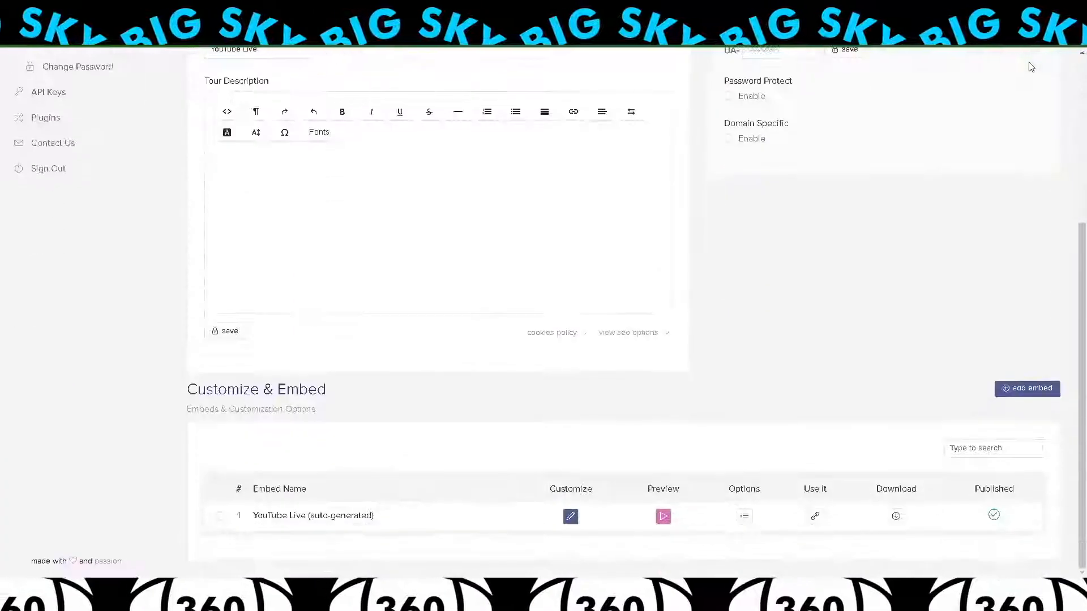
left_click(571, 517)
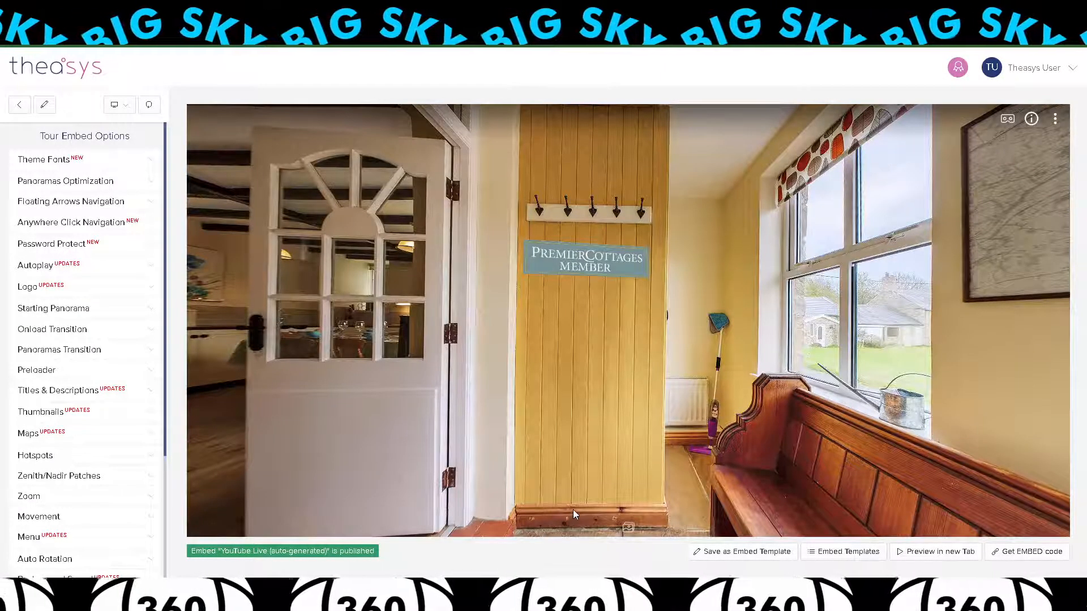
left_click(44, 164)
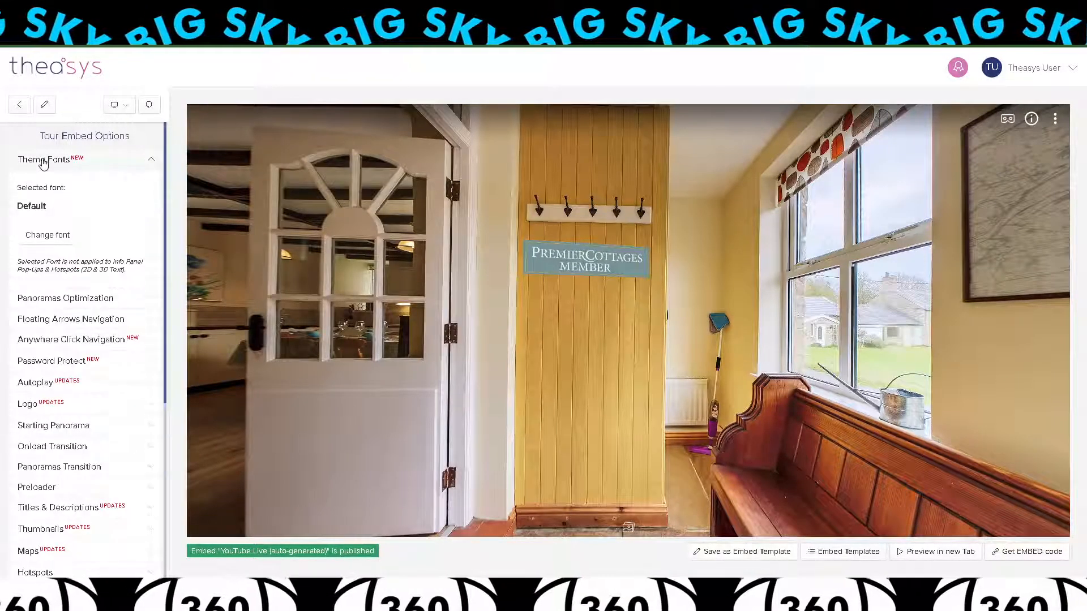
left_click(47, 235)
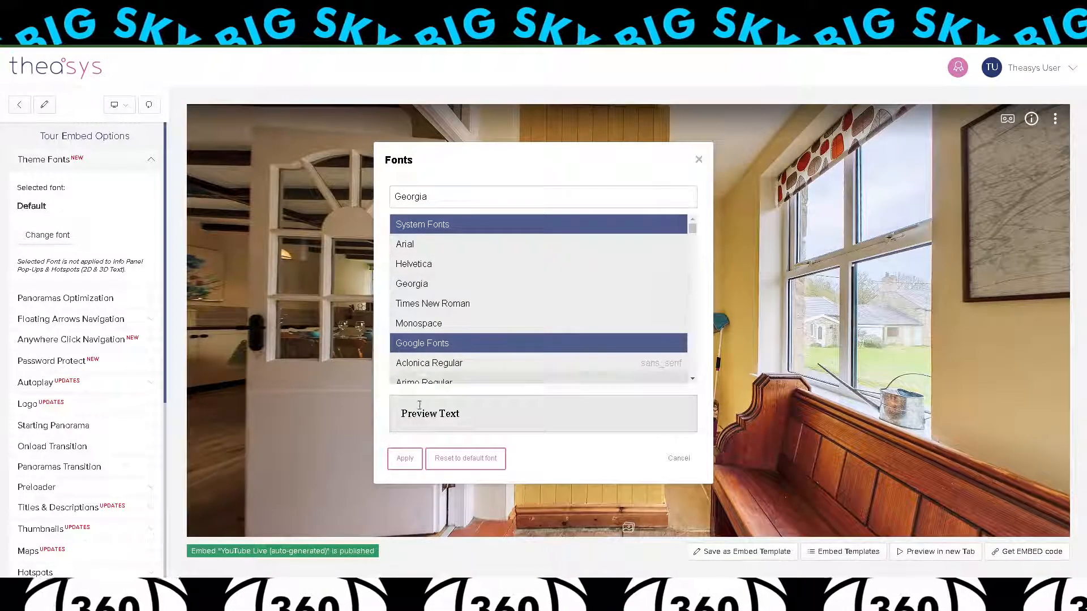
left_click(404, 458)
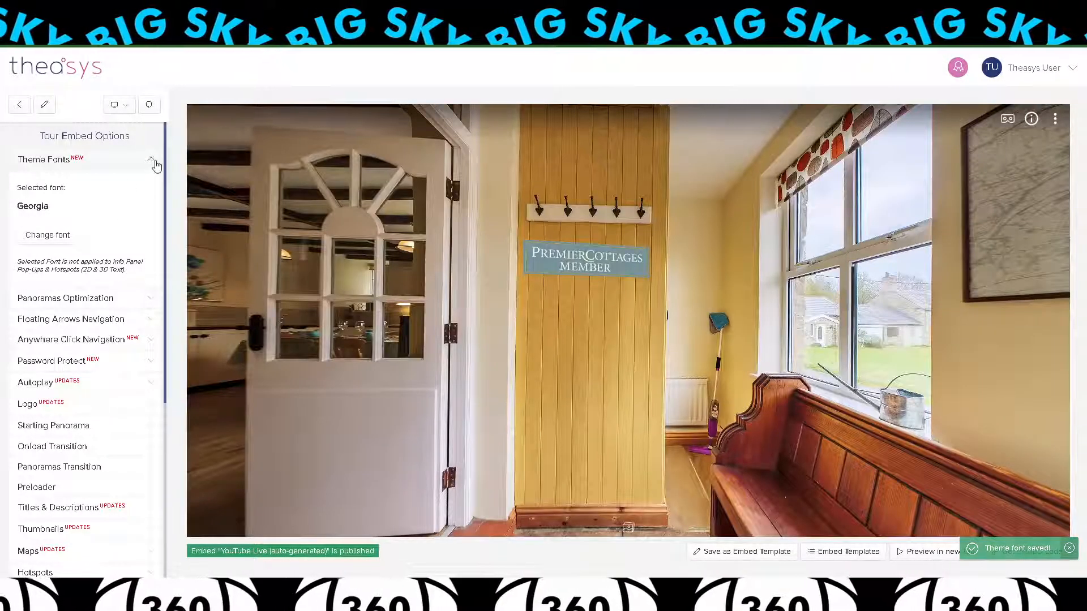
left_click(152, 161)
Review the panorama optimization settings and preview the tour, switching from the Welcome panorama to the Kitchen through the thumbnails.
left_click(152, 183)
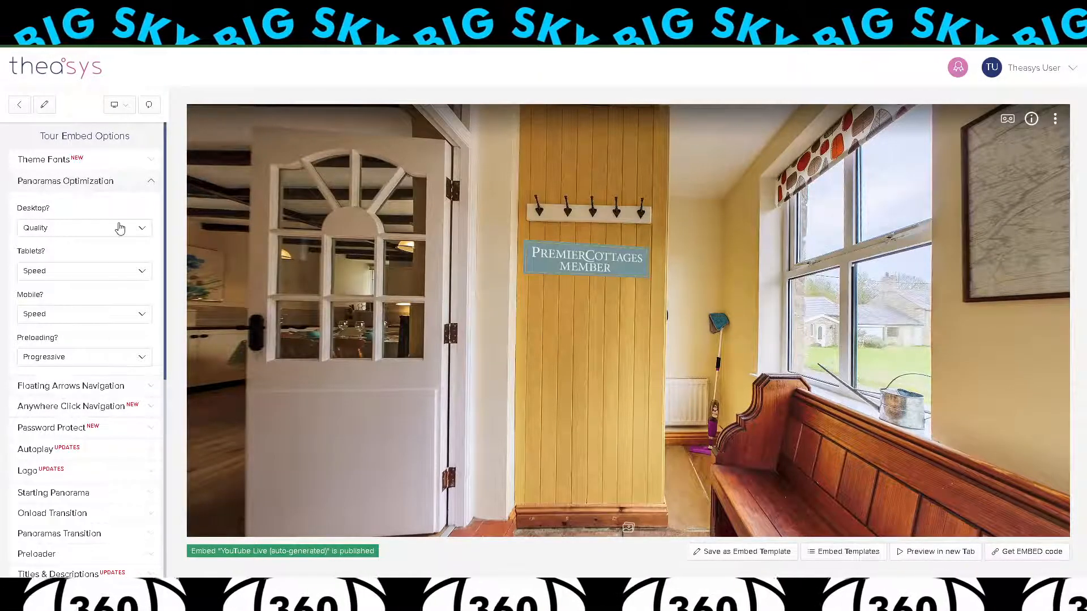
left_click(151, 185)
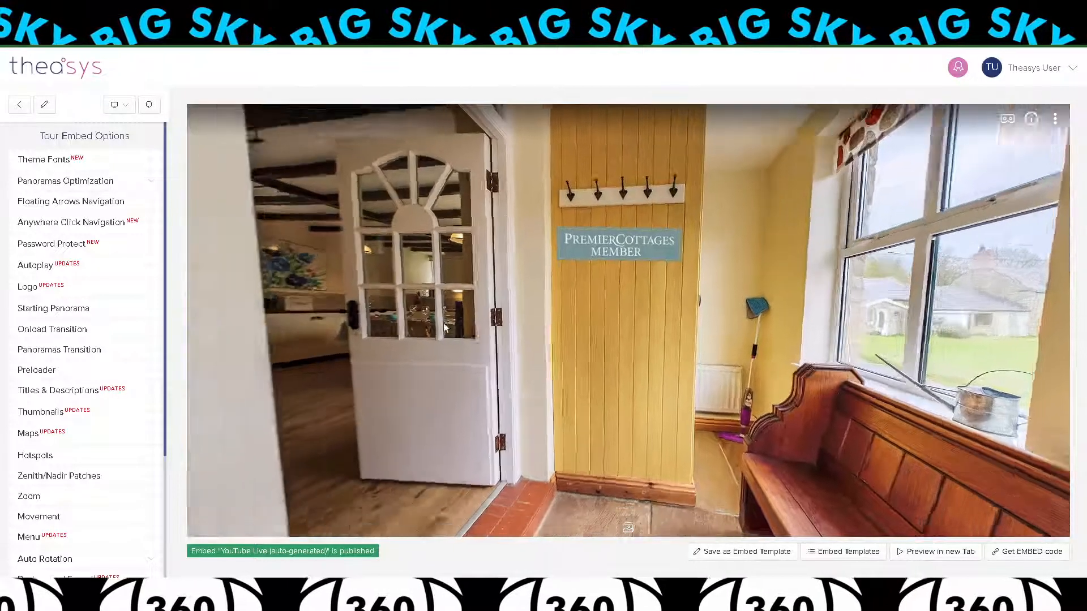
left_click_drag(444, 324, 416, 371)
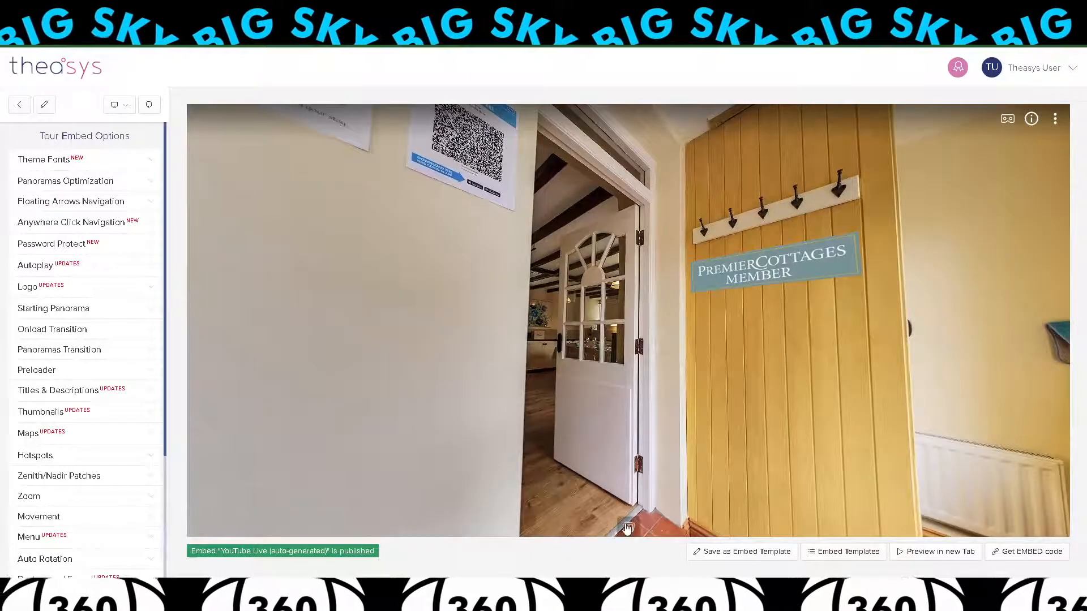
left_click(628, 527)
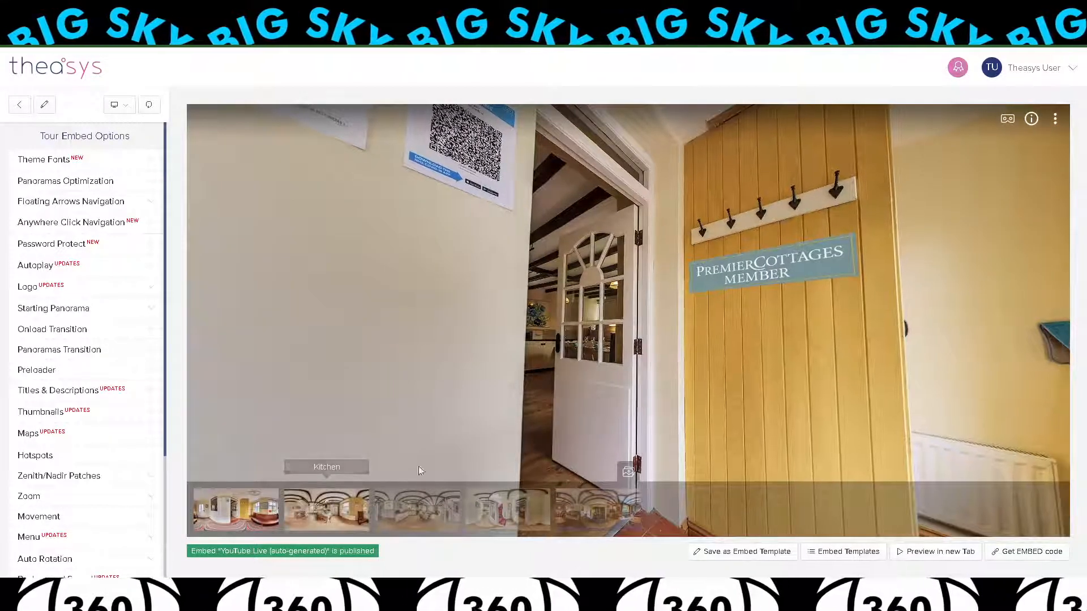
left_click(547, 408)
left_click_drag(637, 405, 568, 398)
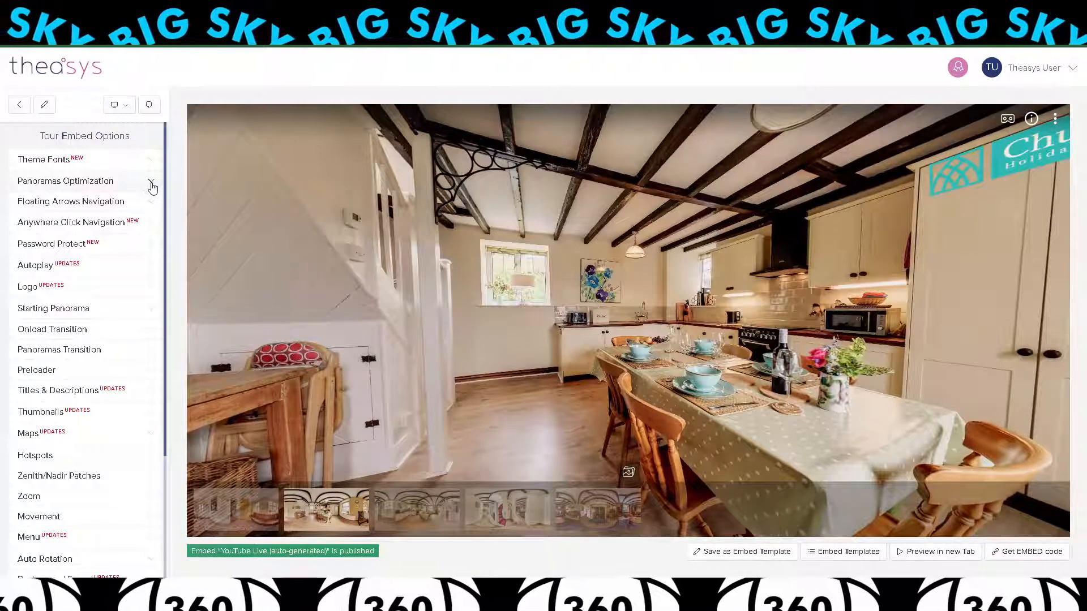
Enable floating arrows navigation and lower the arrows' vertical placement slightly.
left_click(150, 203)
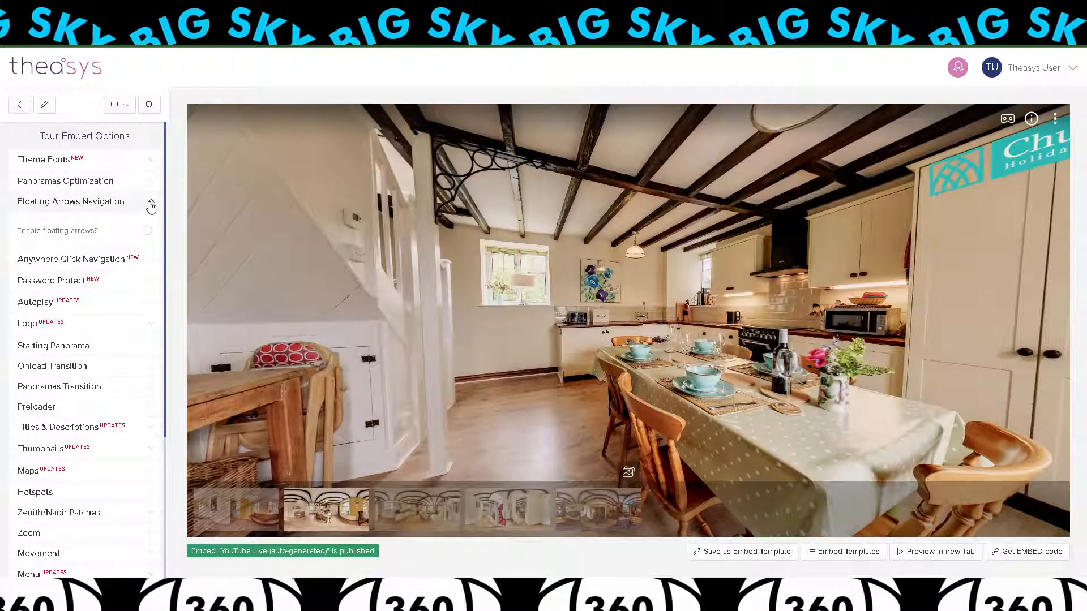
left_click(149, 231)
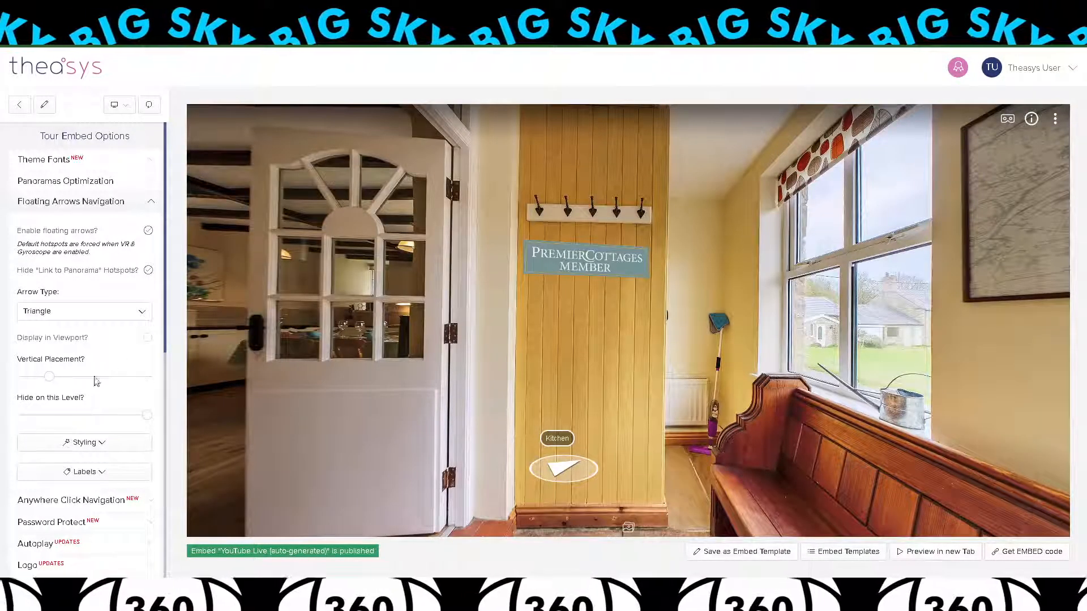
mouse_move(50, 377)
left_mouse_down()
mouse_move(72, 380)
mouse_move(48, 383)
left_mouse_up()
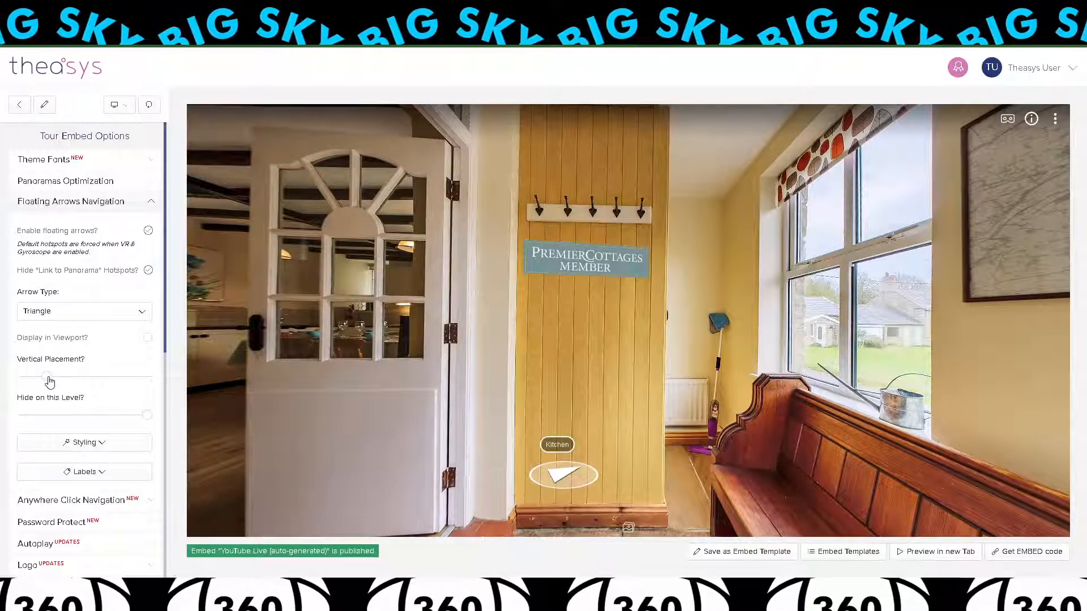
Reduce the initial shadow opacity of the floating arrow icons slightly and follow the Kitchen arrow in the preview.
left_click(83, 448)
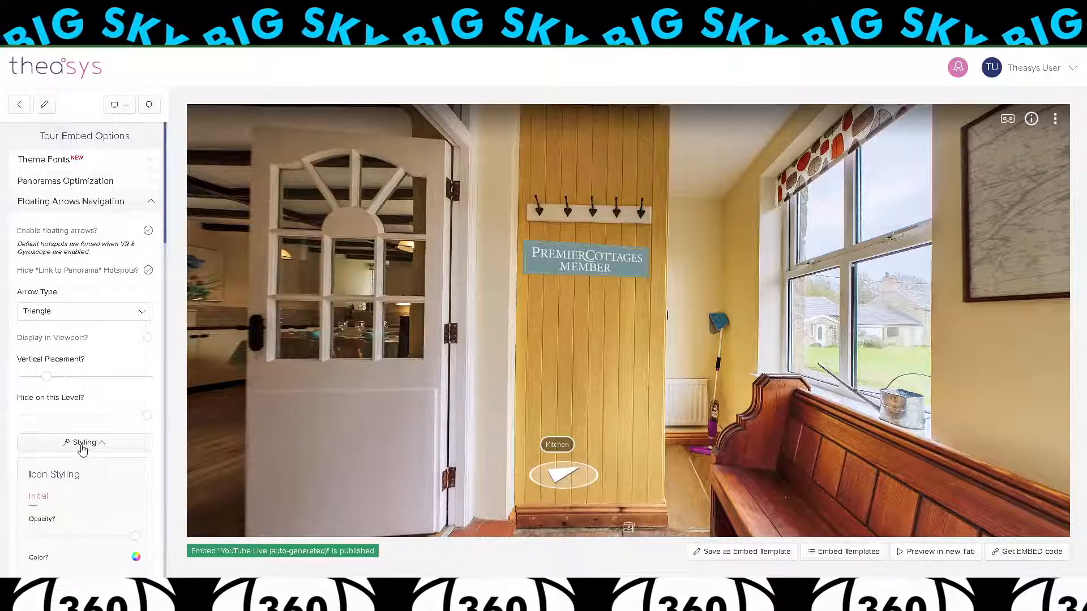
left_click_drag(165, 196, 188, 263)
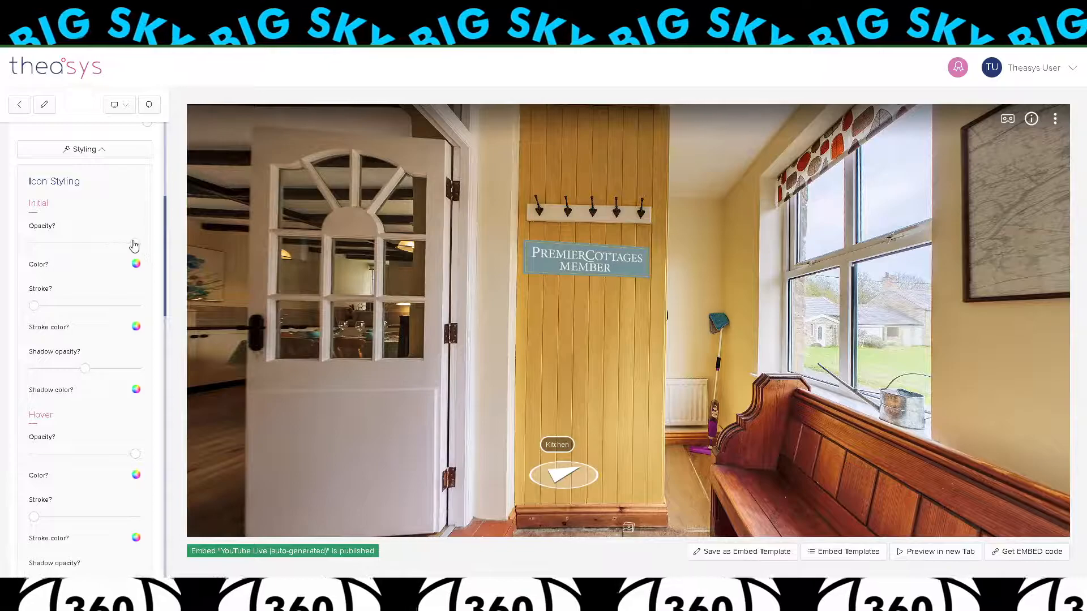
mouse_move(133, 245)
left_mouse_down()
mouse_move(92, 245)
mouse_move(155, 243)
left_mouse_up()
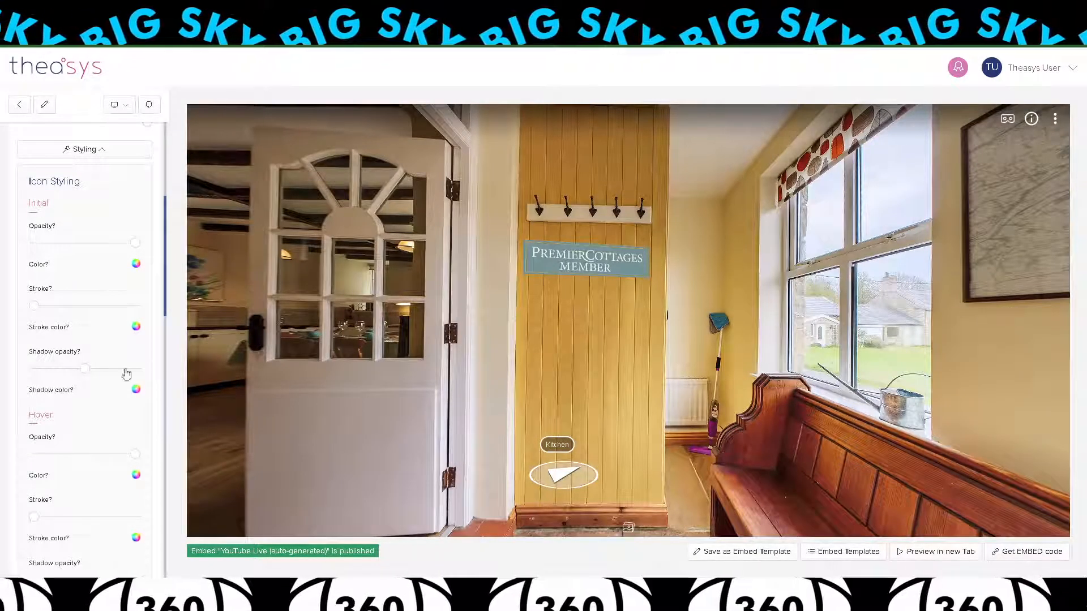
mouse_move(87, 374)
left_mouse_down()
mouse_move(126, 376)
mouse_move(75, 375)
left_mouse_up()
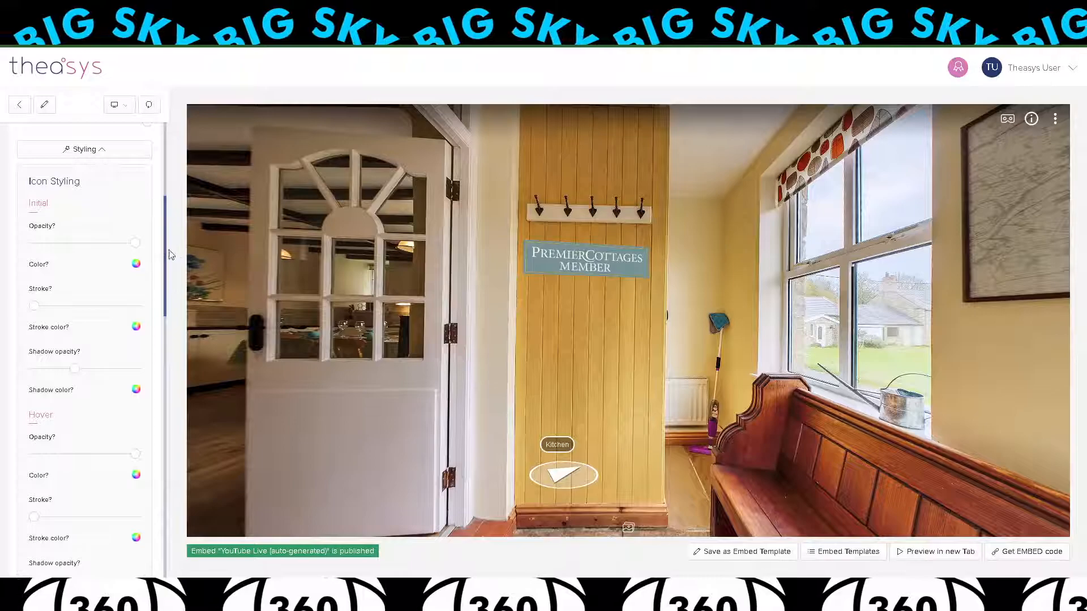
left_click_drag(165, 249, 164, 215)
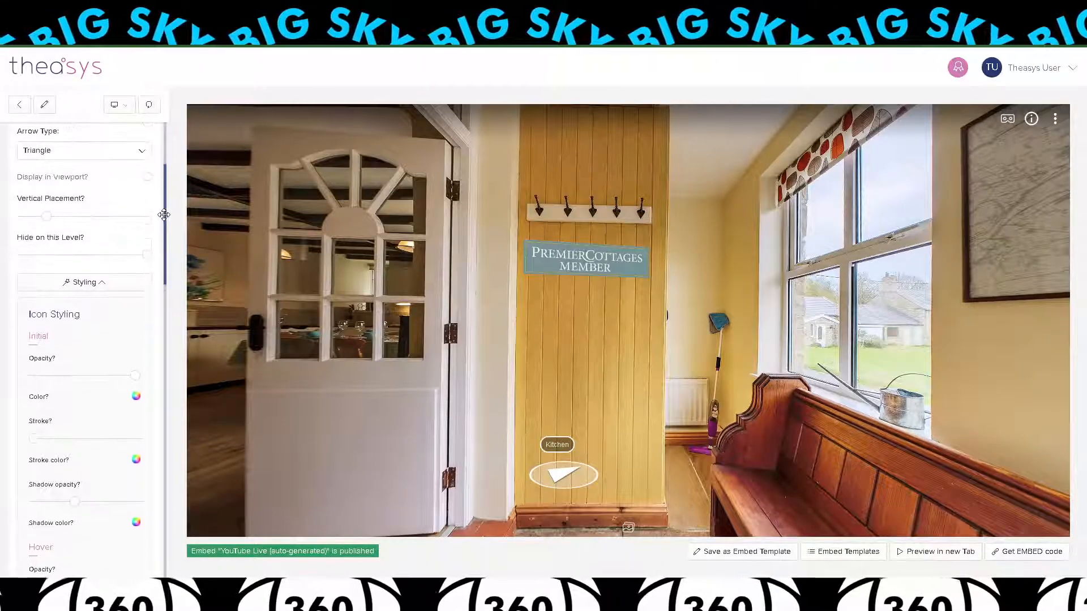
left_click(105, 285)
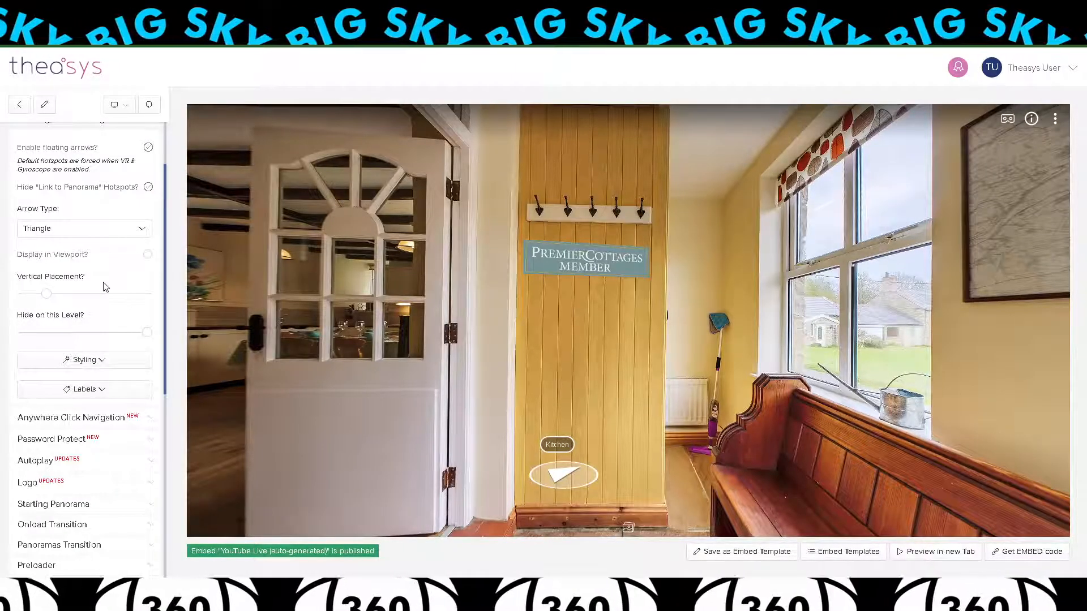
left_click(567, 474)
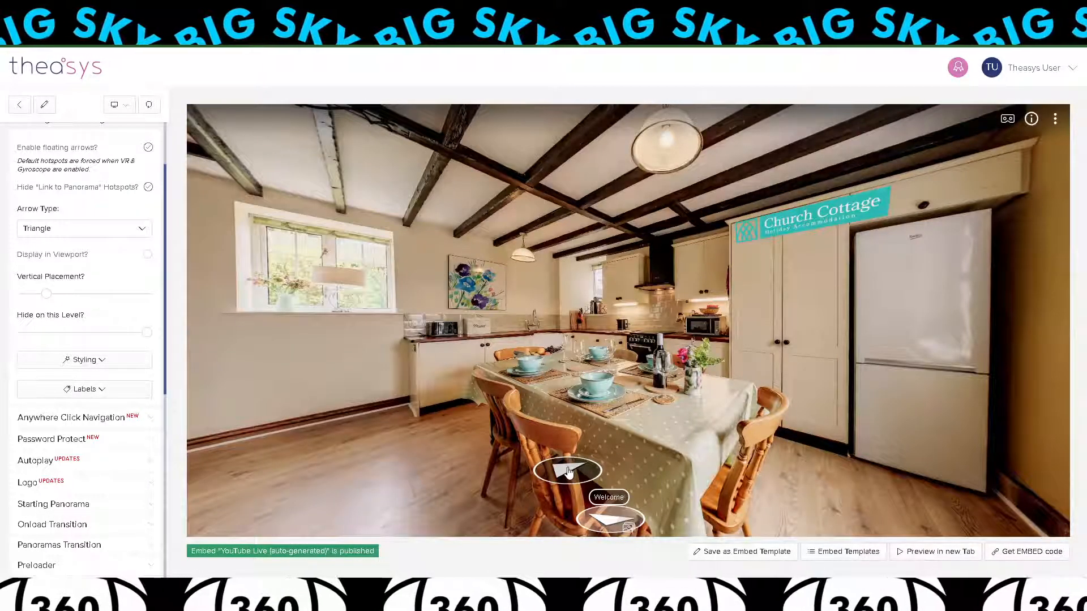
Enable anywhere click navigation and test it by moving from the Welcome panorama to the Kitchen.
left_click(151, 425)
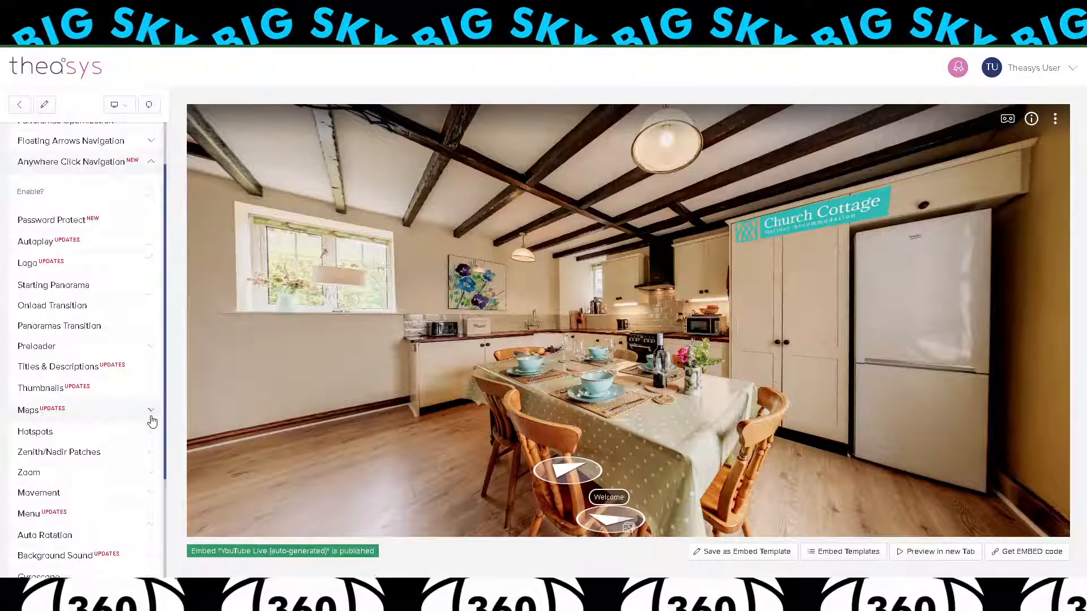
left_click(148, 193)
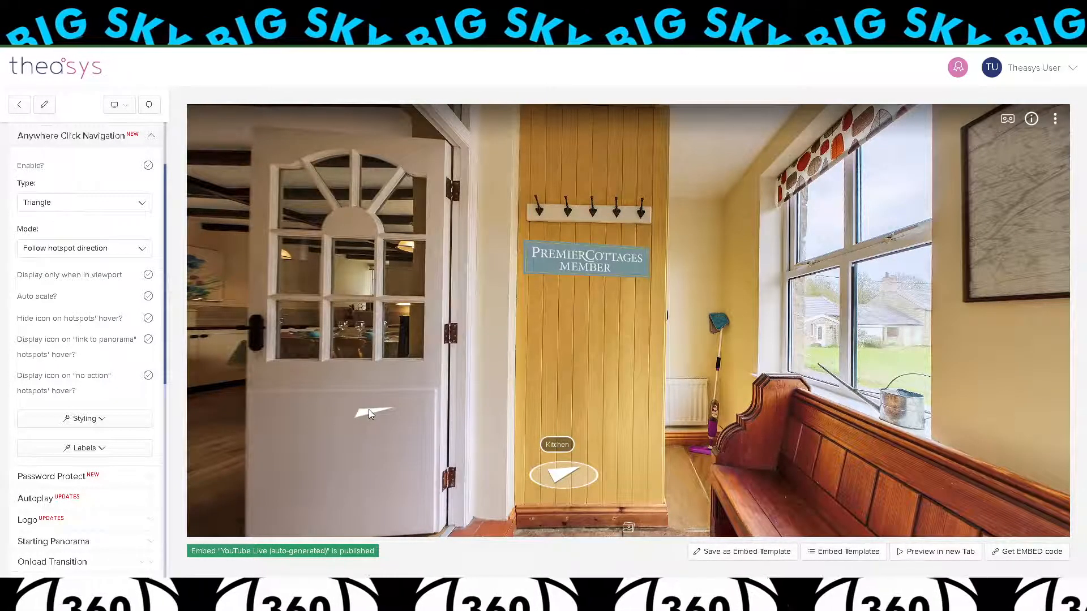
left_click(287, 404)
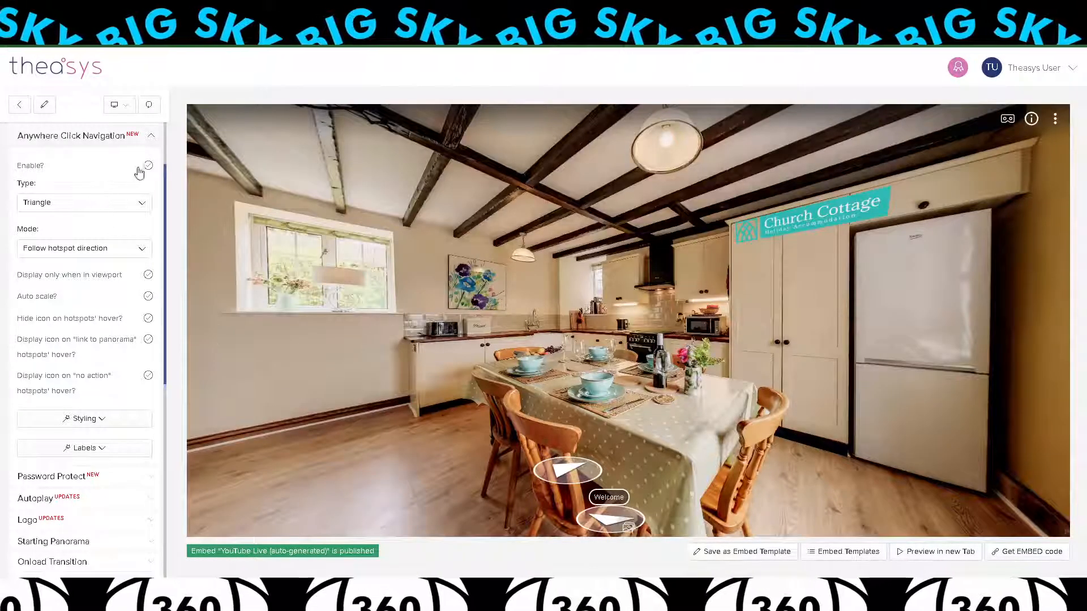
left_click(151, 135)
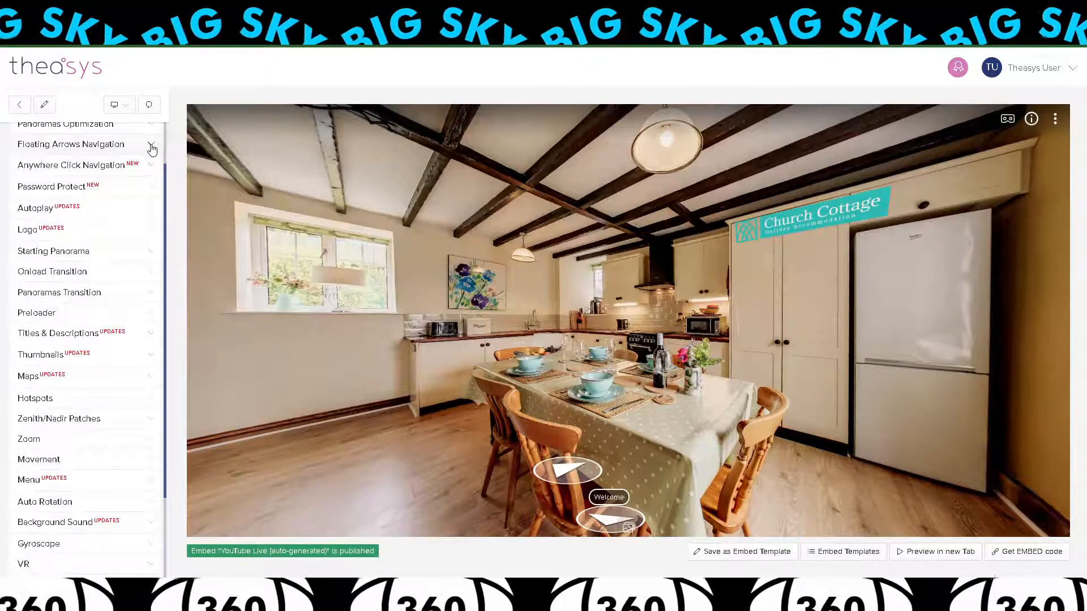
Show the "Link to Panorama" hotspots alongside the floating arrows and hide them again.
left_click(152, 146)
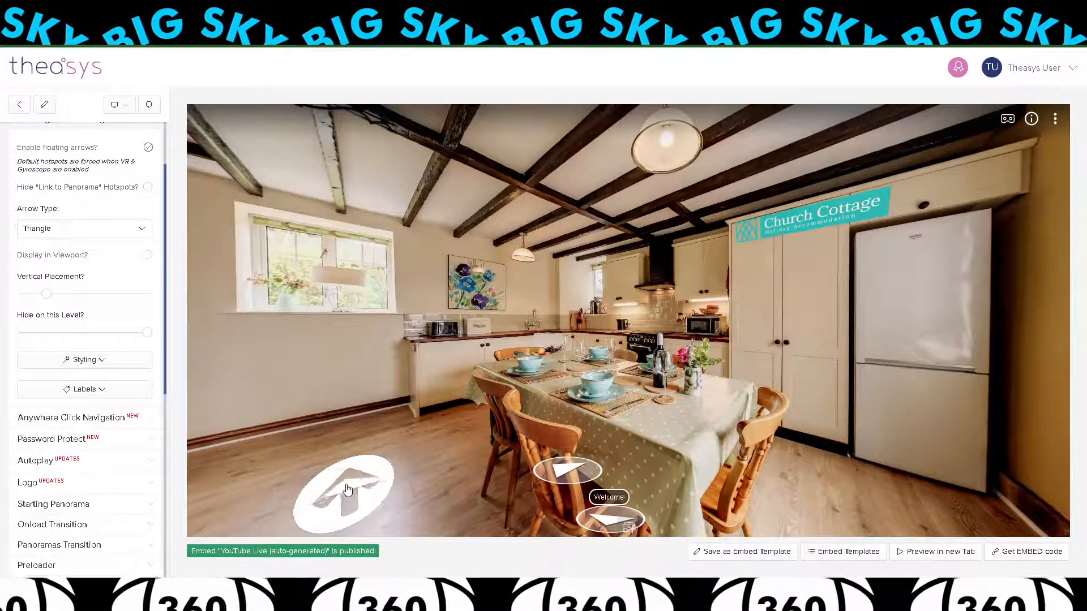
left_click(149, 189)
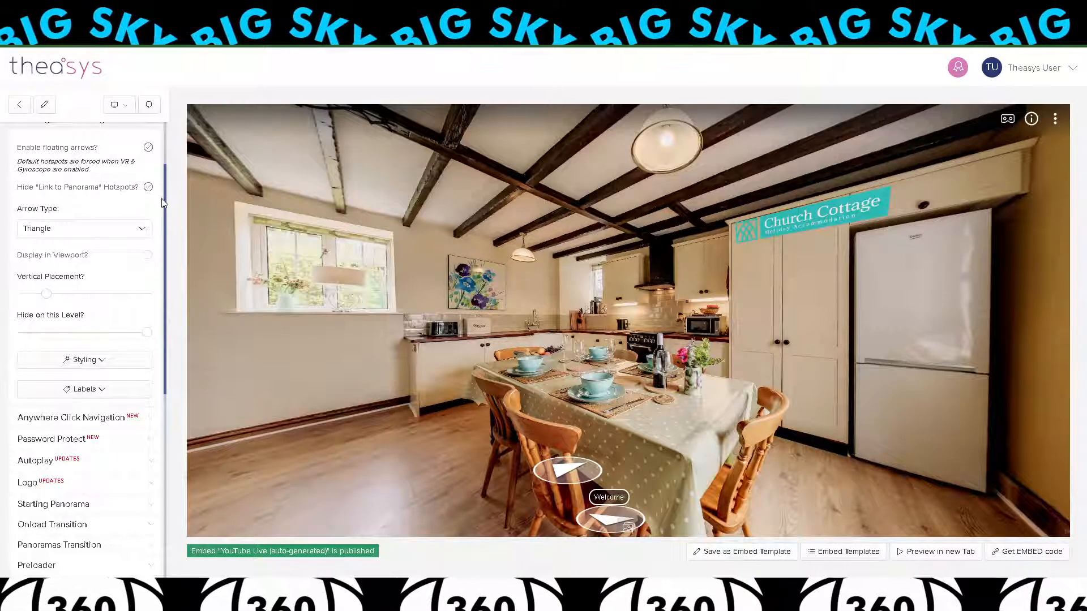
scroll(165, 197, "up", 2)
left_click(153, 172)
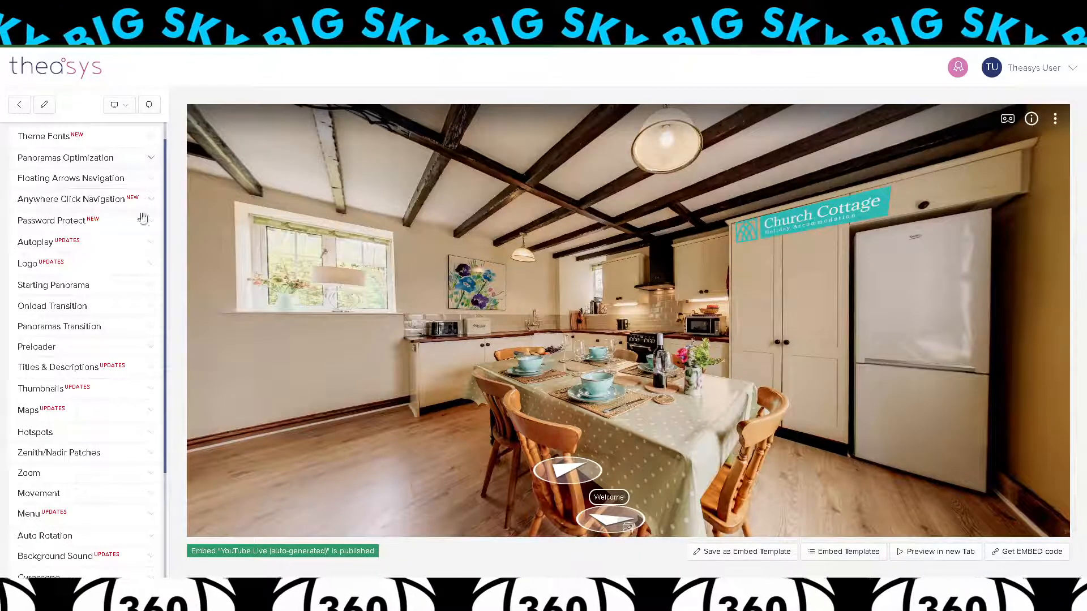
Reload the tour preview and turn off autoplay for the embed.
left_click(150, 245)
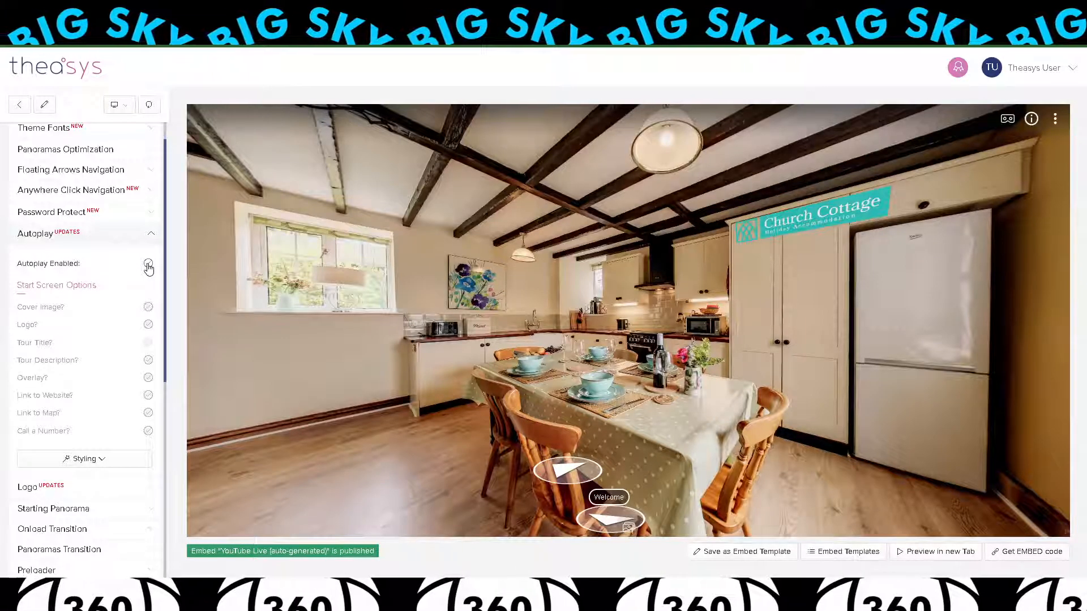
left_click(149, 104)
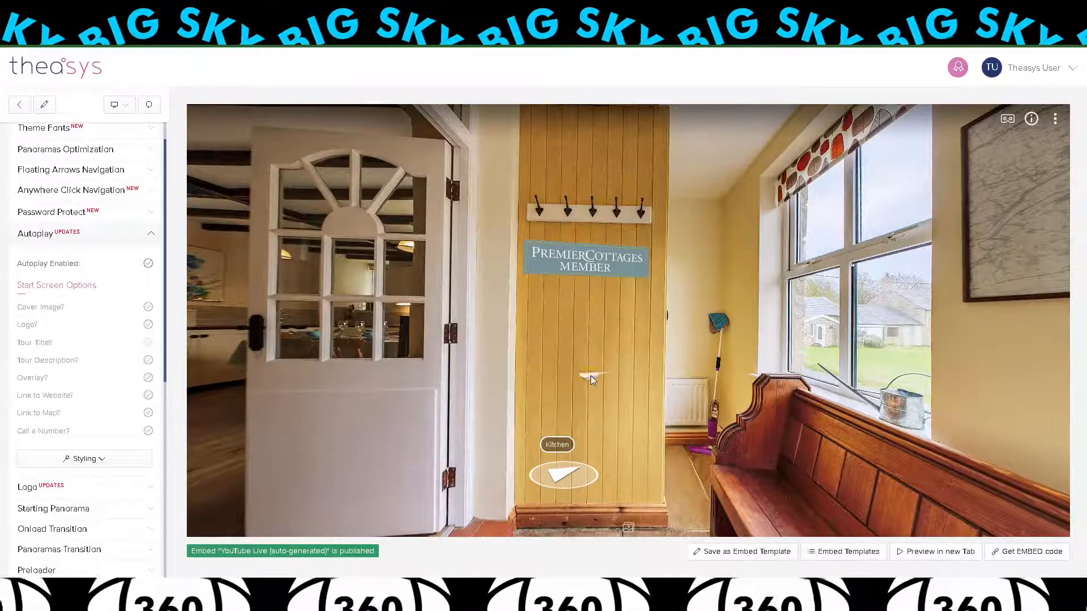
left_click(146, 265)
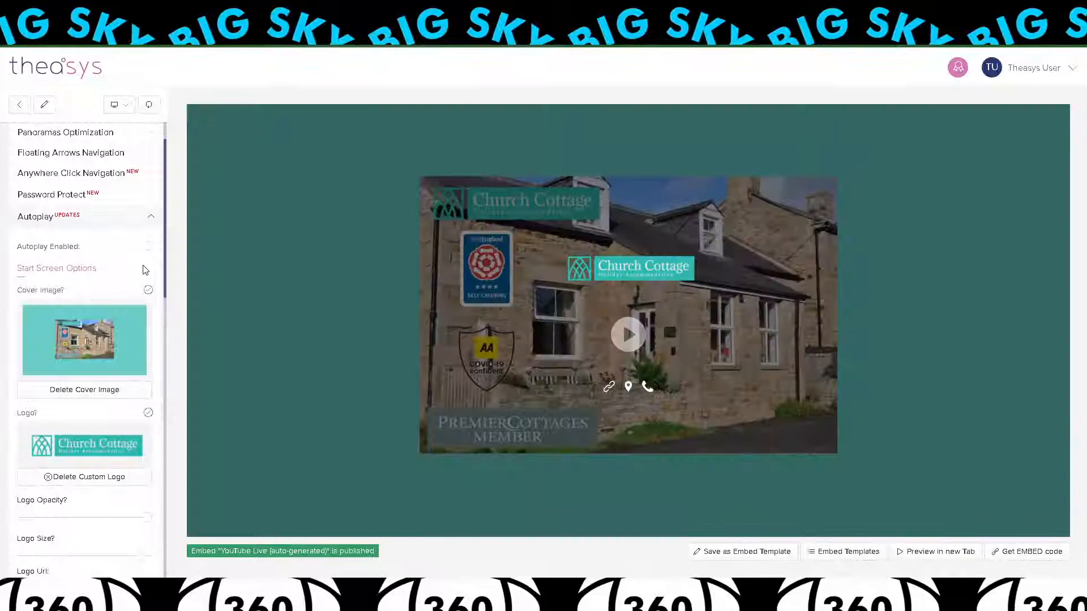
Delete the start screen's custom cover image and switch off its logo.
left_click(111, 390)
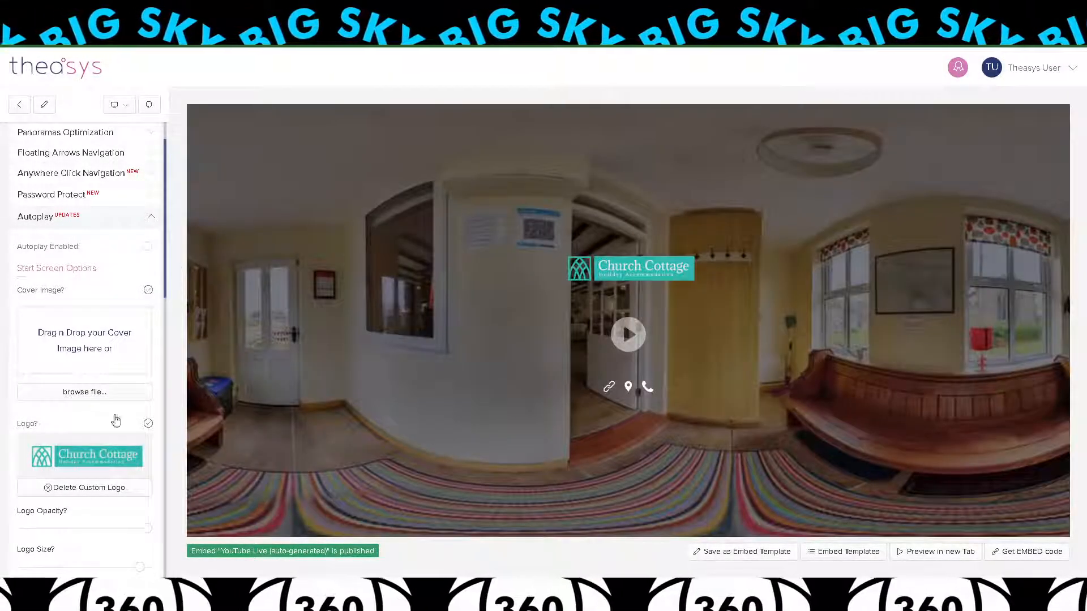
left_click(148, 424)
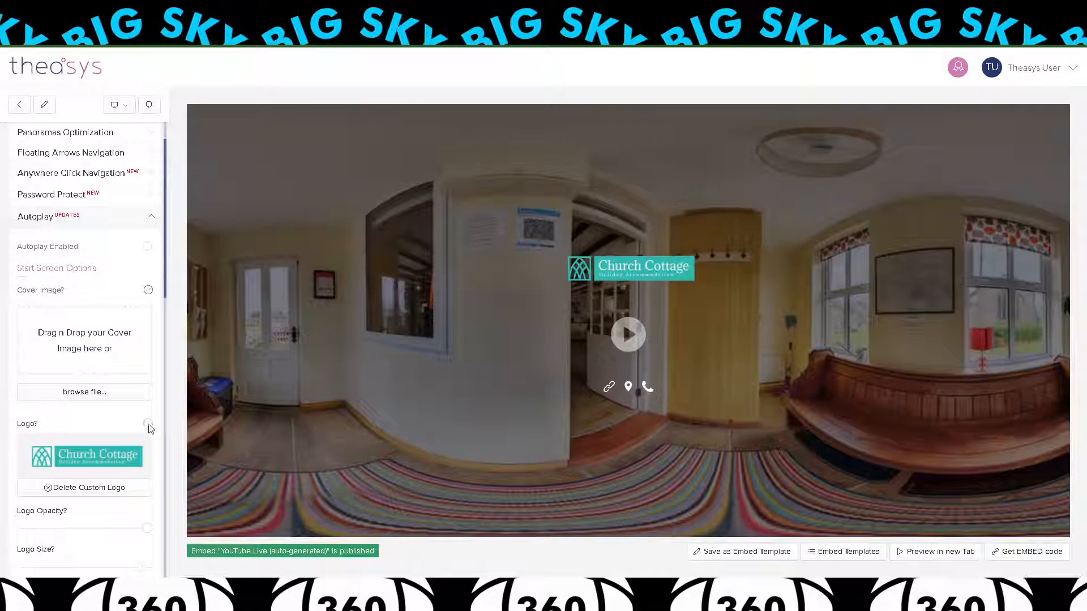
Switch off the start screen's tour description, overlay, website link, map link and call number.
left_click(108, 488)
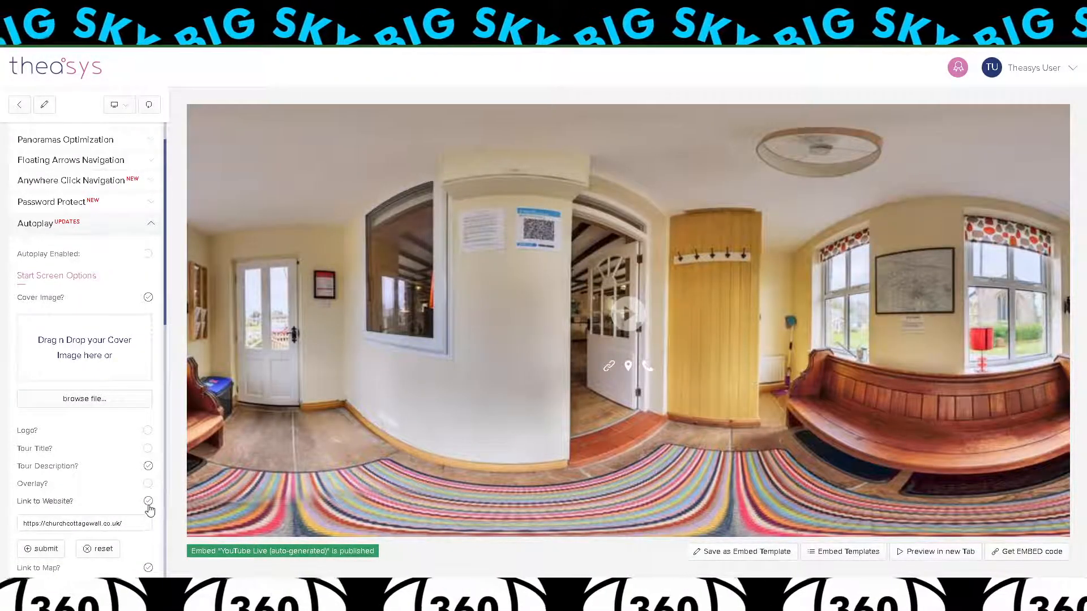
scroll(159, 484, "down", 8)
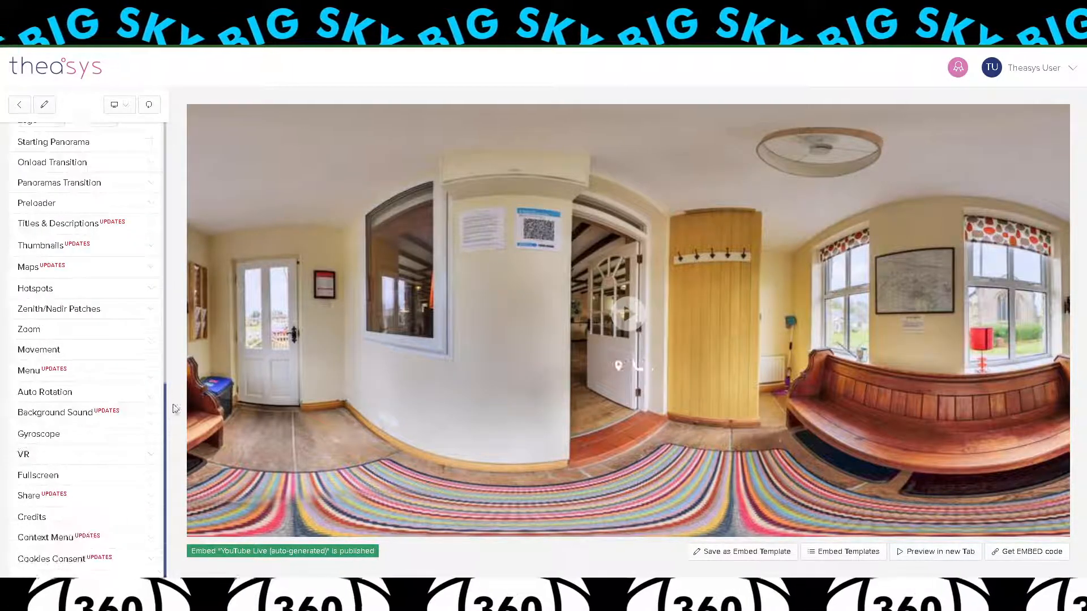
scroll(163, 417, "up", 5)
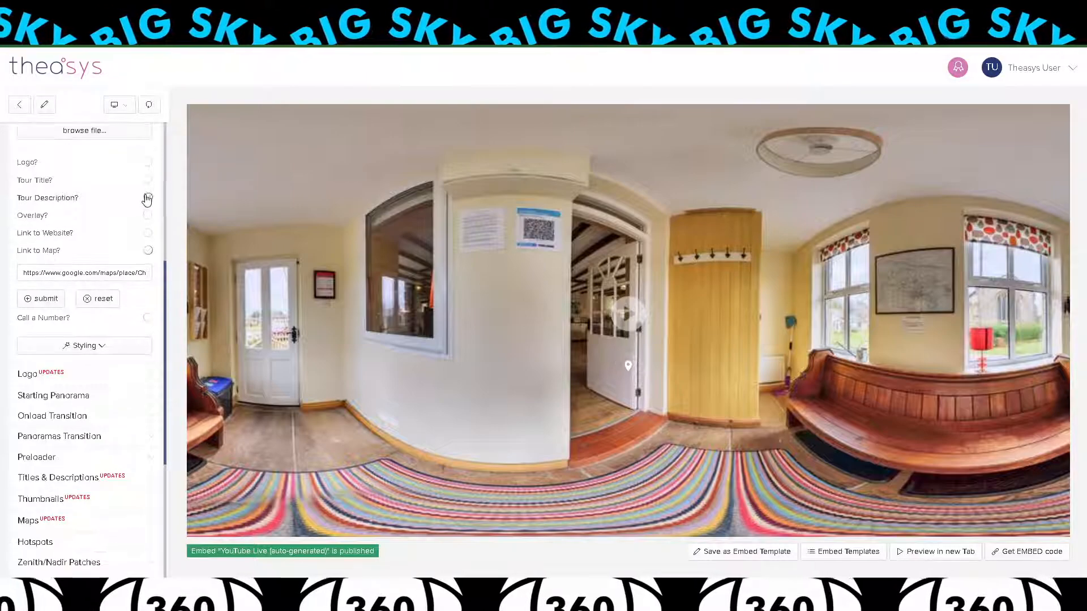
left_click(148, 212)
scroll(164, 241, "up", 3)
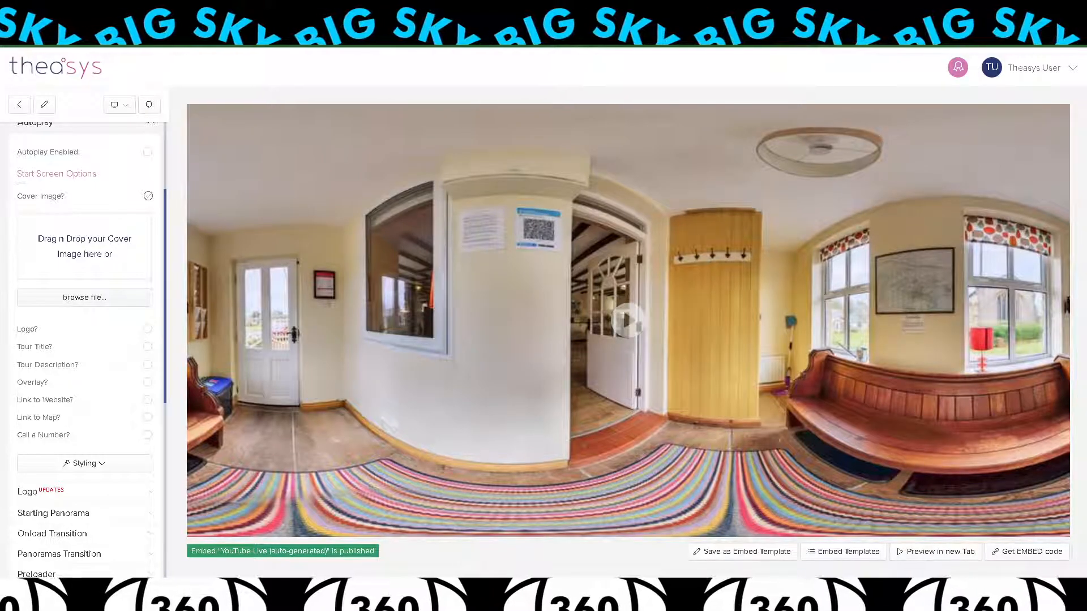
Upload the branded Church Cottage photo as the start screen's cover image and enable the tour title with the logo off.
left_click(983, 484)
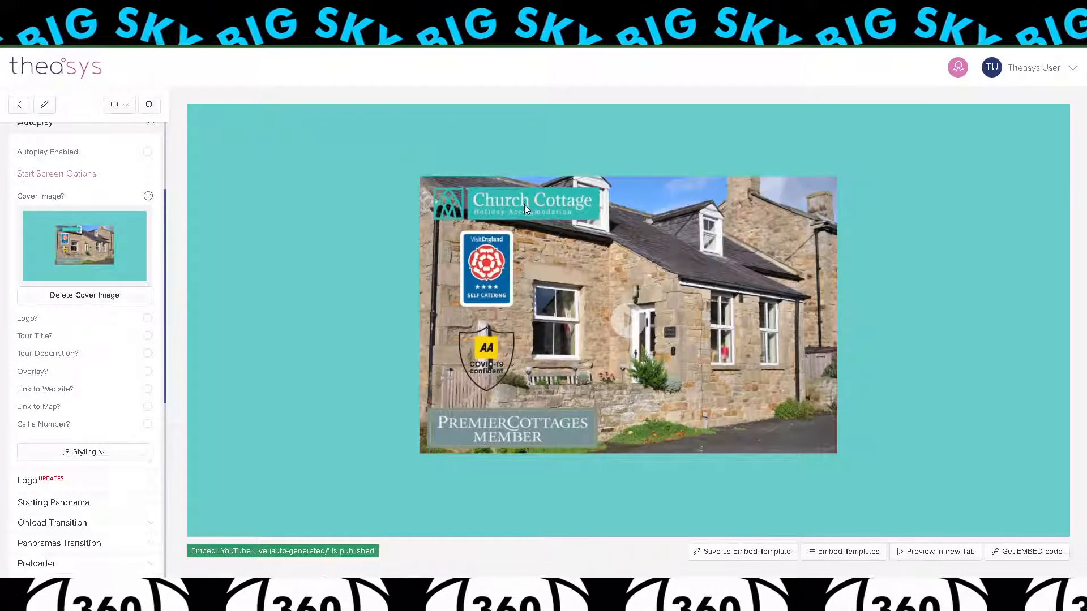
left_click(148, 320)
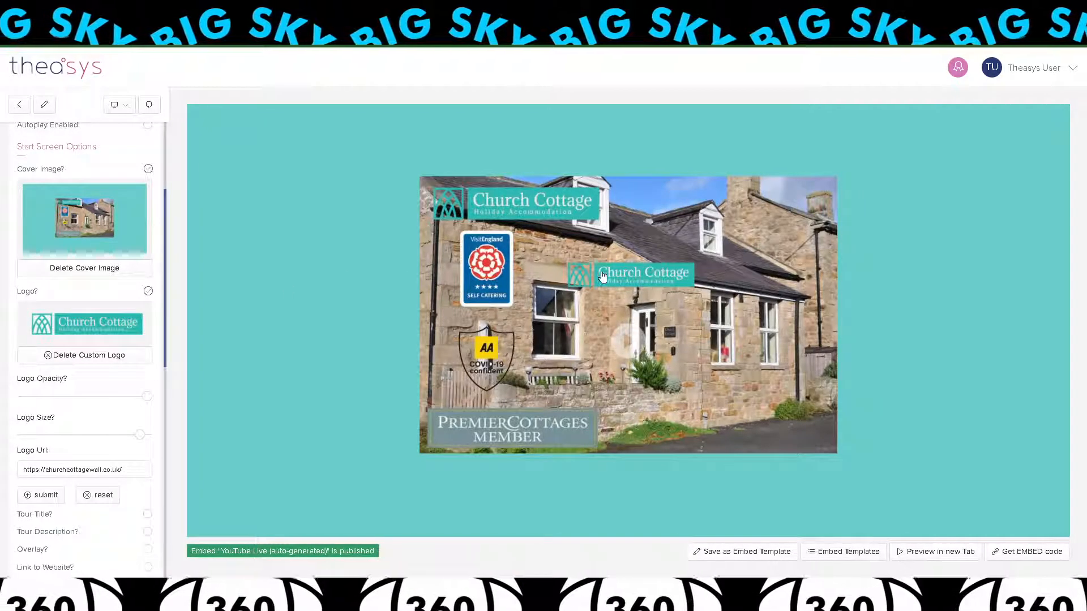
left_click(147, 292)
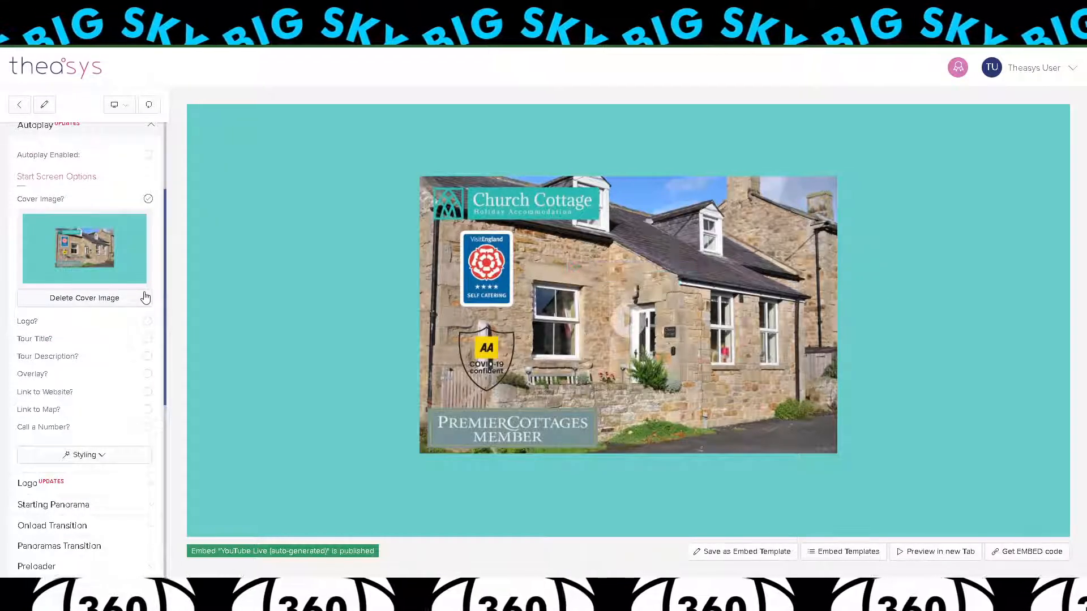
left_click(148, 340)
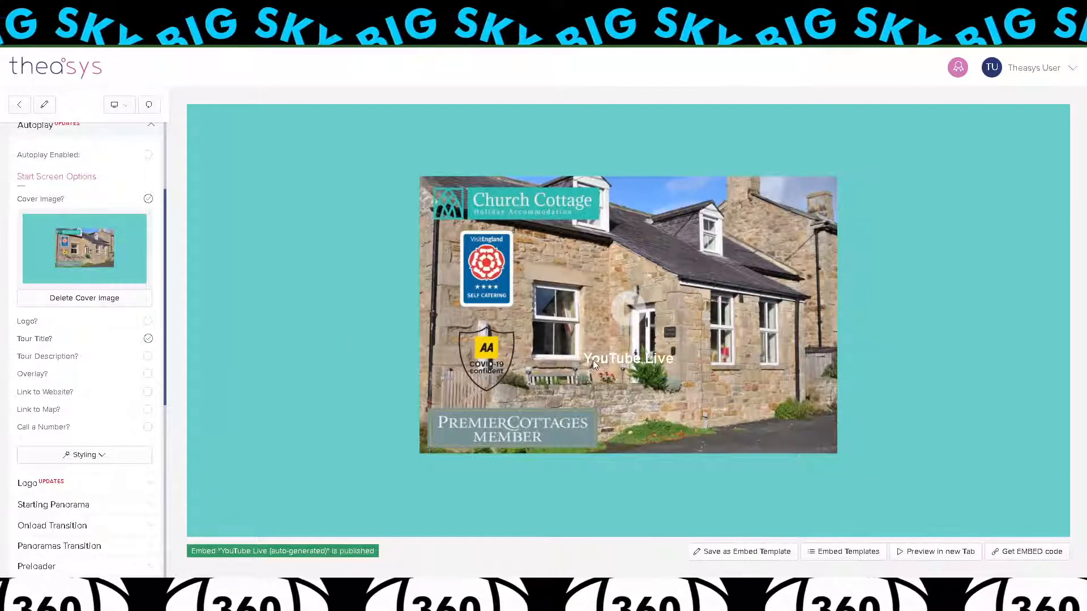
Open the YouTube Live tour's options and enter the Church Cottage welcome heading and introduction as the tour description.
left_click(46, 105)
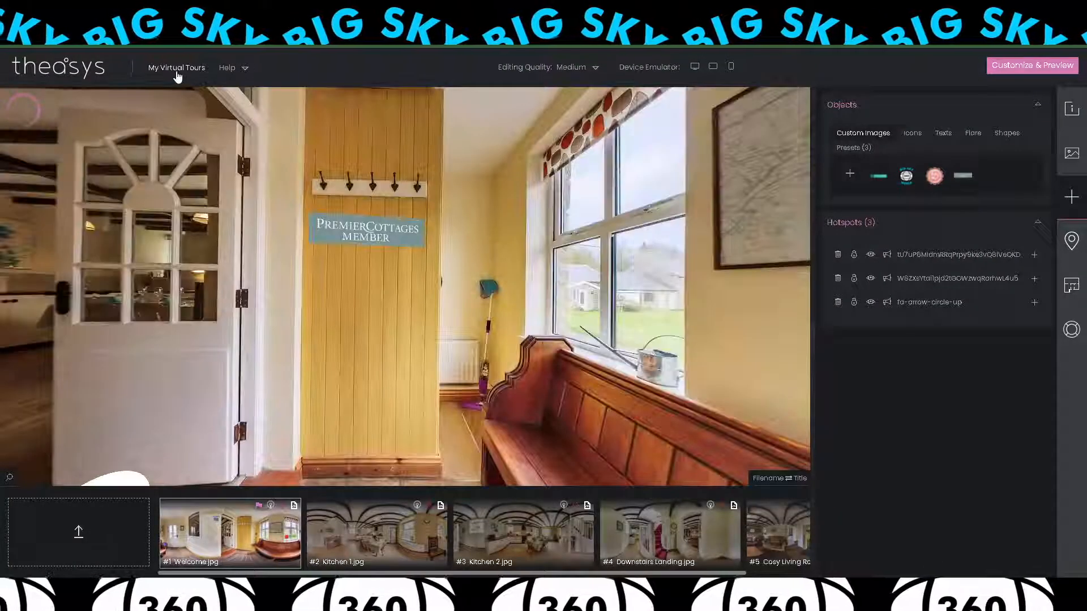
left_click(176, 69)
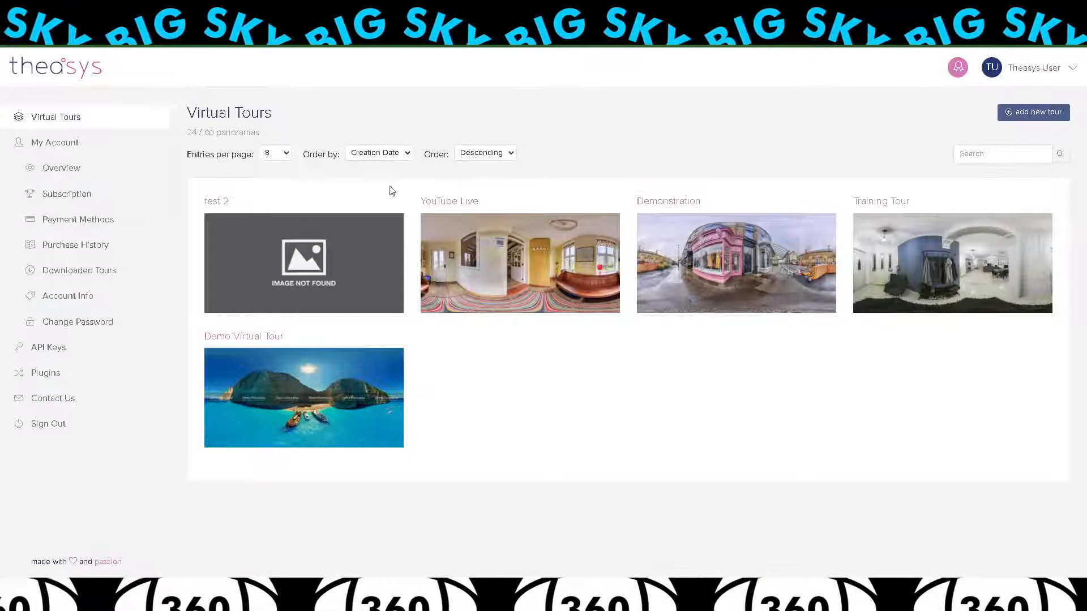
left_click(456, 201)
left_click(263, 415)
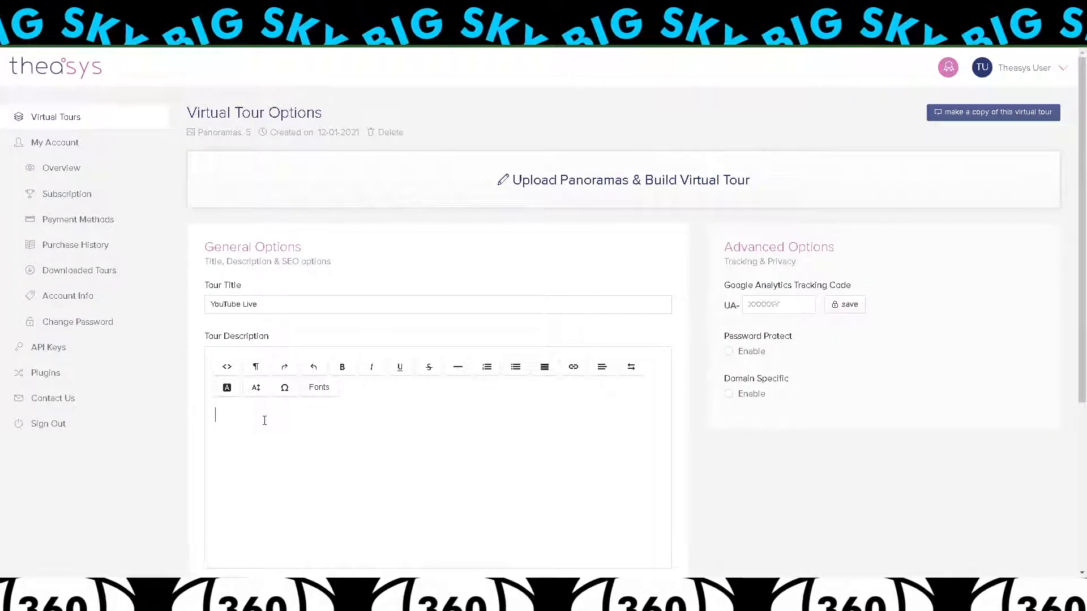
type("Welcome to Church CottageThe perfect venue to escape the busy world. Explore Hadrian’s Wall and stroll through both history and stunning landscapes.Venture to the local award-winning market towns and partake in some of the best eating in the UK.")
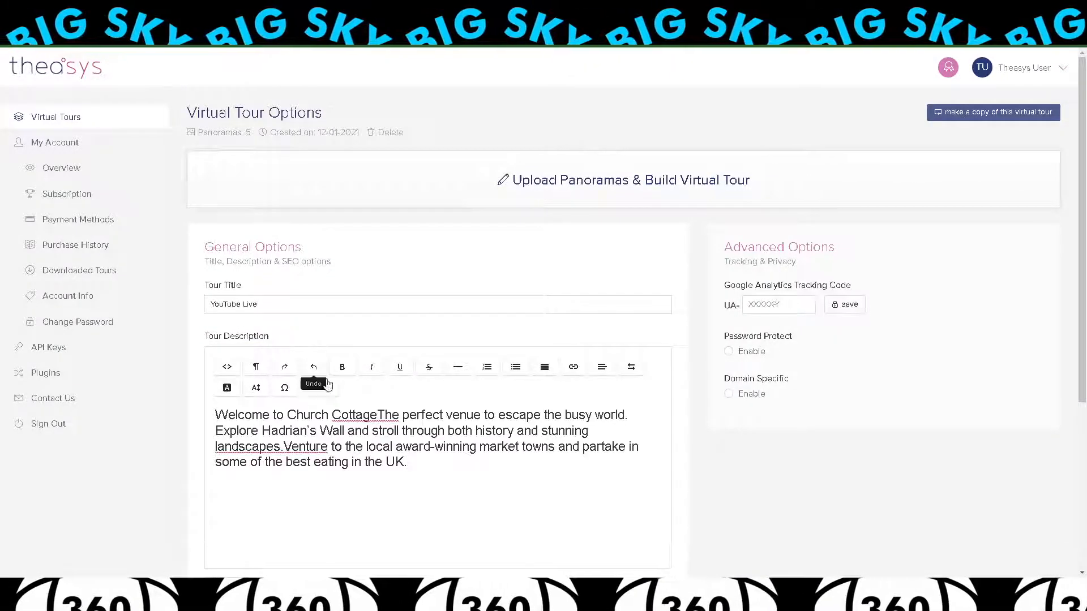
Move "Welcome to Church Cottage" from the description into the tour title, and reopen the YouTube Live (auto-generated) embed's customization.
left_click(377, 415)
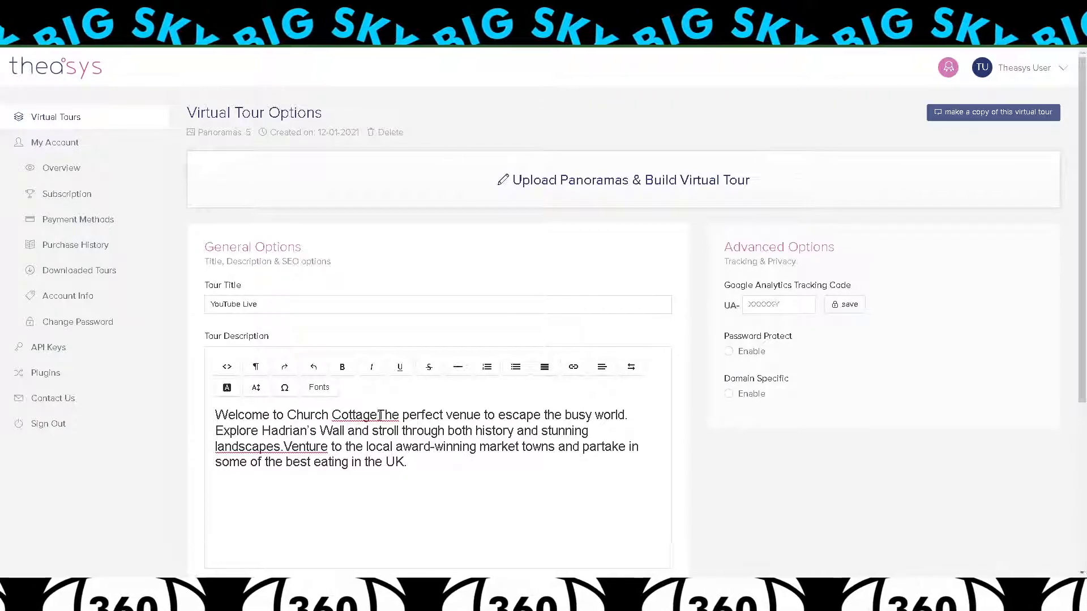
key("Return")
left_click_drag(389, 415, 214, 415)
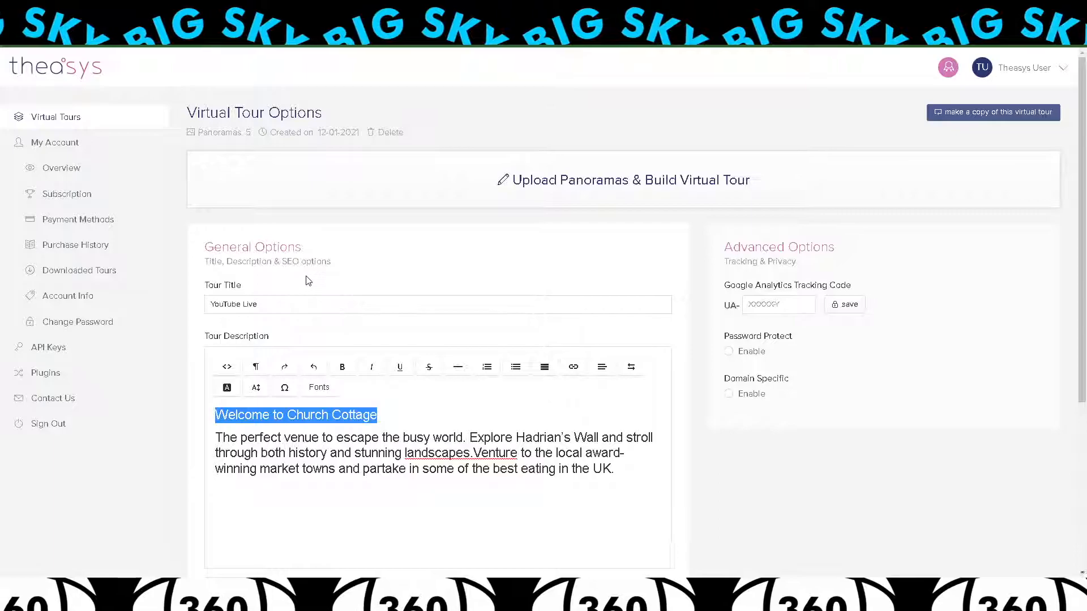
key("ctrl+x")
left_click_drag(304, 306, 205, 308)
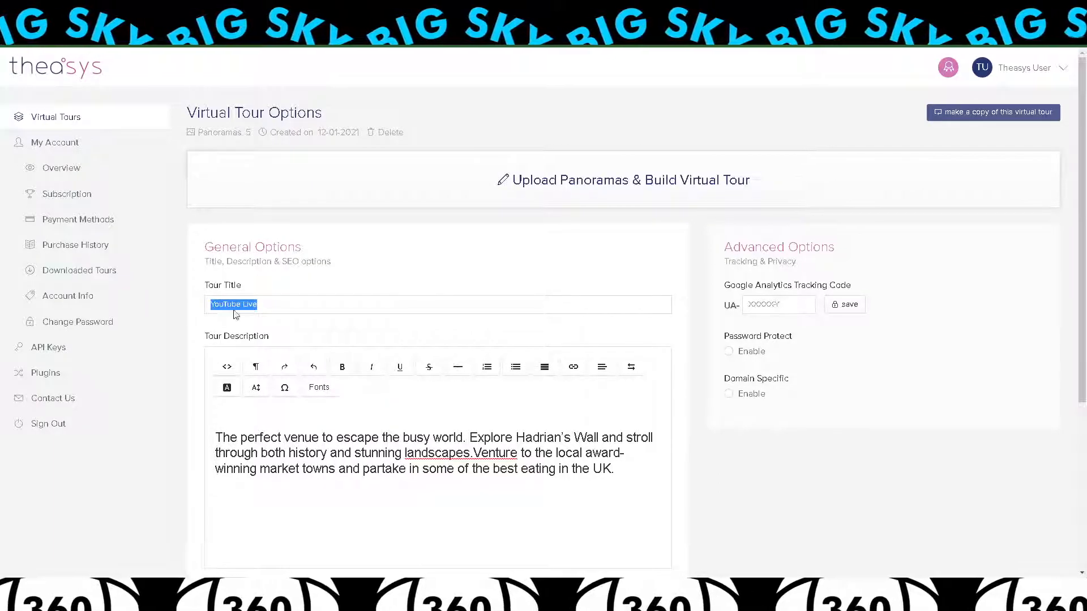
key("ctrl+v")
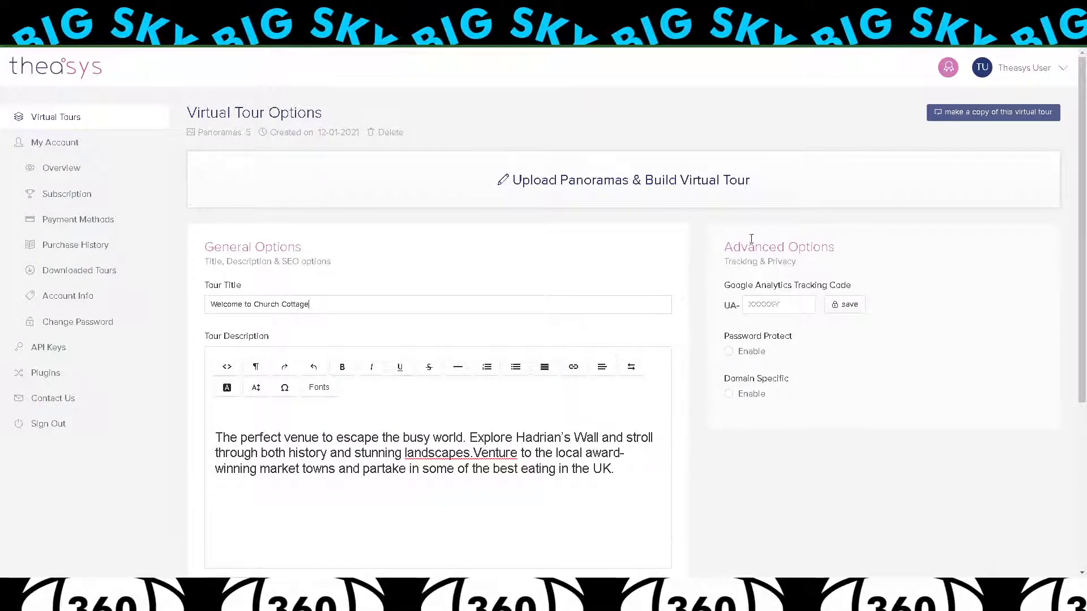
left_click(219, 412)
key("Delete")
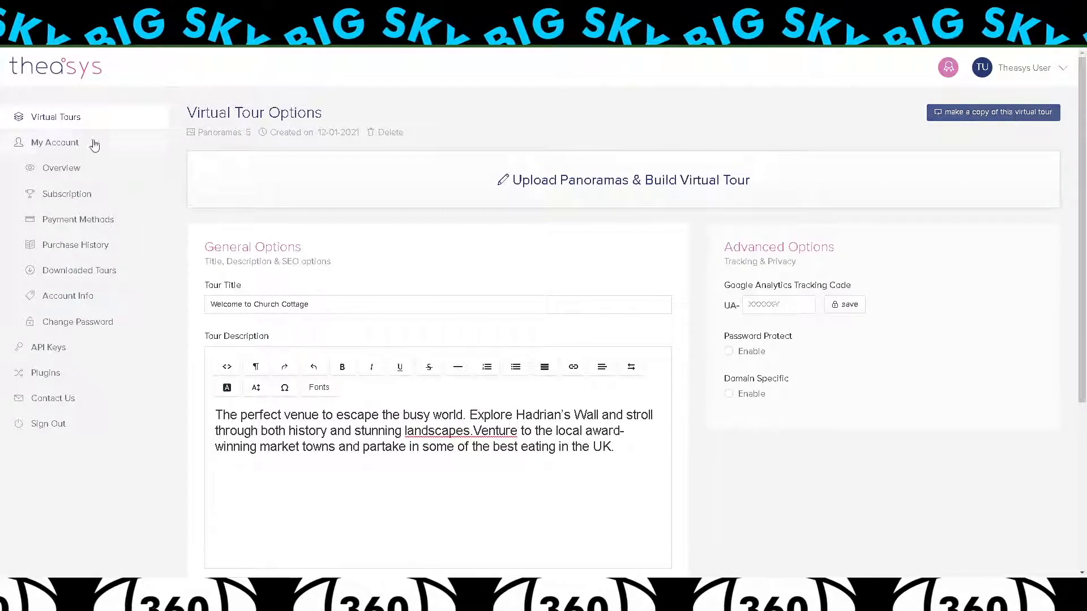
scroll(782, 260, "down", 4)
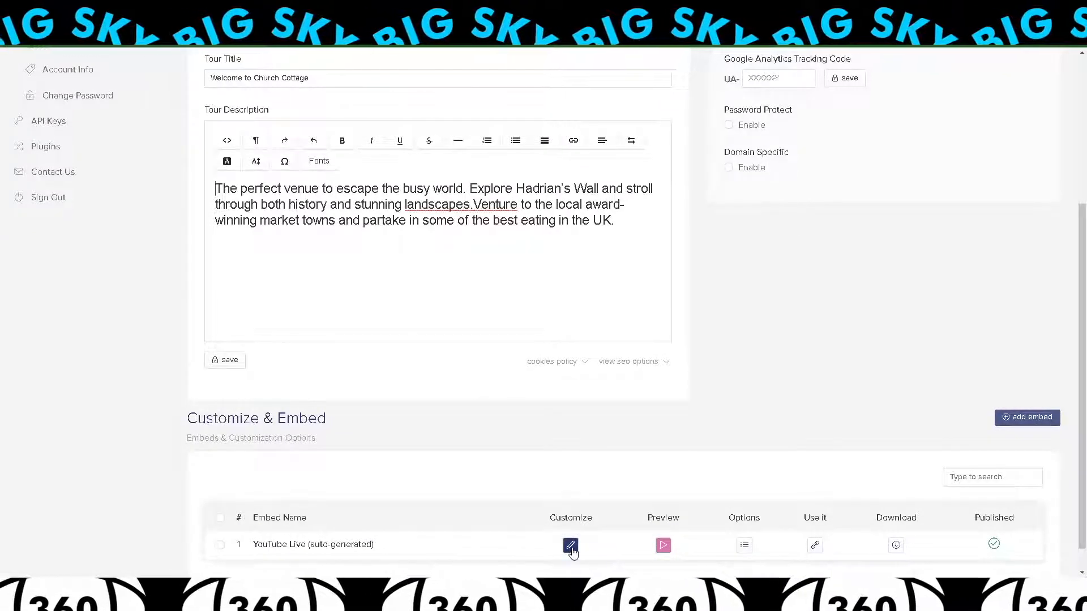
left_click(571, 546)
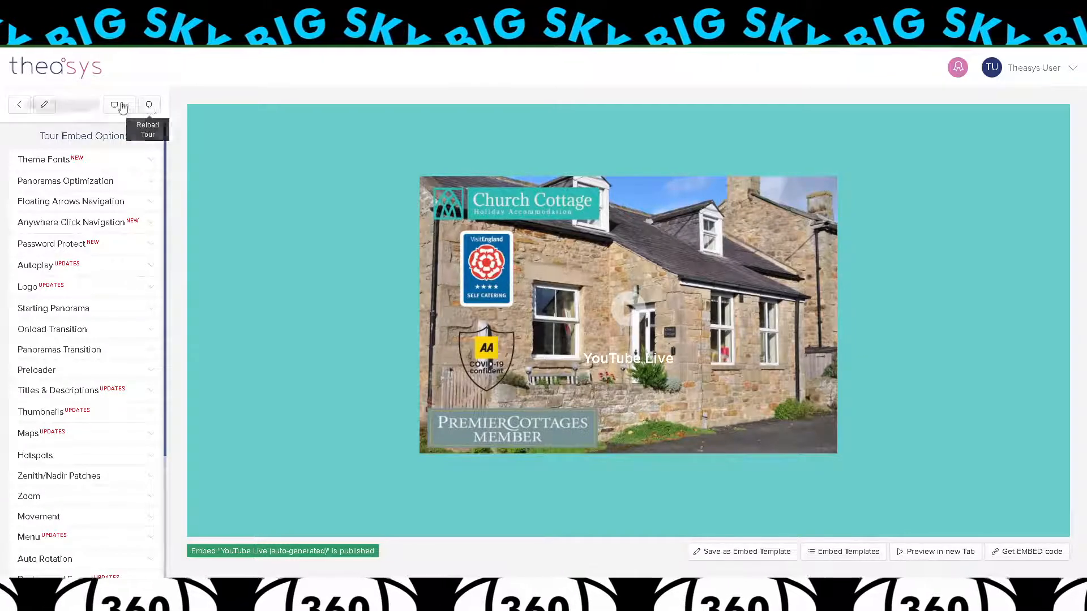
Return to the tour options and try to replace the tour title with "Welcome to Church Cottage".
left_click(11, 107)
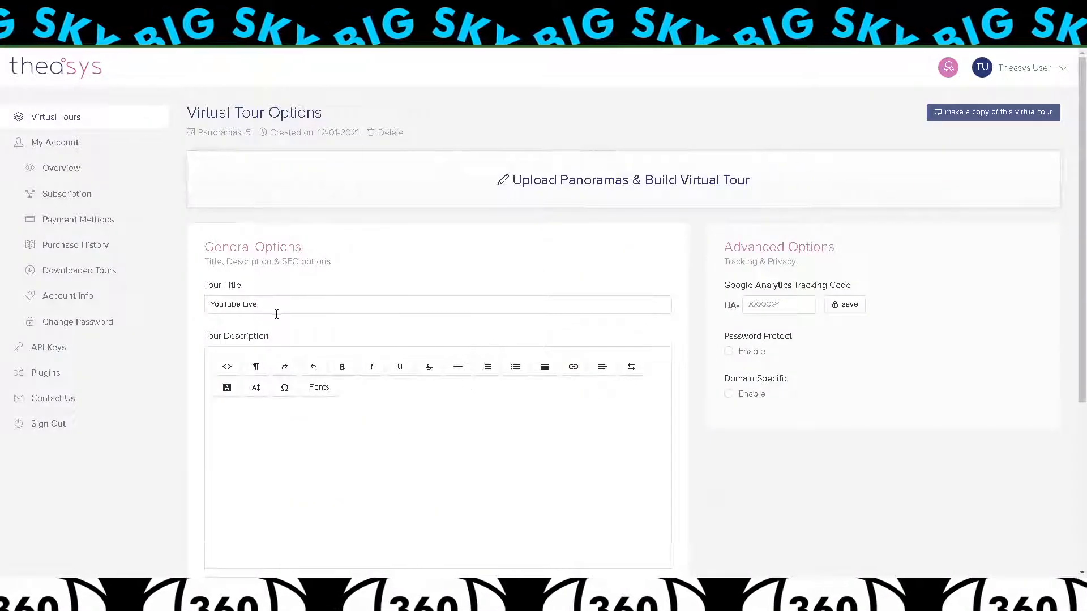
left_click(281, 446)
key("ctrl+v")
left_click_drag(382, 417, 240, 419)
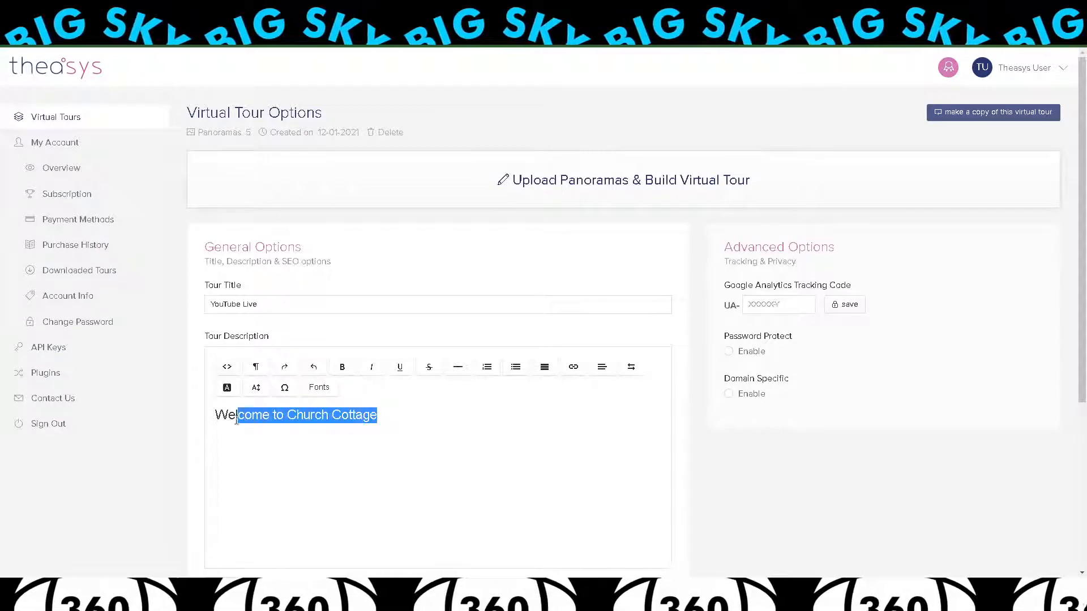
left_click_drag(319, 312, 255, 311)
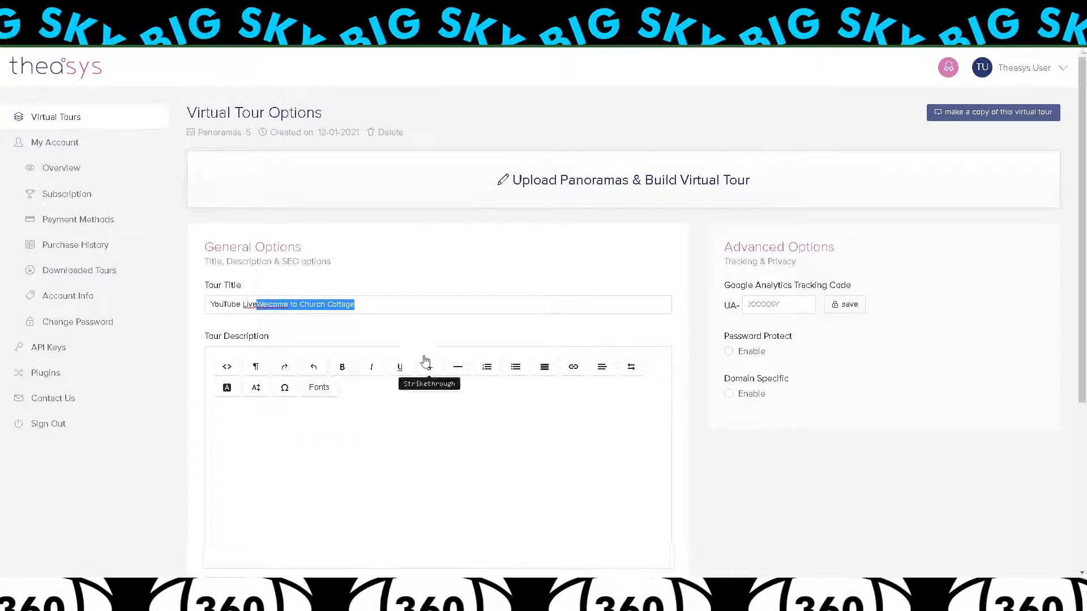
left_click(383, 304)
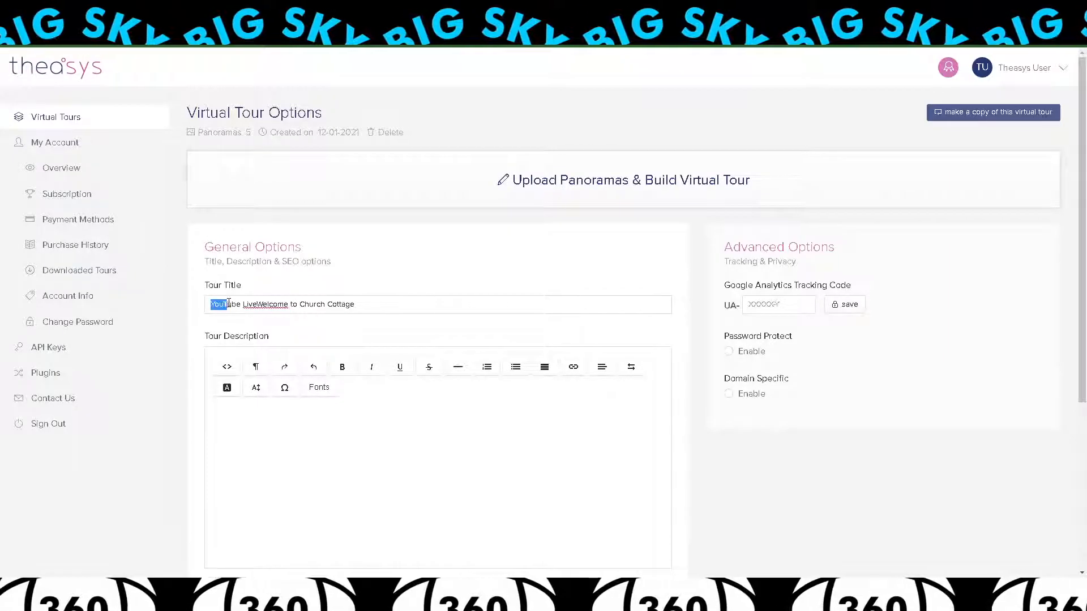
key("BackSpace")
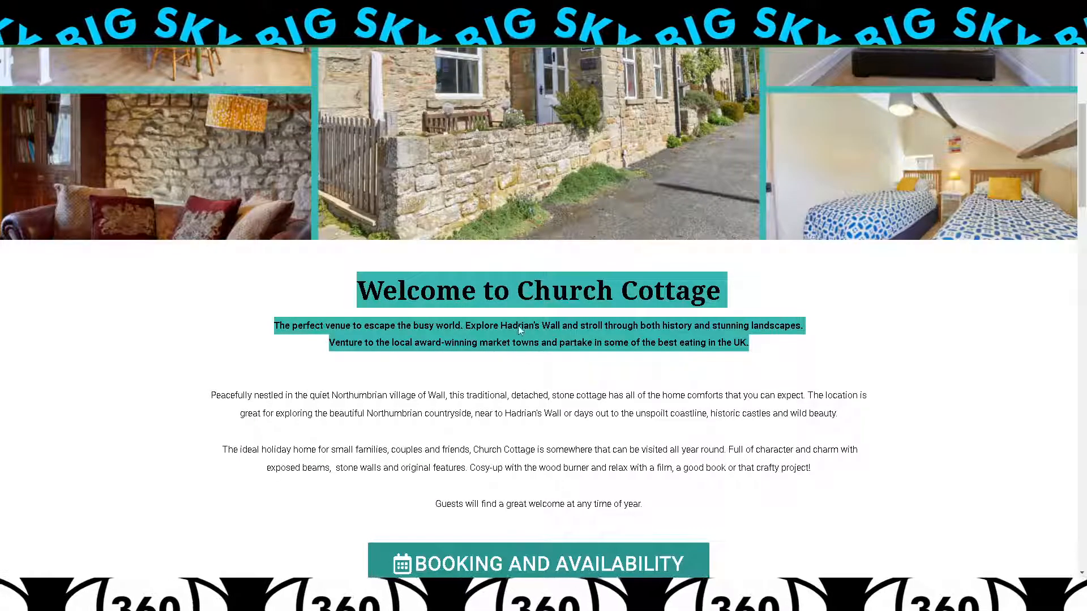
Copy the paragraph starting "The perfect venue to escape the busy world" from the cottage's website into the tour description and save it.
triple_click(488, 341)
left_click(494, 340)
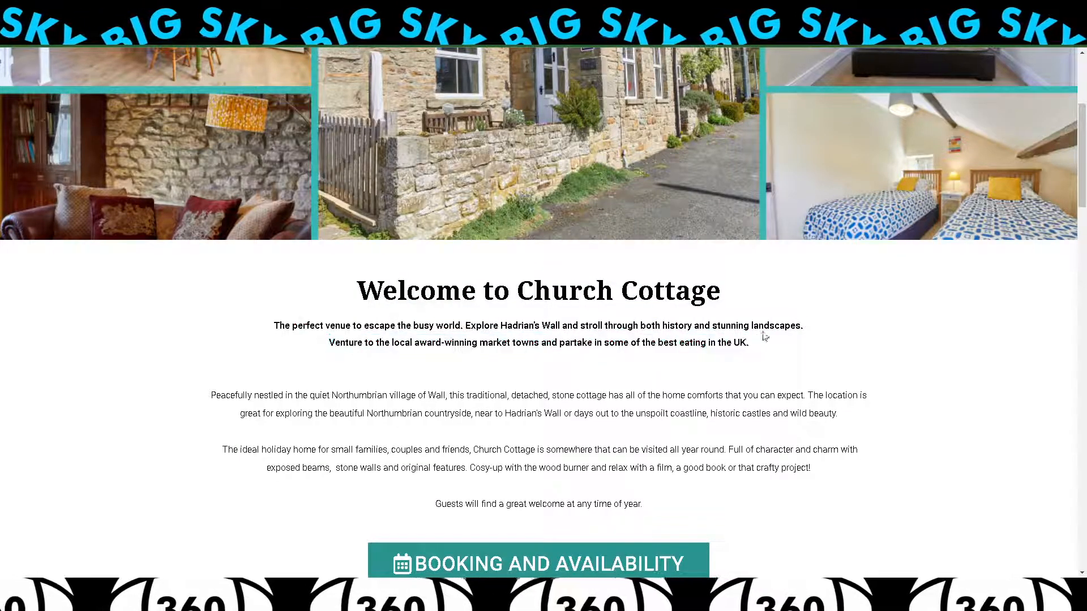
left_click_drag(754, 350, 265, 333)
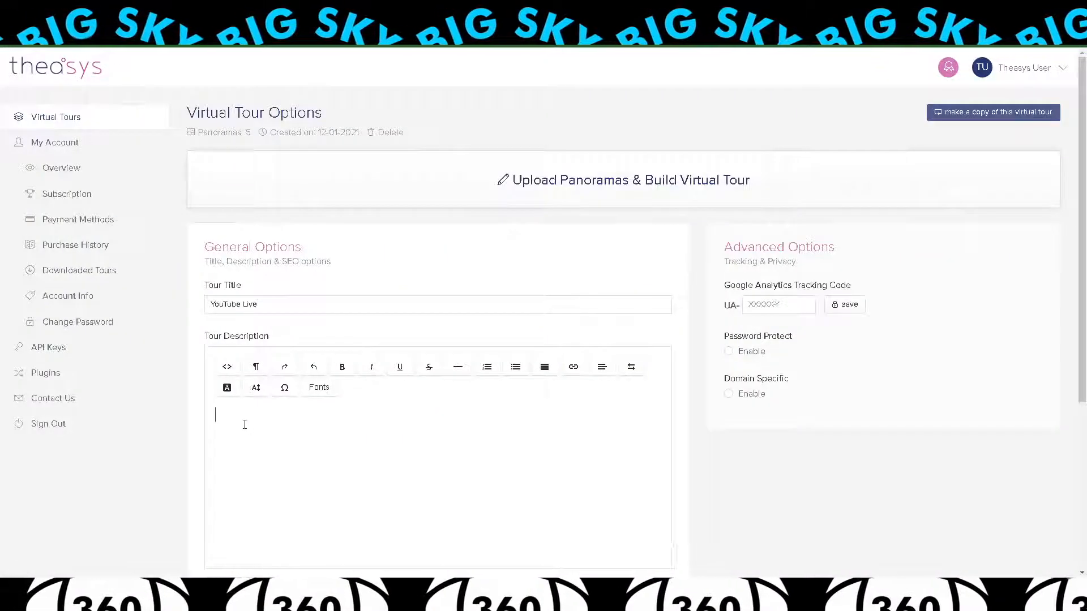
key("ctrl+v")
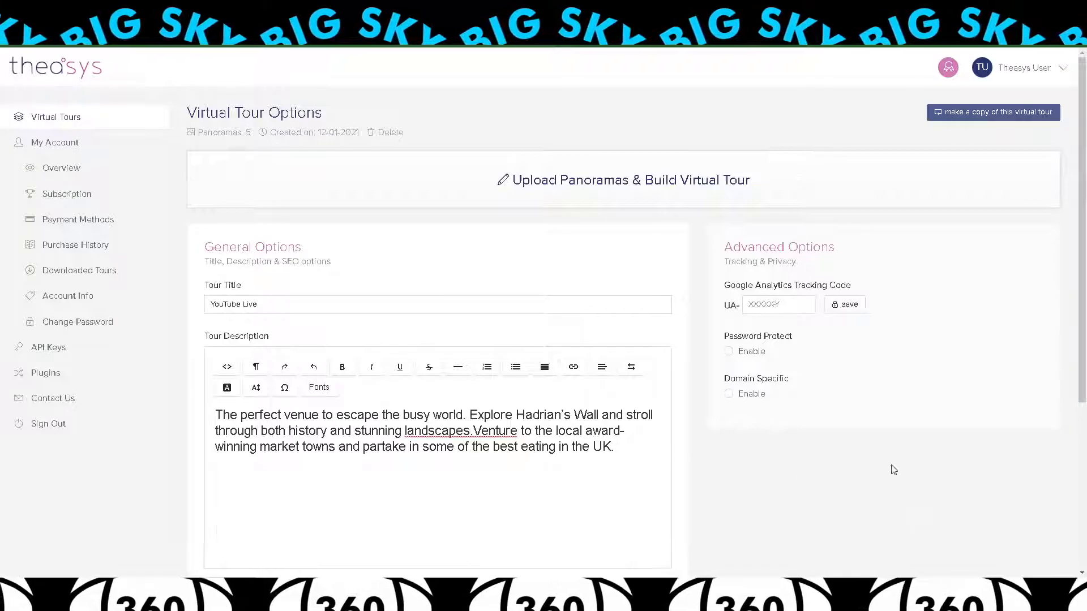
scroll(881, 452, "down", 2)
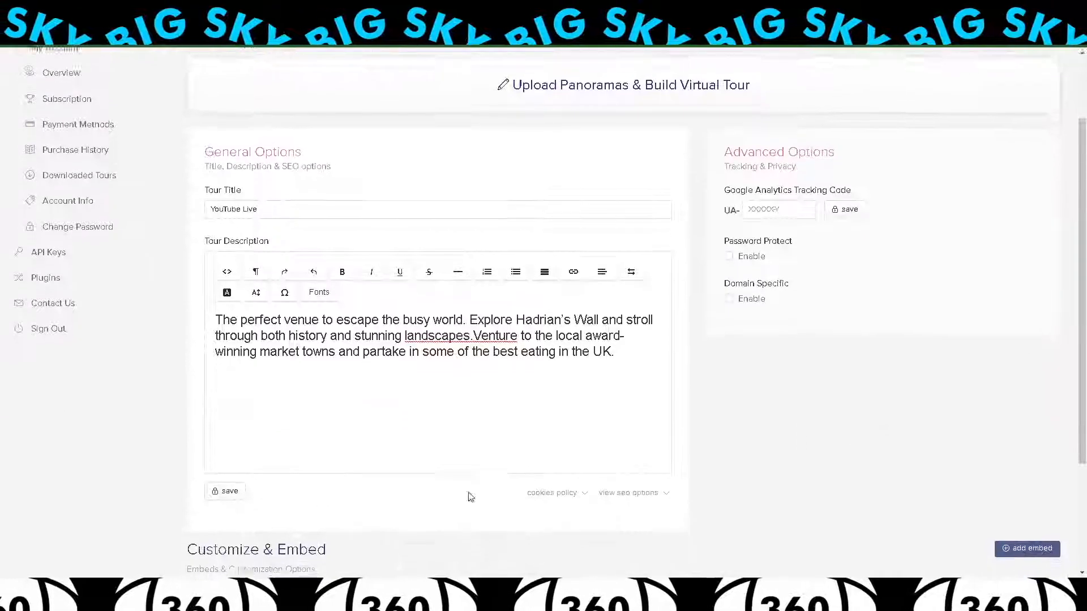
left_click(225, 477)
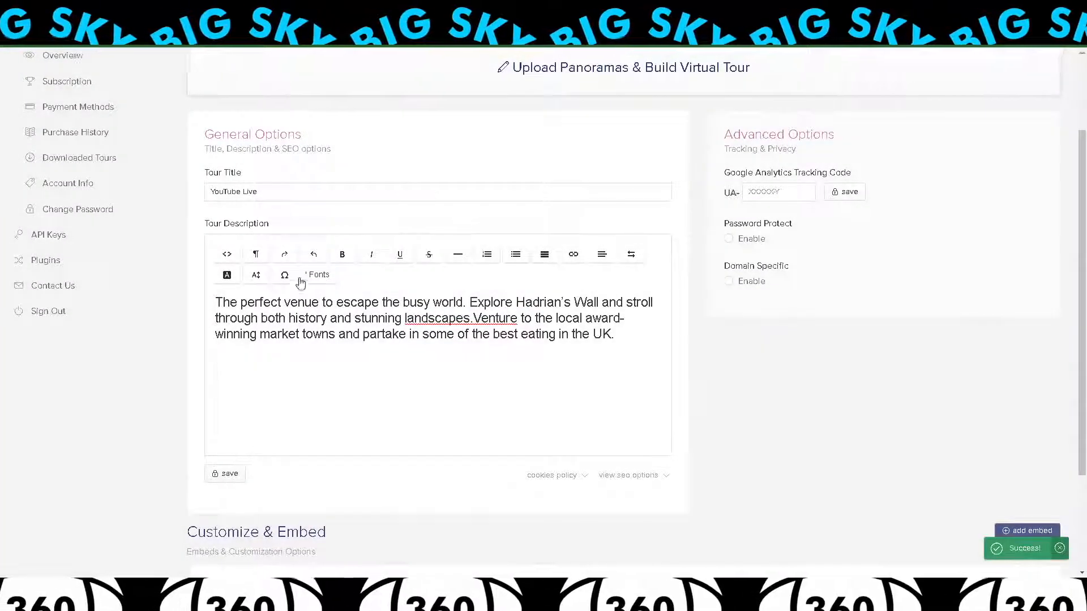
Switch to the embed customization and reload the tour to check its start screen.
scroll(607, 352, "up", 2)
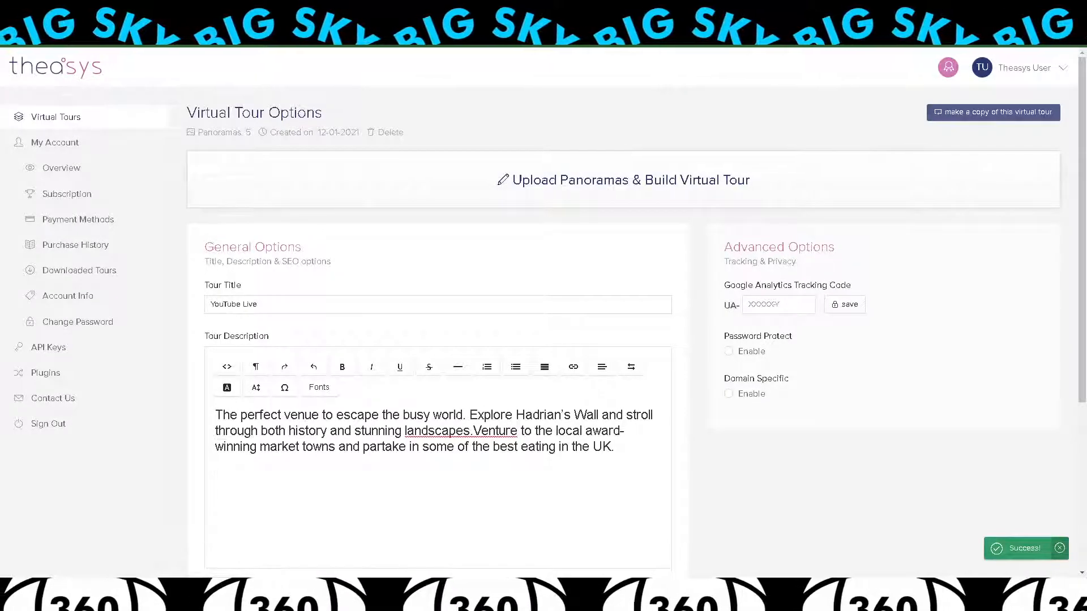
left_click(80, 11)
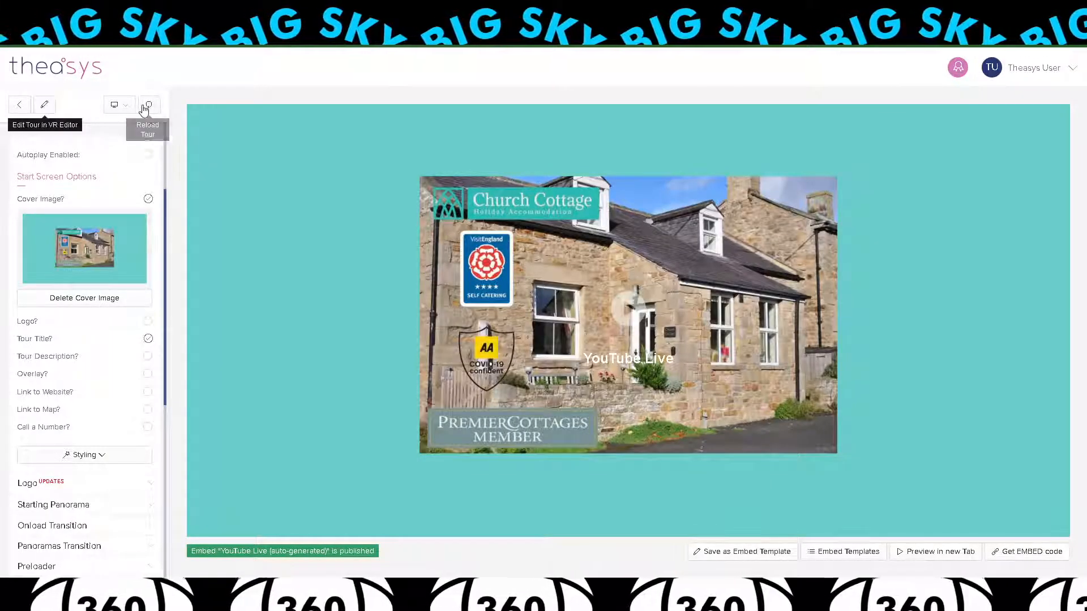
left_click(149, 105)
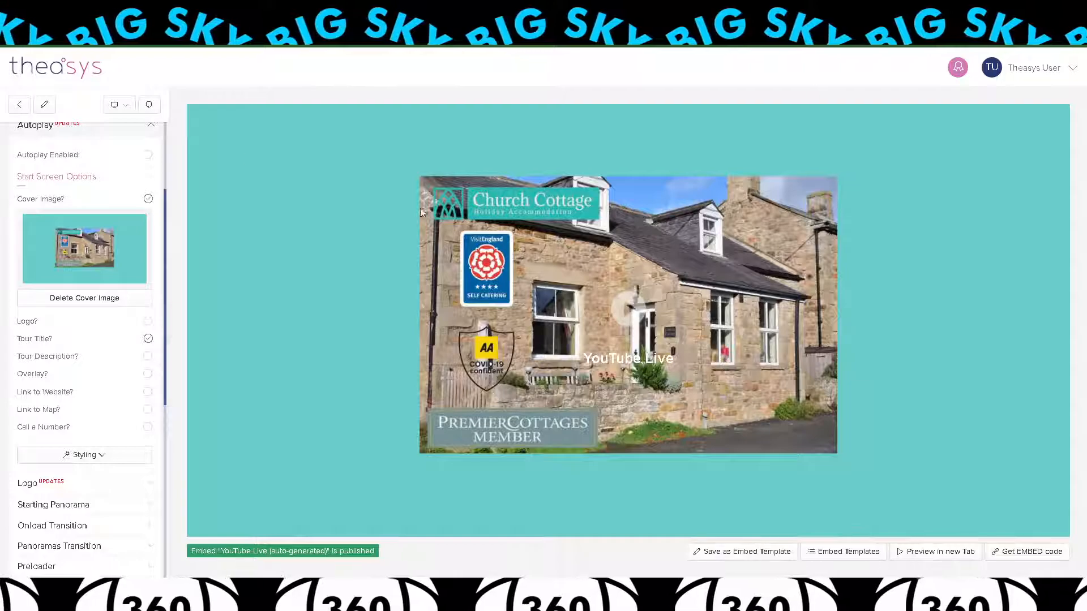
Go back to the tour options, save them again and open the YouTube Live (auto-generated) embed's preview.
left_click(19, 104)
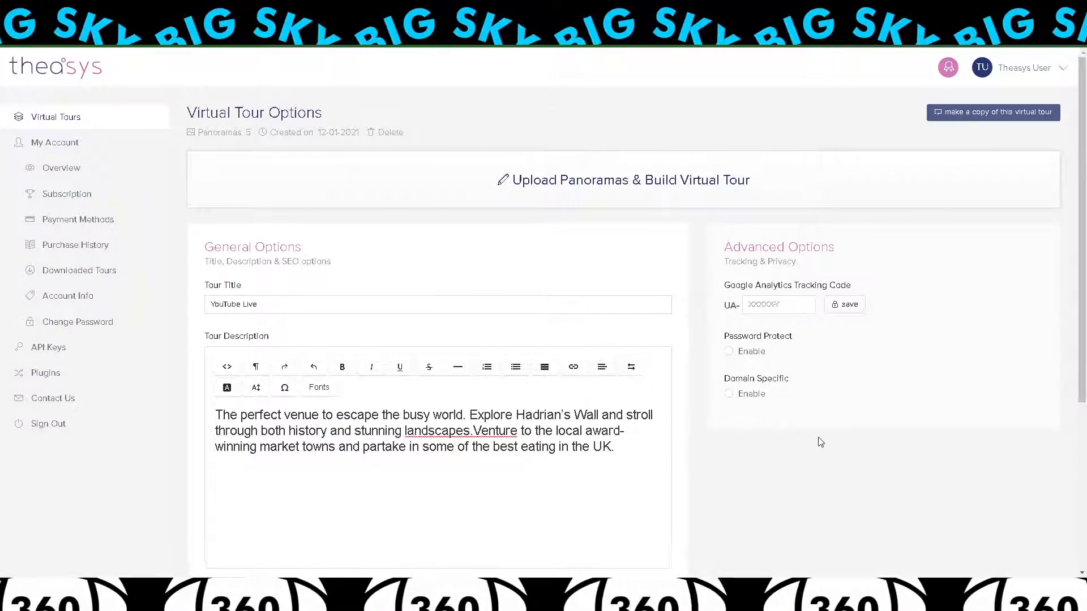
scroll(818, 440, "down", 5)
left_click(233, 332)
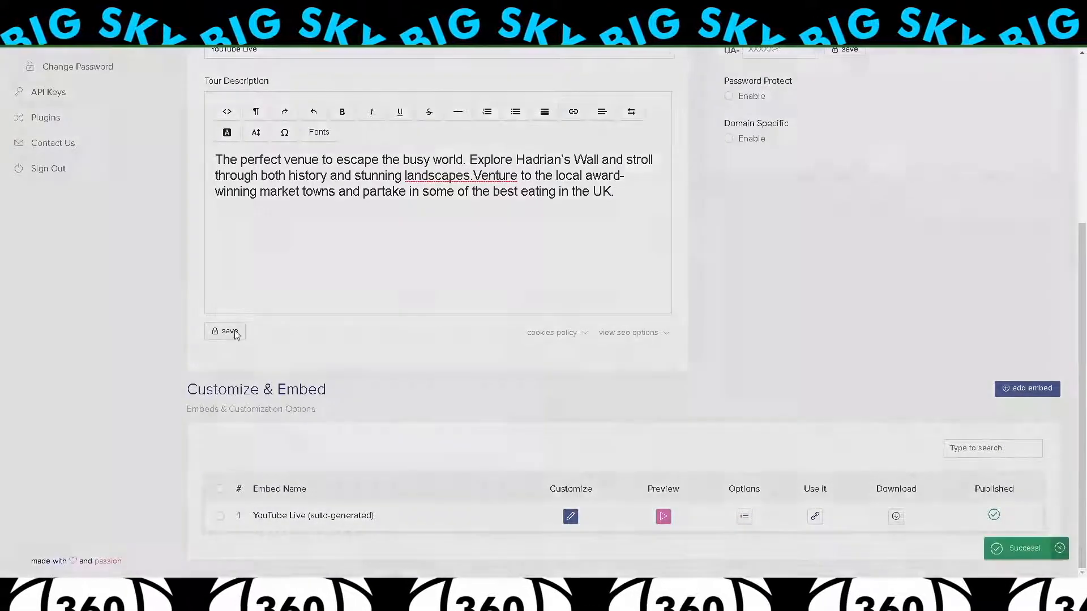
left_click(661, 520)
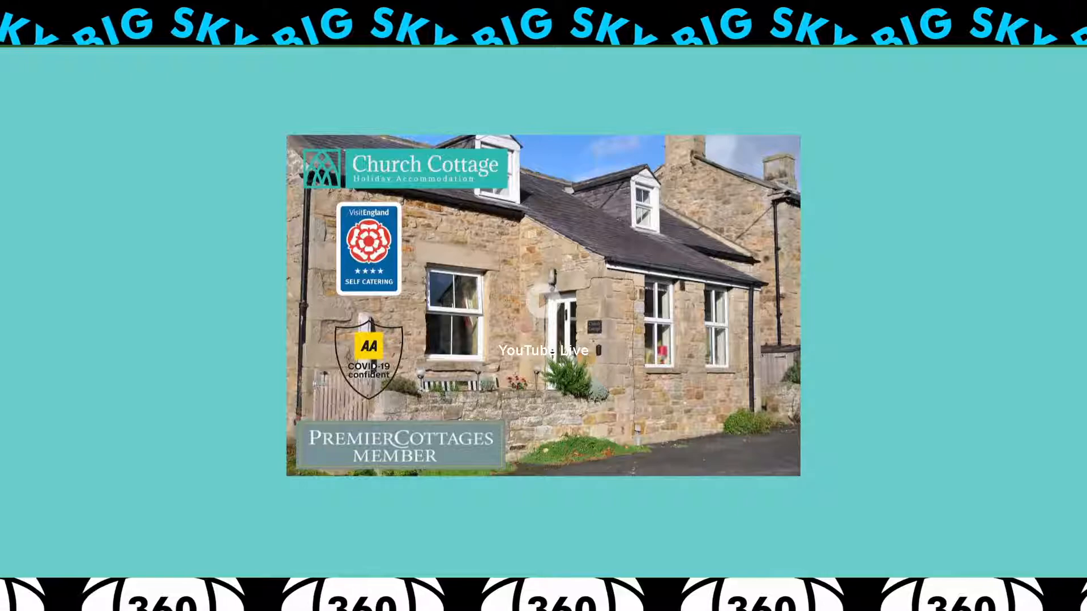
Leave the preview, replace the tour title with "Welcome to Church Cottage" and save the tour options.
key("Escape")
scroll(559, 278, "up", 3)
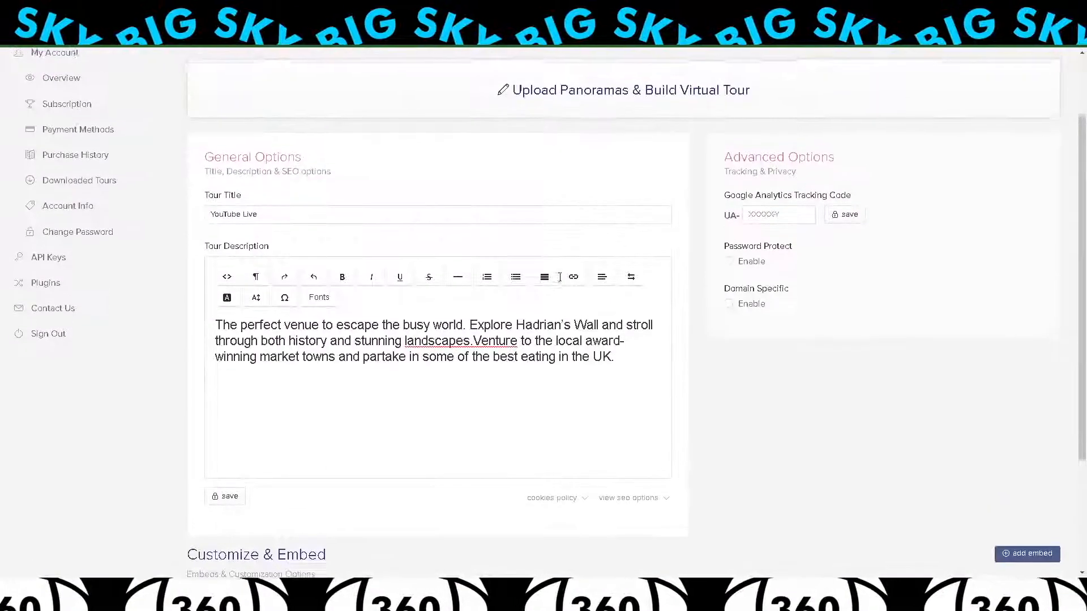
left_click_drag(260, 214, 170, 211)
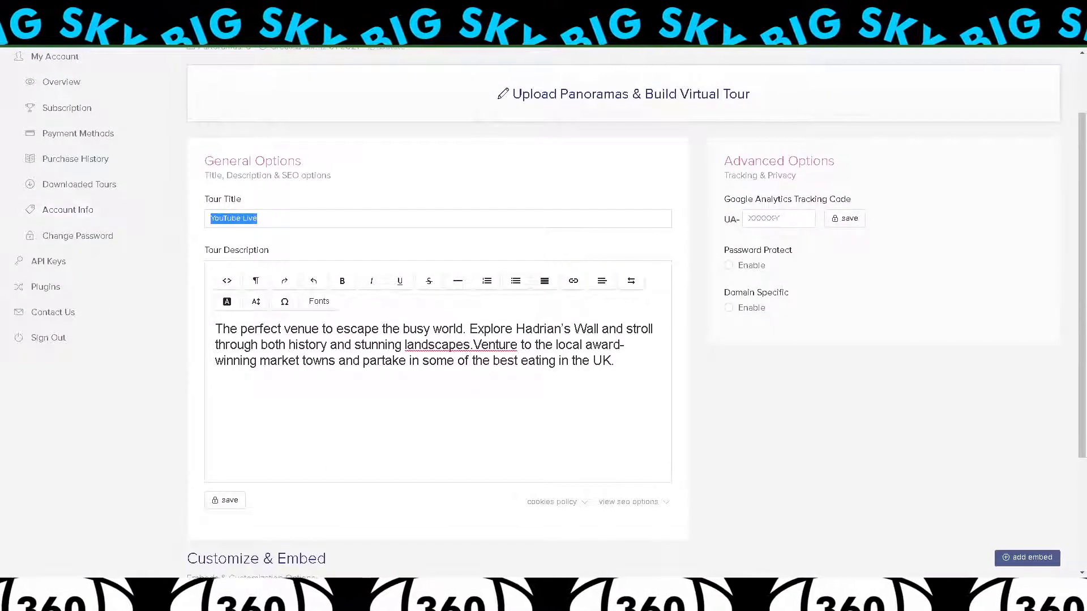
type("Wel")
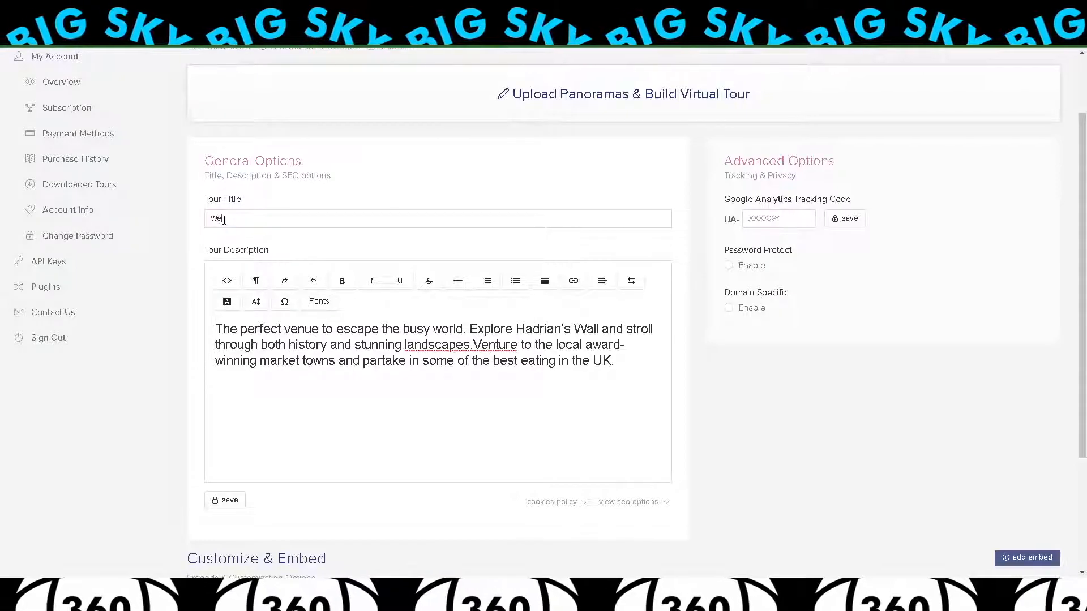
type("come to C")
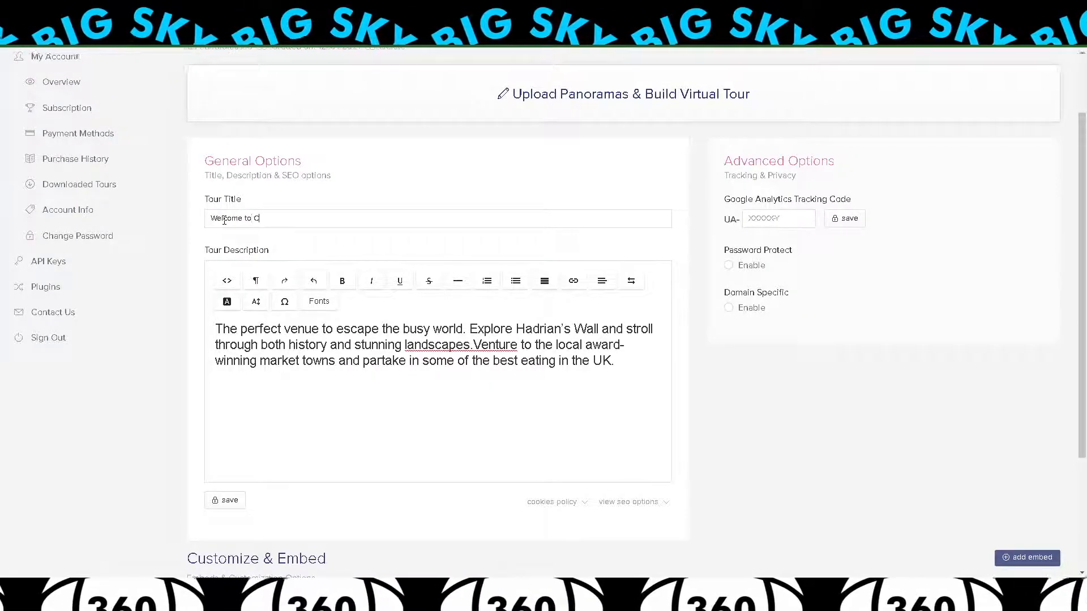
type("hruch Cottage")
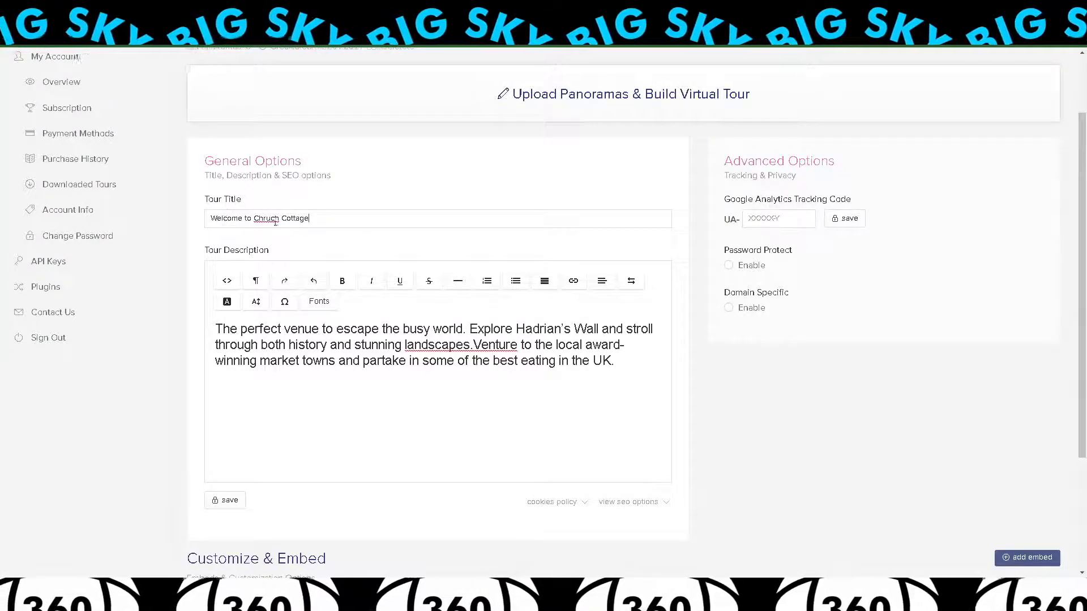
left_click(226, 501)
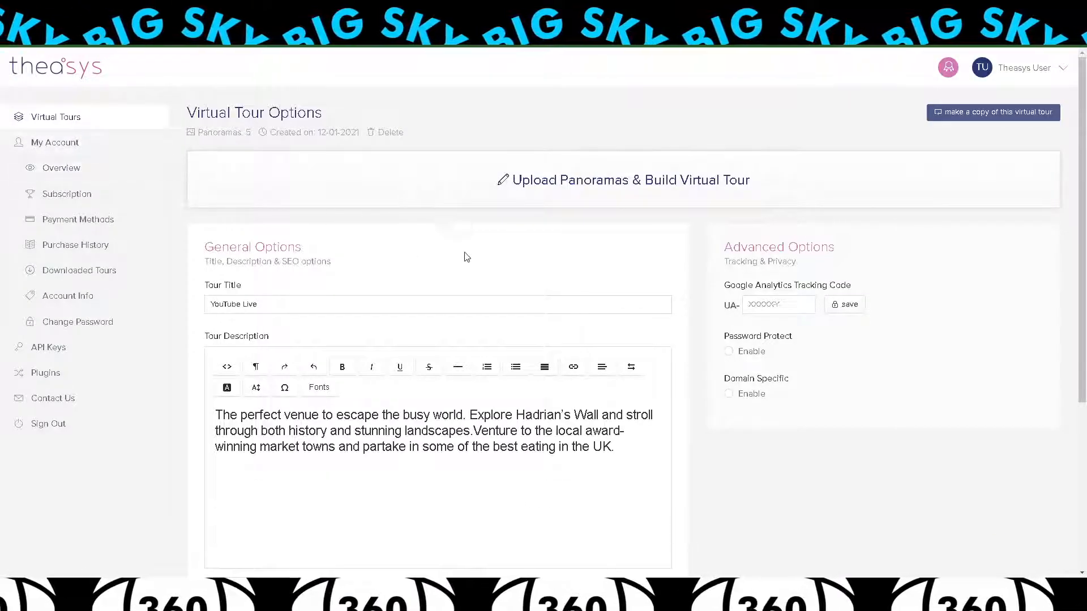
Open the embed's customization and enable the tour description and the overlay in the Autoplay start screen options.
scroll(466, 256, "down", 5)
left_click(573, 515)
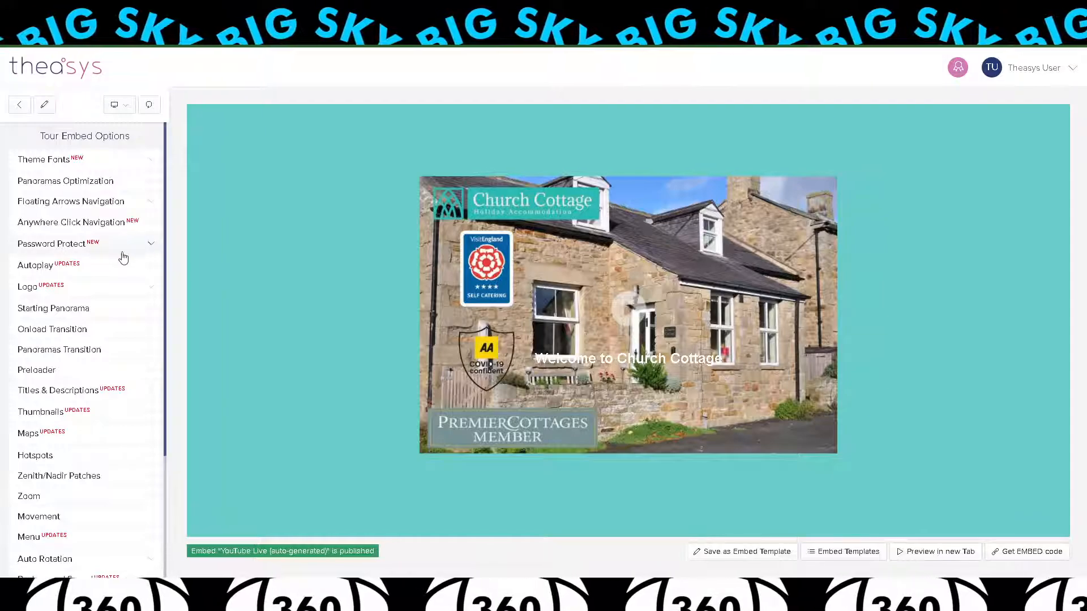
left_click(149, 266)
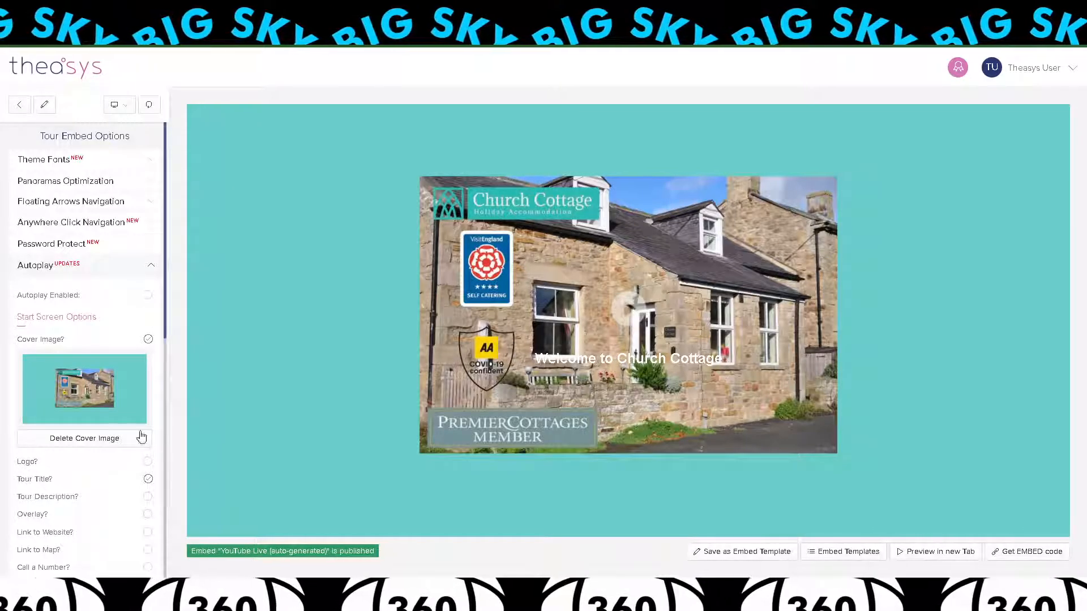
scroll(100, 370, "down", 9)
scroll(99, 370, "up", 9)
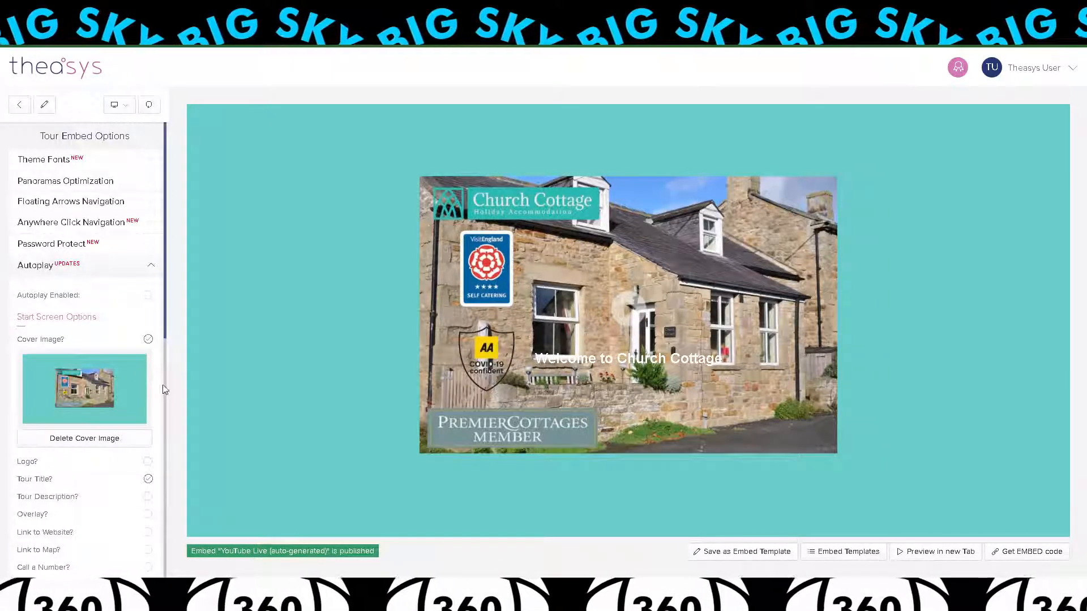
scroll(162, 296, "down", 3)
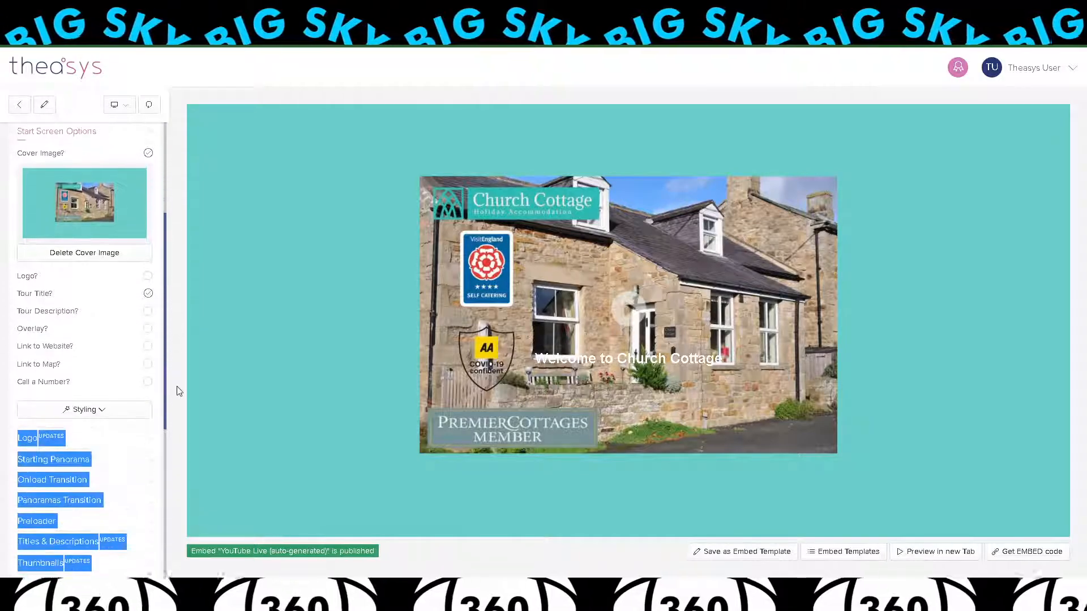
left_click(149, 312)
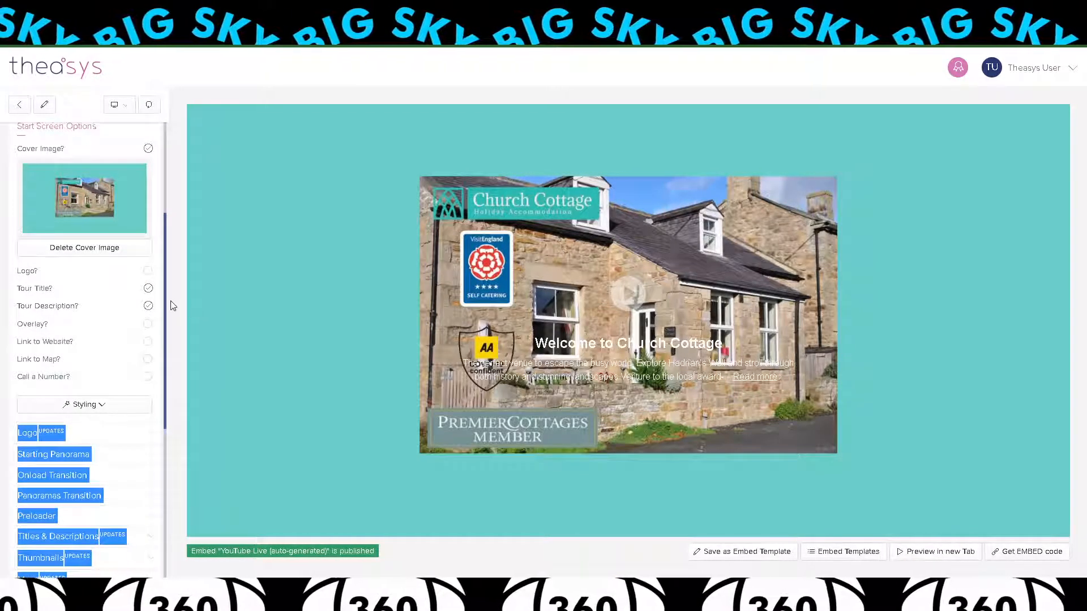
left_click(142, 328)
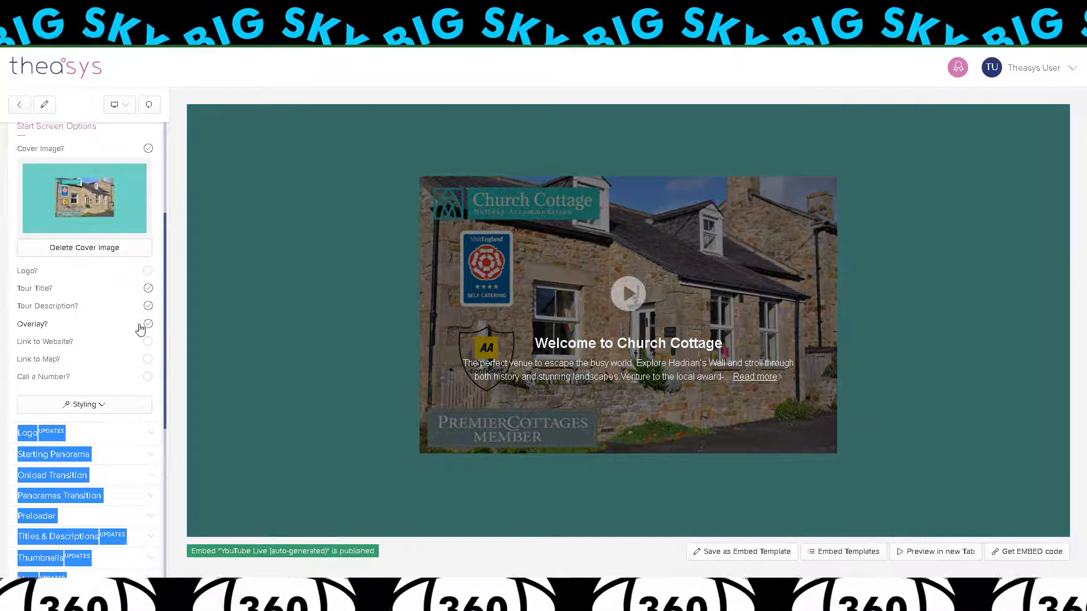
Enable the map link, the call-a-number link and the website link on the start screen.
left_click(148, 360)
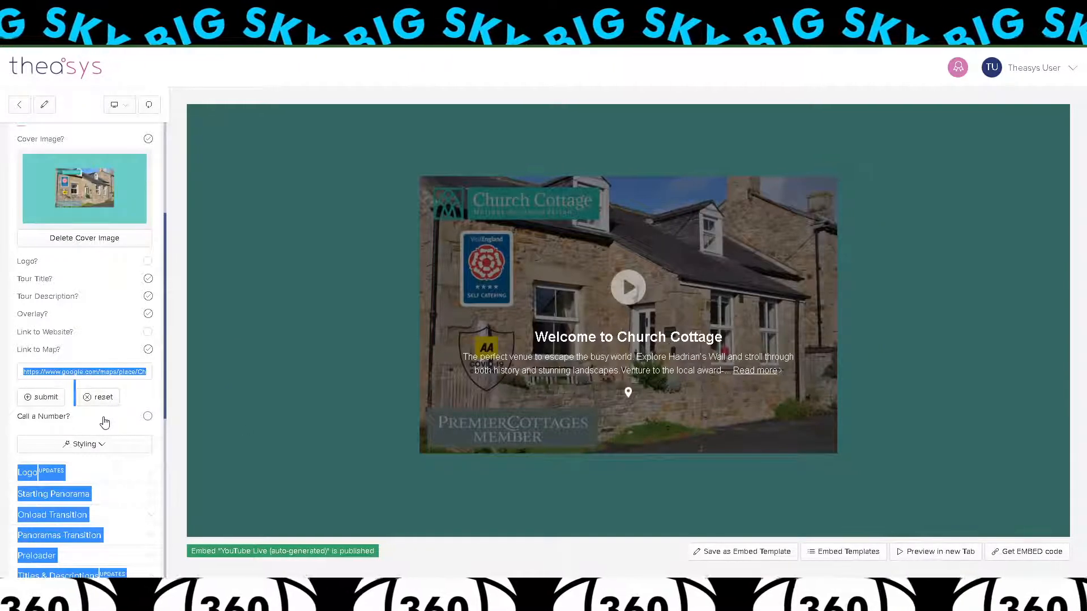
left_click(113, 327)
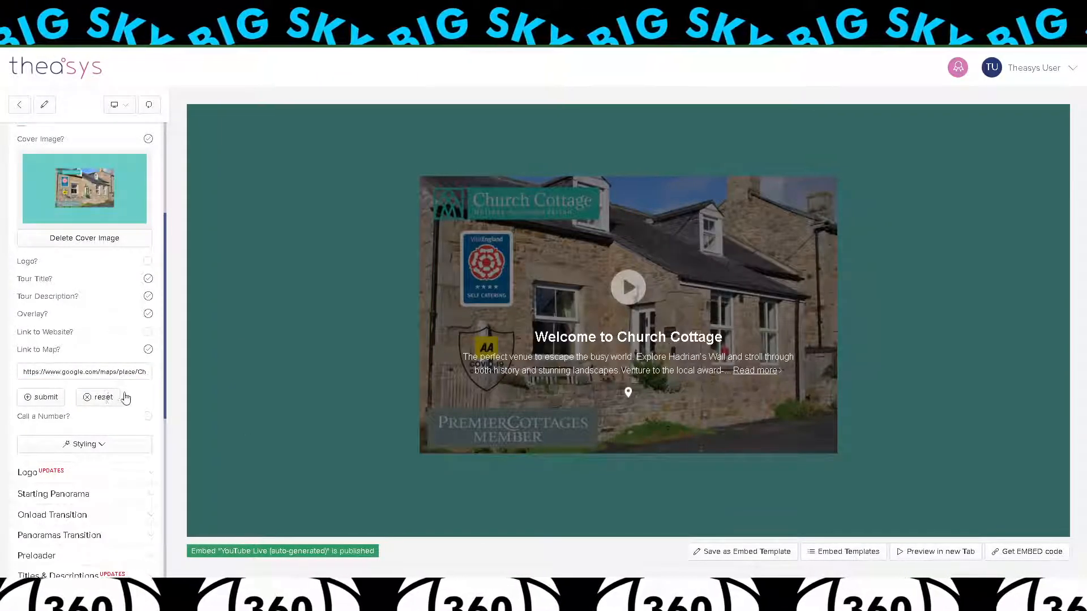
left_click(149, 418)
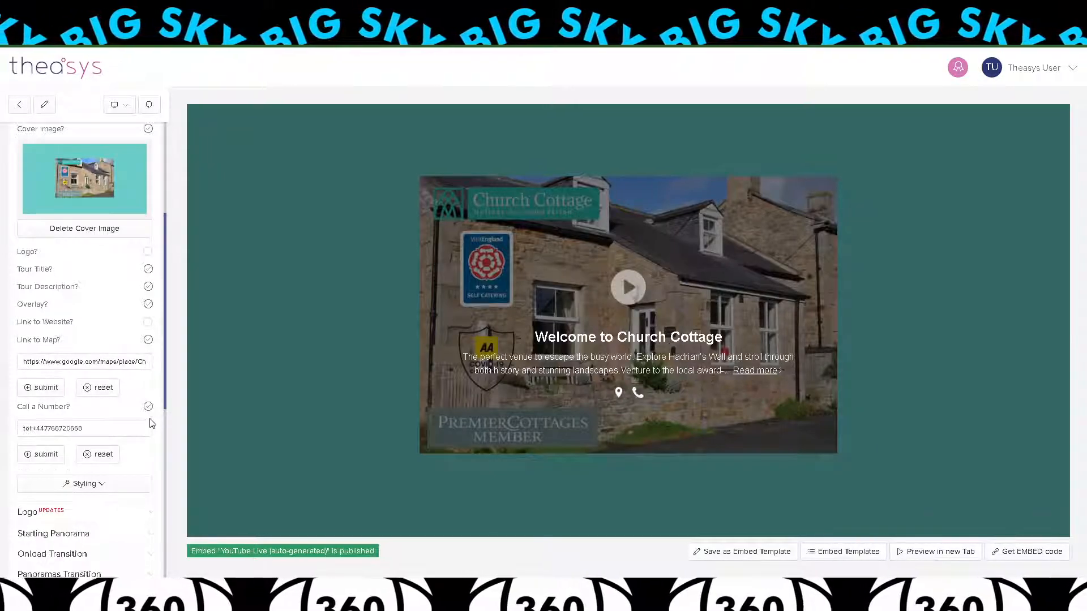
left_click(148, 323)
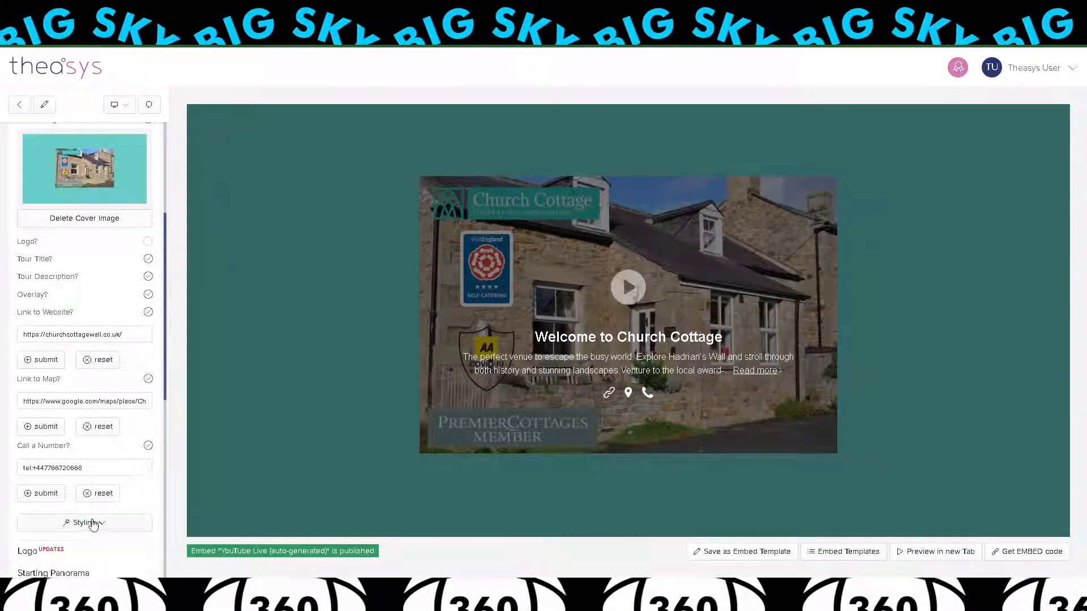
Open the start screen styling and try out the overlay opacity and the play button opacity.
left_click_drag(165, 376, 173, 415)
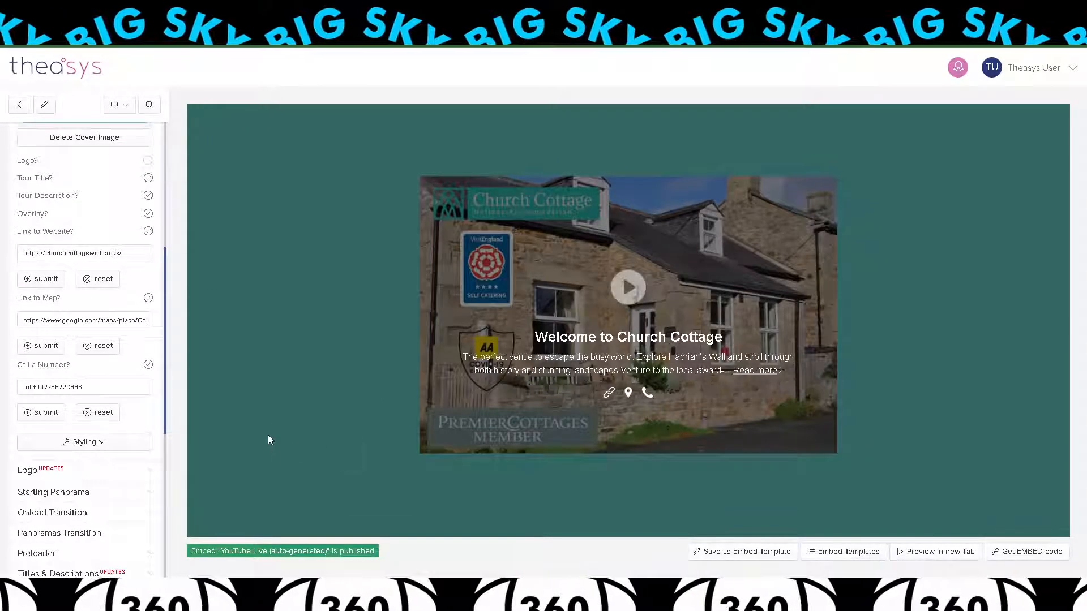
left_click(111, 445)
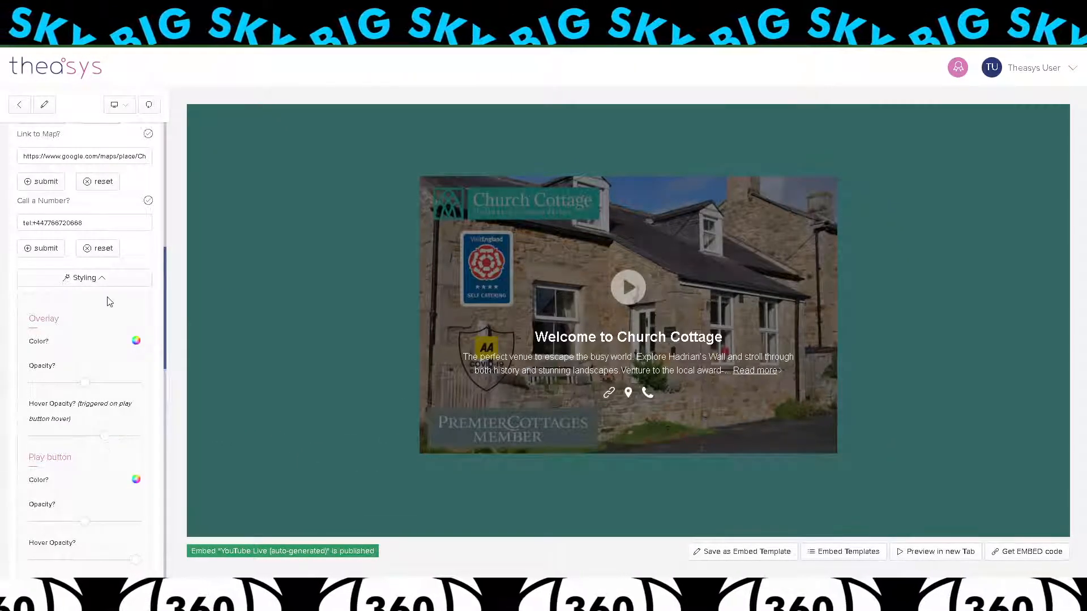
left_click_drag(165, 335, 165, 361)
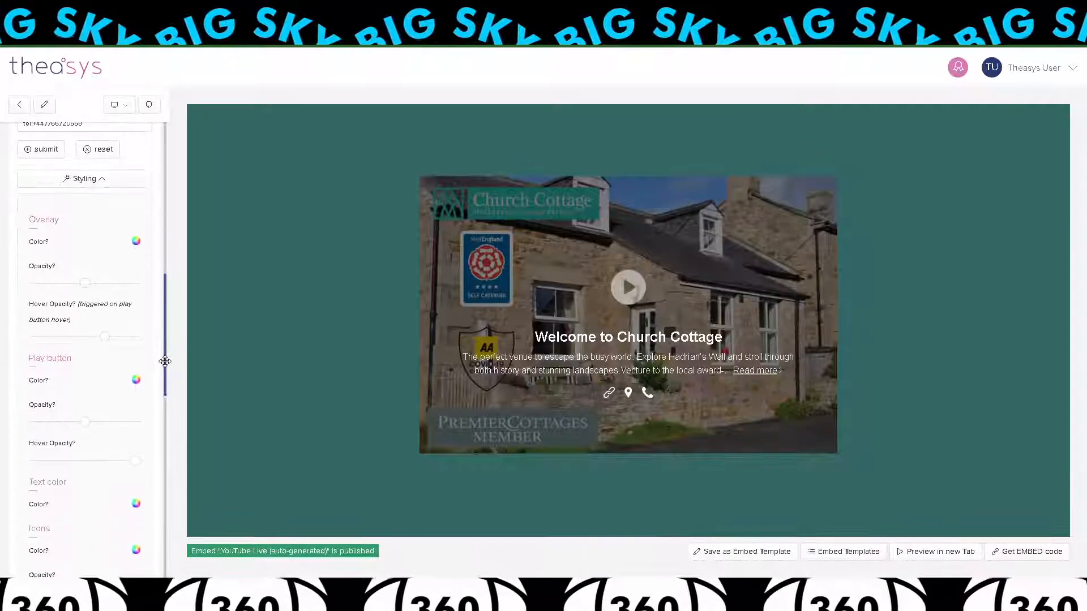
mouse_move(75, 289)
left_mouse_down()
mouse_move(63, 291)
mouse_move(88, 292)
left_mouse_up()
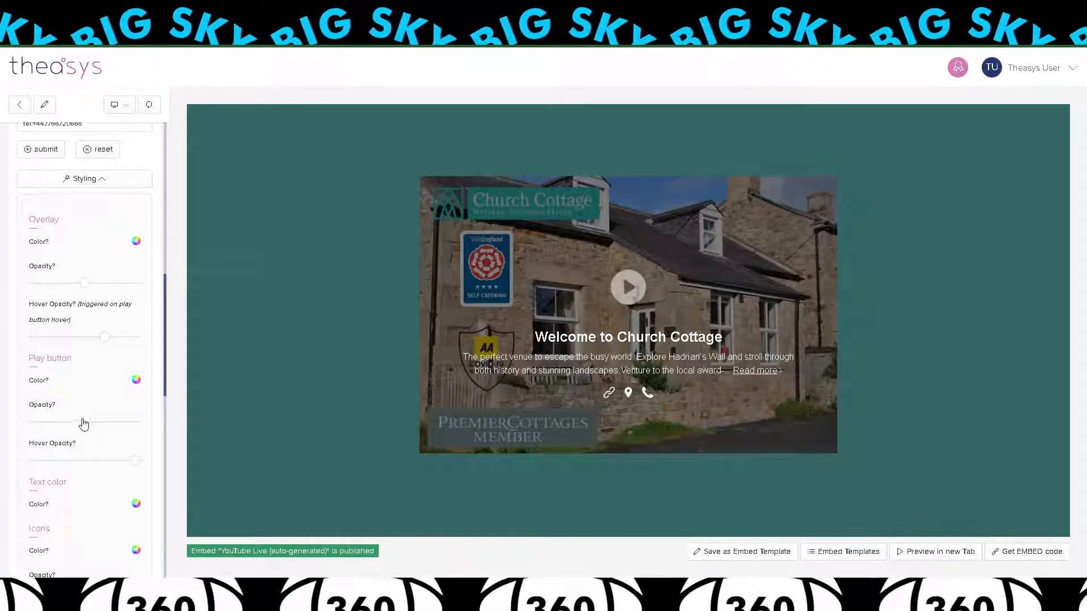
left_click_drag(115, 426, 89, 426)
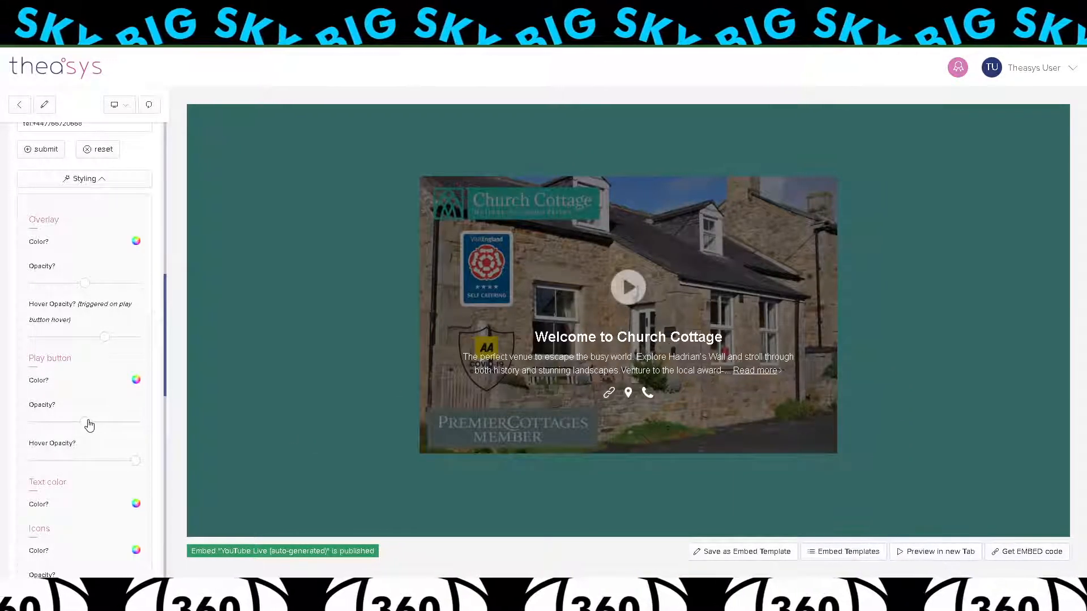
Enlarge the start screen's link icons, widen the space between them and start the tour from the play button.
left_click_drag(166, 347, 169, 397)
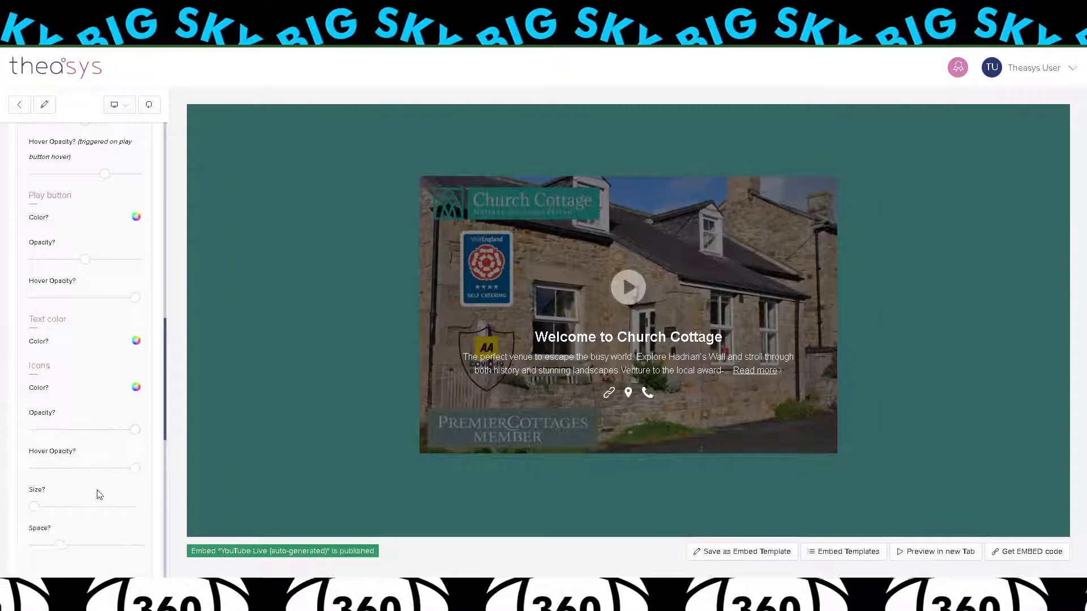
left_click_drag(34, 506, 70, 512)
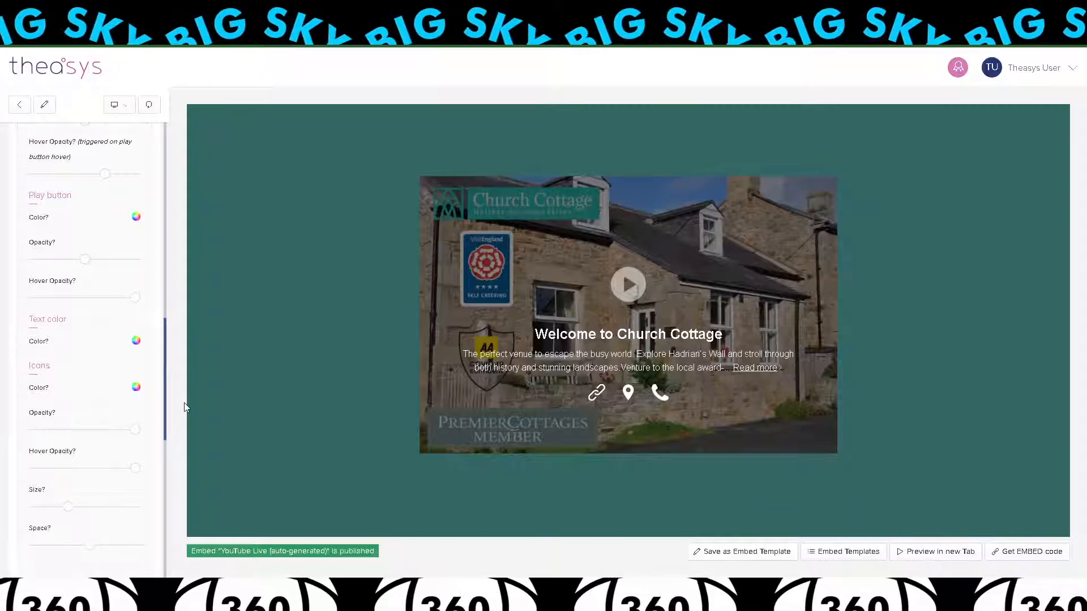
left_click_drag(164, 398, 177, 477)
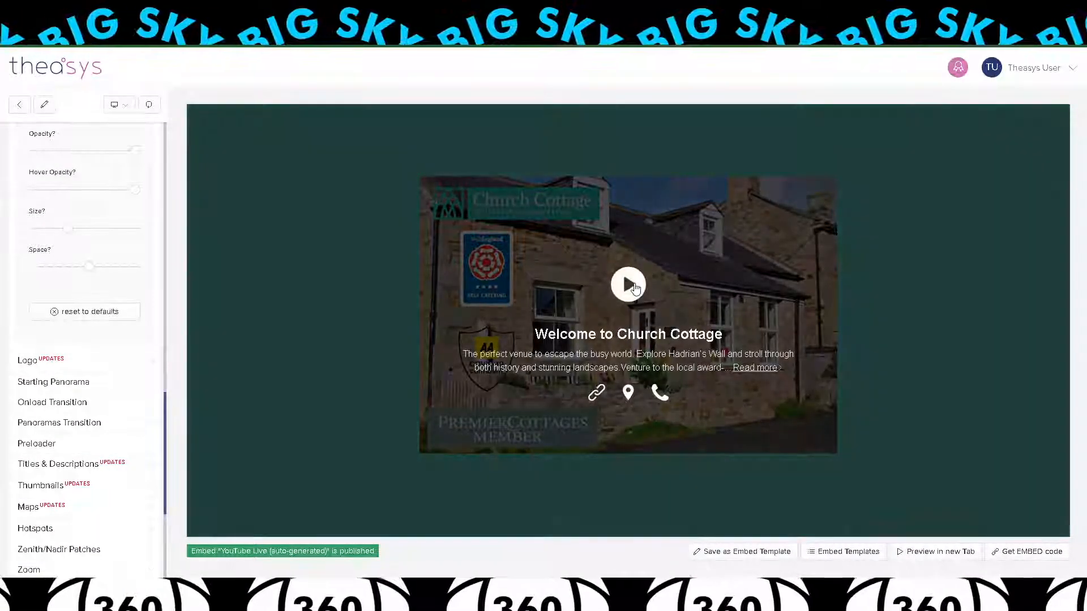
left_click(634, 286)
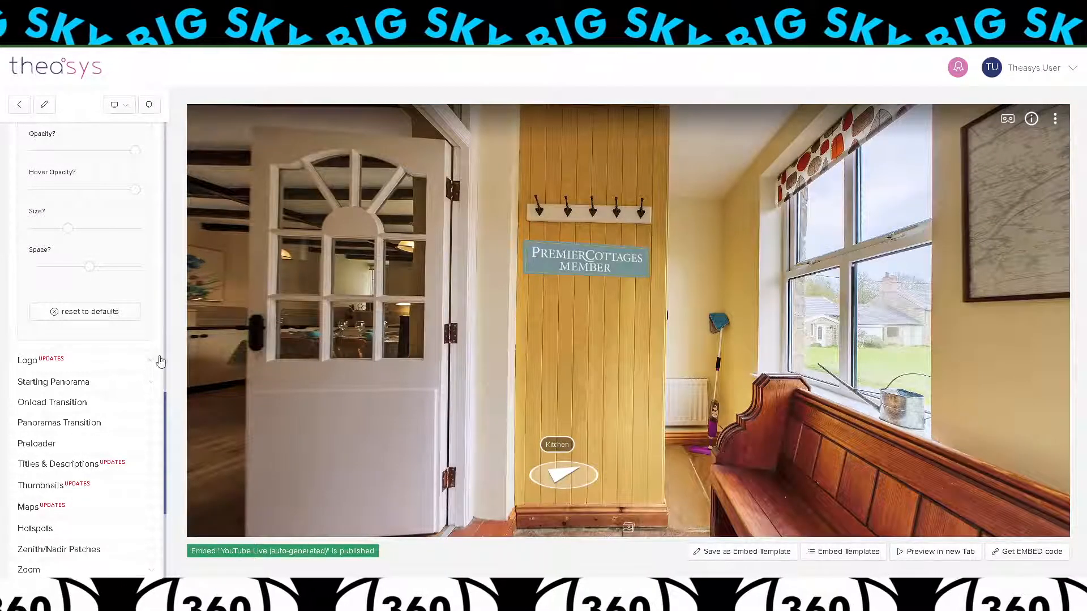
Enable the tour logo, delete the current image and upload the Church Cottage logo again.
scroll(143, 364, "up", 10)
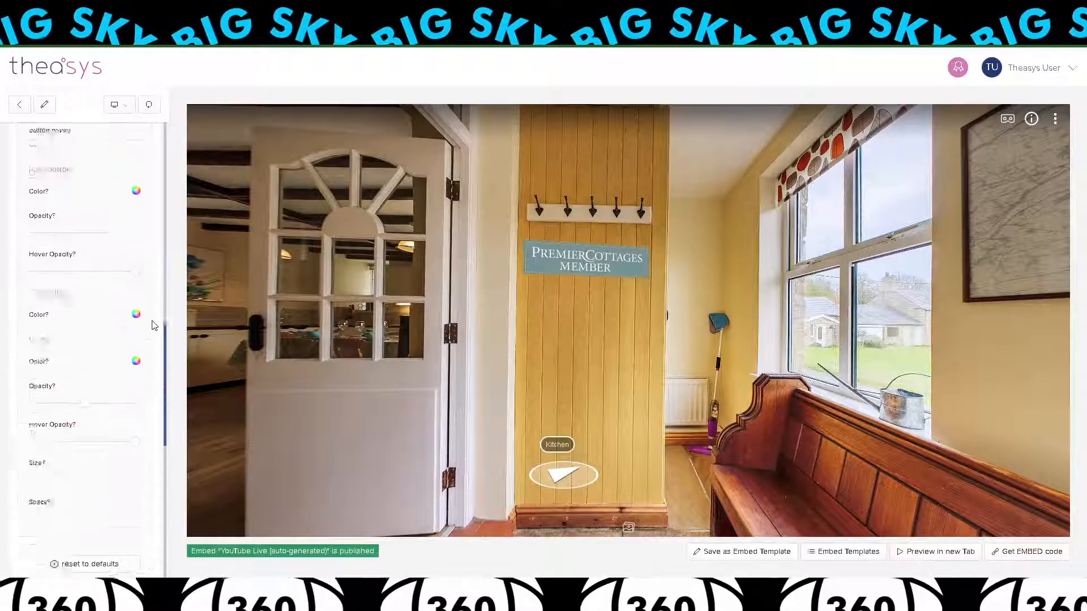
left_click(151, 142)
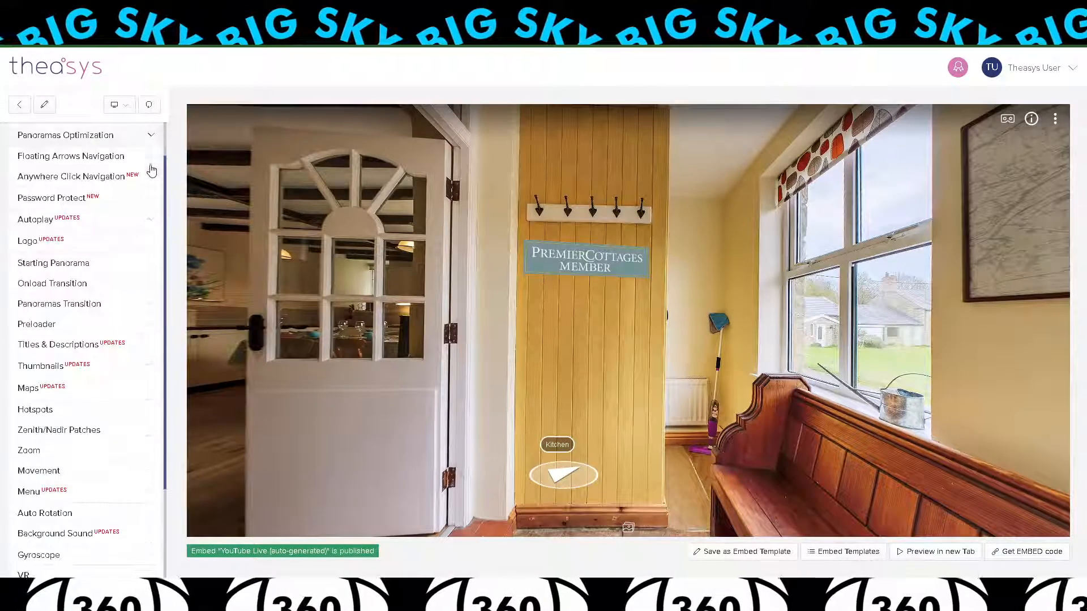
left_click(151, 241)
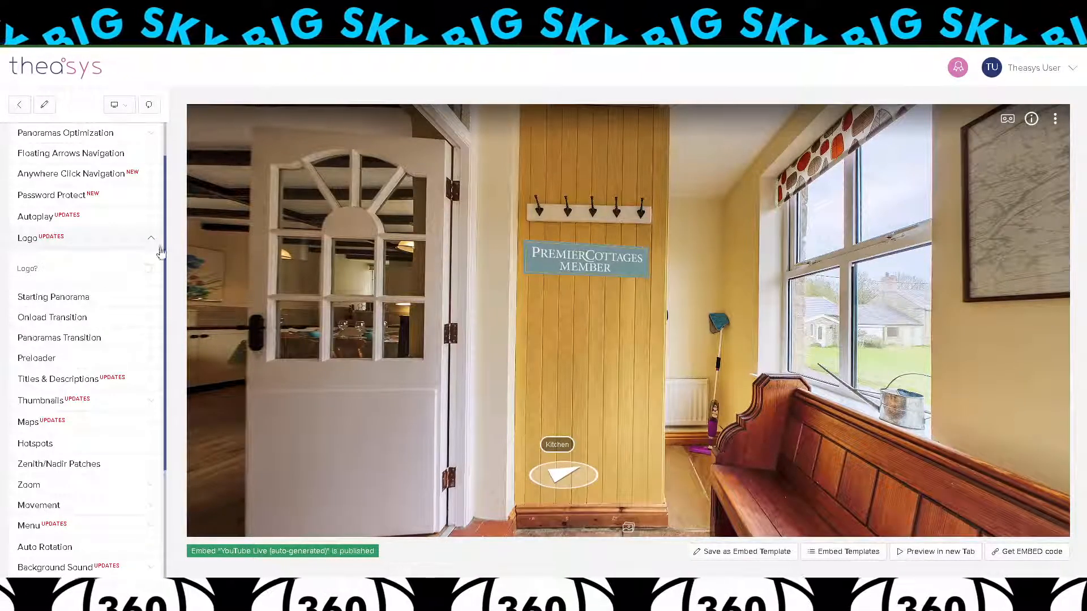
left_click(148, 274)
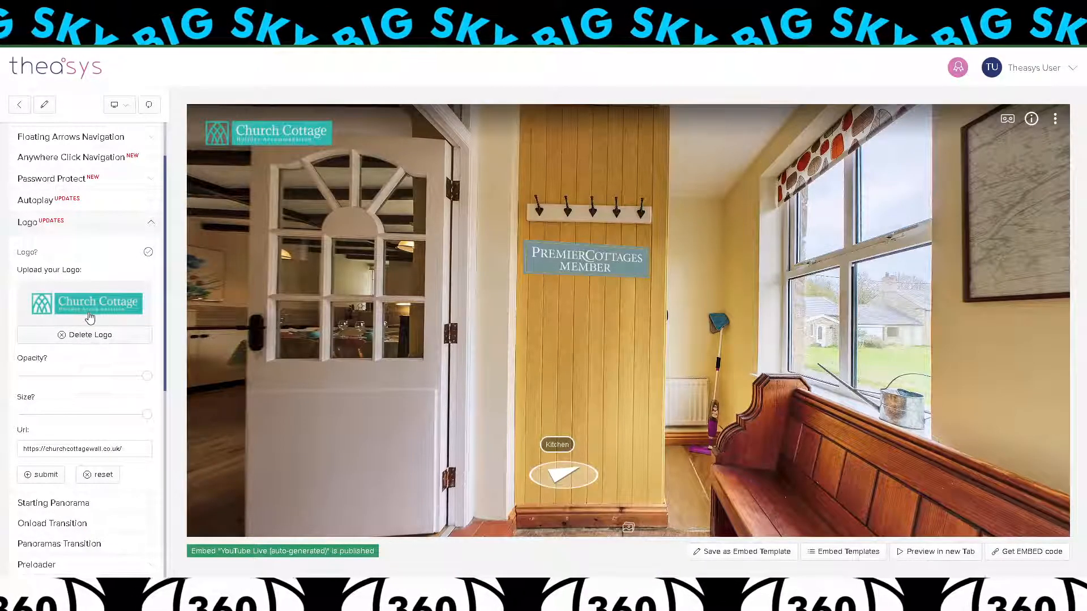
left_click(86, 335)
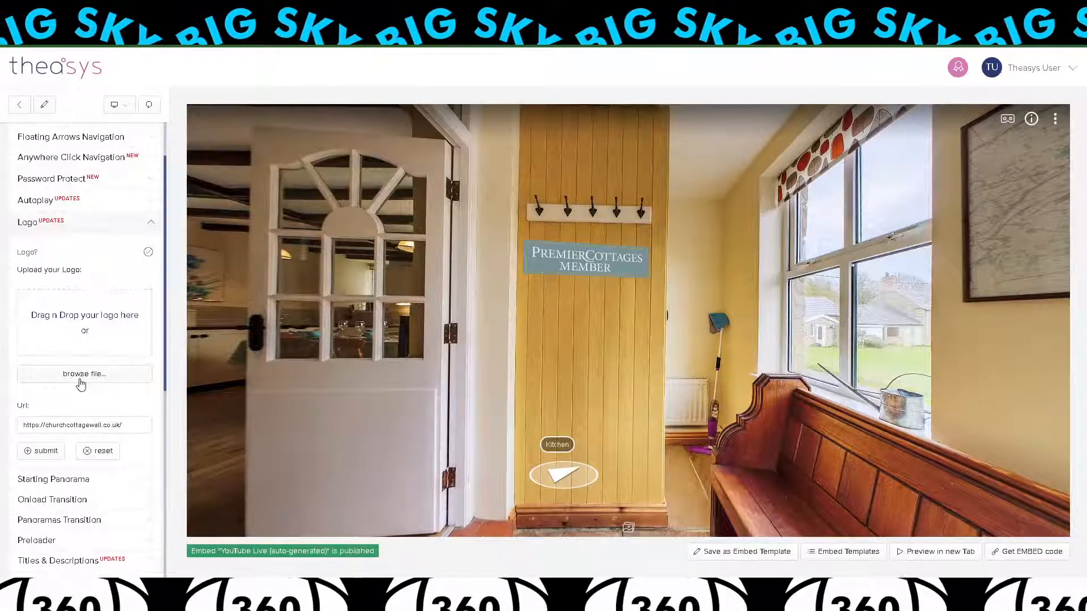
double_click(134, 95)
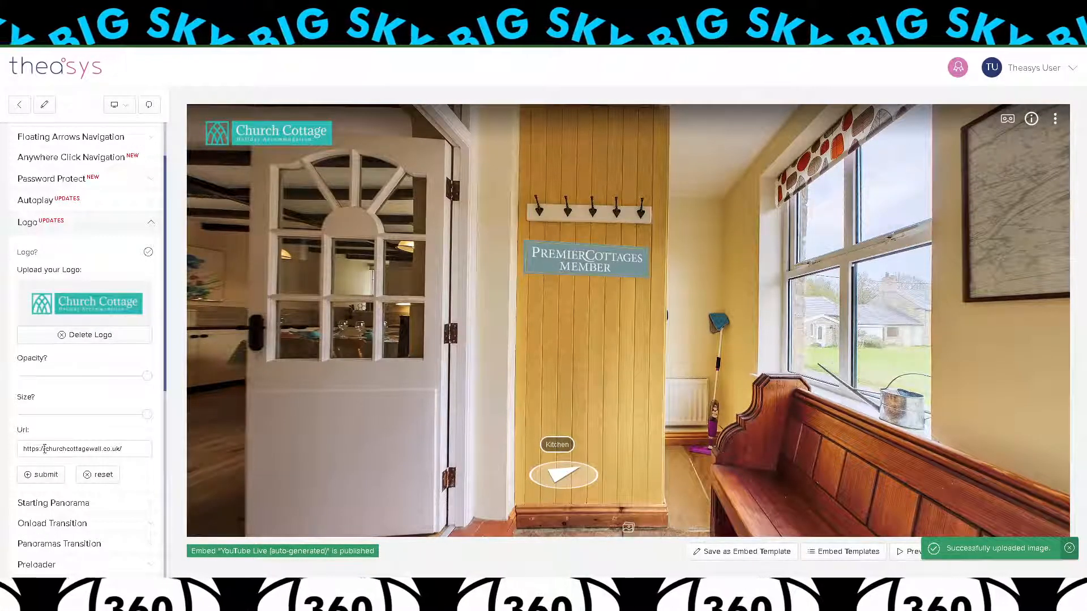
Lower the Church Cottage logo's opacity to roughly 70% of its range and collapse the logo options.
left_click_drag(73, 453, 18, 457)
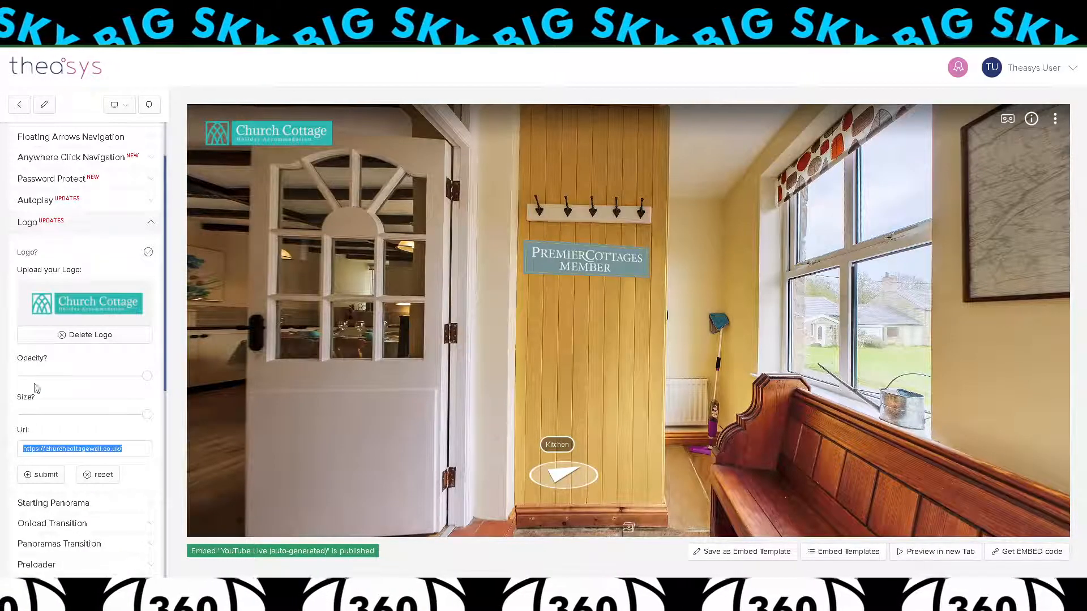
left_click(34, 422)
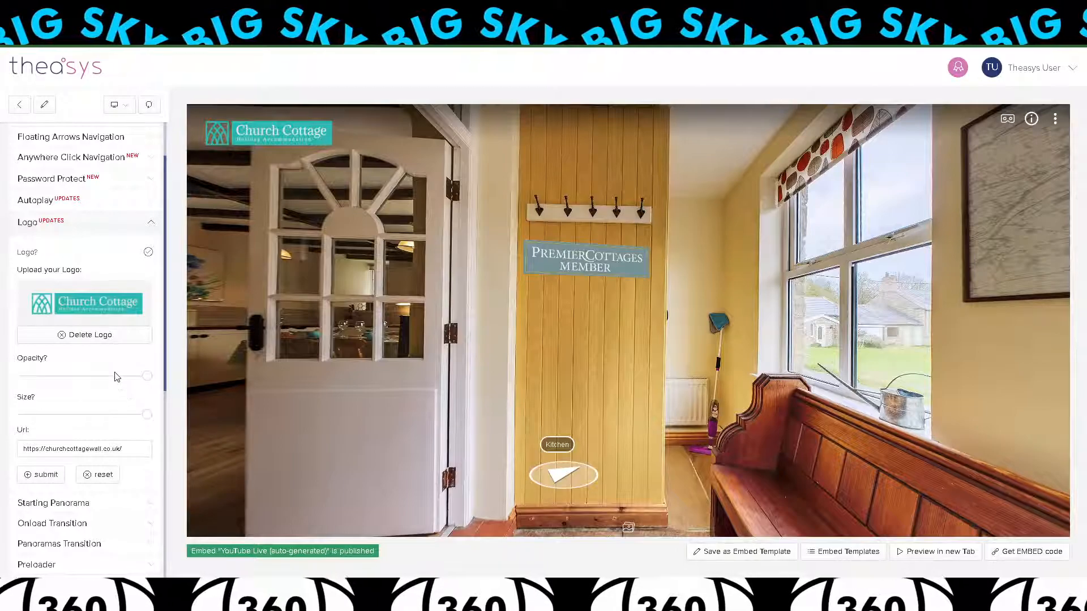
left_click_drag(149, 376, 112, 381)
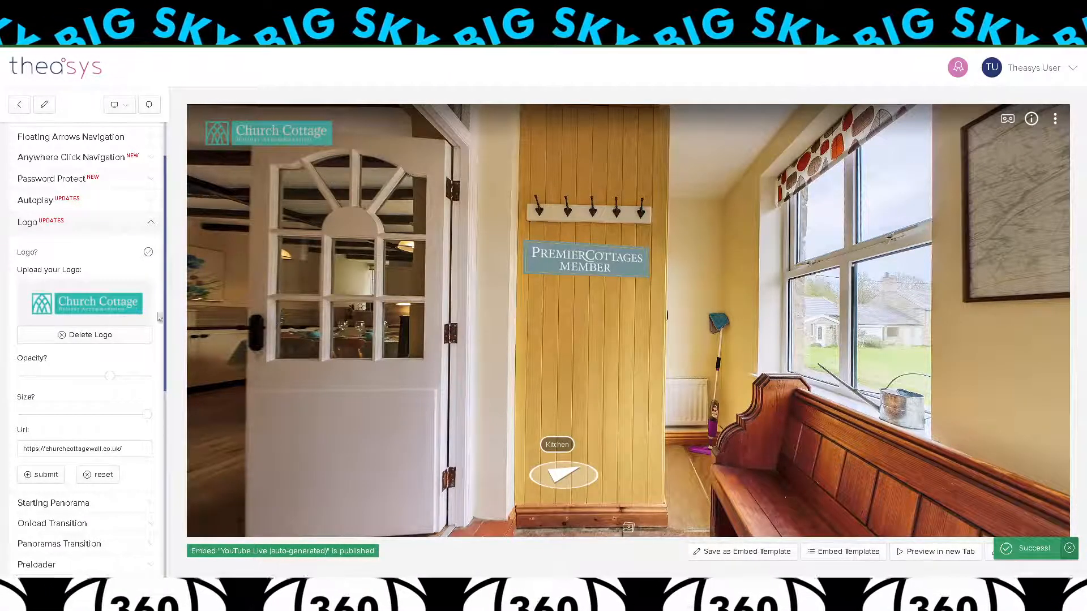
left_click(151, 223)
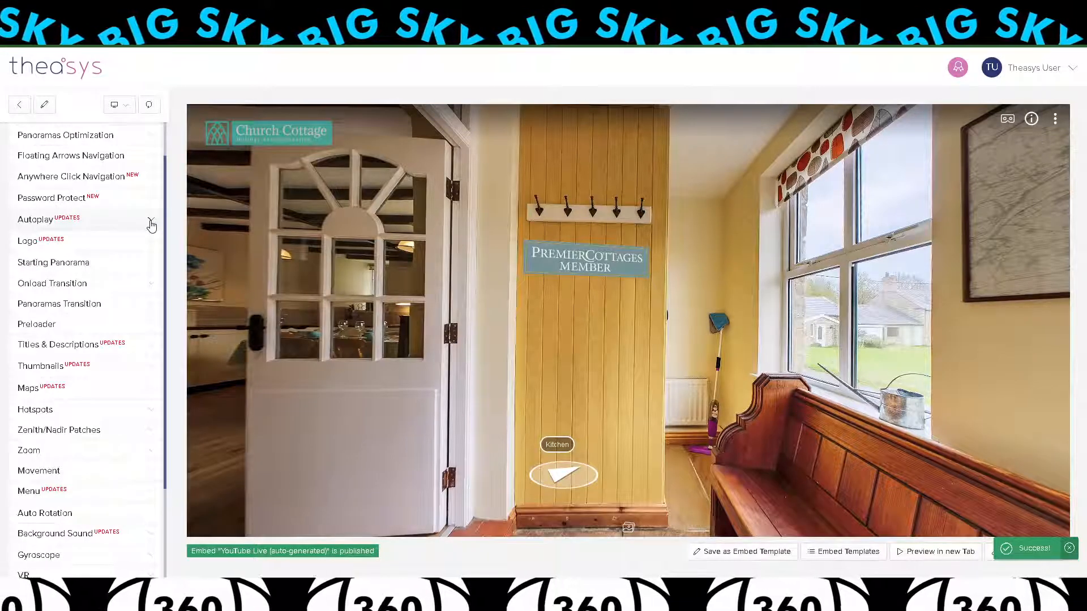
Check where the starting panorama is set, both in the embed options and on the Welcome panorama in the VR editor, and restart the preview.
left_click(151, 264)
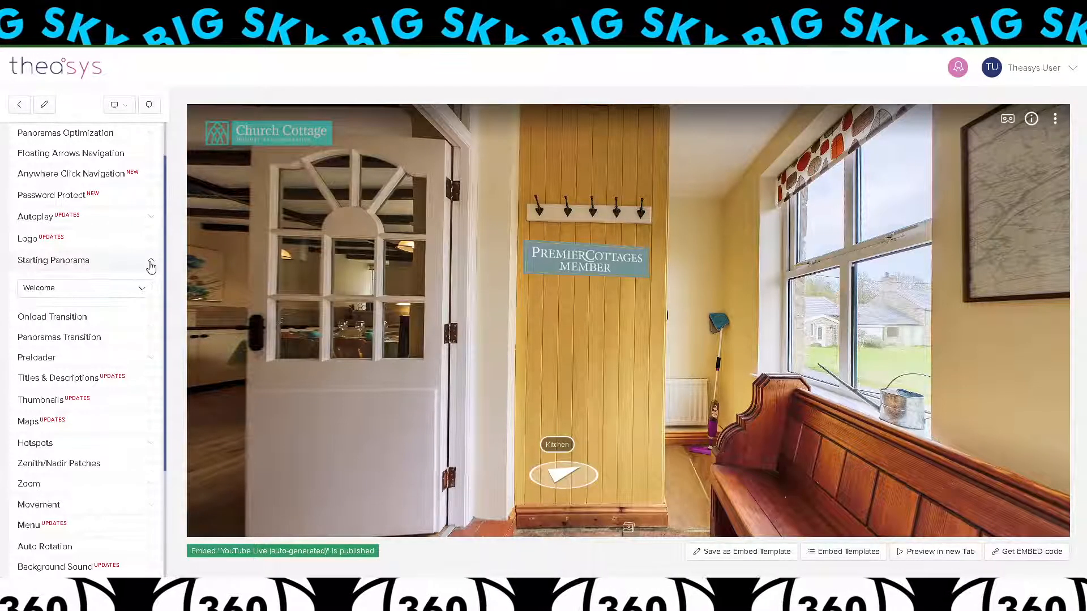
left_click(151, 264)
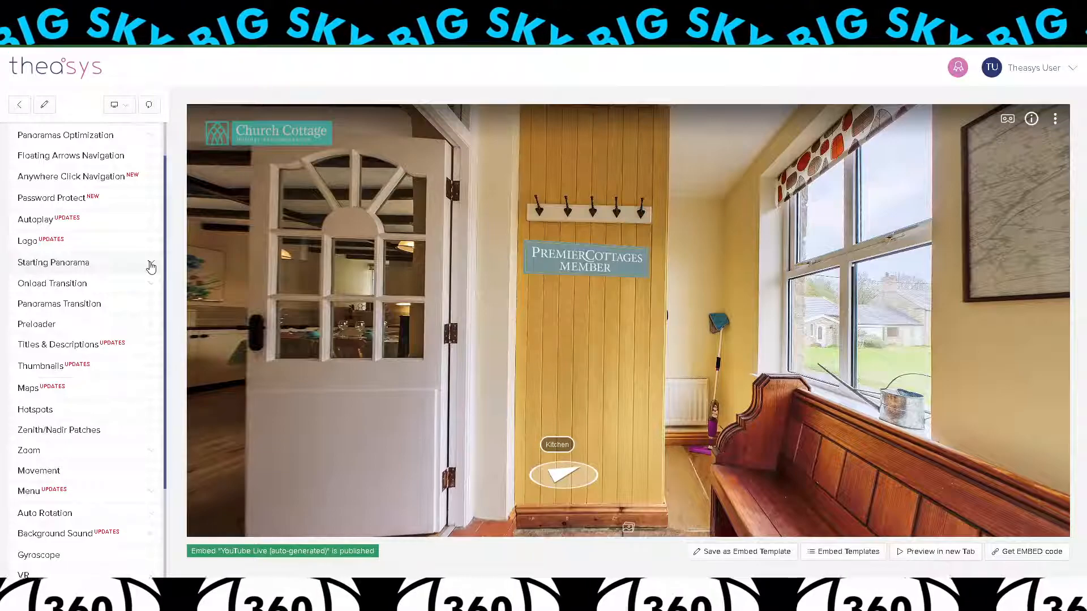
left_click(45, 108)
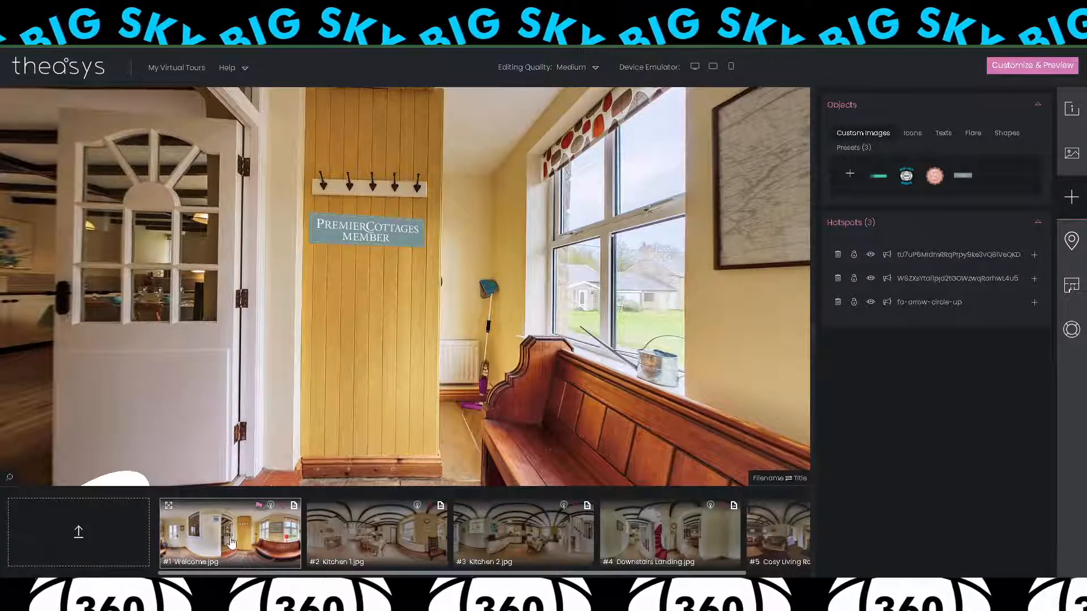
left_click(258, 506)
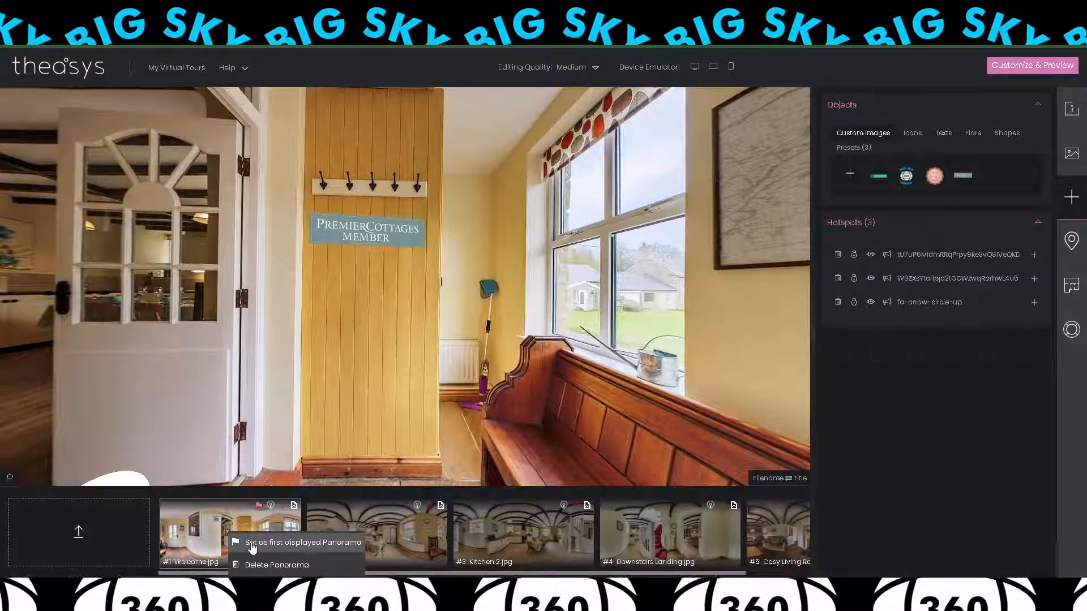
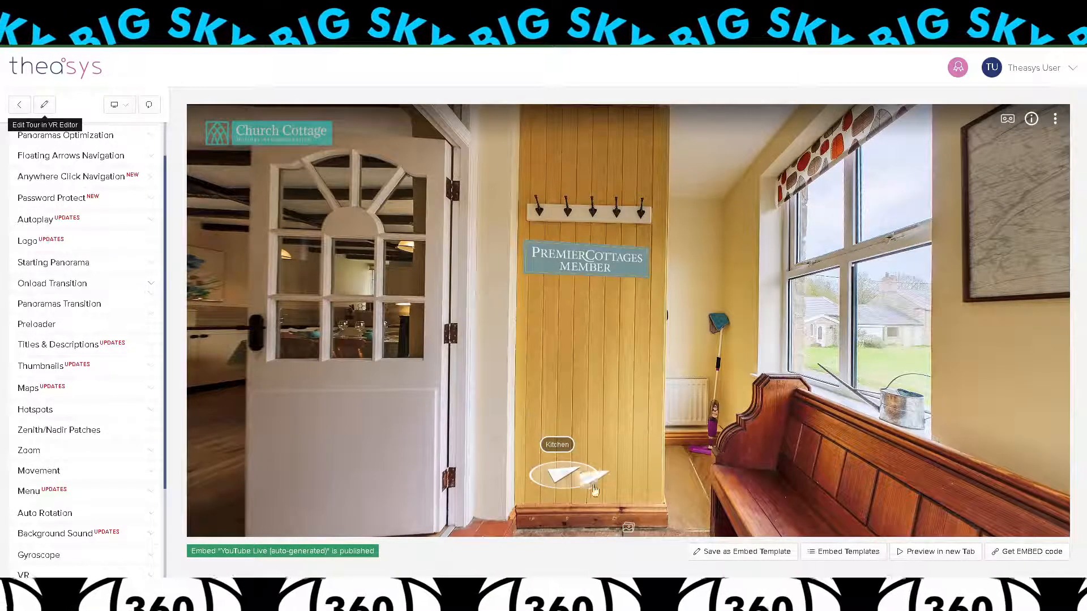
left_click(150, 106)
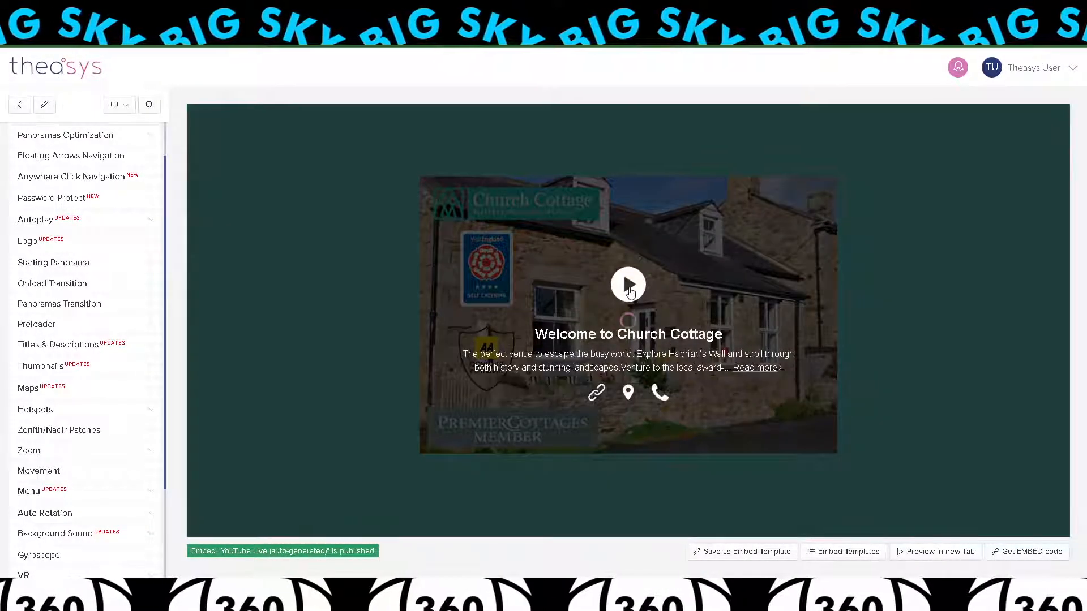
left_click(630, 286)
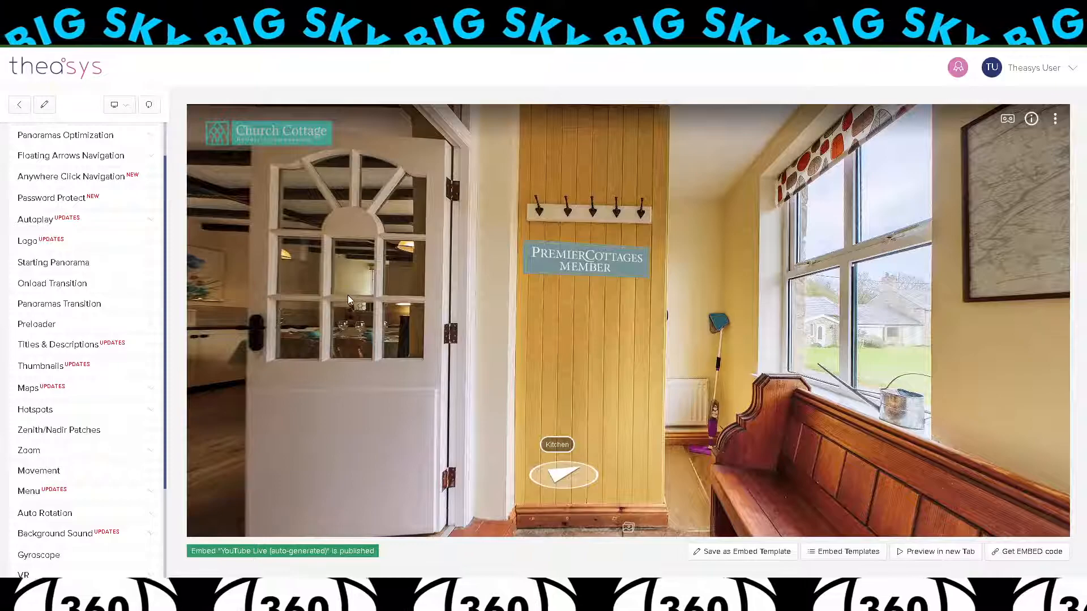
Set the onload transition to Walkthrough, start the tour to preview it and collapse the onload transition options.
left_click(152, 284)
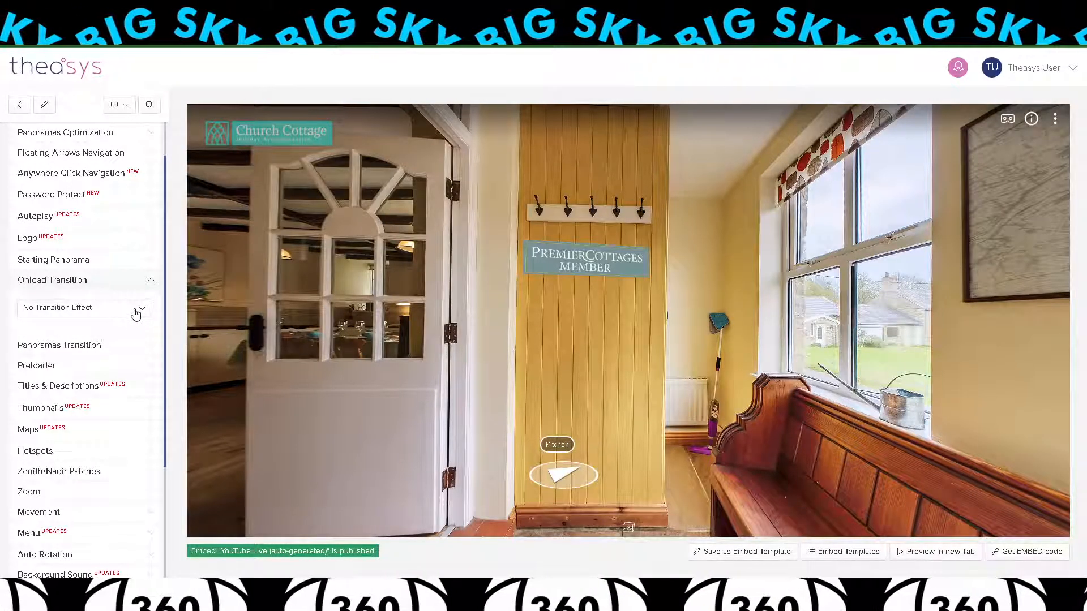
left_click(109, 340)
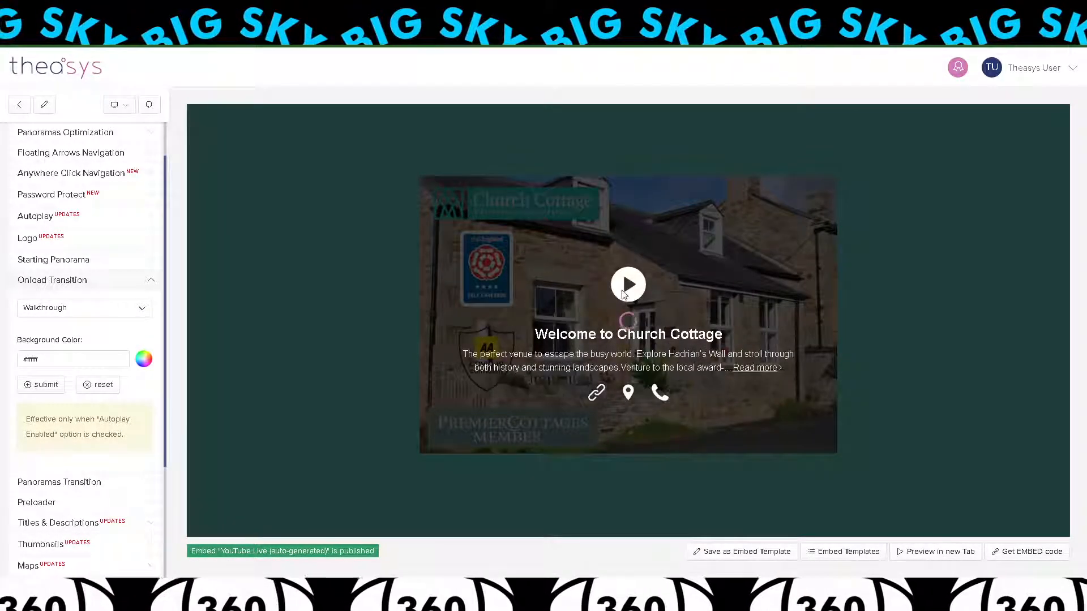
left_click(621, 290)
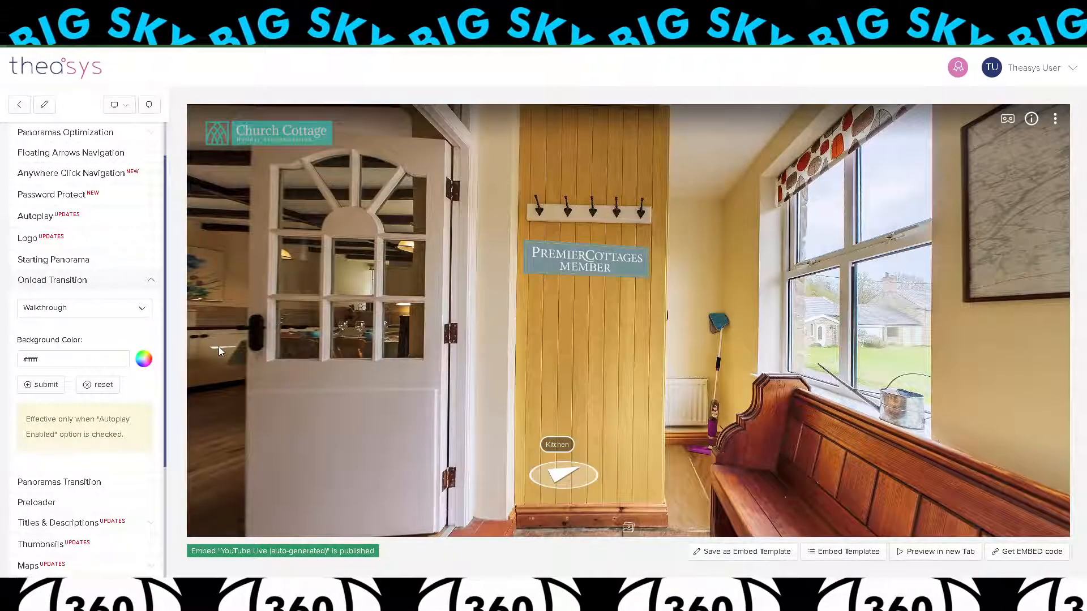
left_click(150, 279)
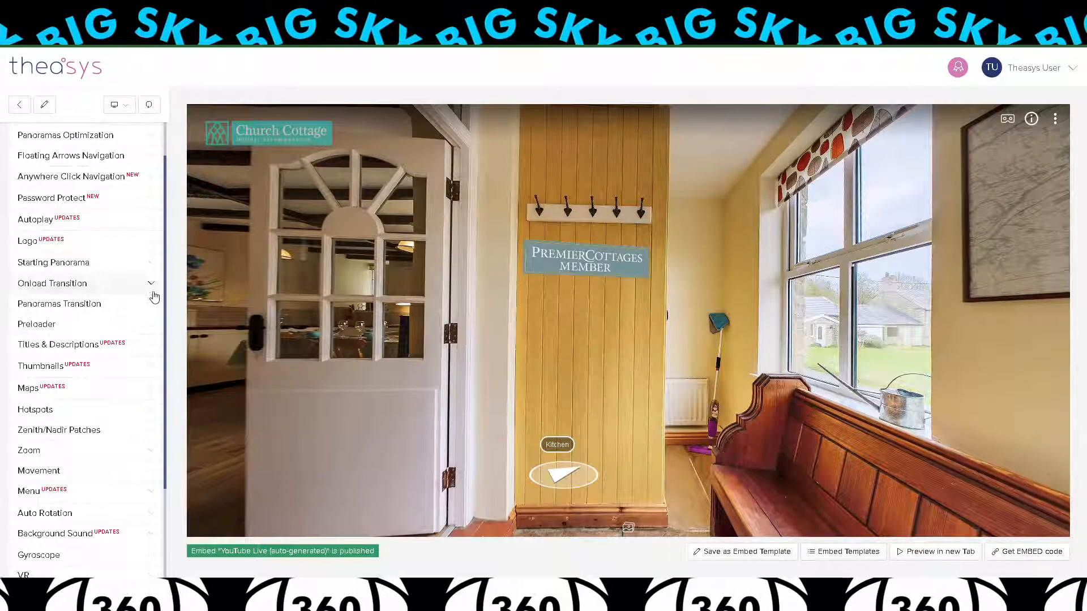
Set the panoramas transition to Walkthrough and test it by going to the Kitchen and back to Welcome.
left_click(153, 308)
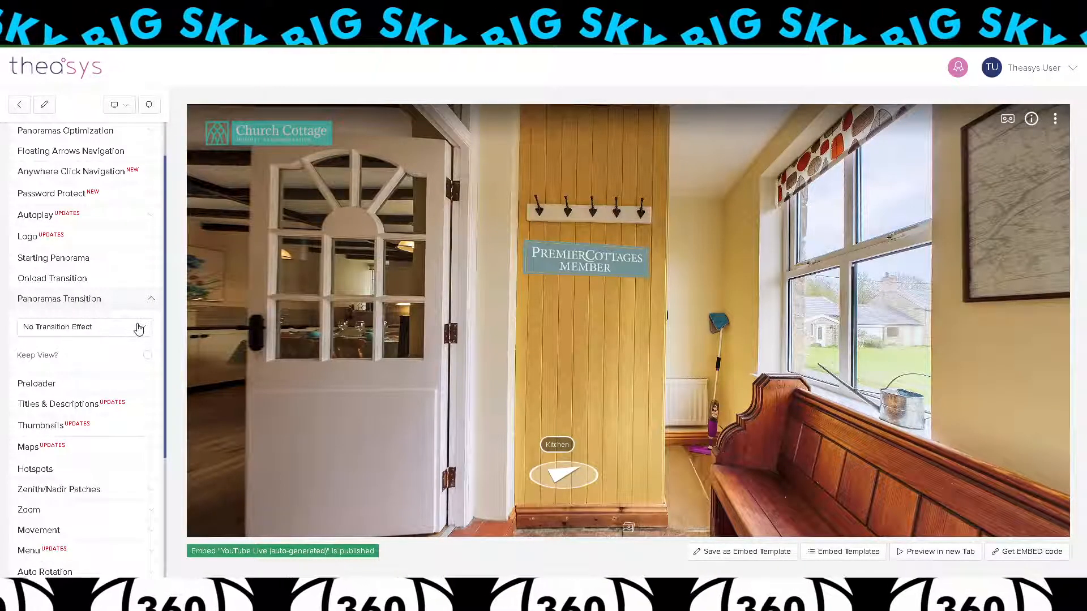
left_click(111, 358)
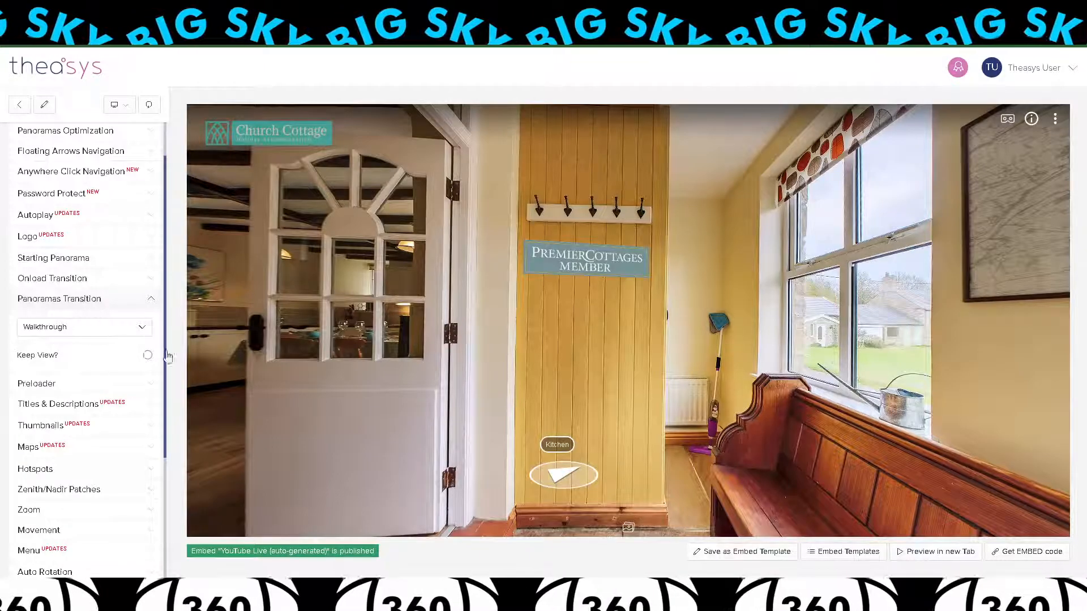
left_click(555, 475)
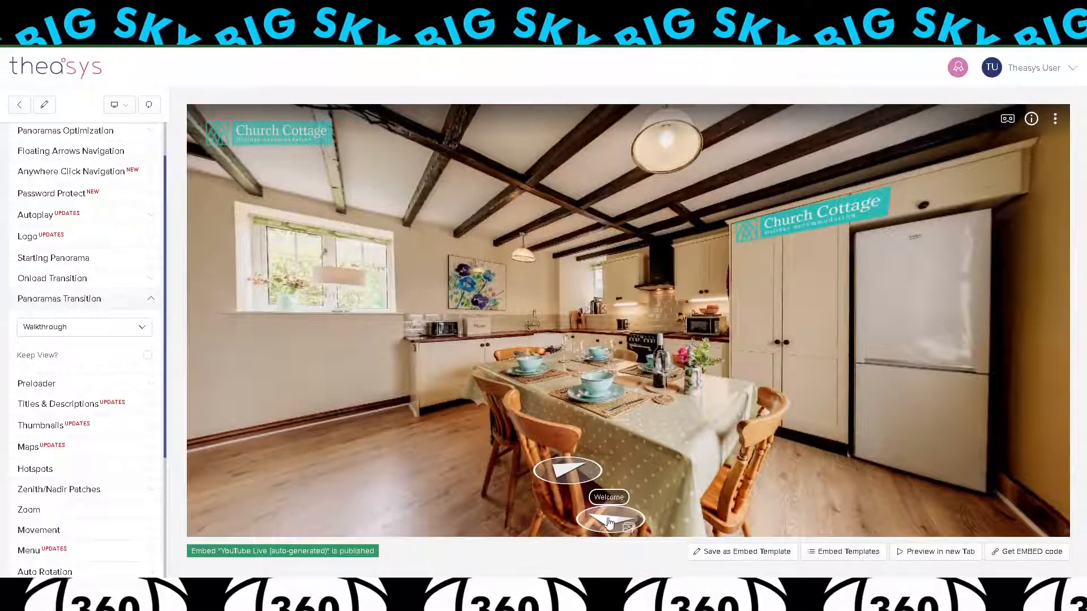
left_click(607, 521)
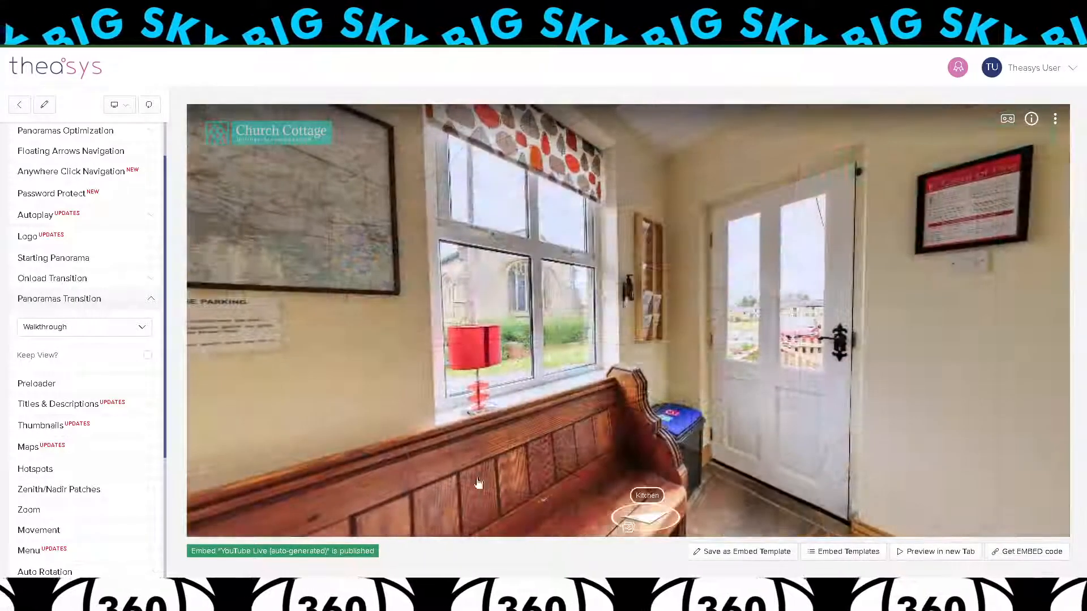
left_click(150, 302)
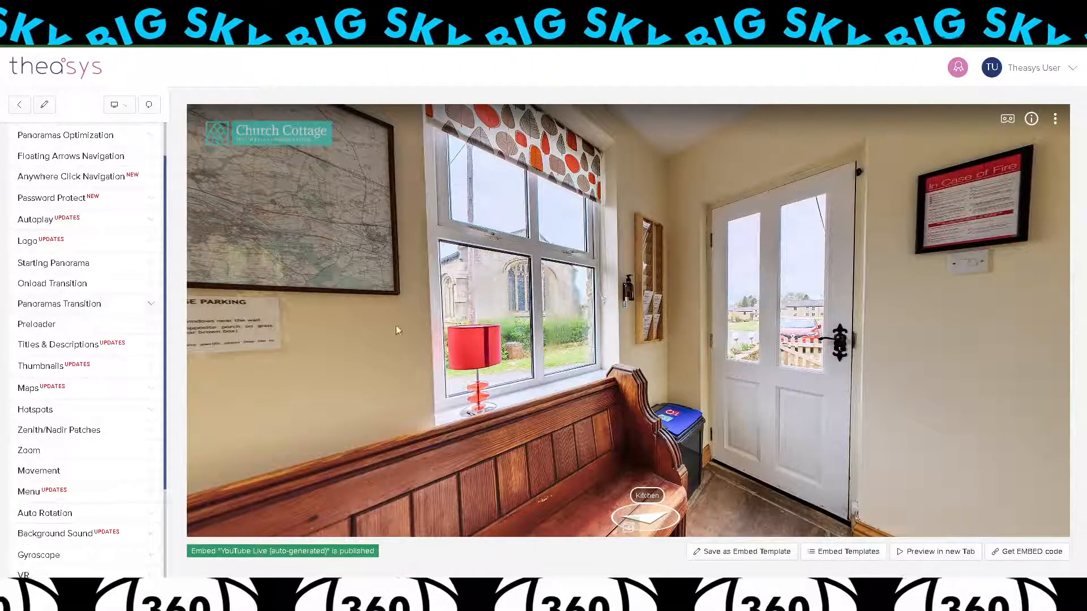
Set the preloader's size to 1 and its border thickness to 1, submit the changes and start the tour to check them.
left_click(145, 328)
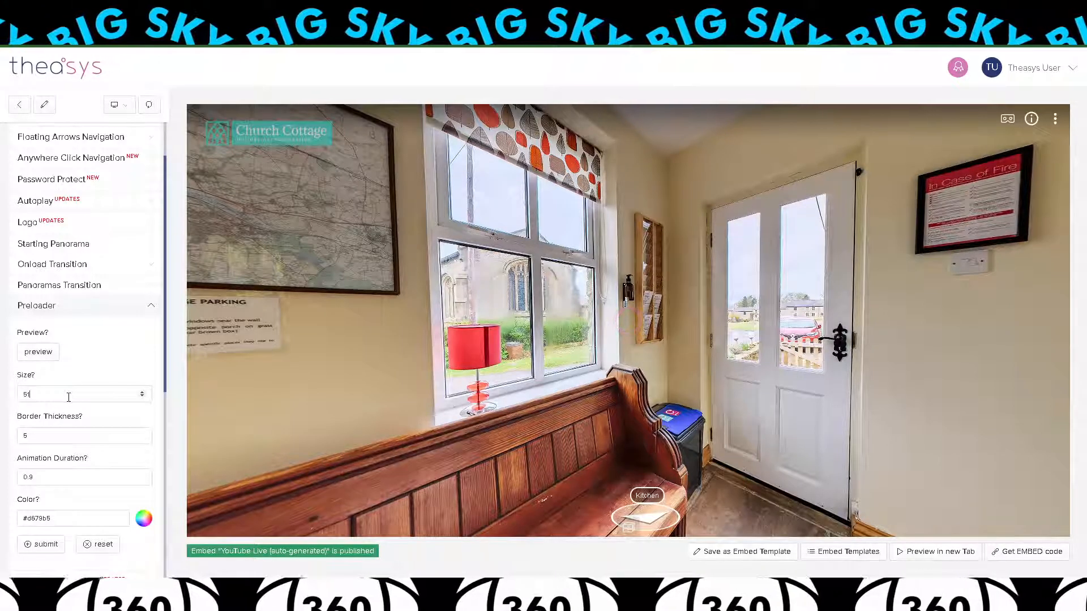
type("6")
key("Up")
key("Up")
key("Up")
key("Up")
key("Up")
key("Up")
key("Up")
key("Up")
key("Up")
key("Up")
key("Up")
key("Up")
key("Up")
key("Up")
key("Up")
key("Up")
key("Up")
key("Up")
key("Up")
key("Up")
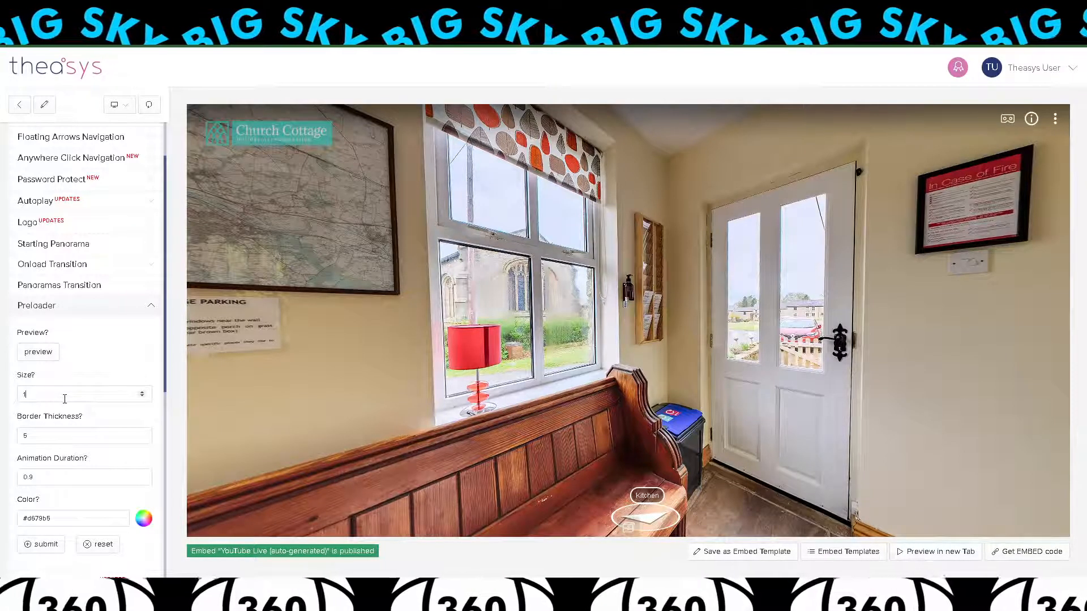
left_click(59, 438)
key("BackSpace")
type("1")
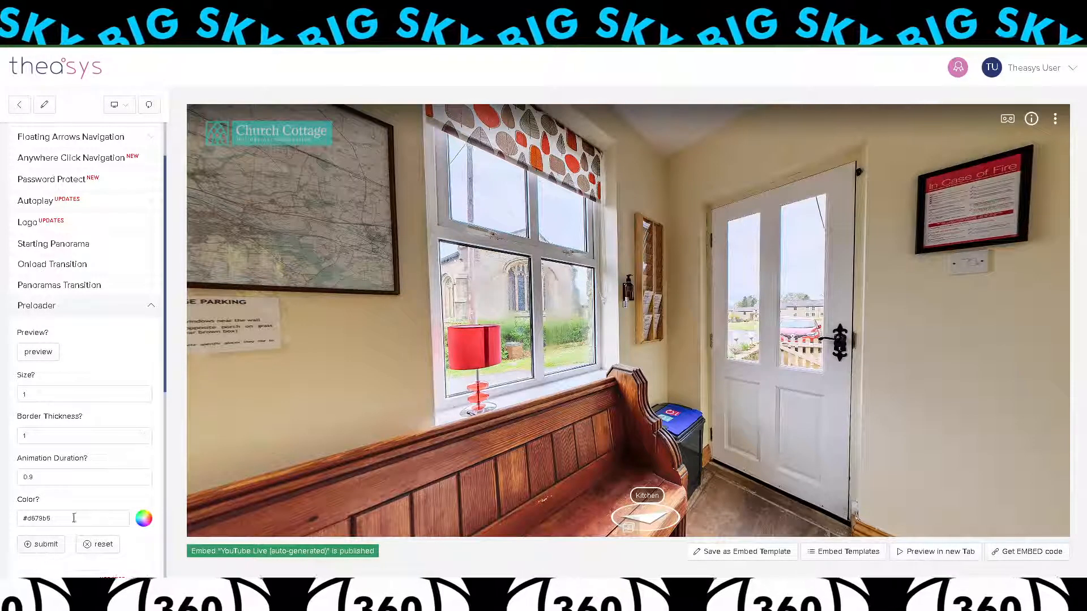
left_click(46, 544)
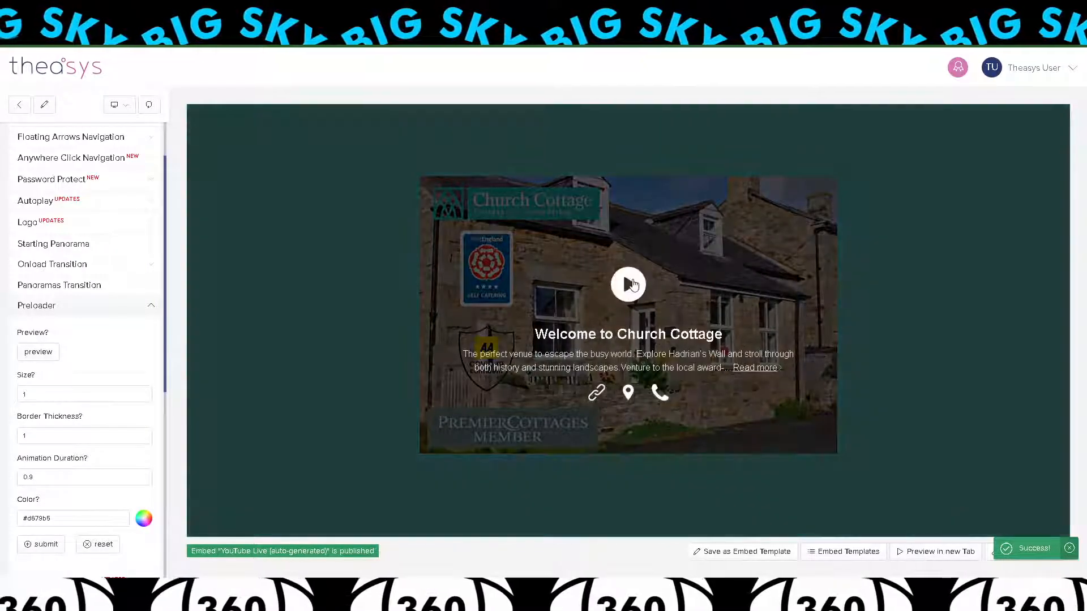
left_click(629, 284)
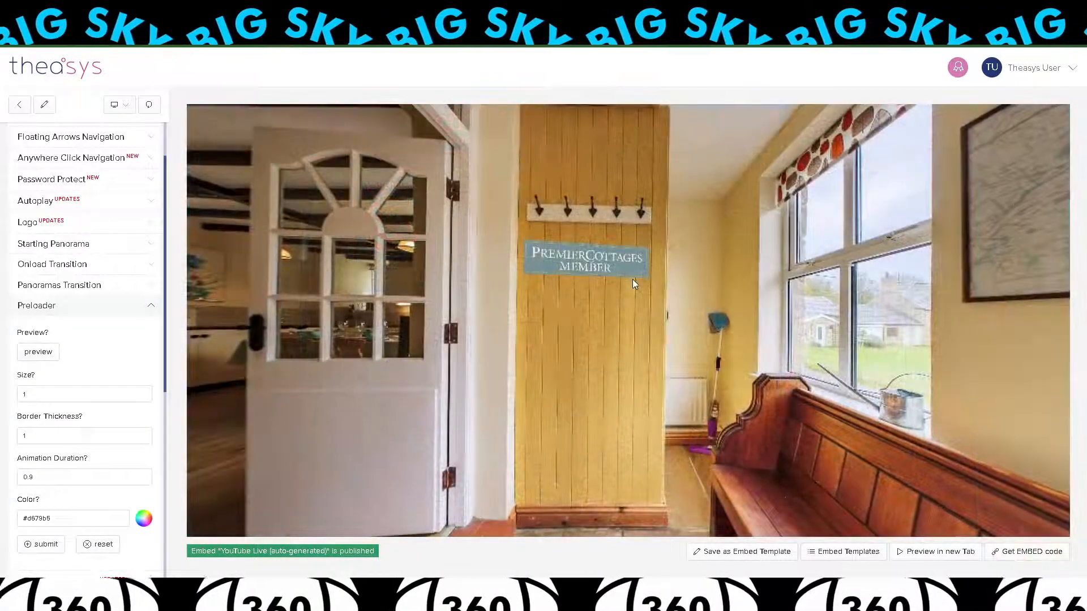
left_click(151, 307)
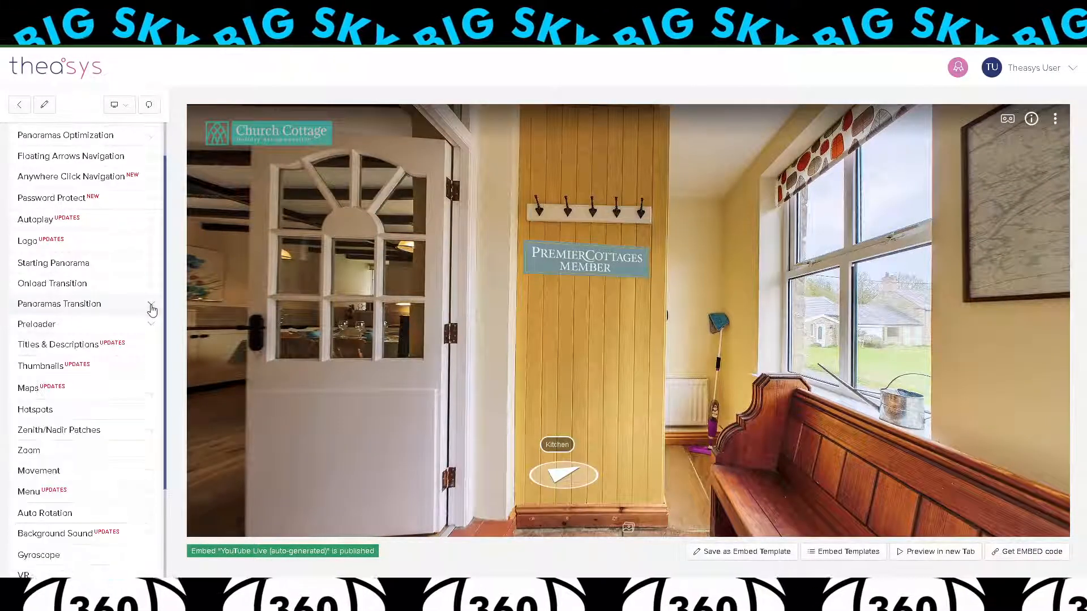
Open the Titles & Descriptions options and walk through the example Church Cottage Wall Northumberland tour without audio, via the Patio Area to Reception.
left_click(151, 346)
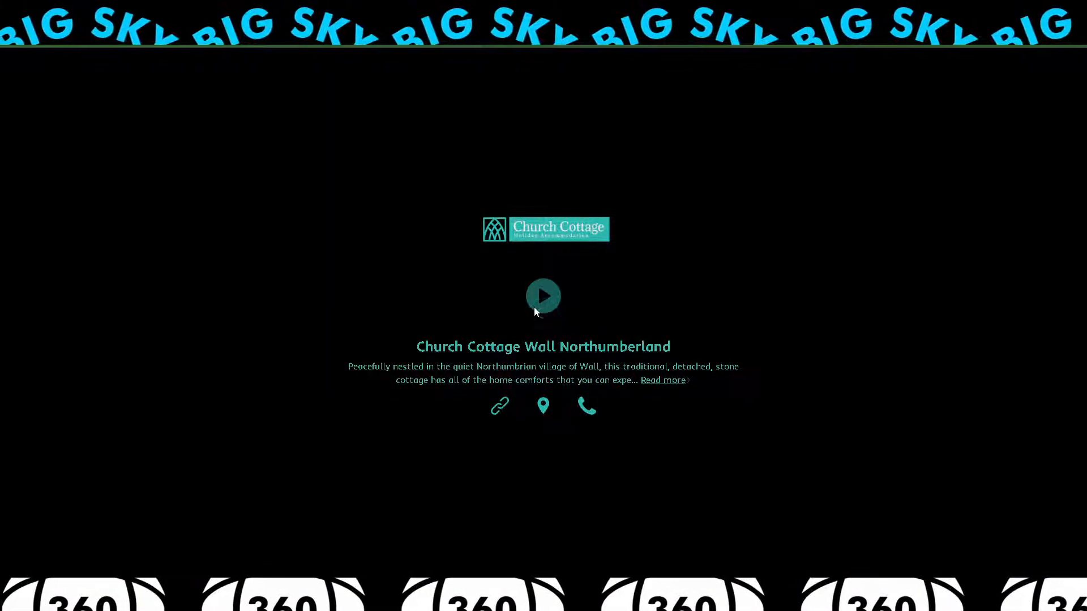
left_click(535, 309)
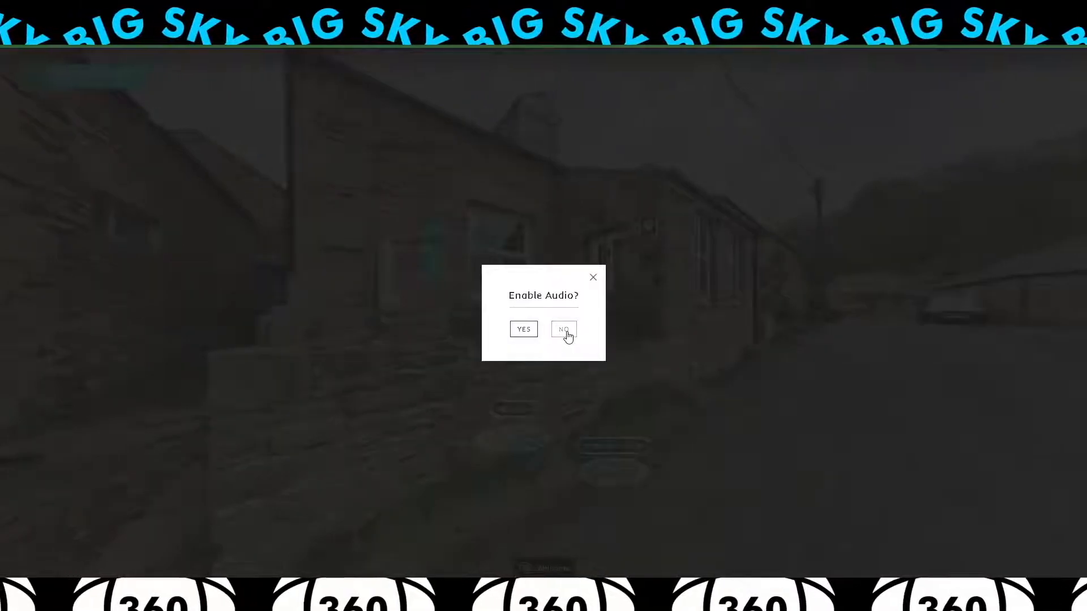
left_click(564, 330)
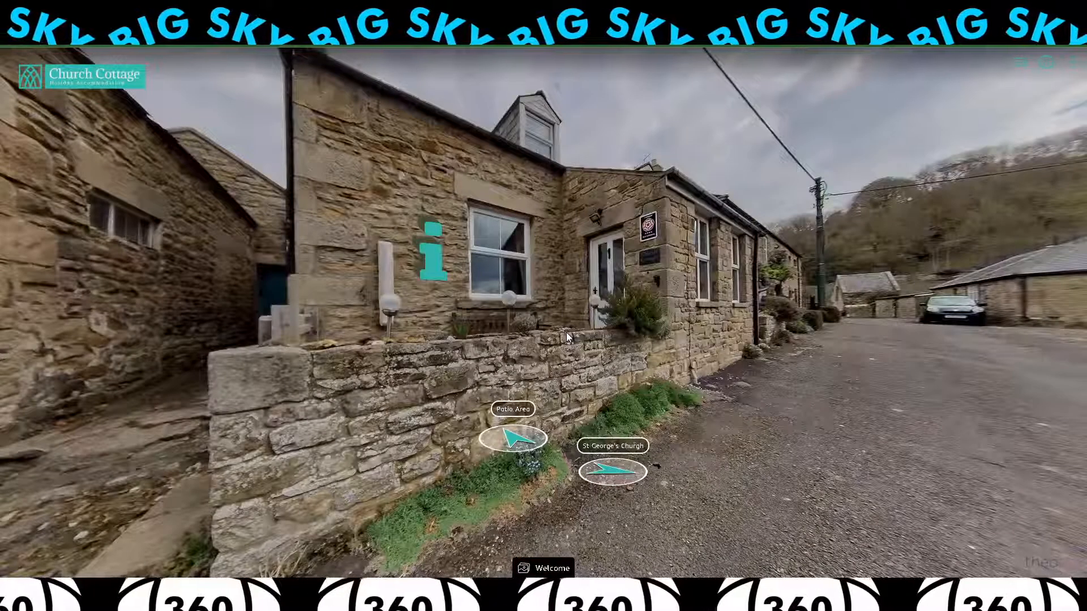
left_click(515, 441)
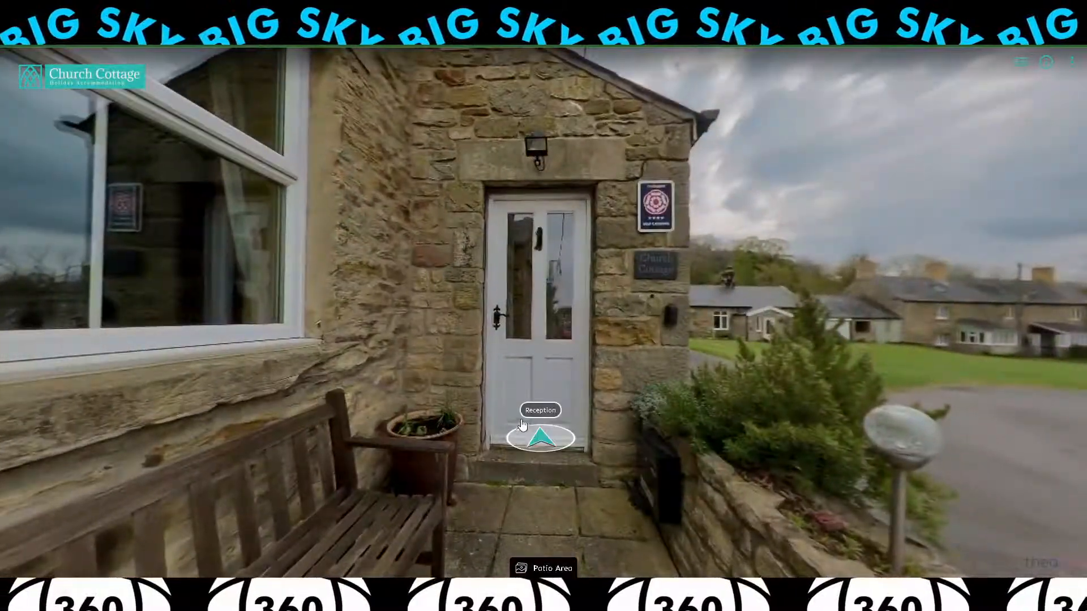
left_click(542, 438)
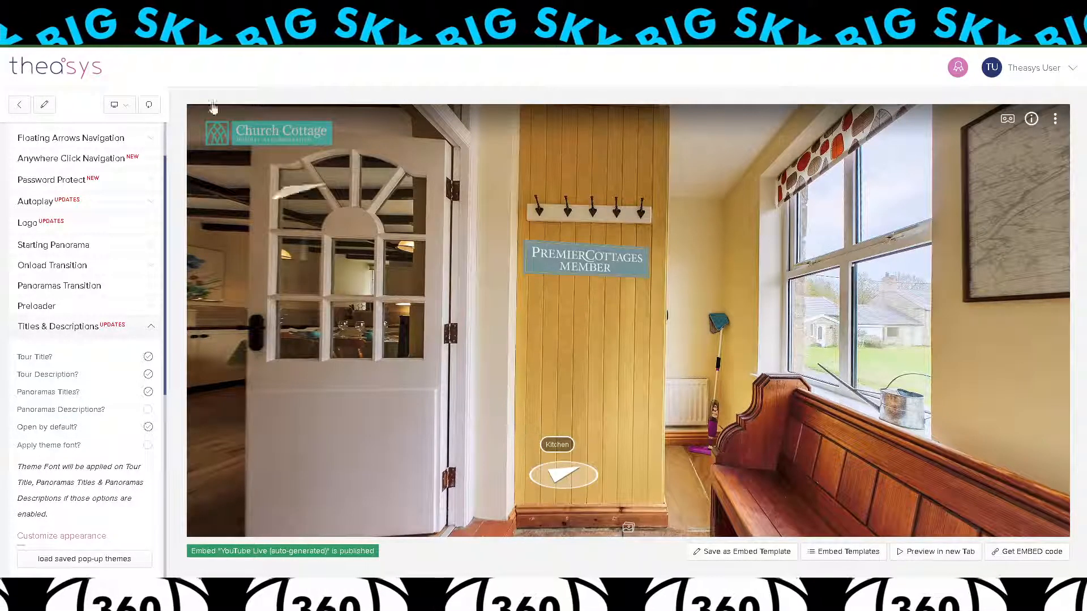
Restart the tour to see its welcome pop-up, disable the panorama titles in it and close the pop-up.
left_click(149, 104)
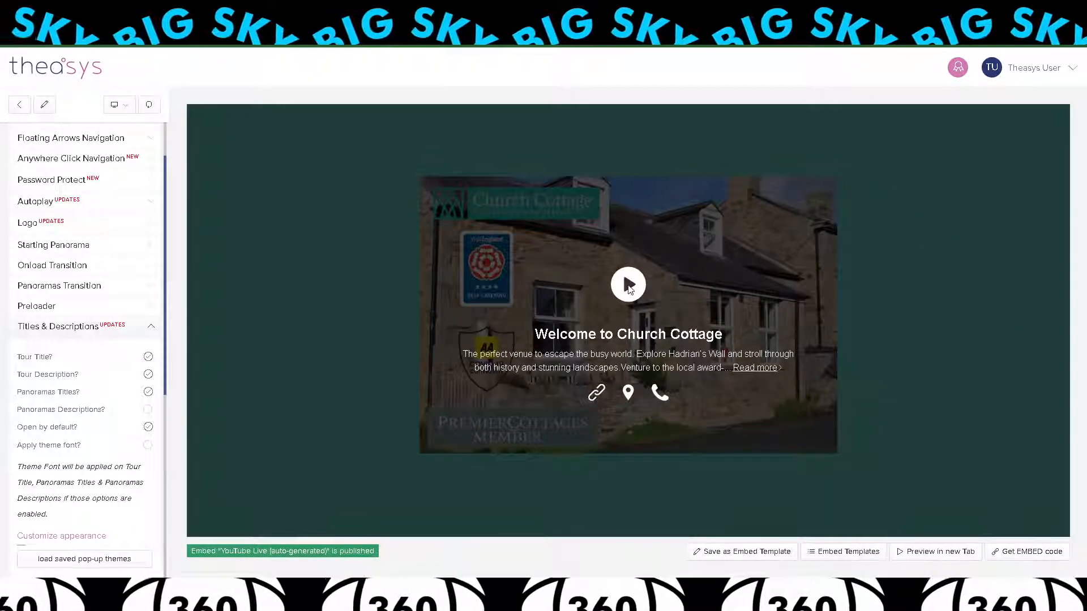
left_click(628, 285)
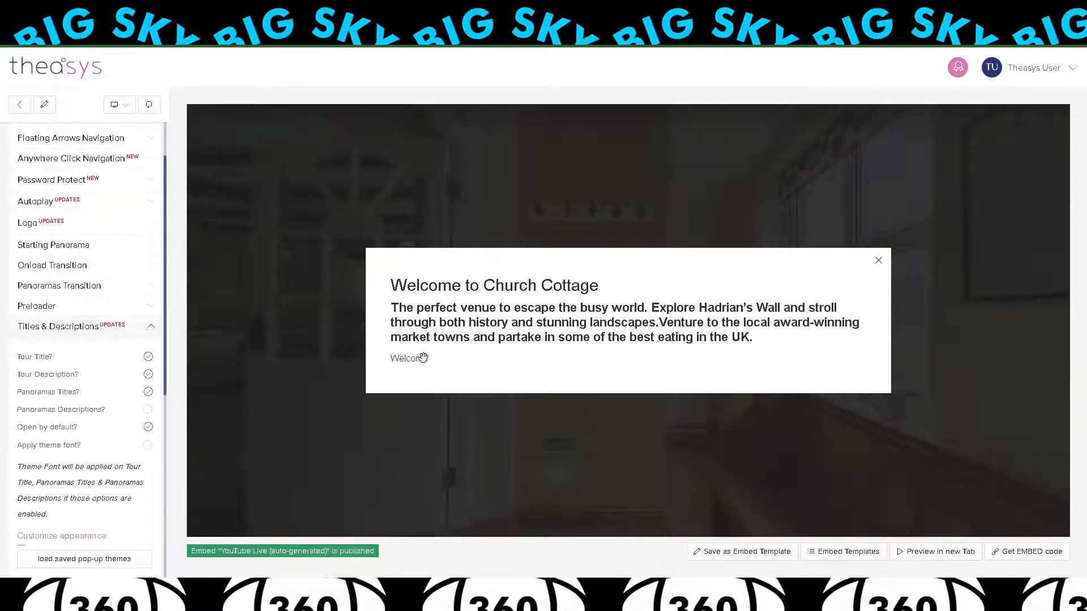
left_click(149, 393)
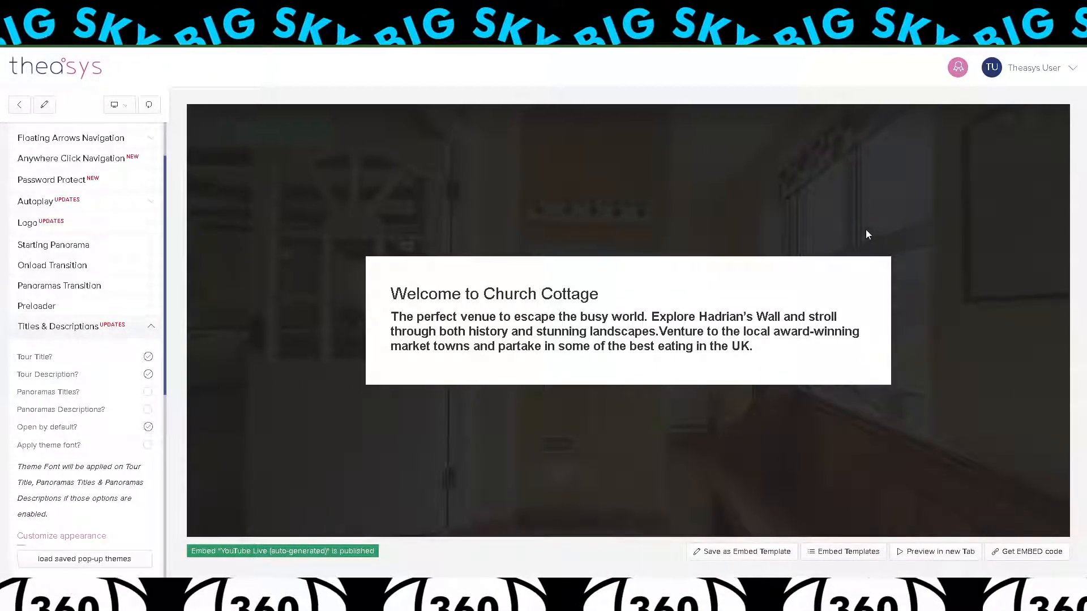
left_click(866, 233)
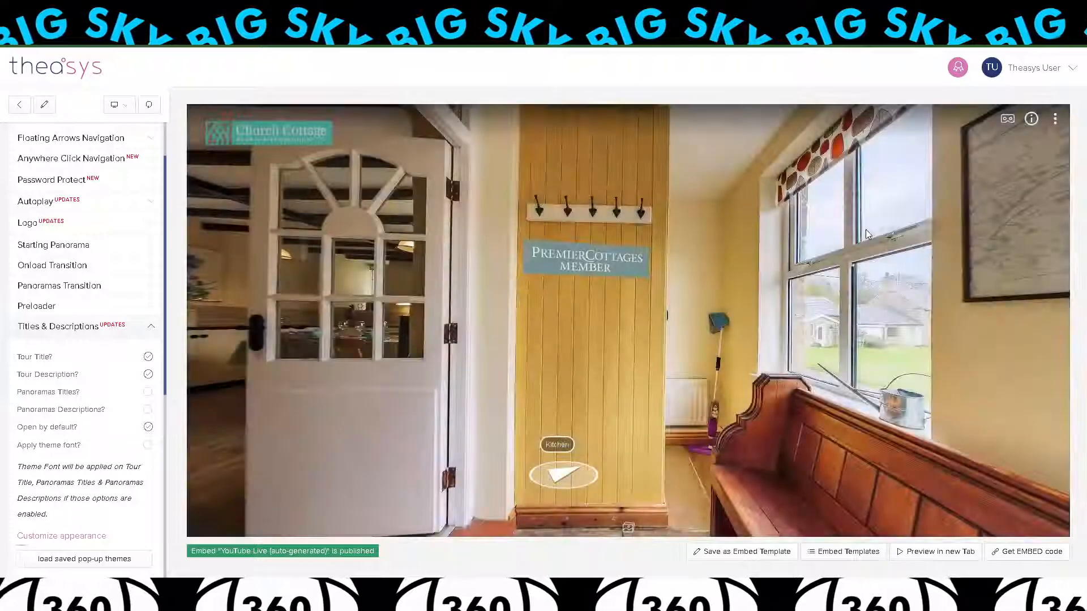
left_click(152, 330)
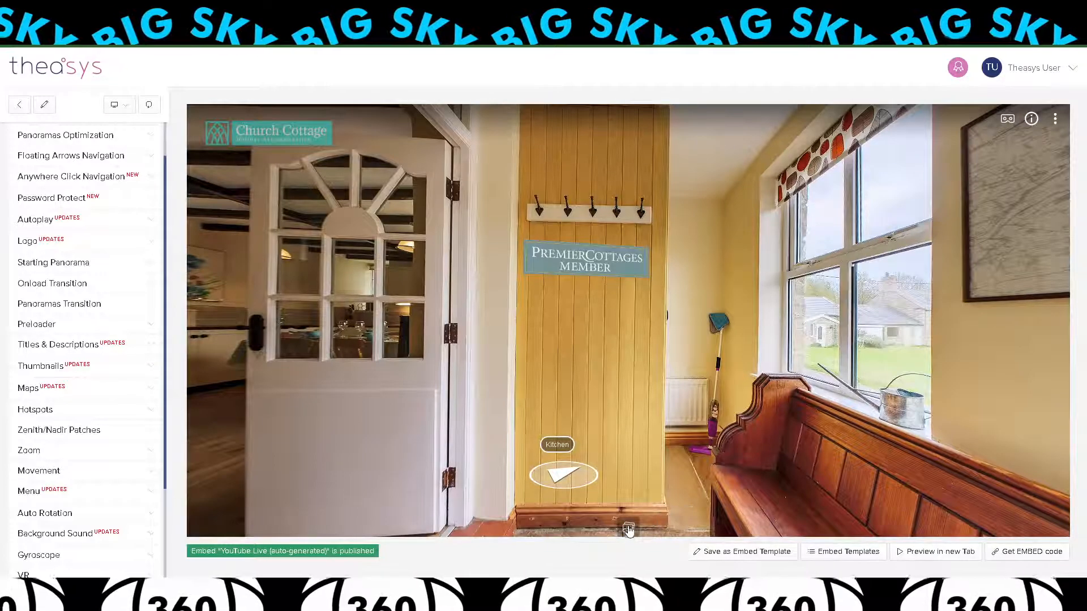
Show the thumbnail gallery in the tour preview and open the Thumbnails options.
left_click(628, 528)
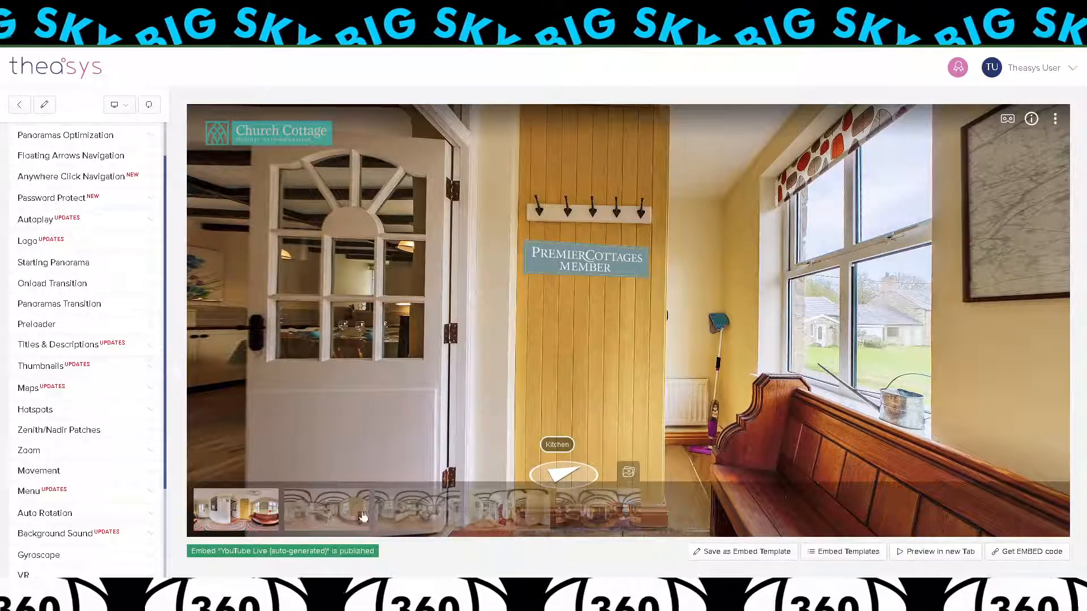
left_click(150, 368)
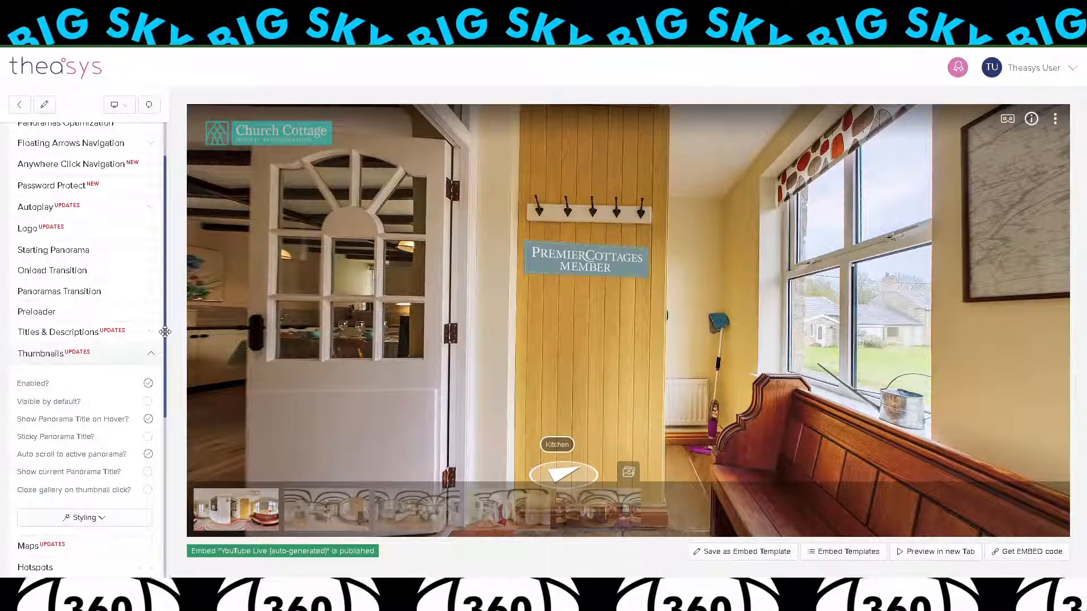
scroll(165, 332, "down", 2)
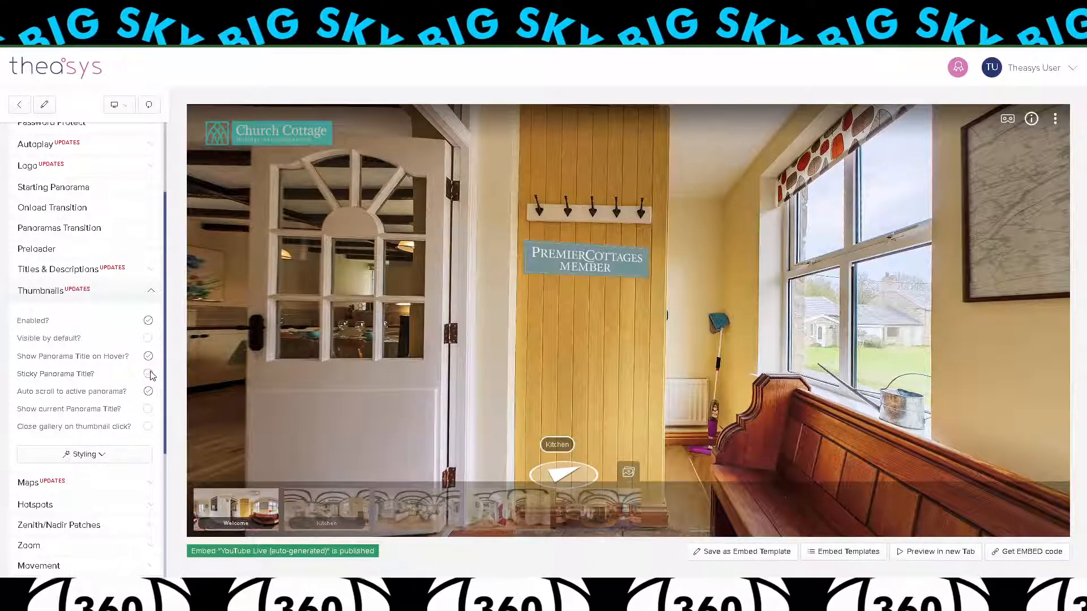
In the Thumbnails styling, raise the open/close button's radius to the maximum and the gallery thumbnails' radius to about half.
left_click(103, 454)
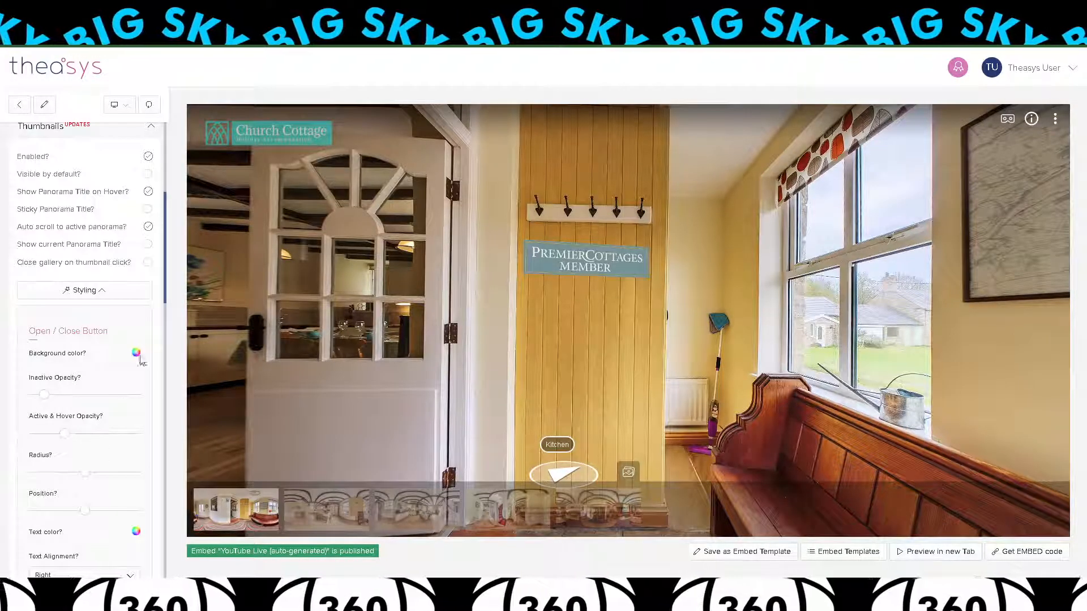
left_click_drag(166, 247, 163, 275)
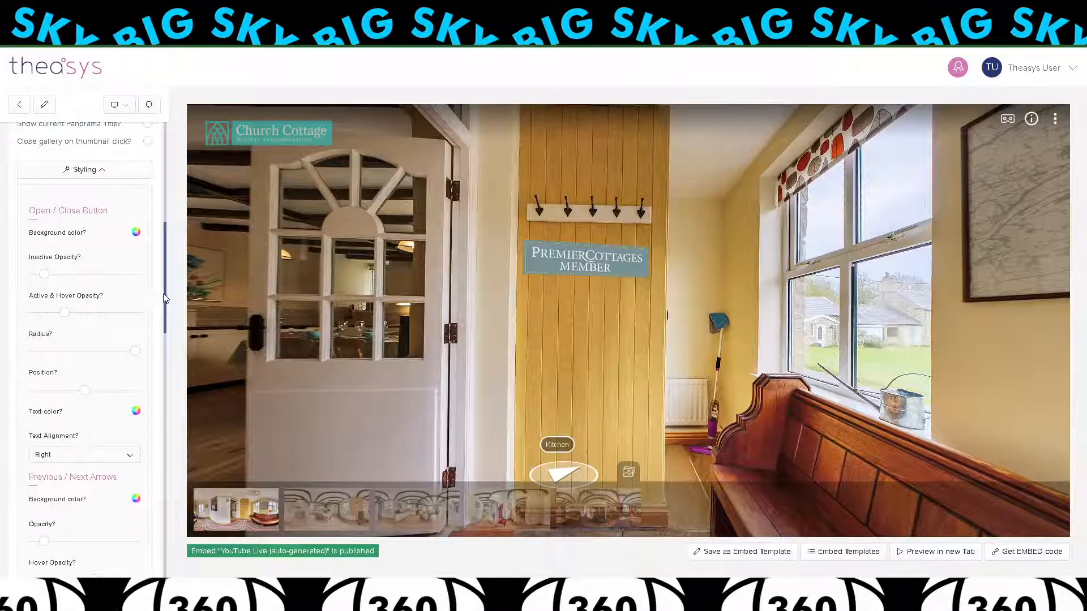
scroll(164, 305, "down", 1)
scroll(166, 335, "down", 3)
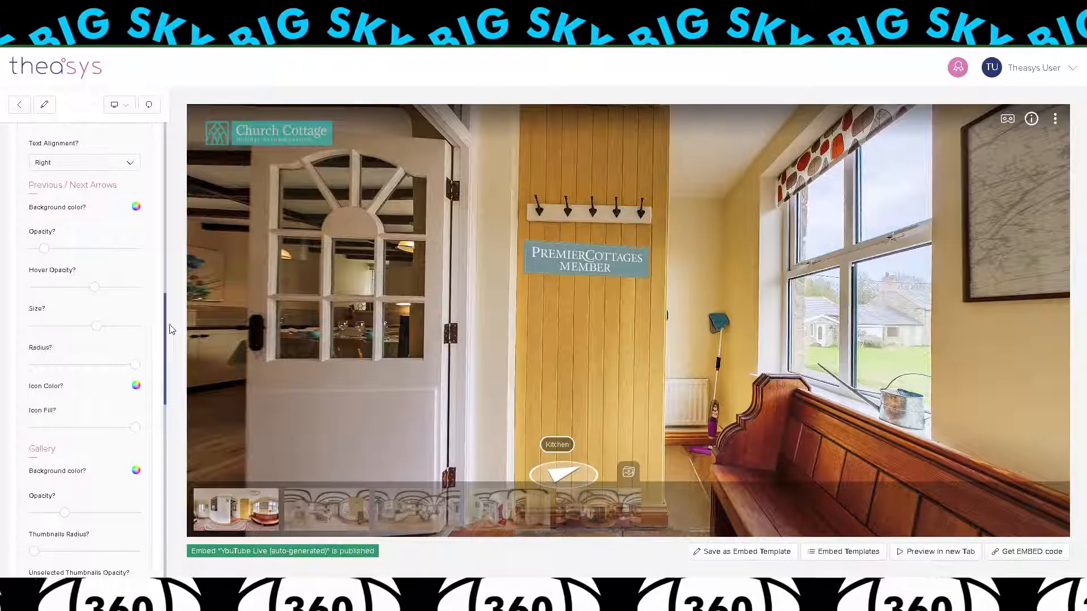
scroll(164, 372, "down", 4)
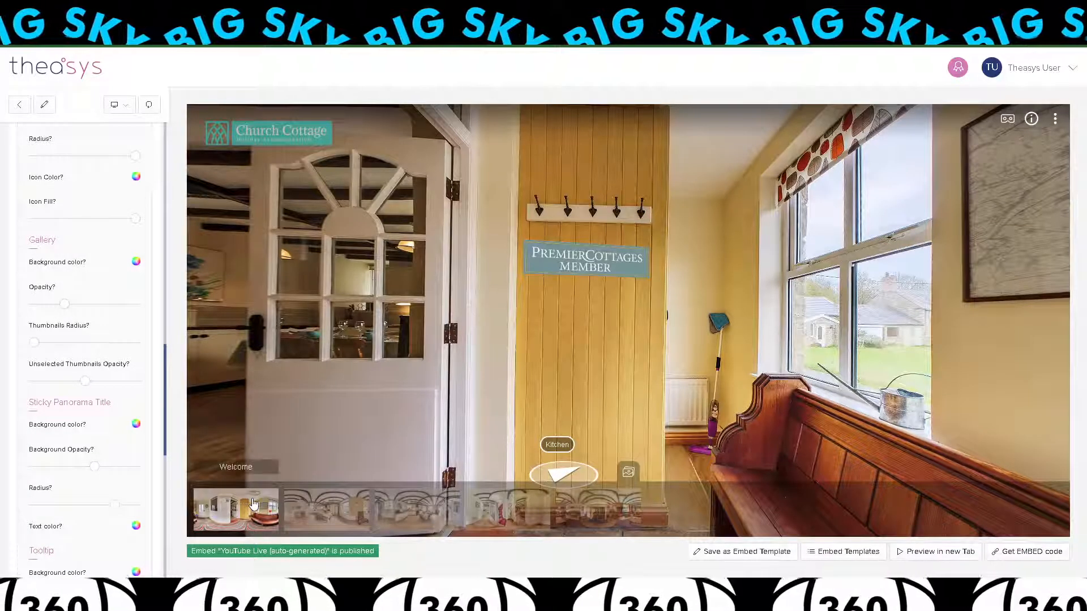
left_click_drag(36, 348, 84, 345)
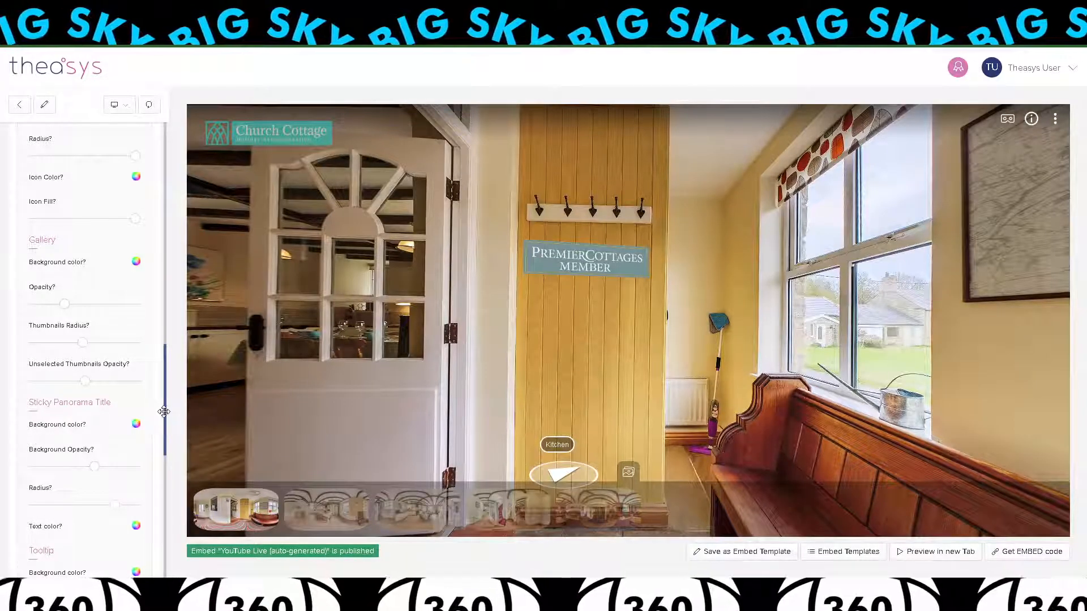
scroll(153, 430, "down", 5)
scroll(167, 493, "down", 4)
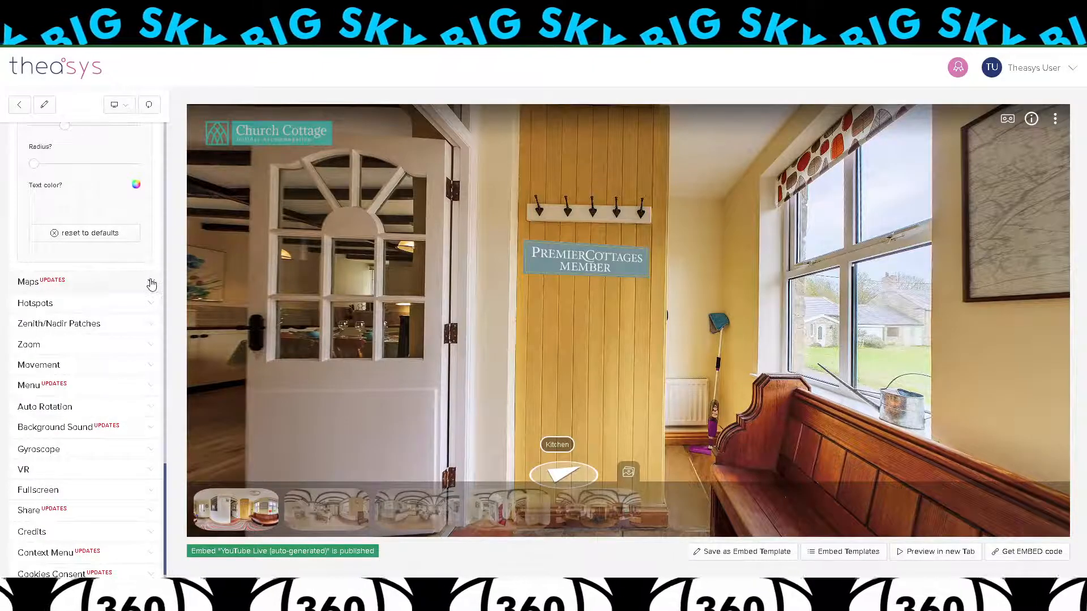
Open the embed's Background Sound options and add a tour background sound through the tour settings in the VR editor.
scroll(165, 480, "down", 1)
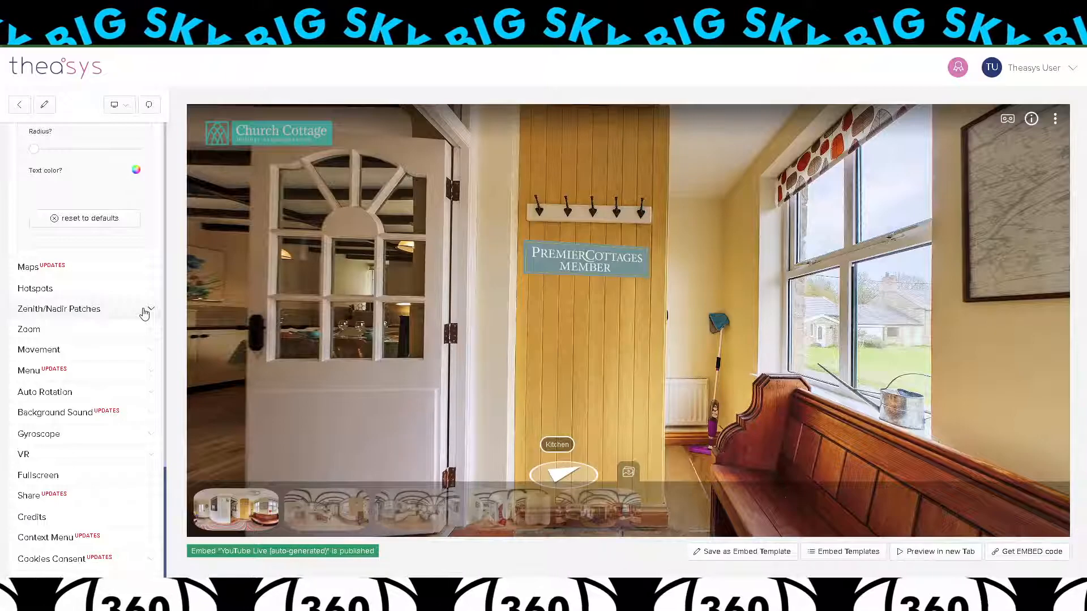
left_click(145, 413)
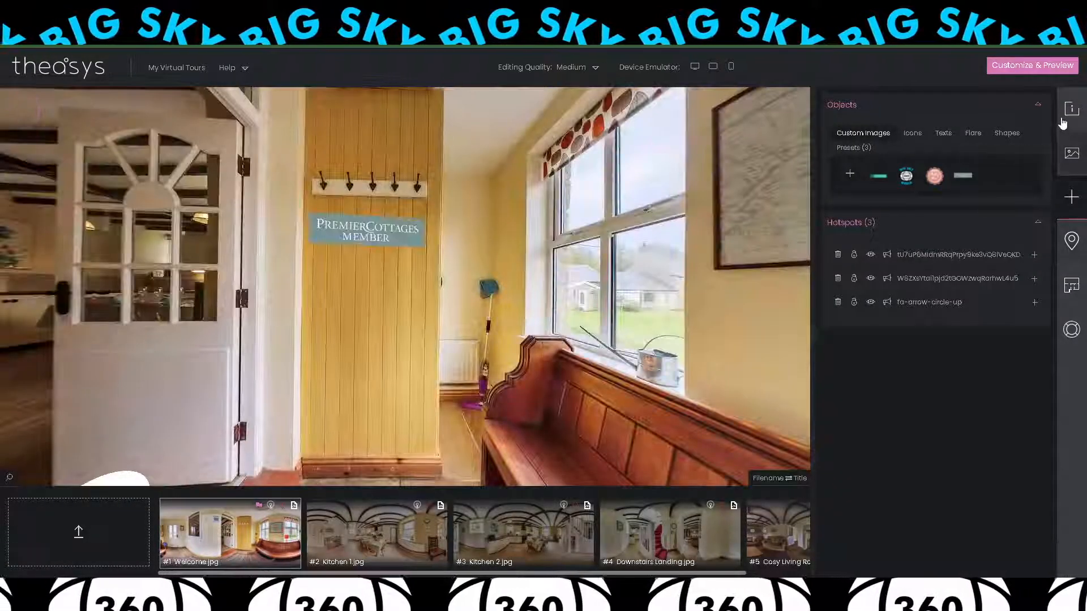
left_click(1063, 120)
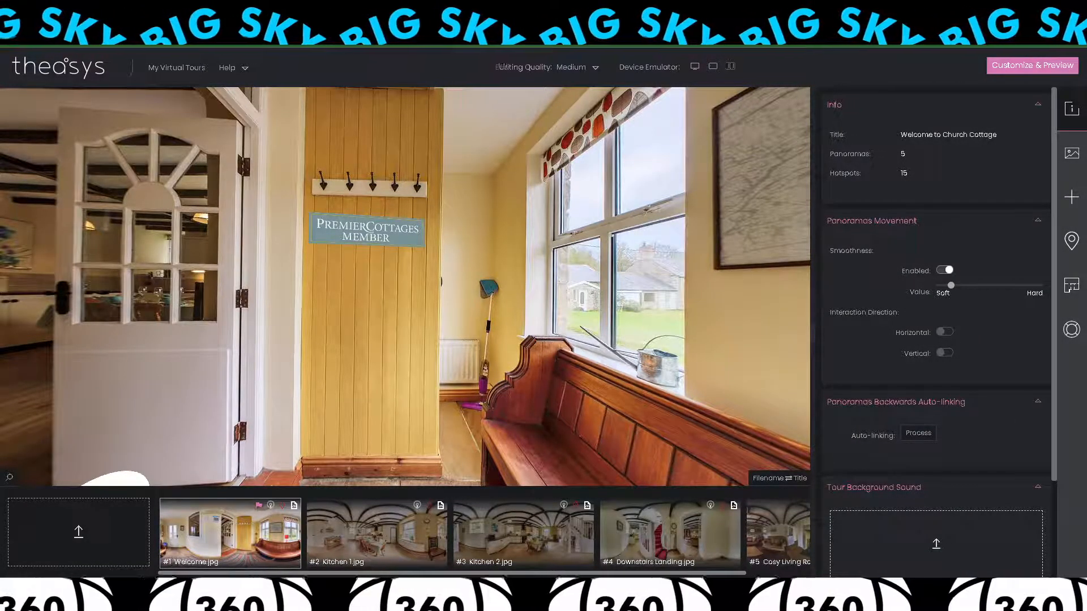
left_click(919, 434)
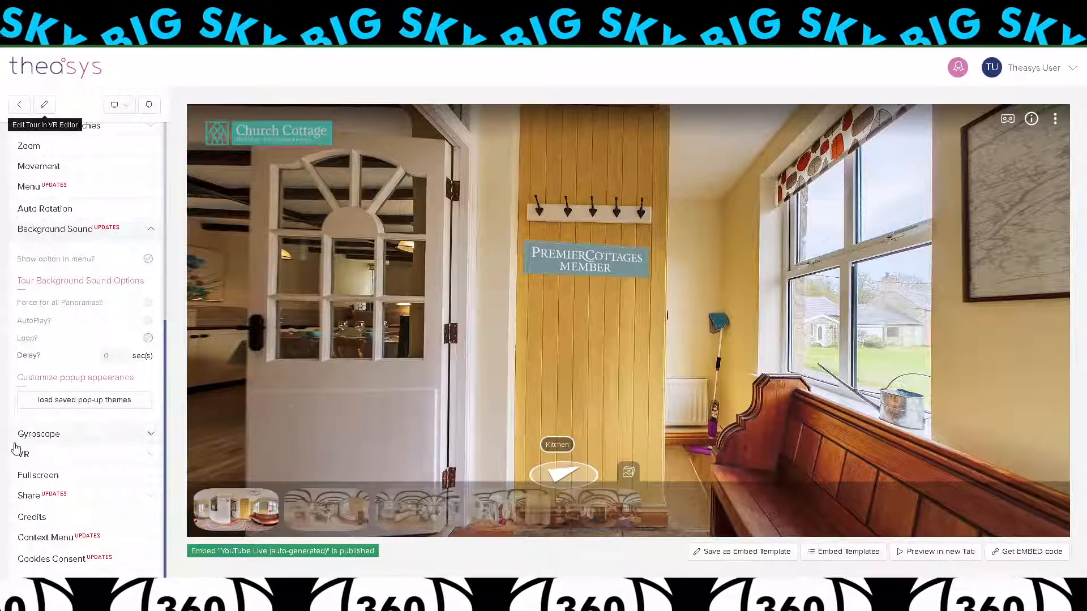
Reload the tour preview, reopen the embed's customization from the tour's page and expand its Background Sound options.
left_click(146, 107)
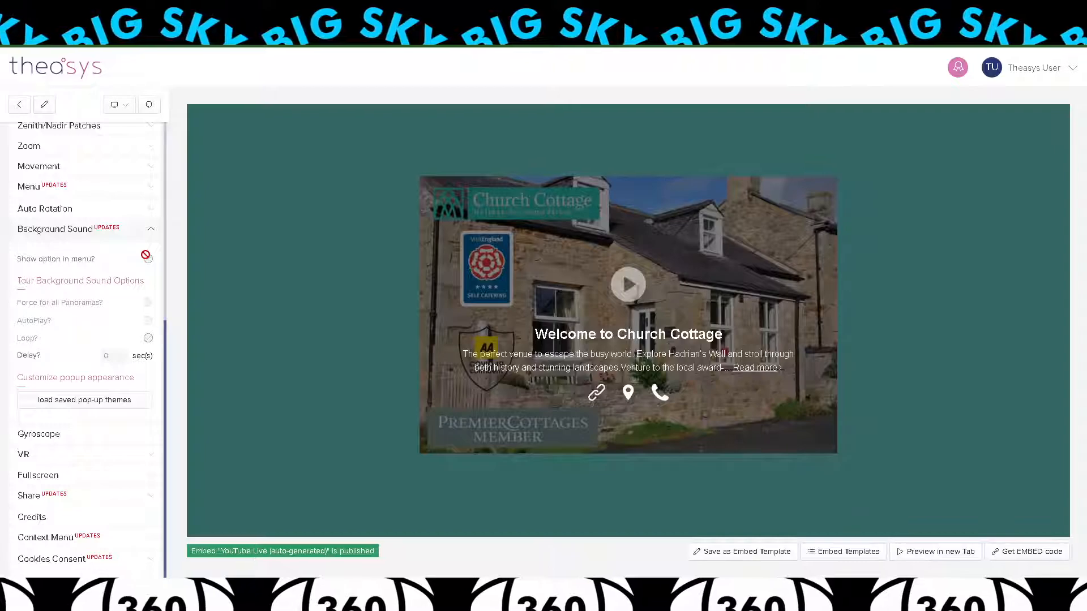
left_click(19, 104)
scroll(930, 467, "down", 5)
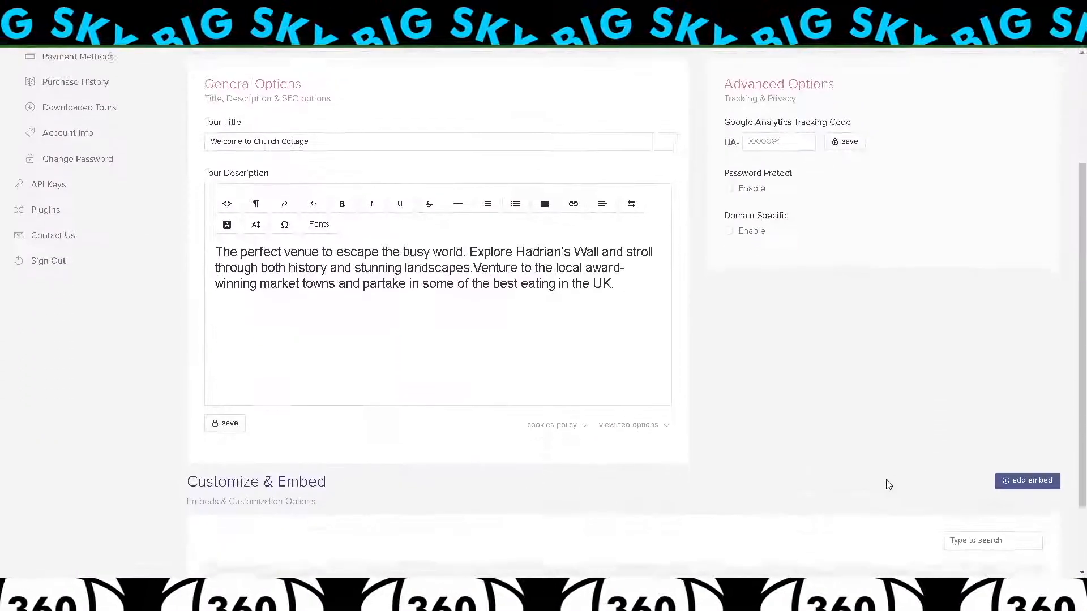
left_click(570, 518)
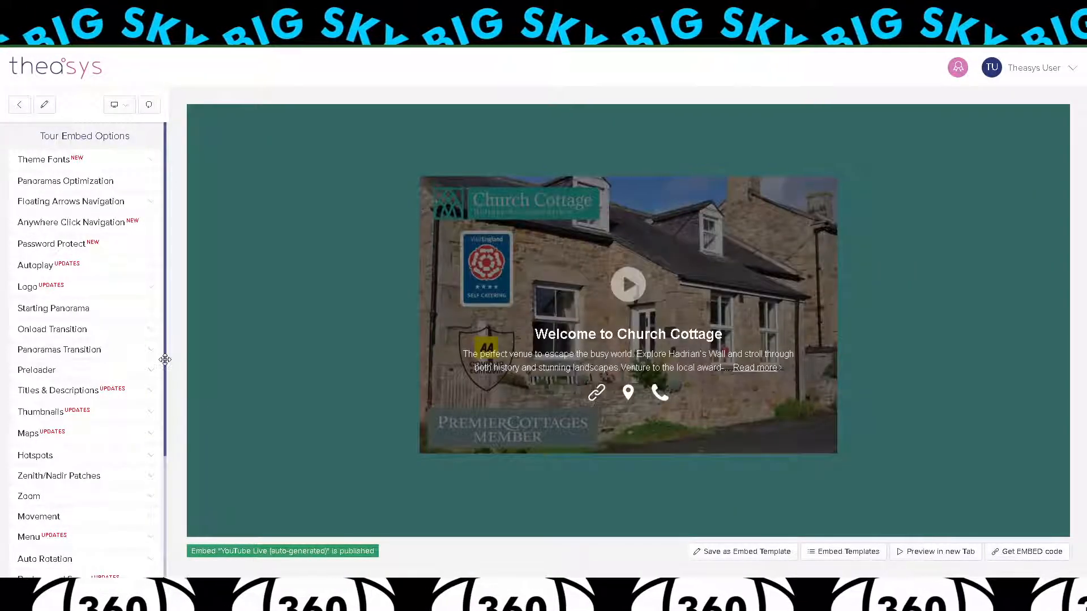
scroll(164, 363, "down", 3)
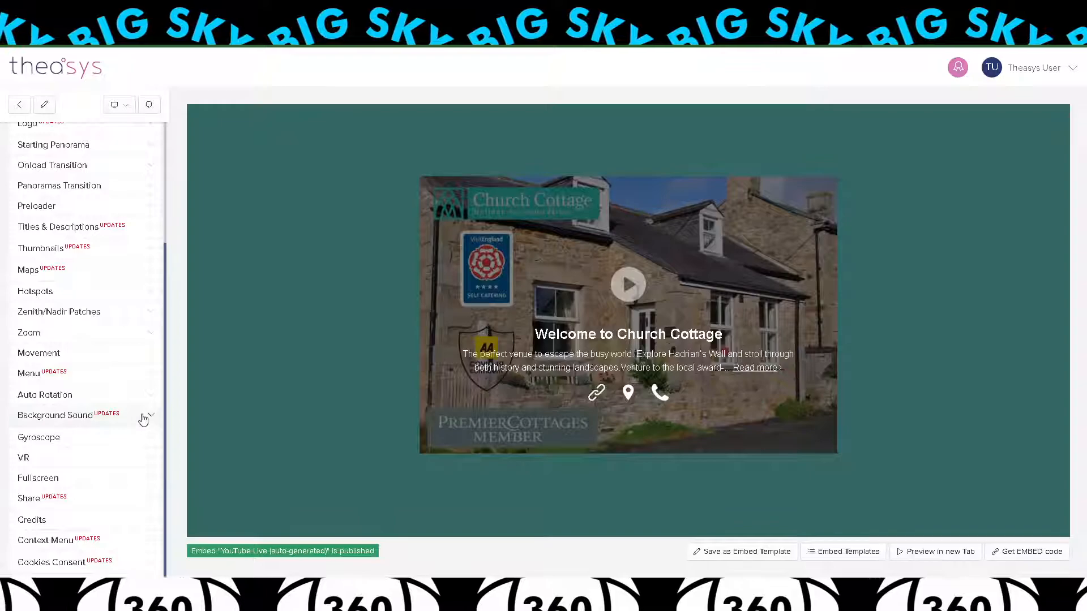
left_click(144, 420)
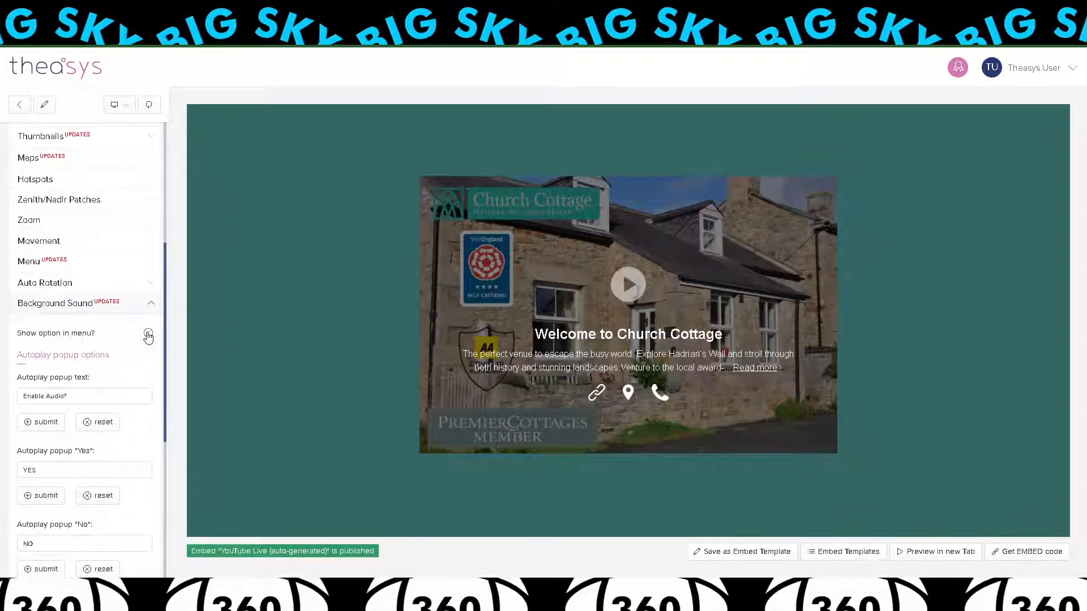
Force the tour background sound for all panoramas and enable its autoplay.
left_click_drag(164, 320, 161, 423)
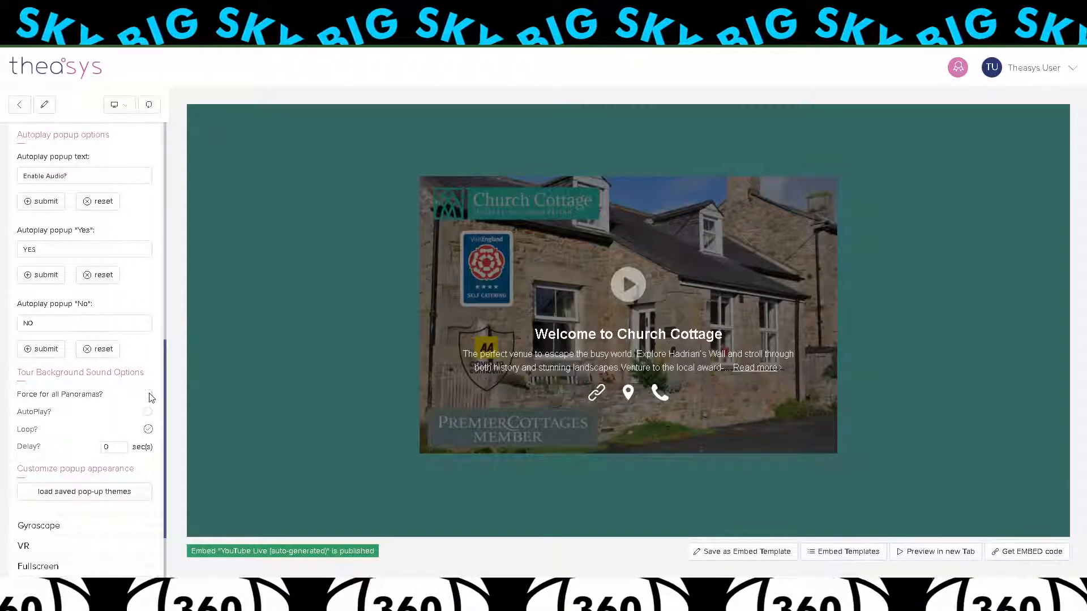
left_click(149, 394)
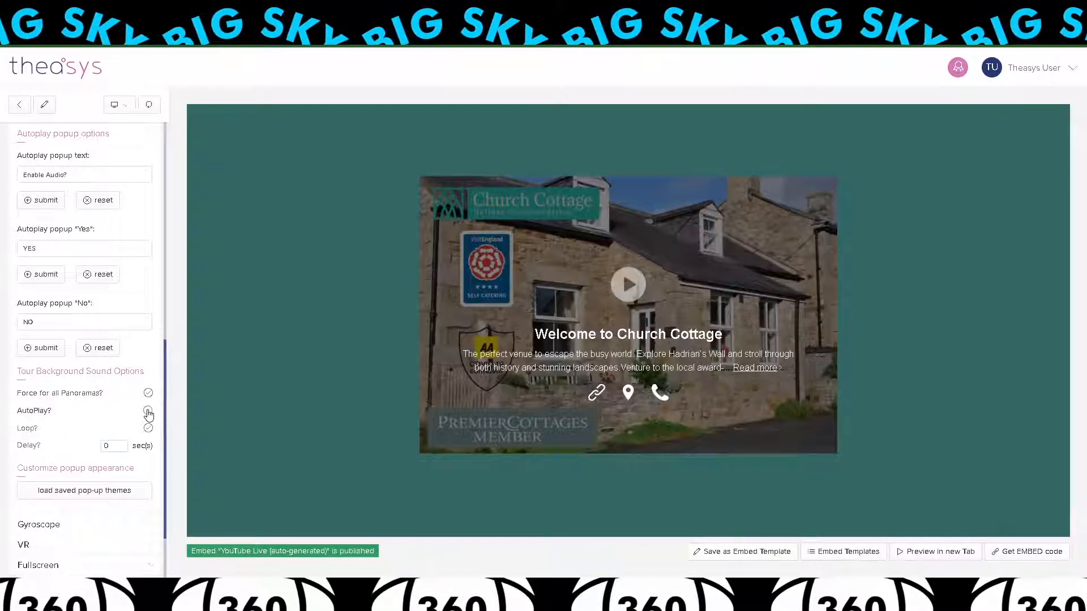
left_click(149, 412)
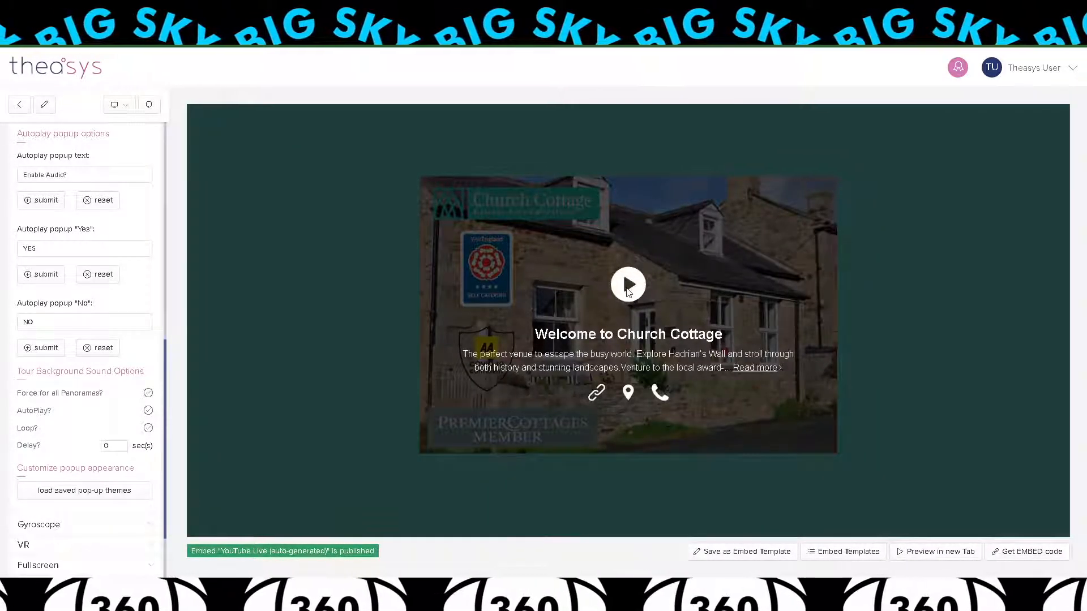
Start the tour to test the sound, closing the welcome pop-up, enabling audio and checking the tour's menu.
left_click(628, 284)
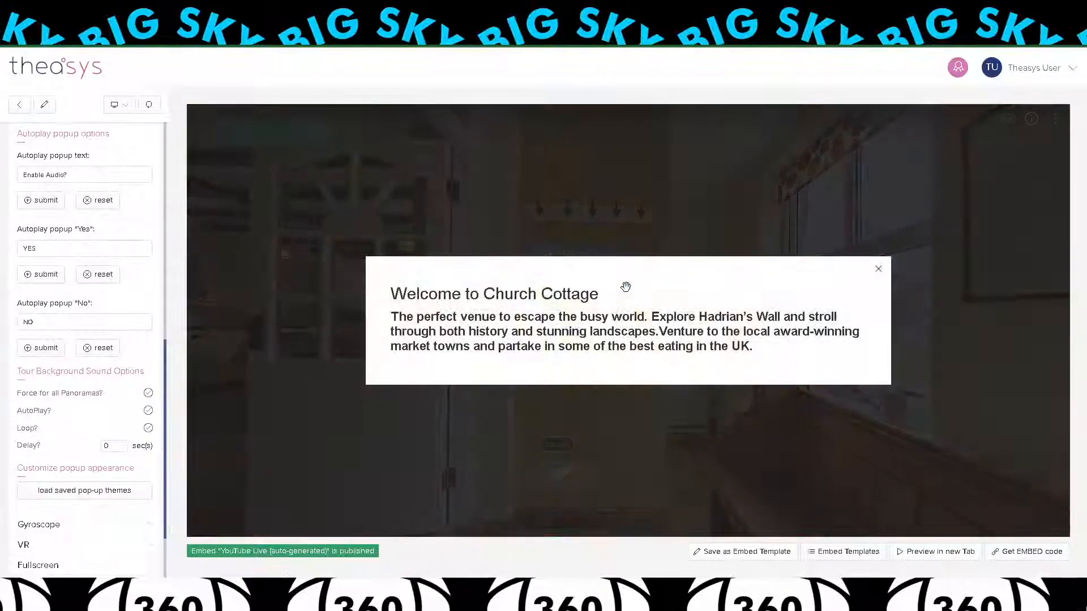
left_click(878, 271)
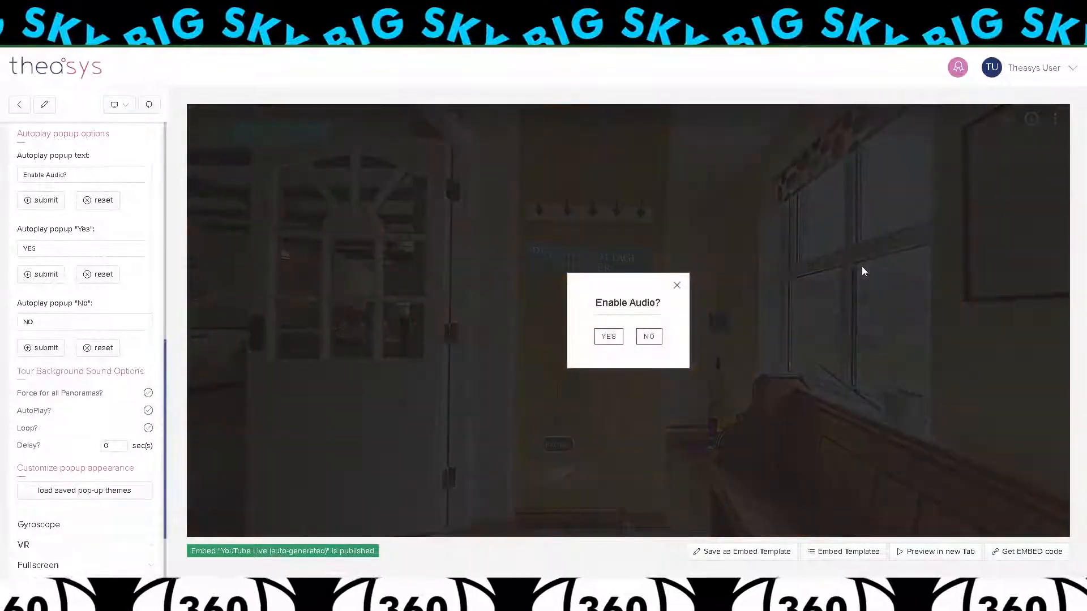
left_click(611, 340)
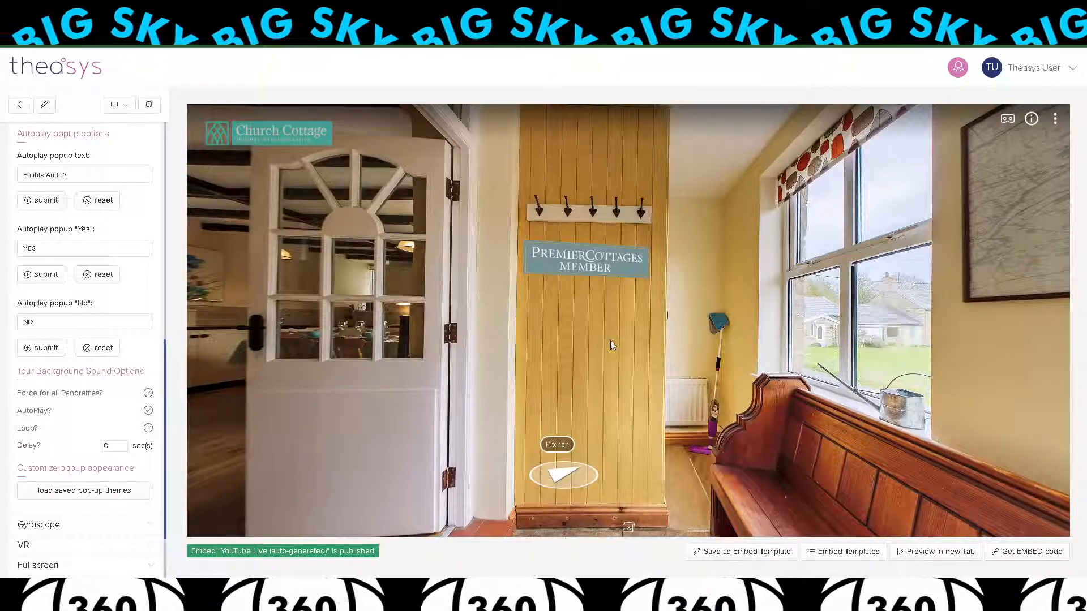
left_click(1056, 119)
left_click(1002, 215)
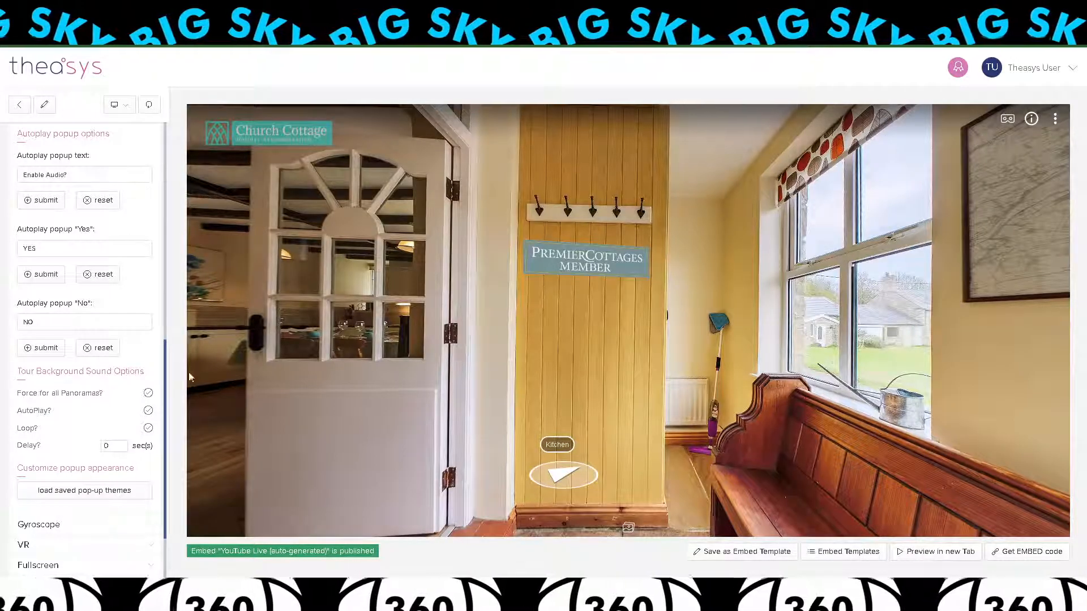
Switch from the Background Sound options to the Share options and open the tour's share pop-up beside the social media list.
left_click_drag(165, 377, 172, 350)
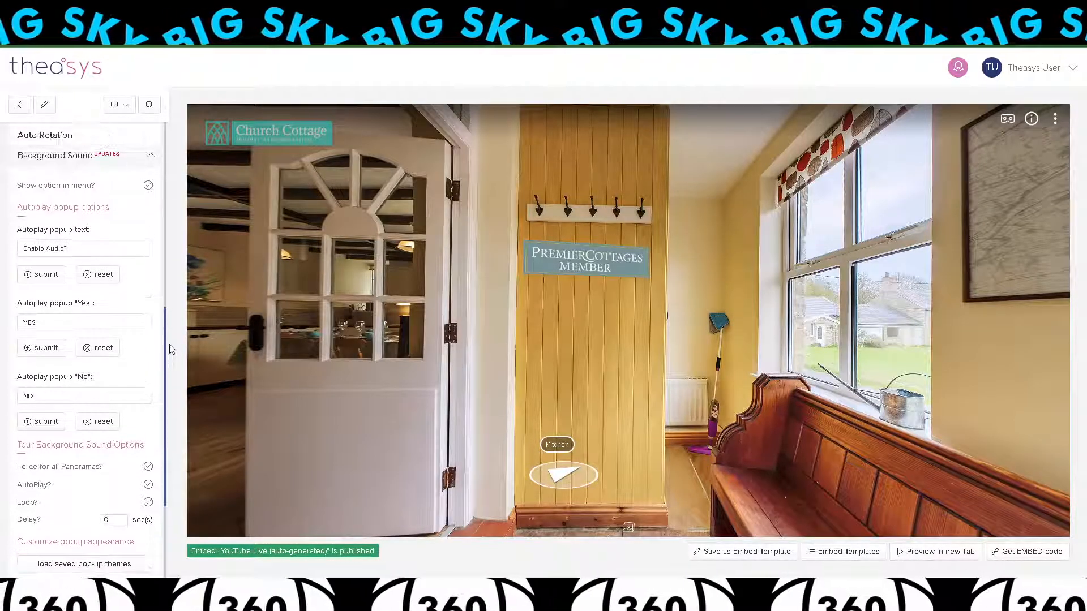
left_click(150, 160)
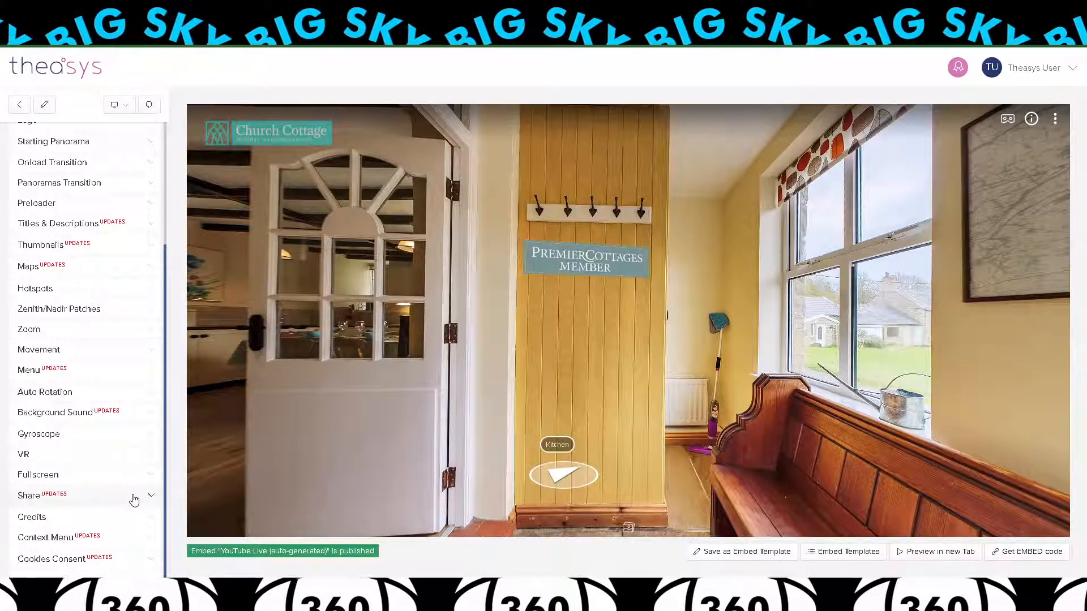
left_click(151, 497)
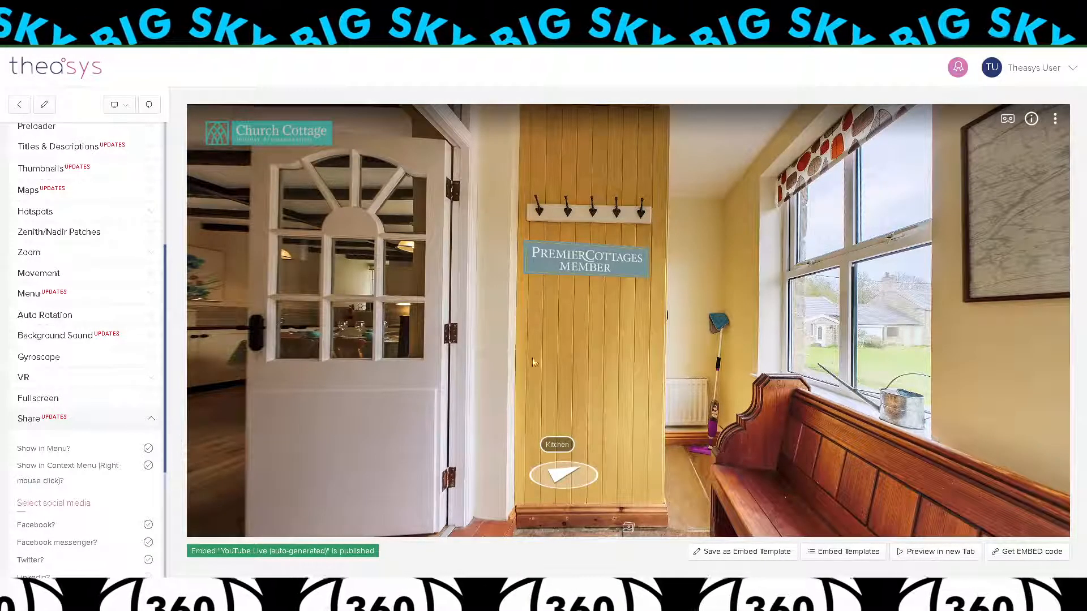
right_click(575, 334)
left_click(588, 339)
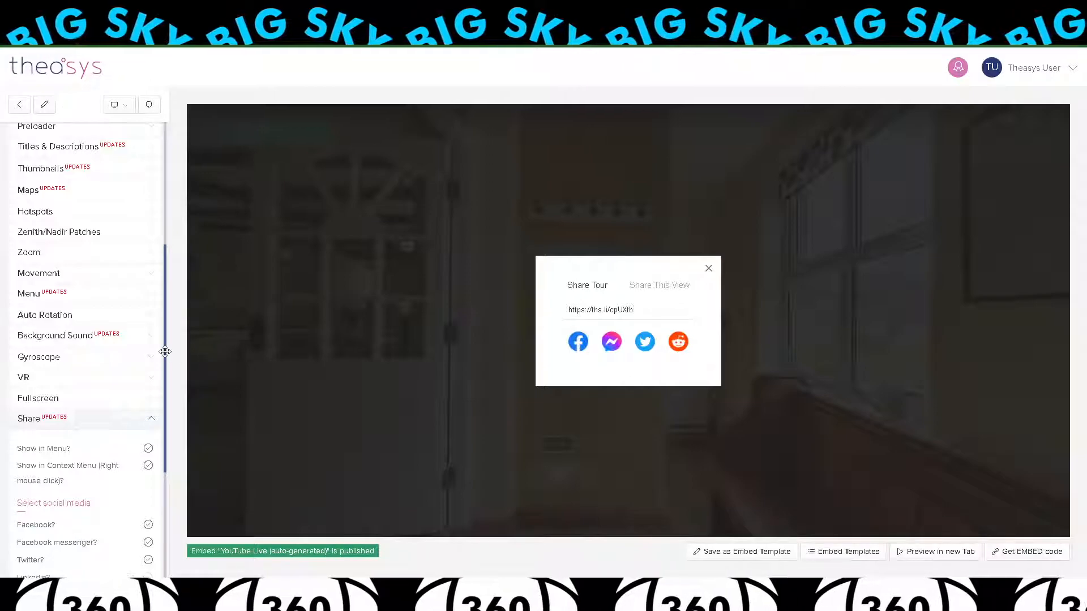
left_click_drag(165, 351, 160, 440)
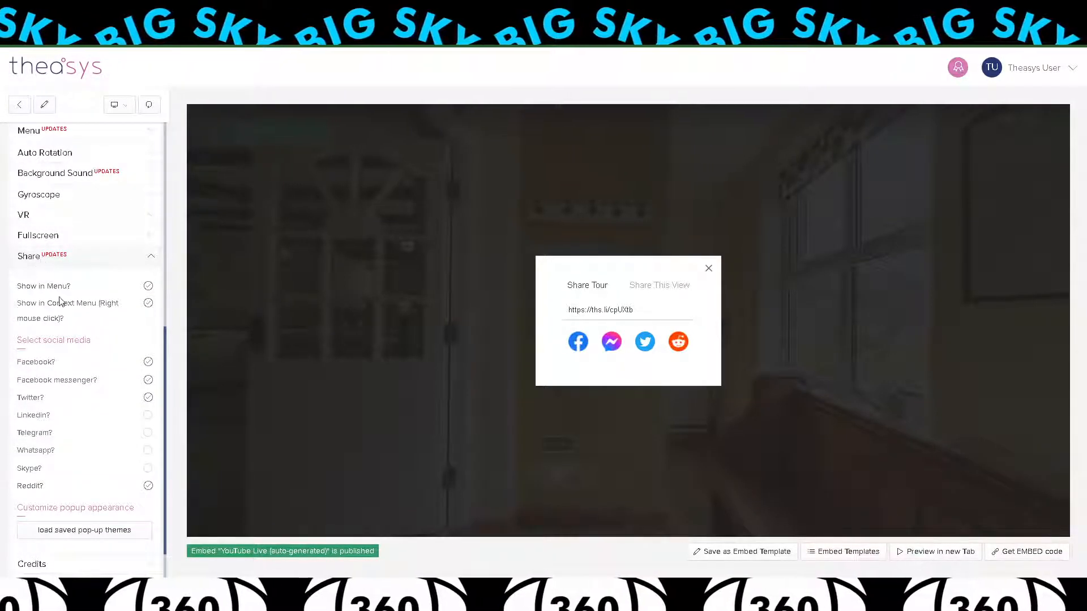
Disable Reddit and enable LinkedIn and Whatsapp for sharing, closing the share pop-up and the Share options.
left_click(148, 487)
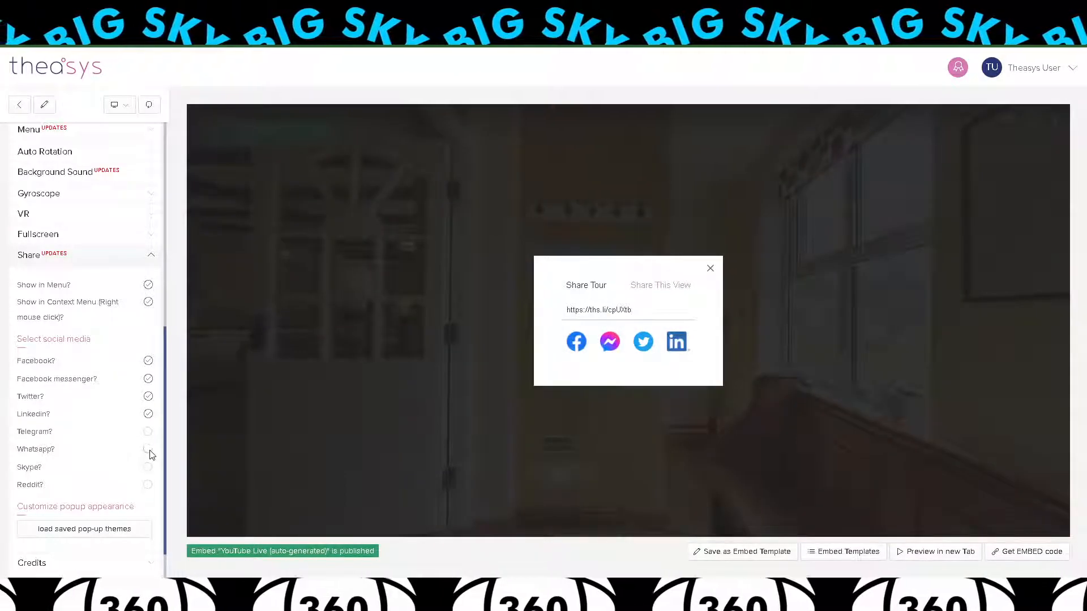
left_click(148, 451)
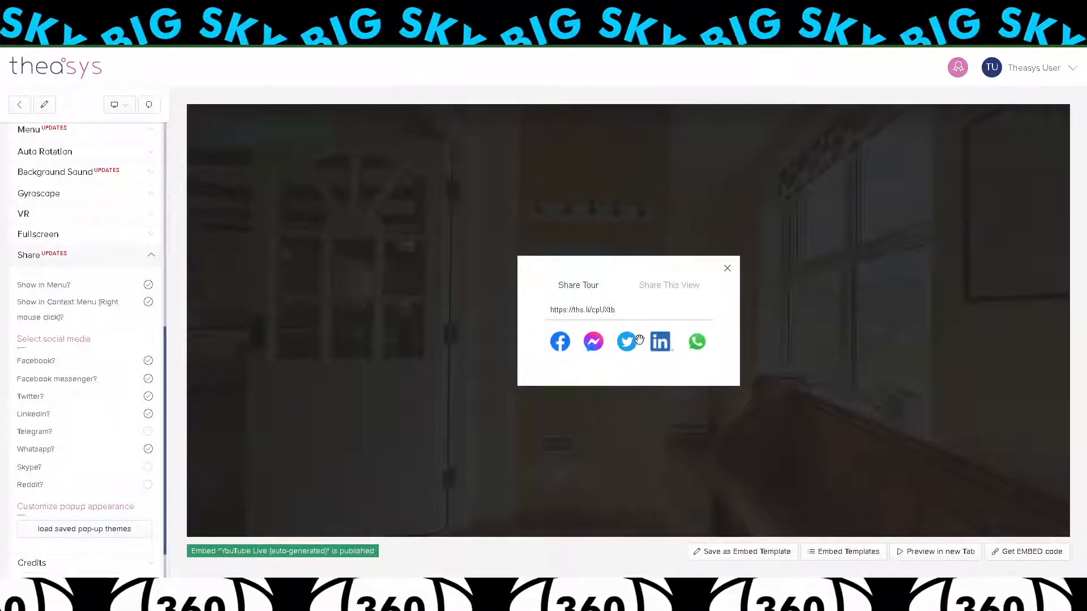
left_click(728, 270)
left_click(149, 260)
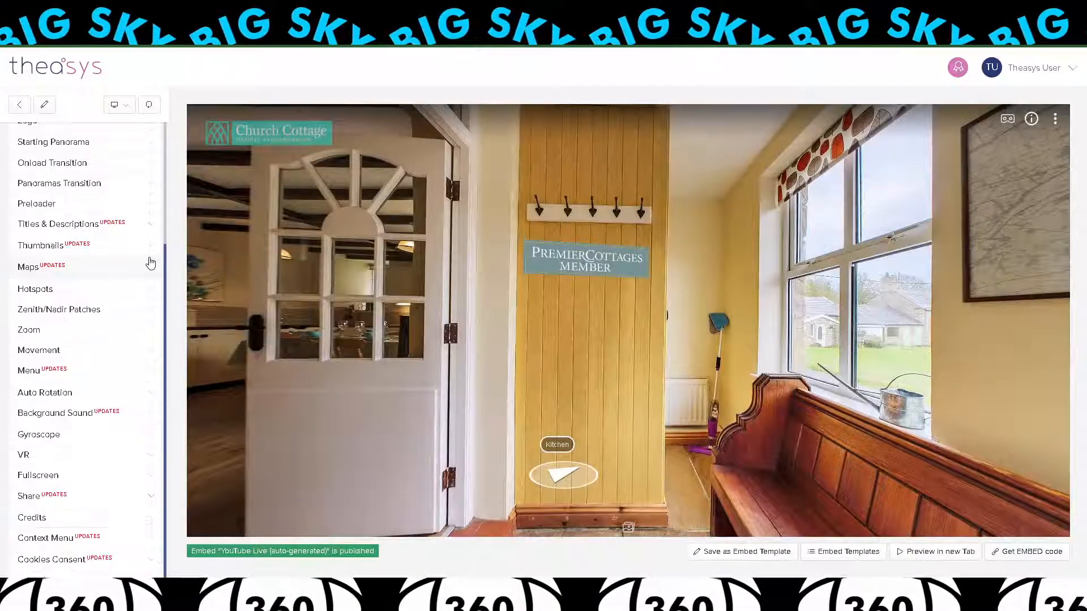
Turn the tour view towards the entrance door and examine the colour settings in the Context Menu options.
left_click_drag(660, 401, 395, 397)
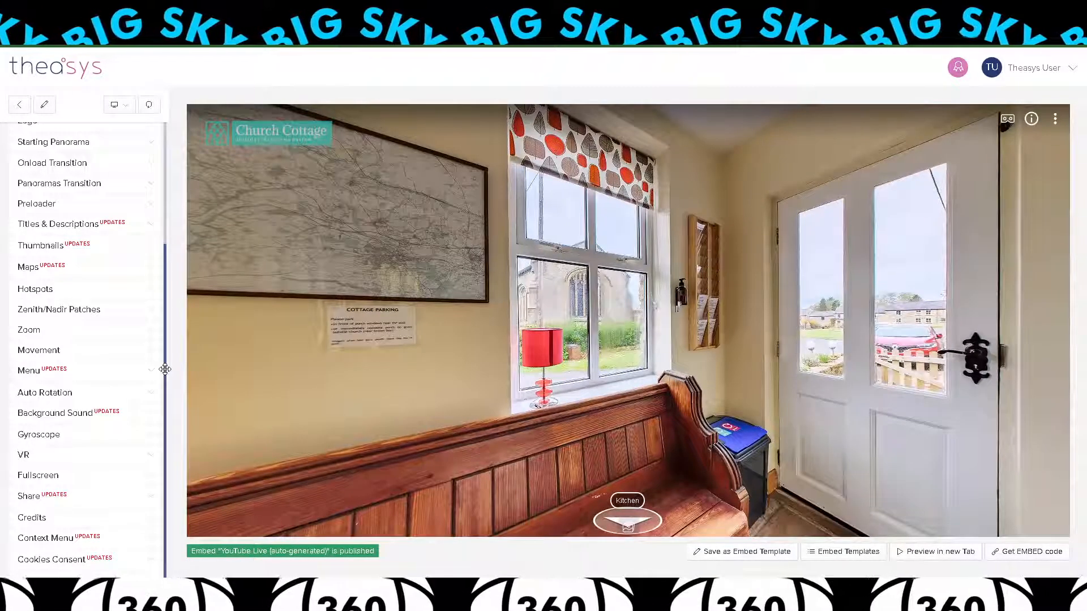
left_click(129, 541)
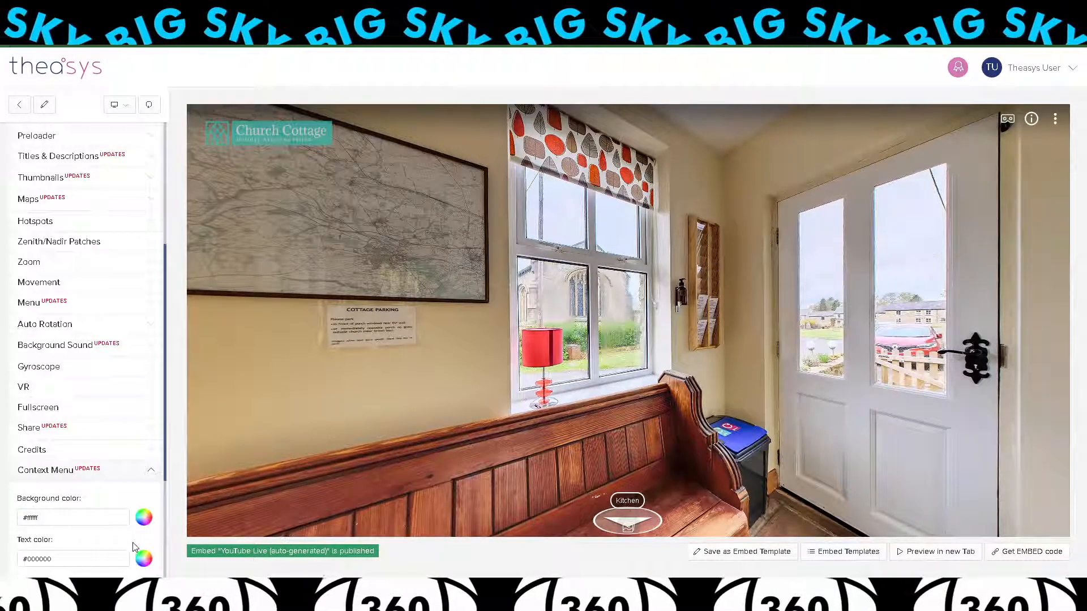
left_click_drag(165, 431, 165, 527)
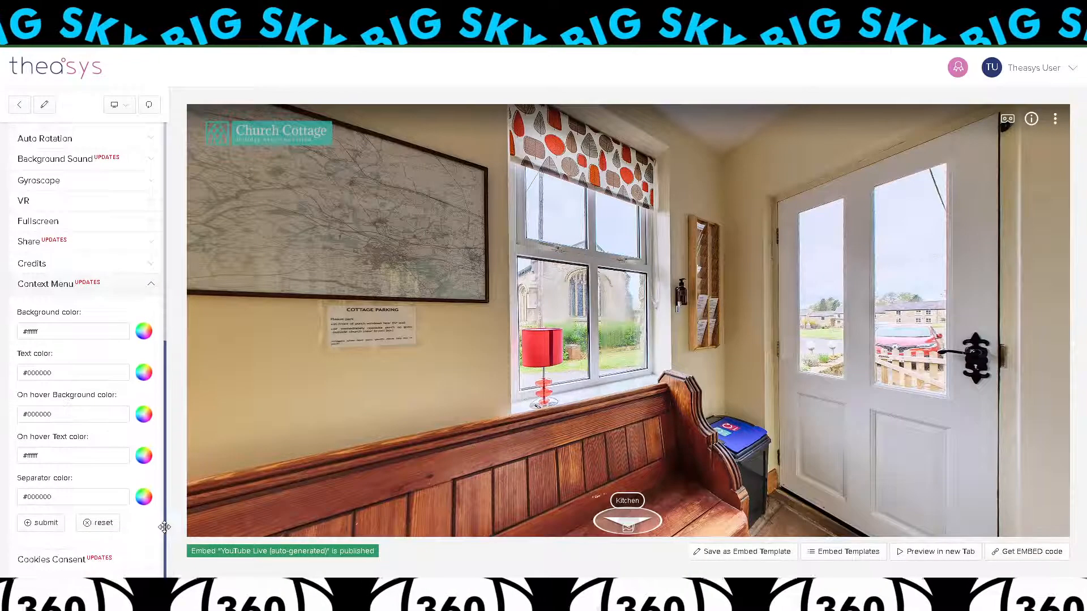
In the Credits options, show the Theasys logo and set the context menu link's anchor text to "About Us", with the tour's context menu open.
left_click(60, 267)
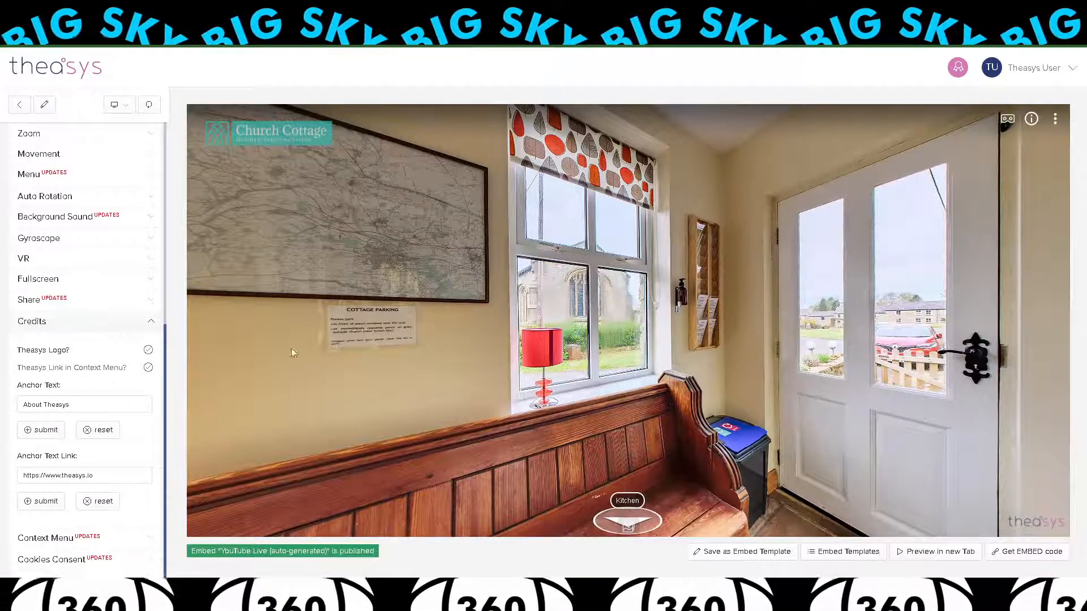
right_click(487, 347)
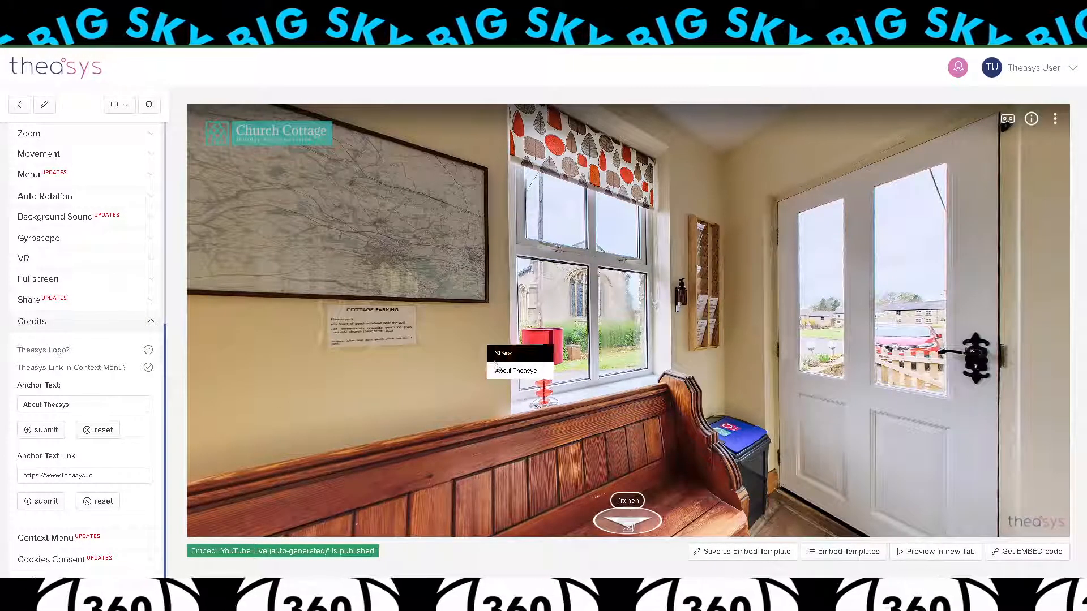
triple_click(82, 405)
type("A")
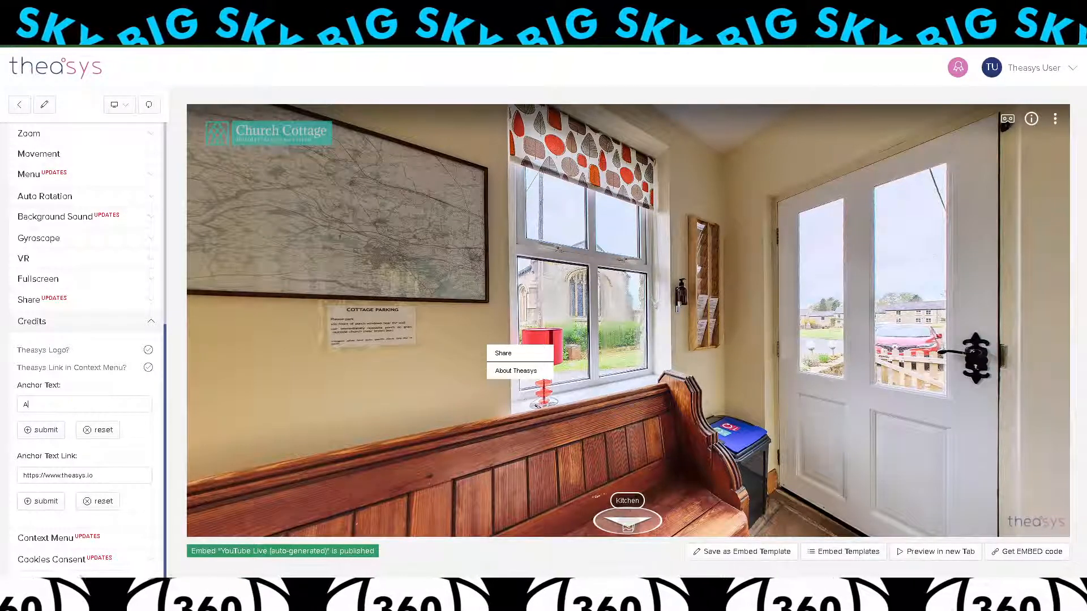
type("biout Us")
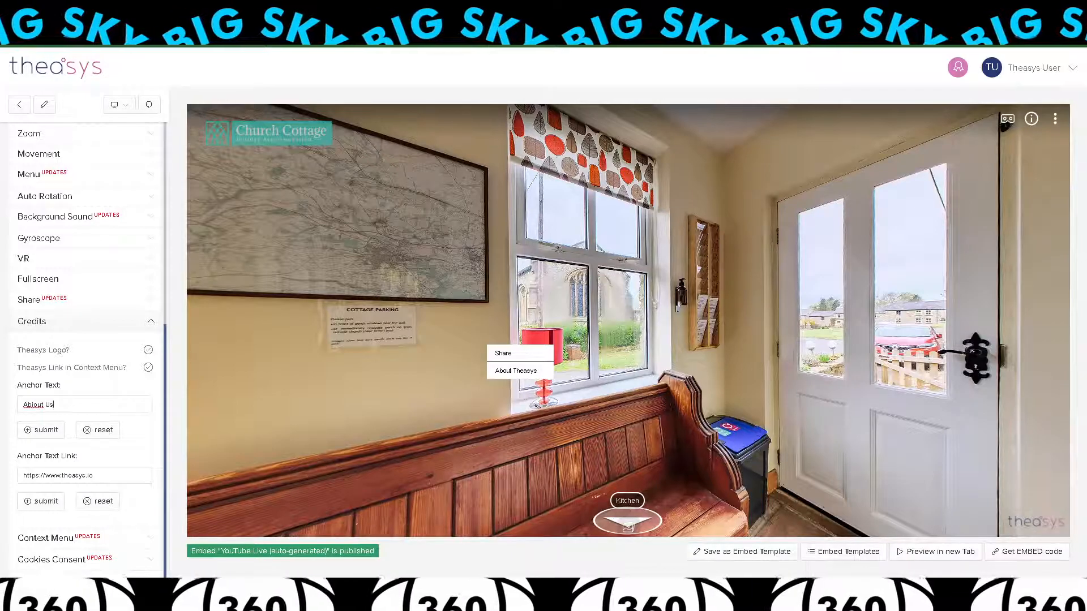
double_click(34, 405)
type("About")
left_click(41, 430)
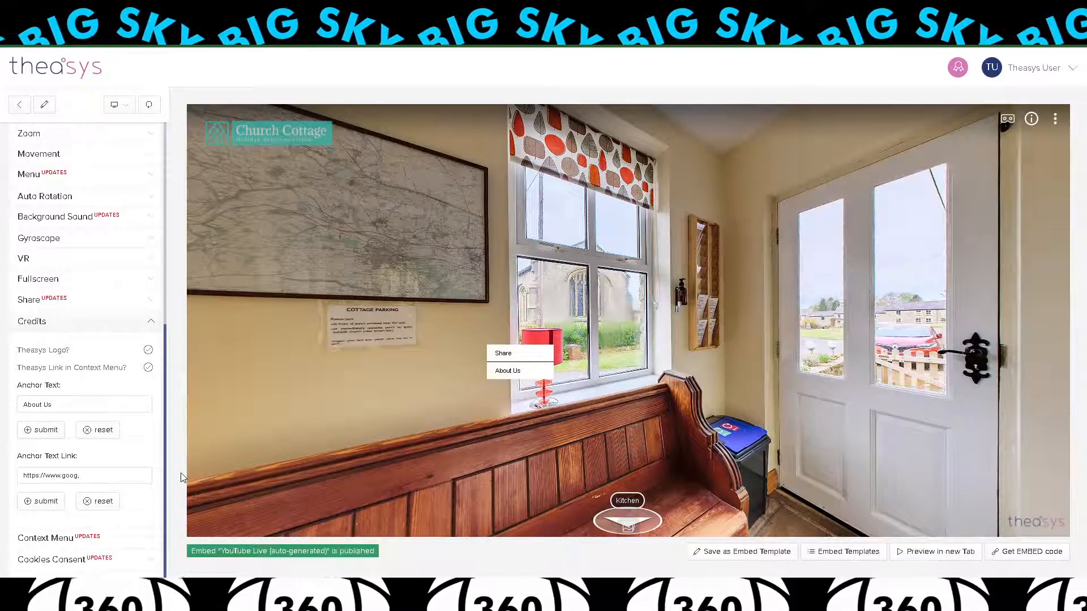
type("le.com")
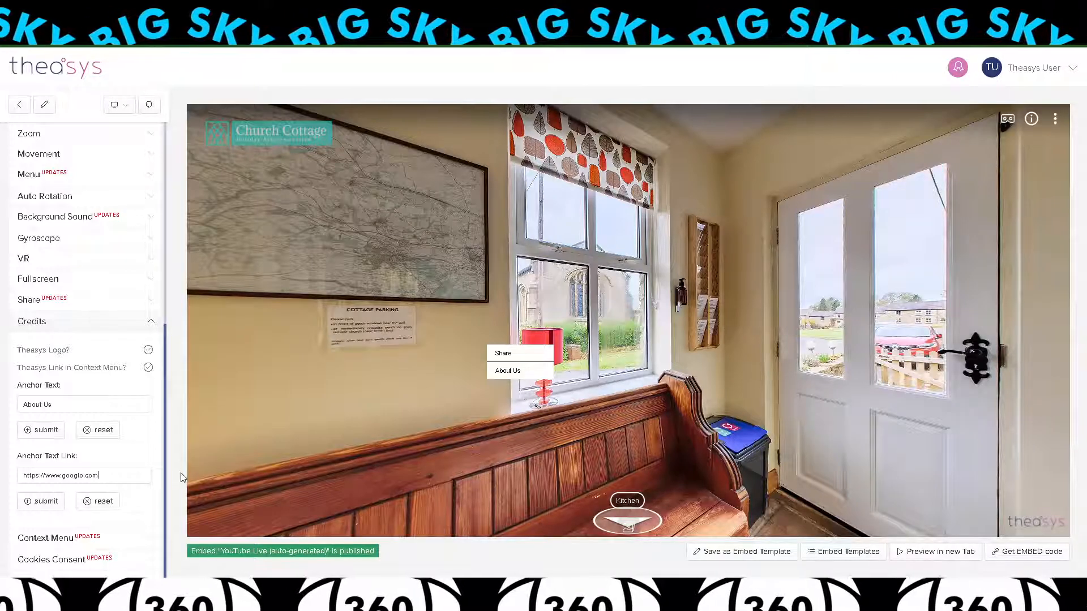
left_click(46, 502)
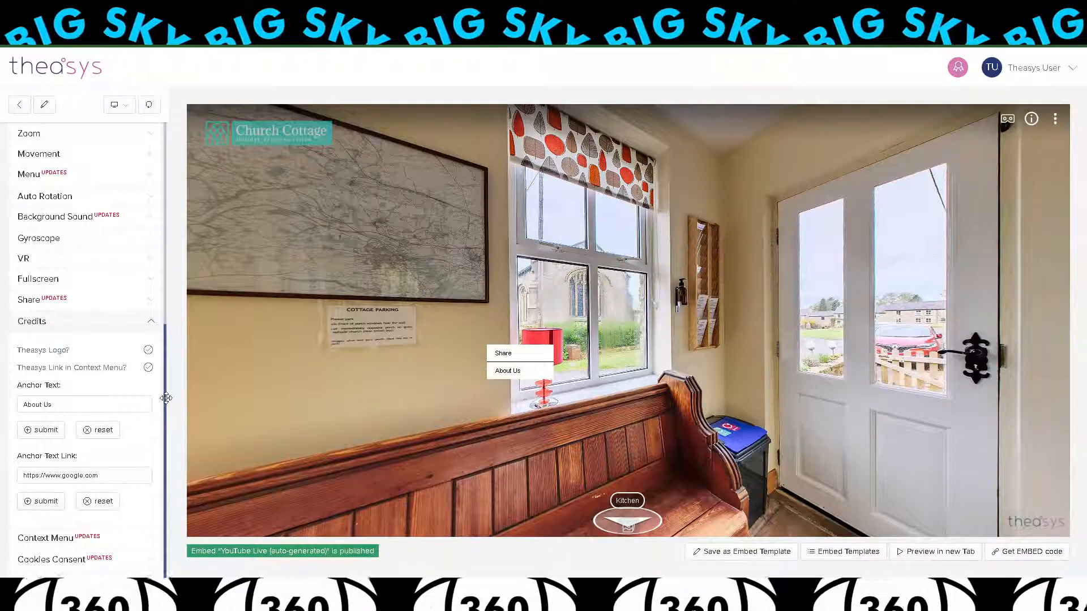
left_click(152, 538)
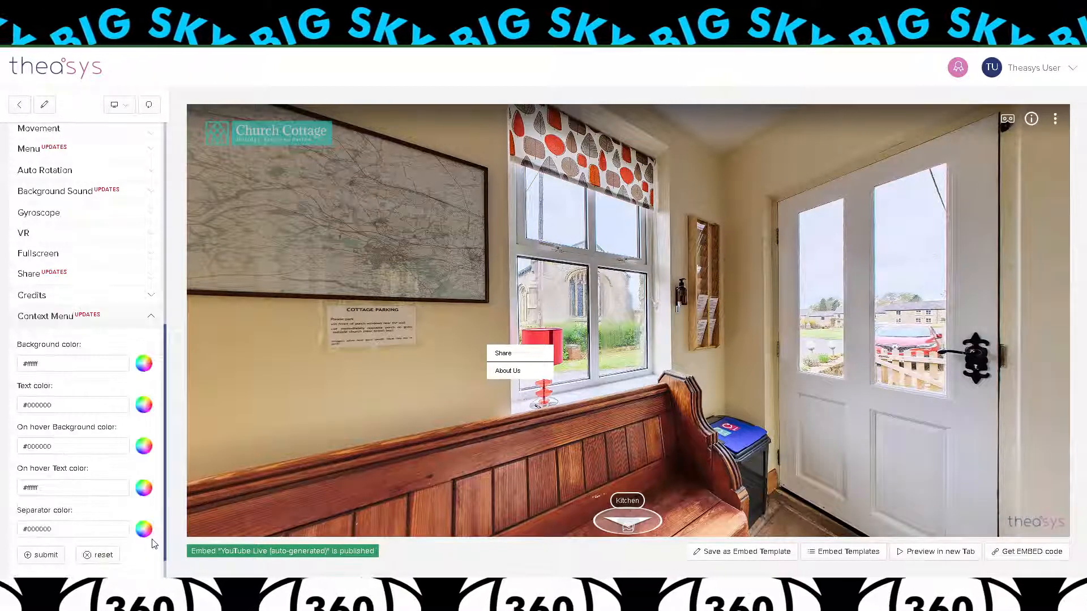
left_click(153, 320)
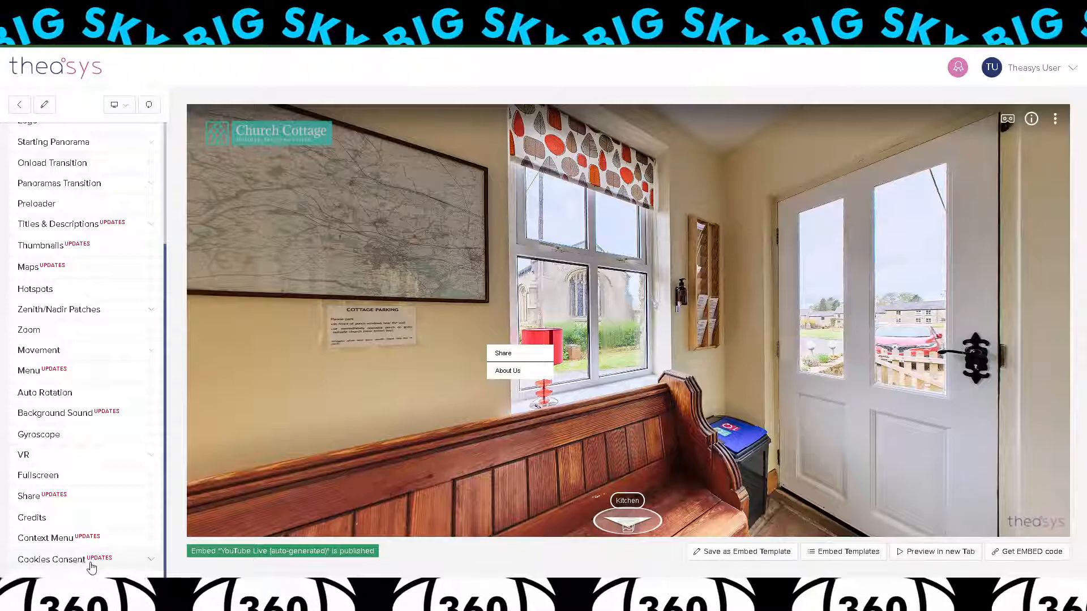
Enable cookies consent for the embed and agree to the cookie banner in the tour preview.
left_click(70, 566)
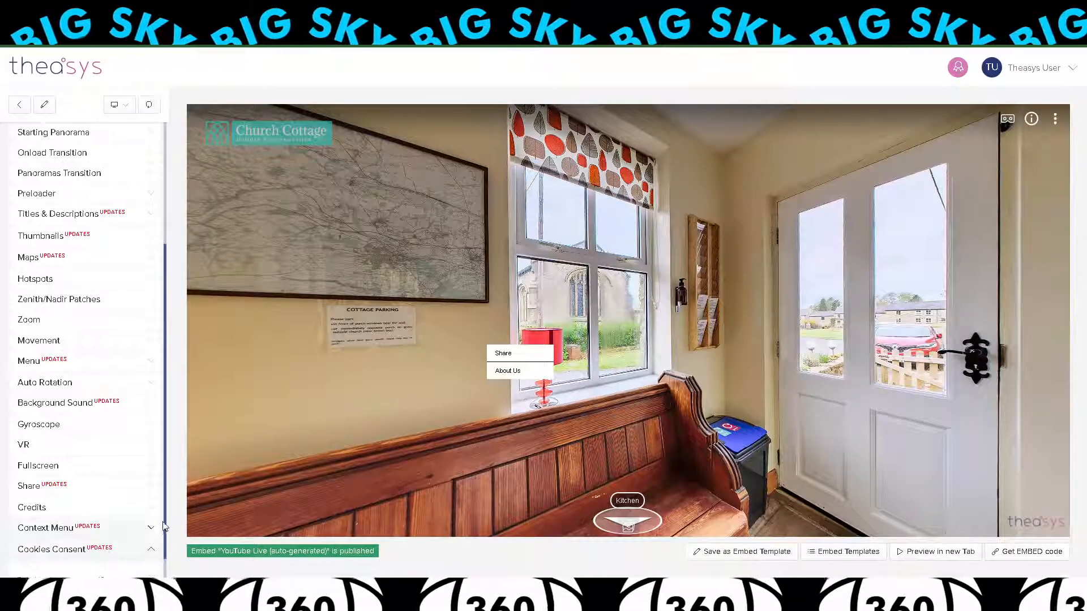
scroll(164, 538, "down", 1)
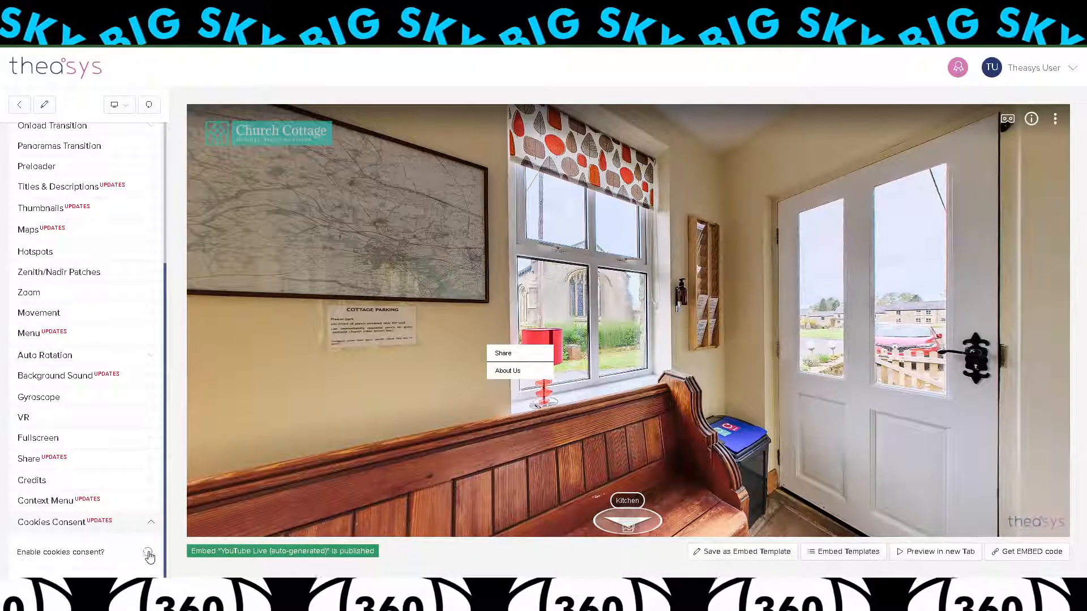
left_click(149, 553)
scroll(150, 556, "down", 4)
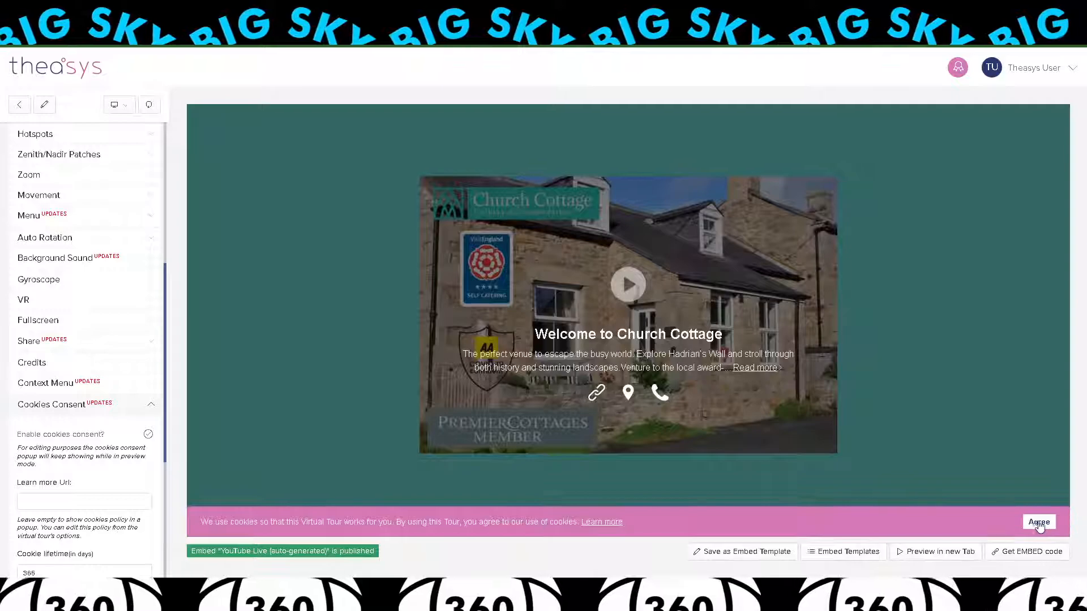
left_click(1038, 523)
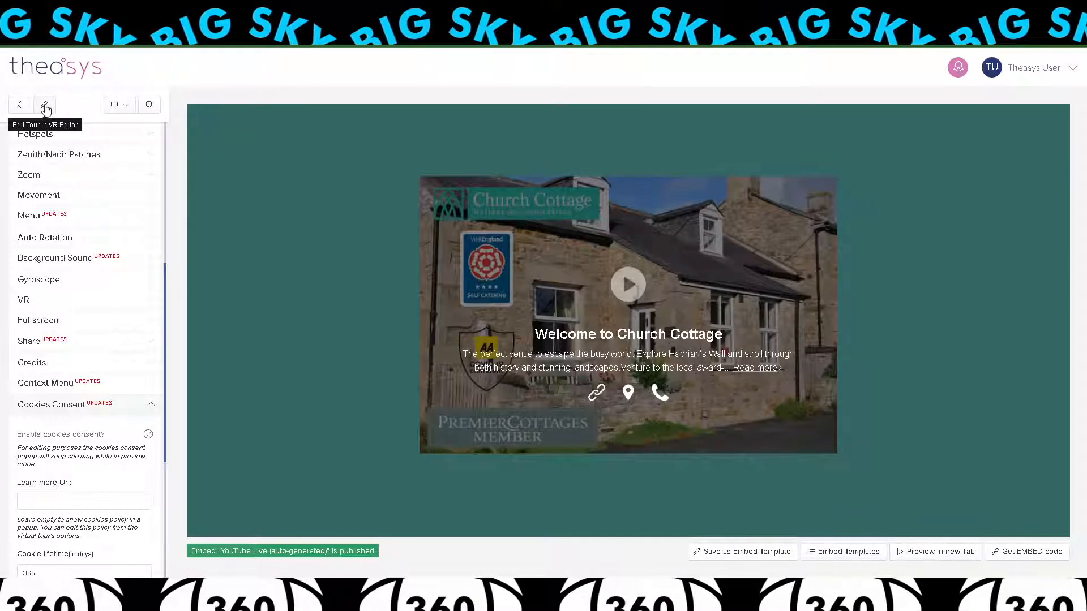
Return to the virtual tour's options, open the links of the YouTube Live embed and copy its short URL.
left_click(19, 105)
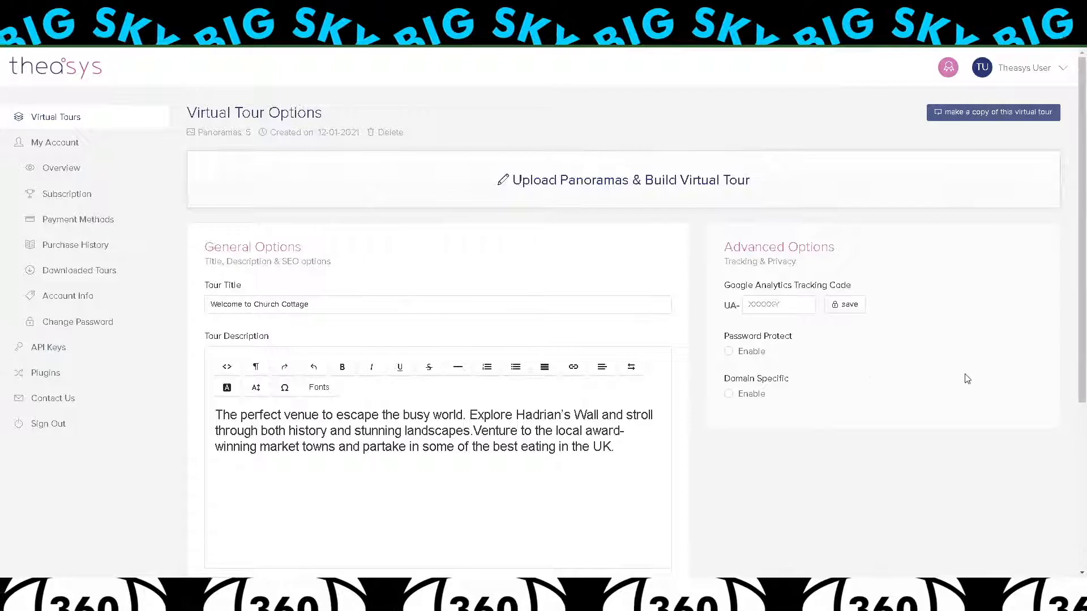
left_click_drag(1082, 272, 1086, 439)
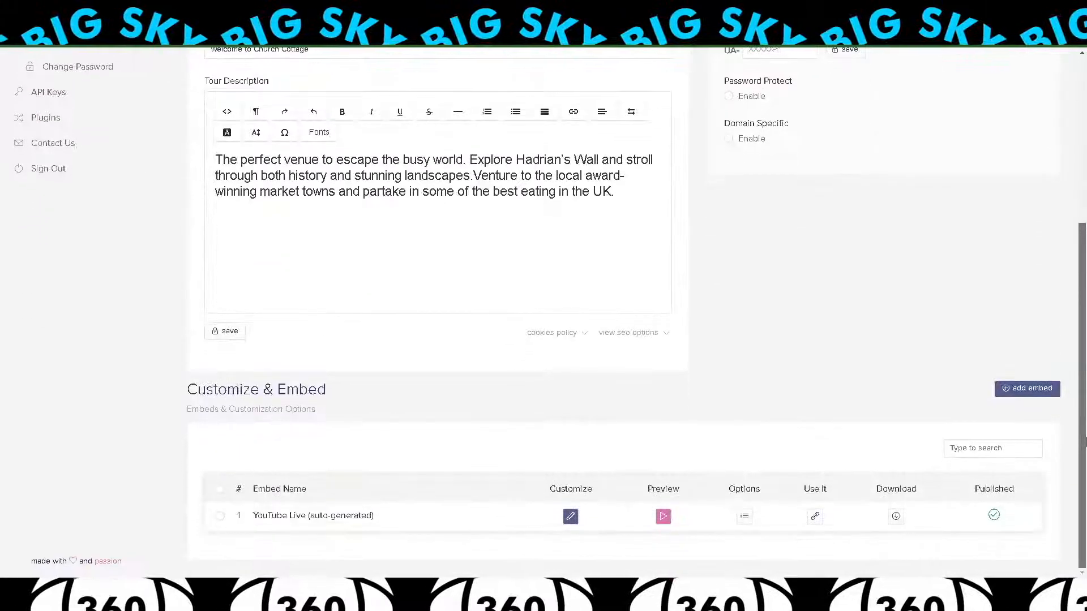
left_click(816, 516)
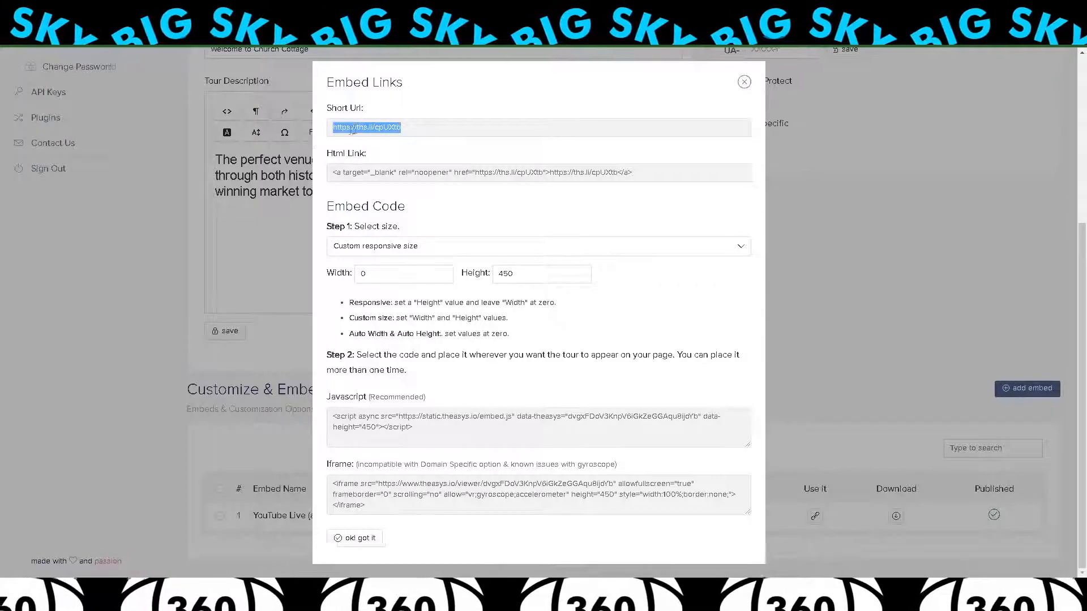
Load the embed's short URL in a new browser tab and start the tour.
key("ctrl+t")
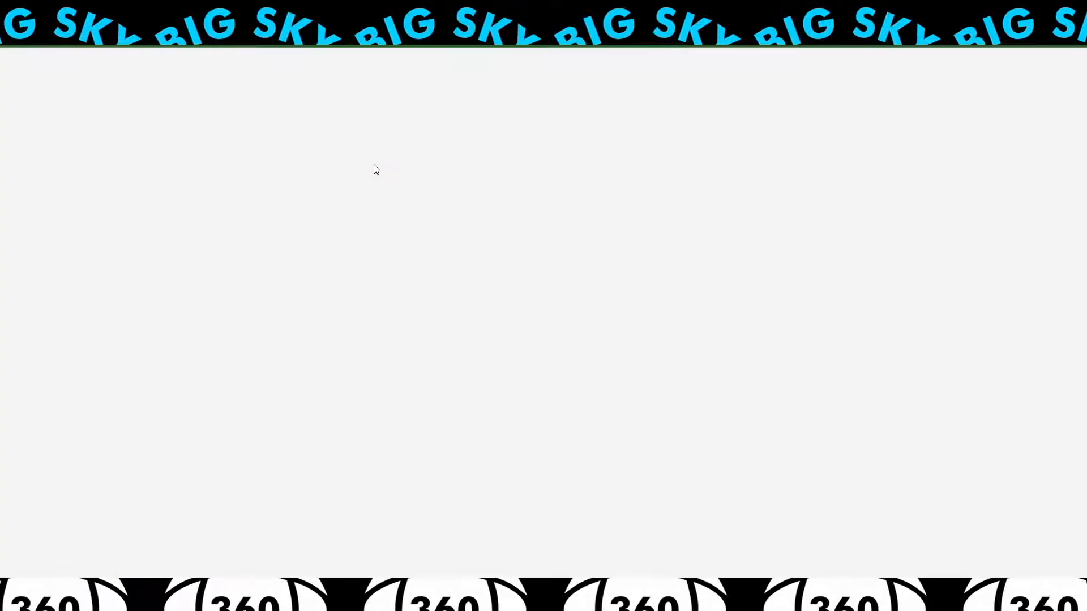
key("Return")
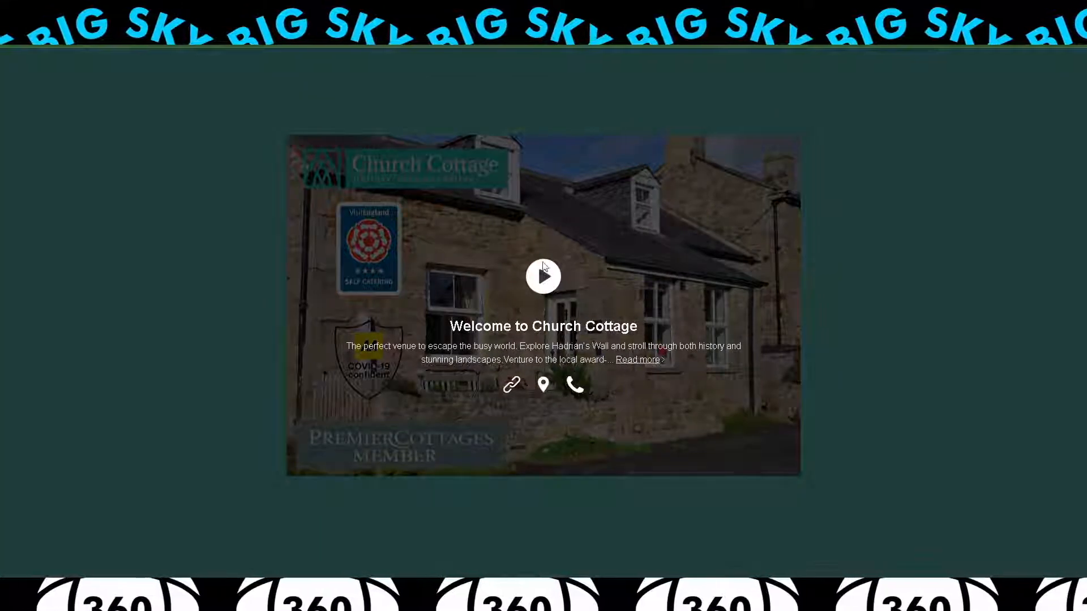
left_click(544, 277)
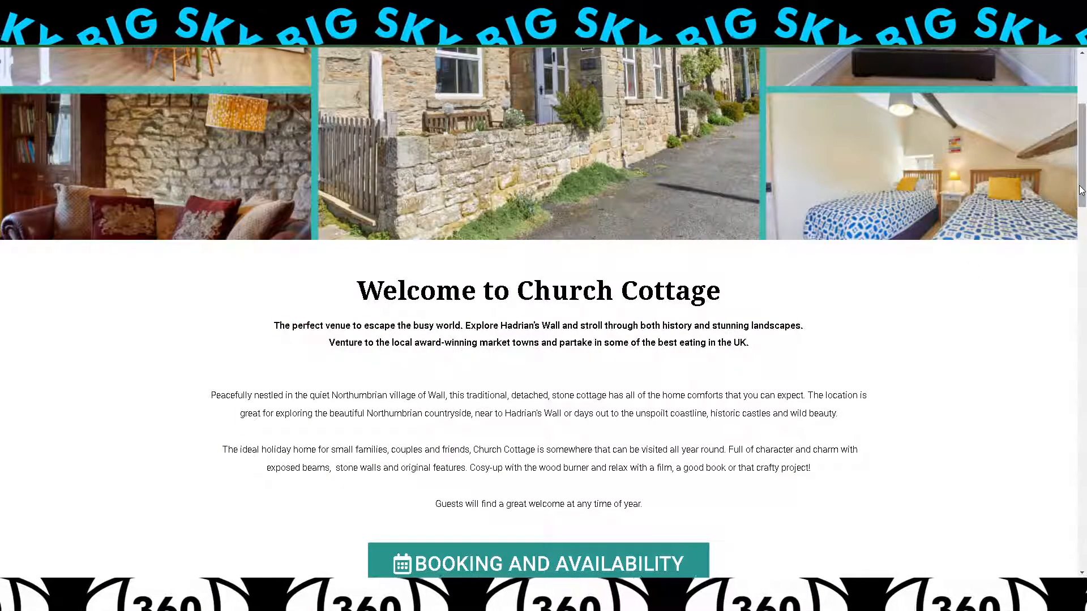
View the tour embedded in the Church Cottage website, closing its share pop-up, and return to close the Embed Links dialog.
scroll(1081, 190, "down", 15)
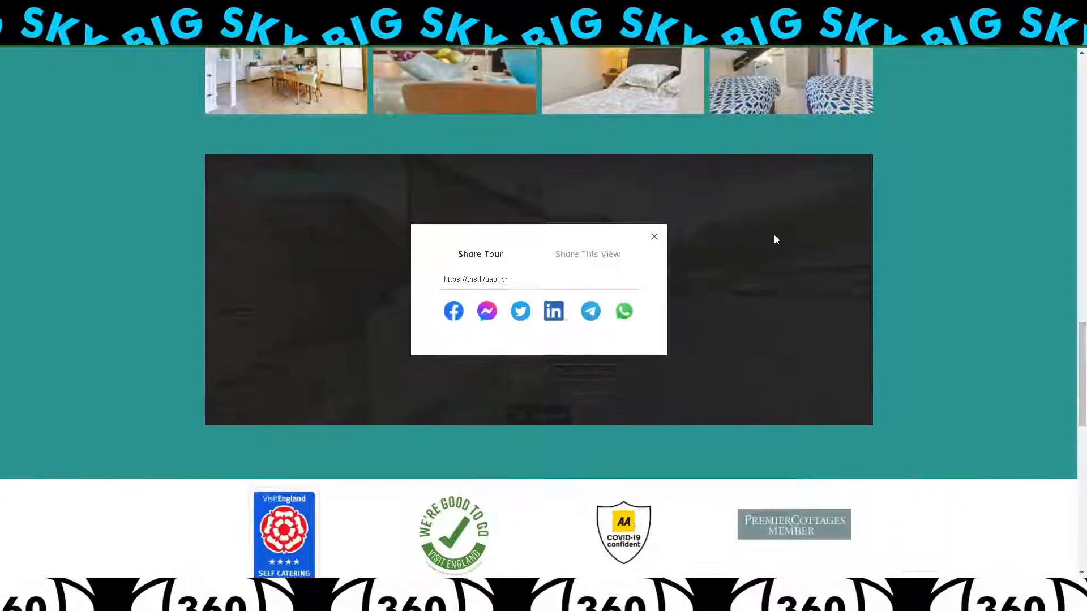
left_click(655, 237)
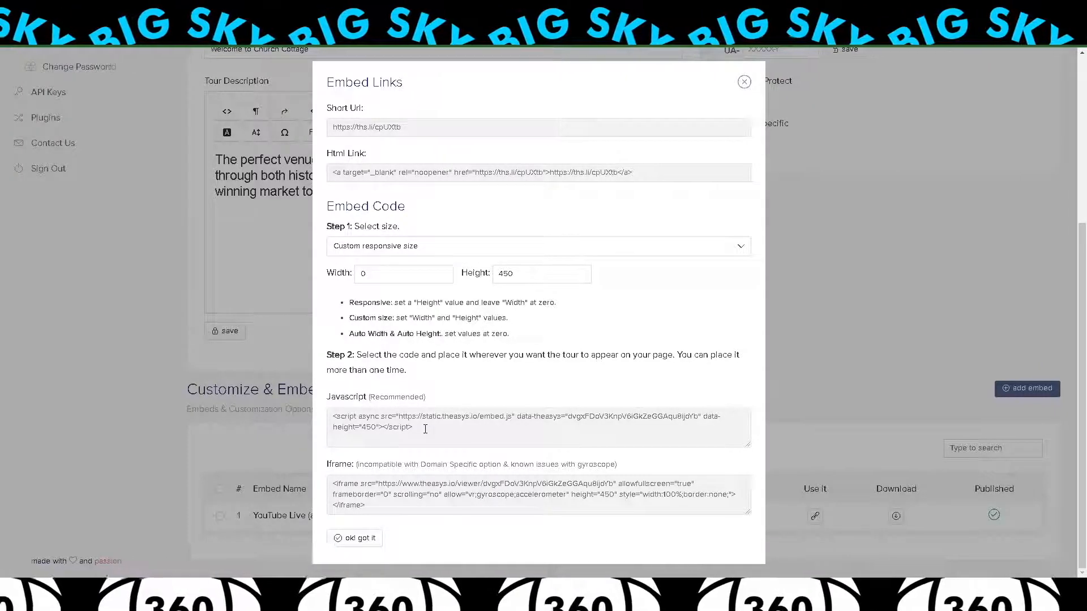
left_click(744, 82)
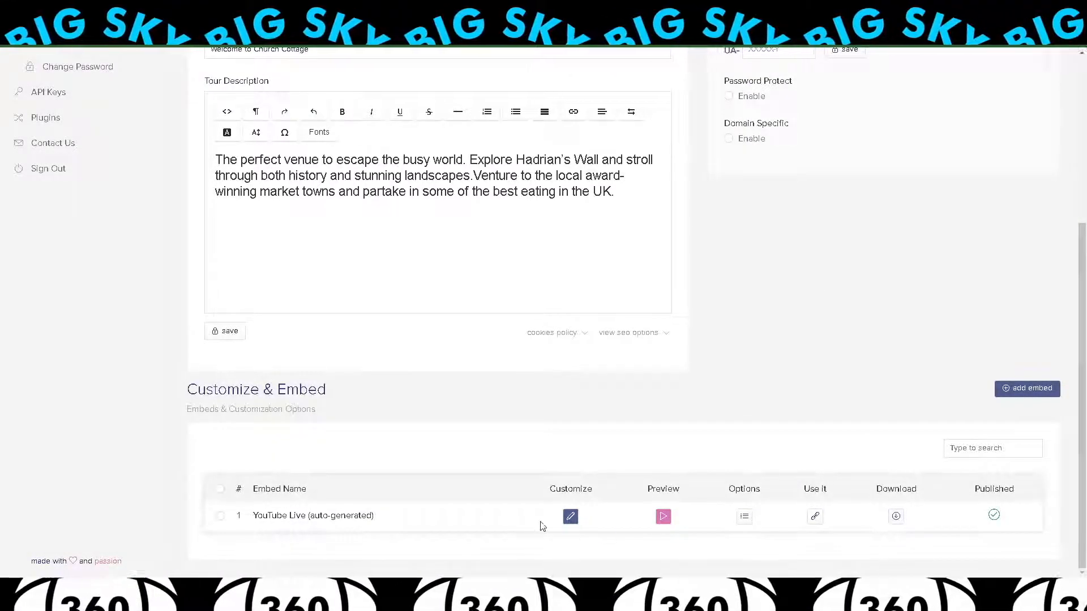
Review the title, description, SEO and analytics options of the YouTube Live embed and close them without saving.
left_click(745, 517)
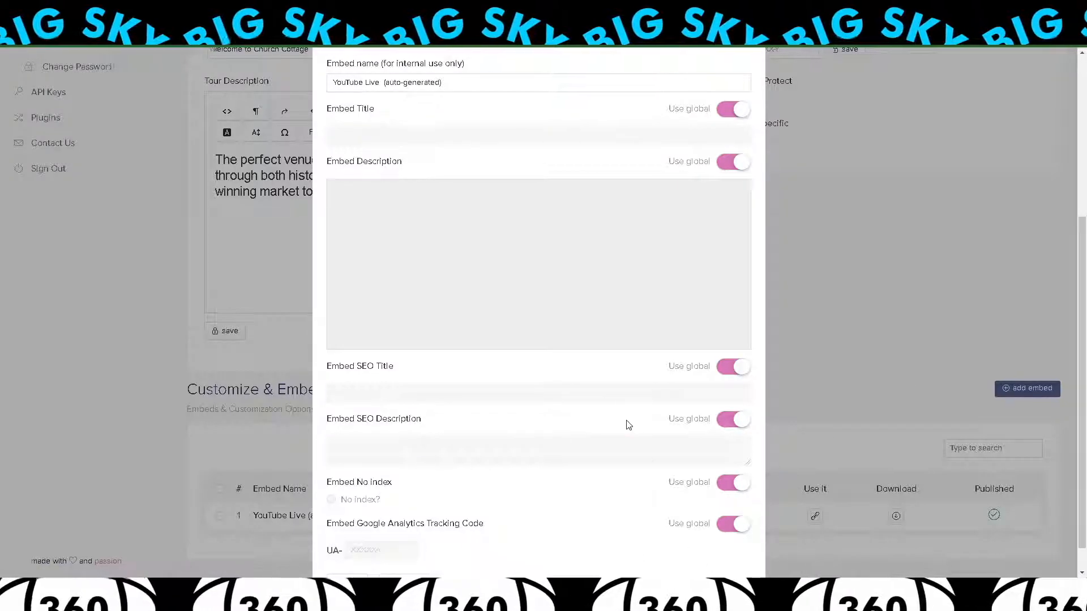
scroll(626, 417, "down", 1)
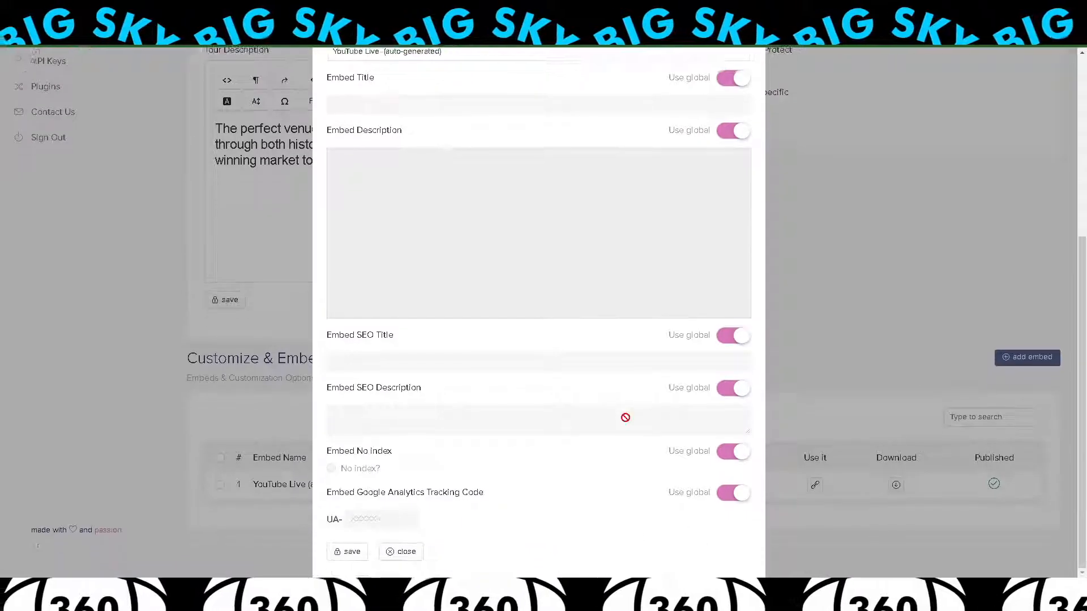
left_click(400, 552)
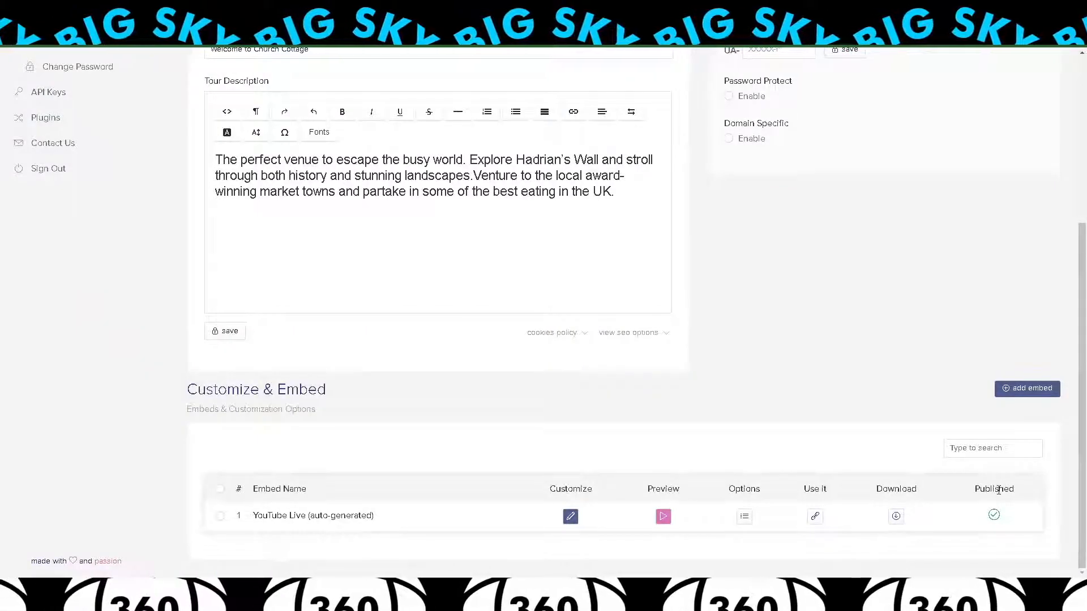